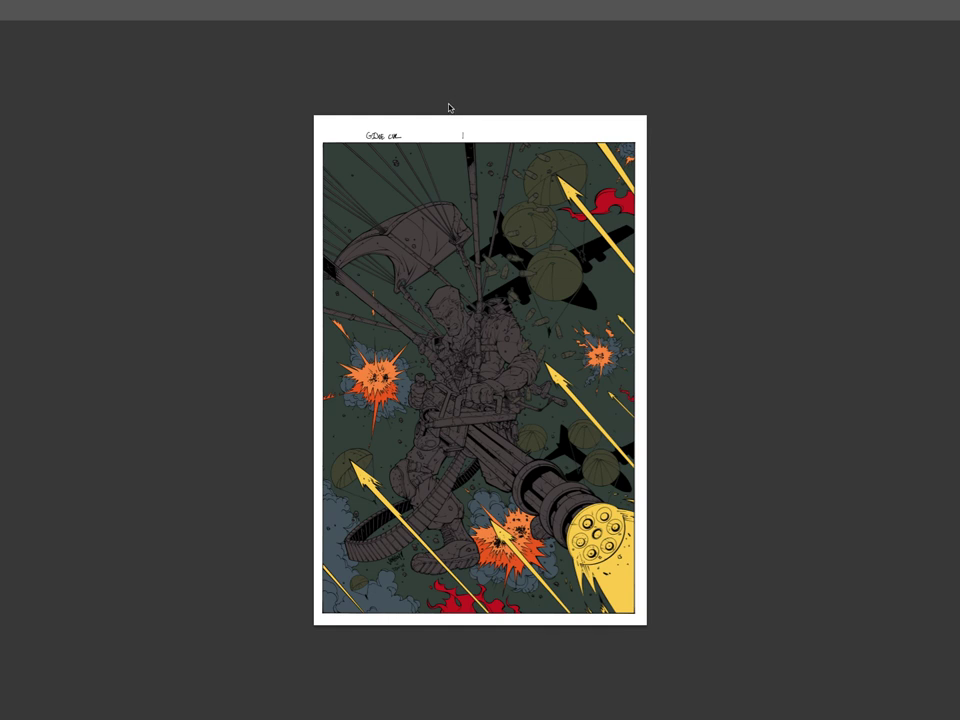
Step: Examine the flatted comic cover as a whole and up close, with and without the interface around it
key("Tab")
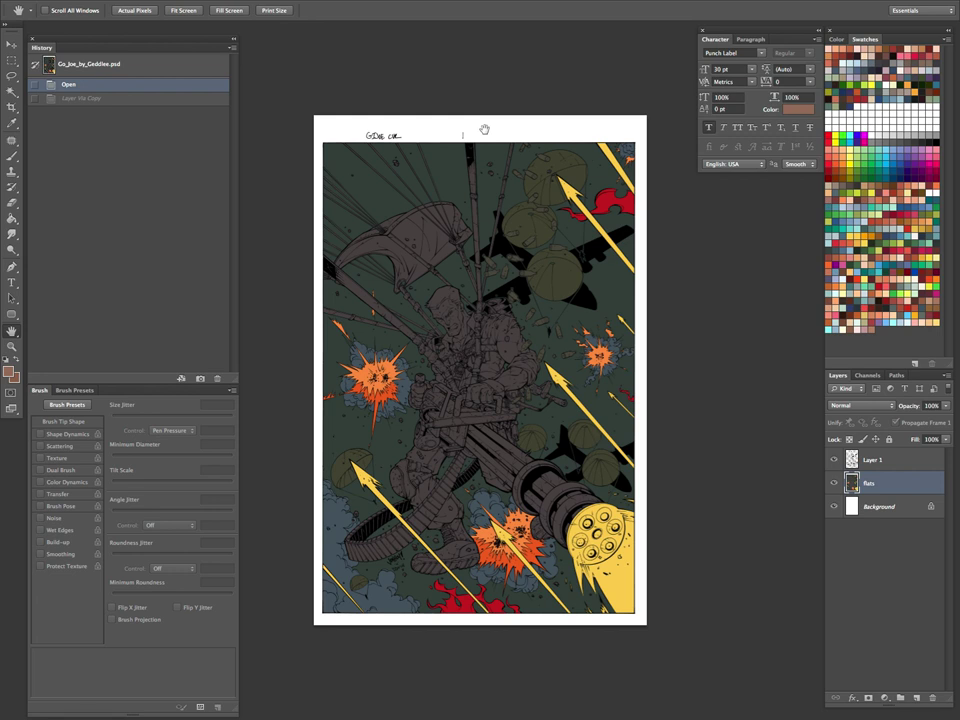
key("z")
left_click_drag(385, 373, 332, 543)
key("ctrl+0")
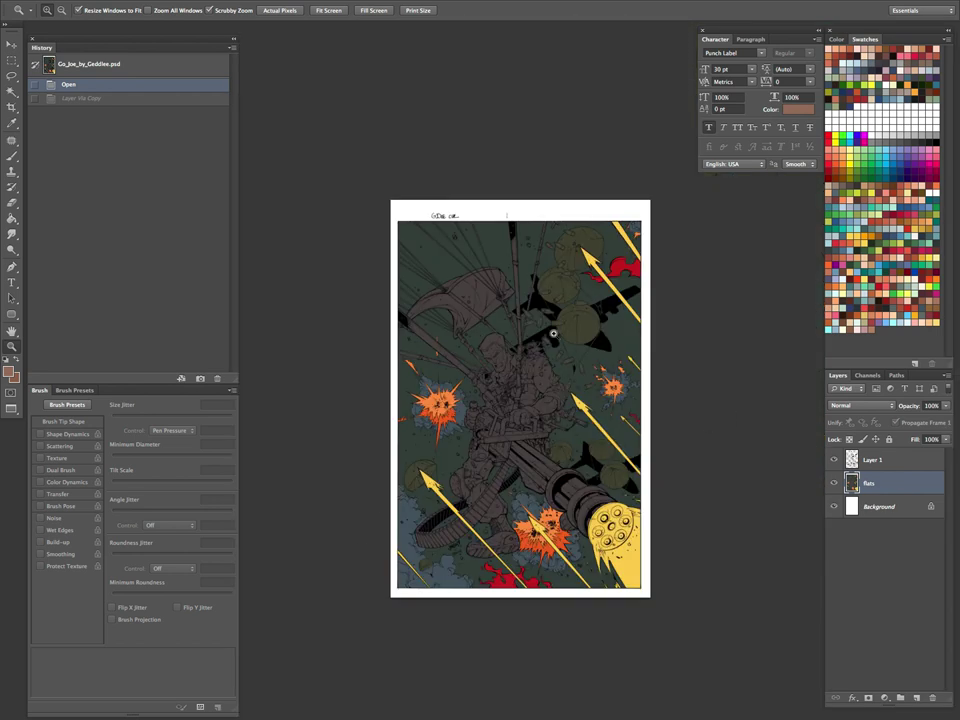
left_click_drag(544, 382, 576, 342)
left_click_drag(577, 421, 567, 363)
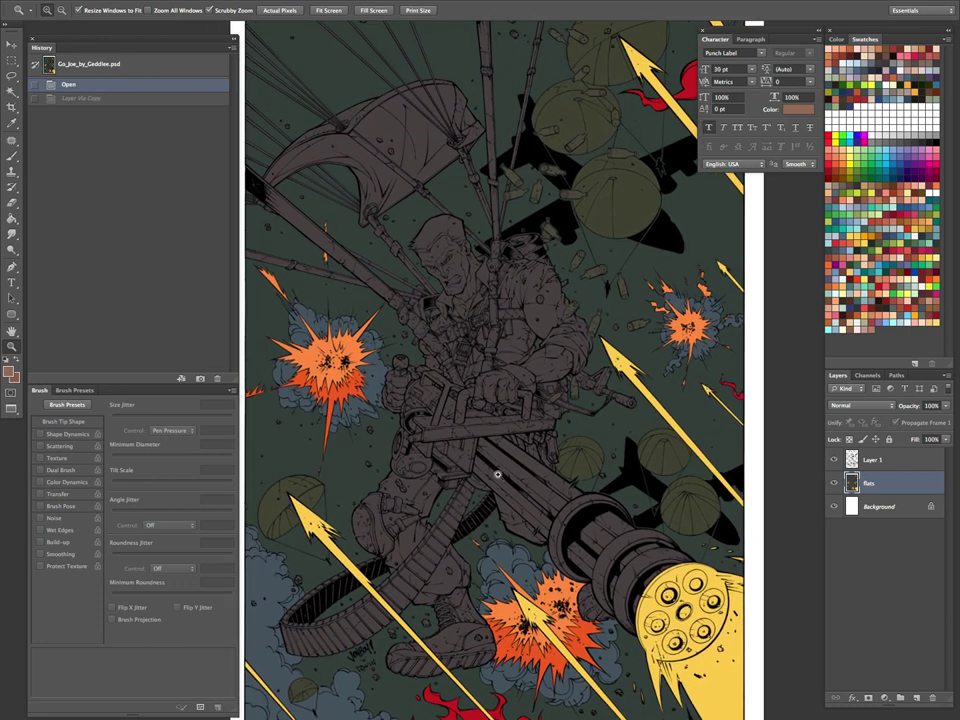
key("ctrl+minus")
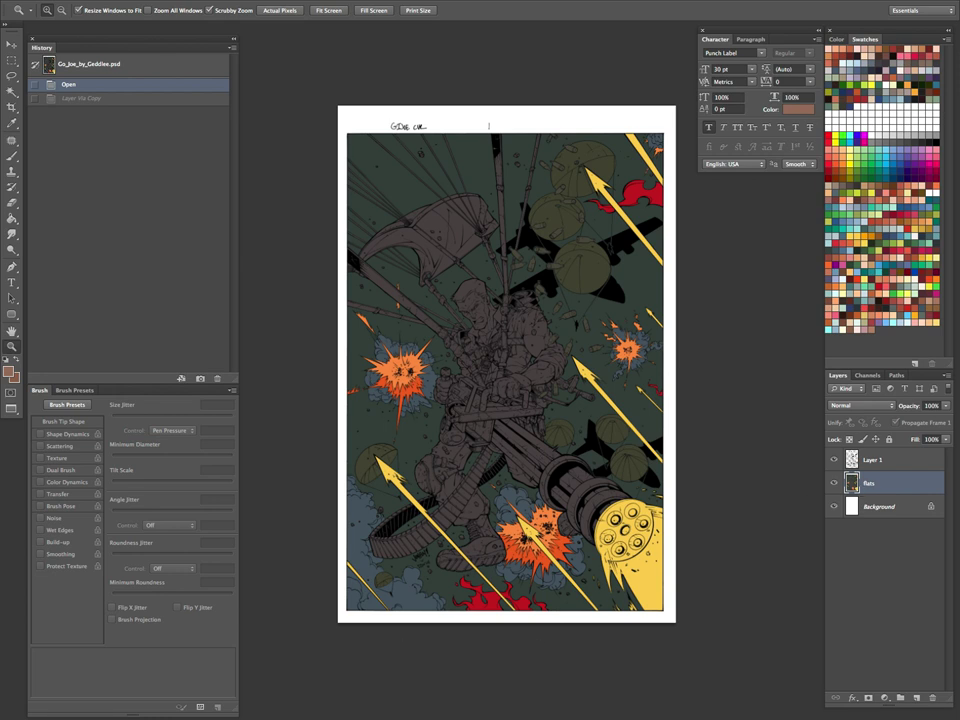
key("Tab")
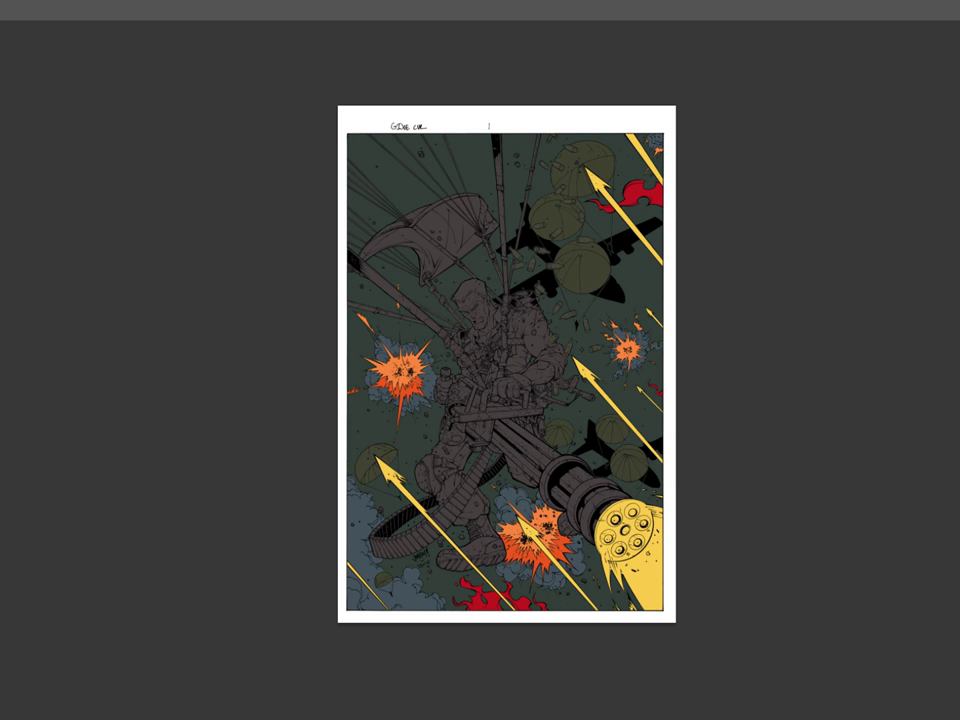
key("Tab")
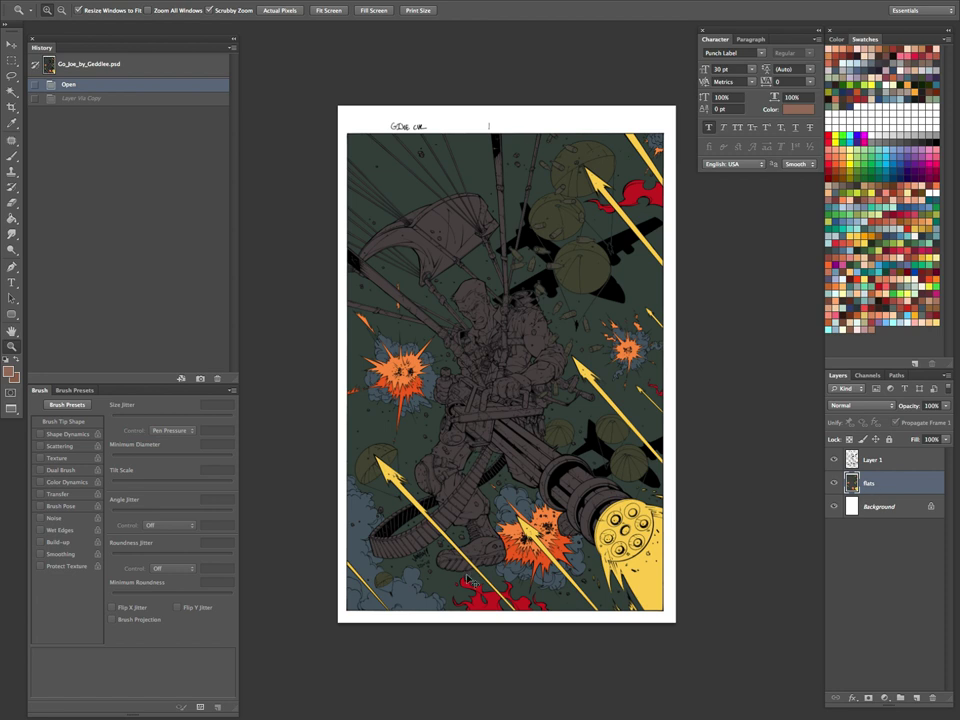
Step: Duplicate the flats layer and name the copy "color"
key("ctrl+j")
type("co")
key("Return")
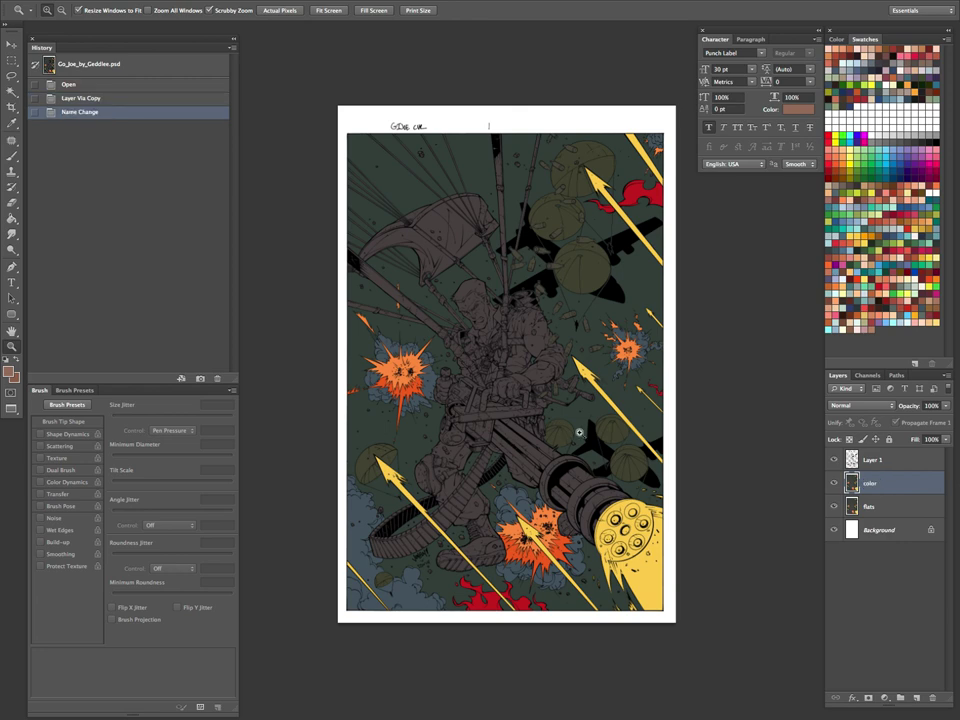
Step: Select the dark green background of the color layer with the Magic Wand and fill it with dark blue
left_click(542, 455)
key("w")
left_click(528, 467)
key("z")
left_click_drag(572, 450, 549, 459)
left_click_drag(553, 408, 523, 441)
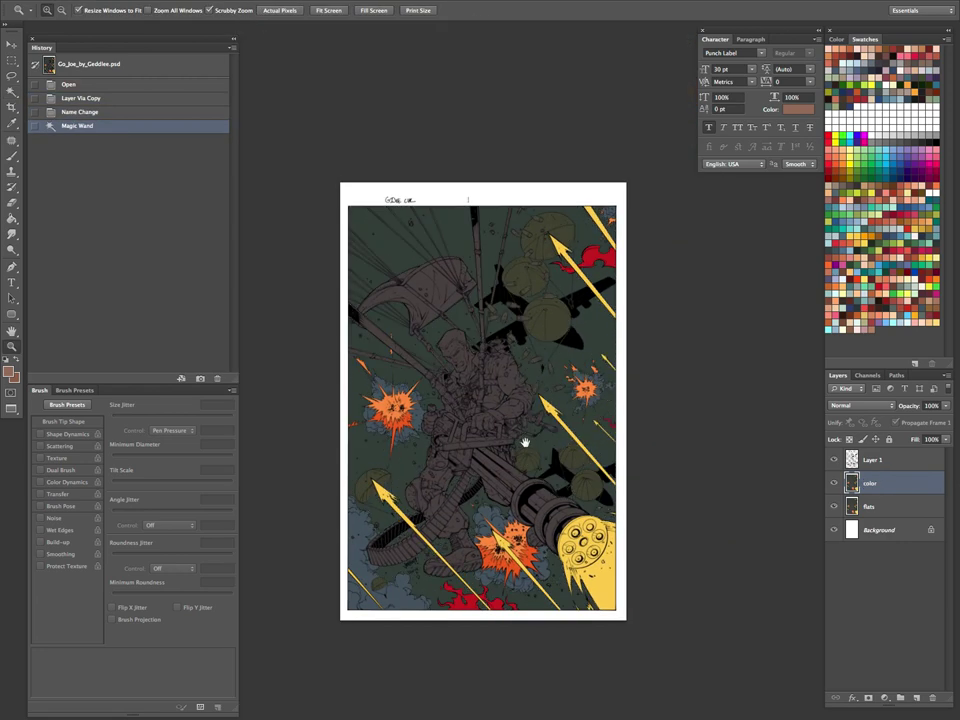
left_click(845, 303)
key("alt+BackSpace")
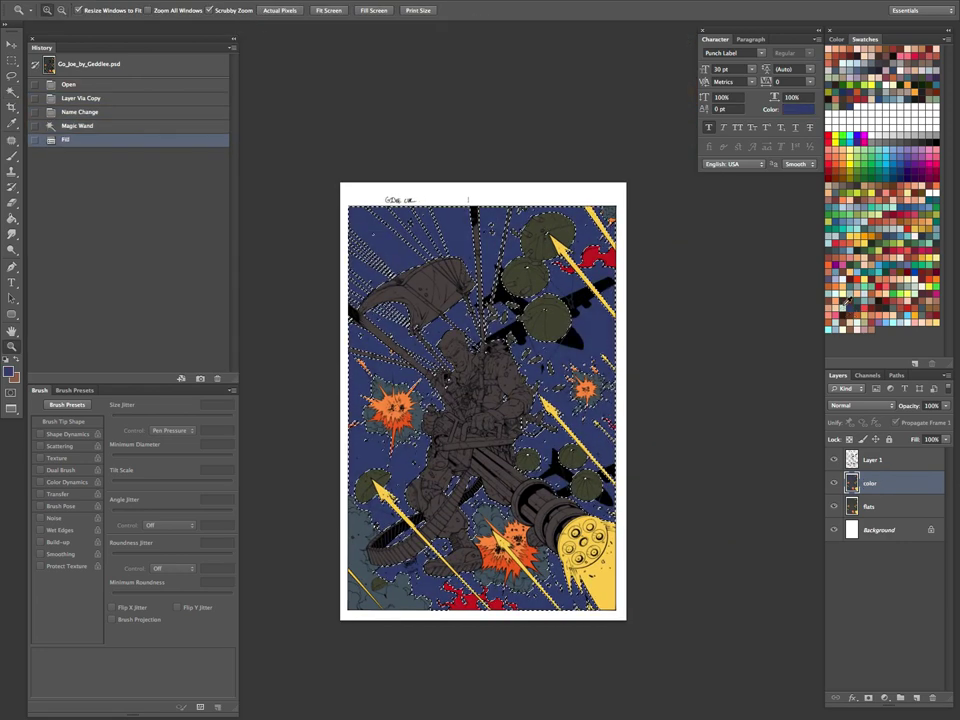
Step: Mute the selected blue background by lowering its saturation with a Hue/Saturation adjustment
key("ctrl+u")
left_click_drag(751, 538, 716, 508)
left_click(885, 410)
Step: Add a new empty layer above the line art layer for painting with the Brush tool
key("b")
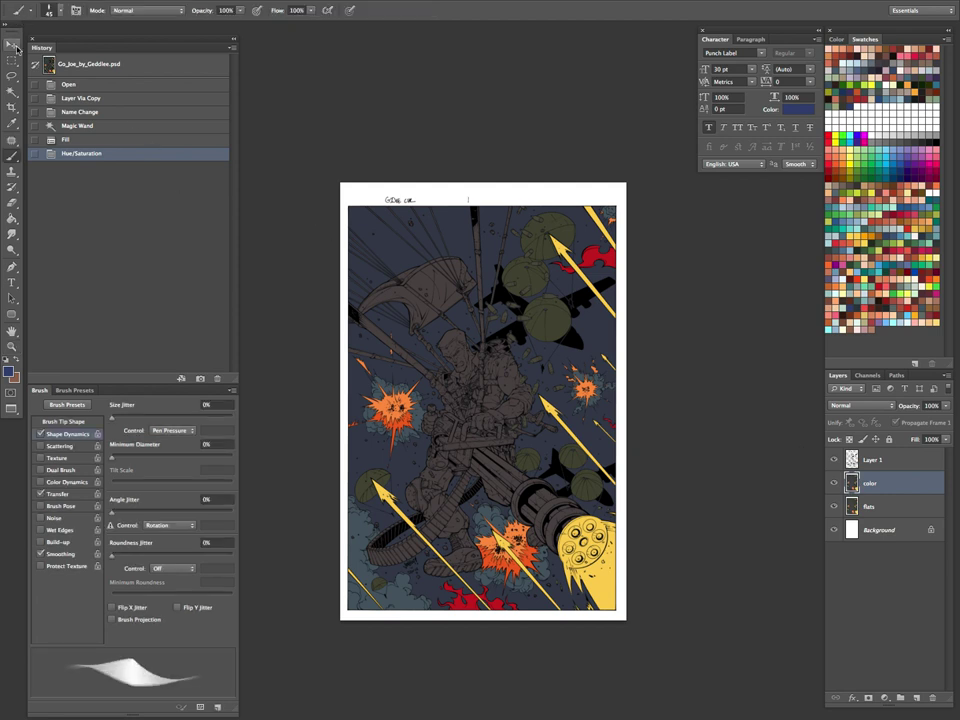
scroll(437, 385, "down", 5)
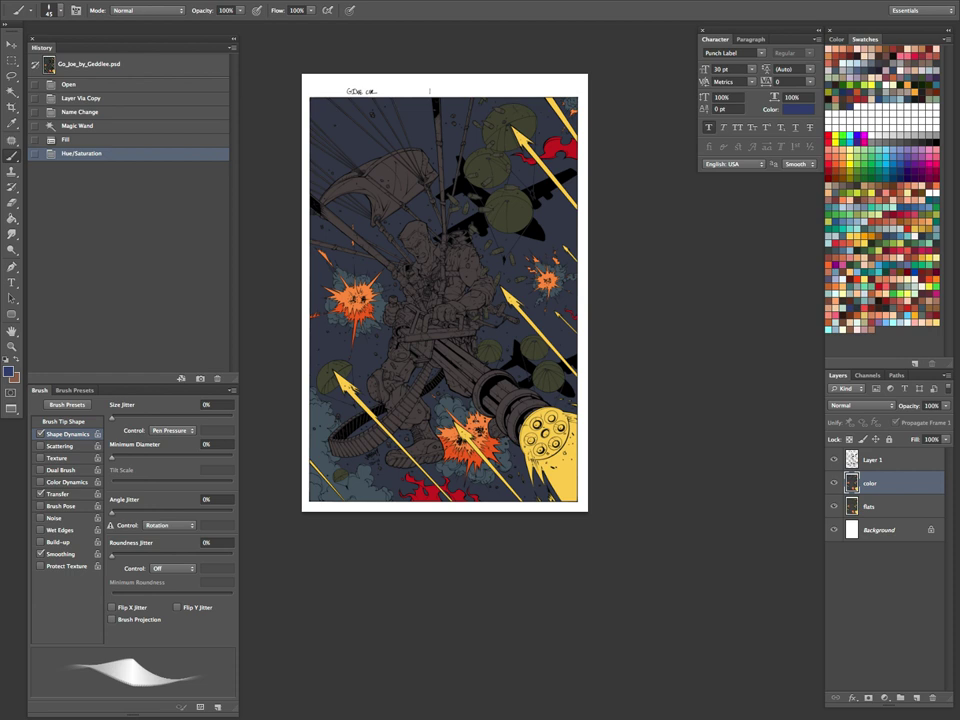
key("ctrl+z")
left_click(875, 465)
key("ctrl+shift+n")
key("Return")
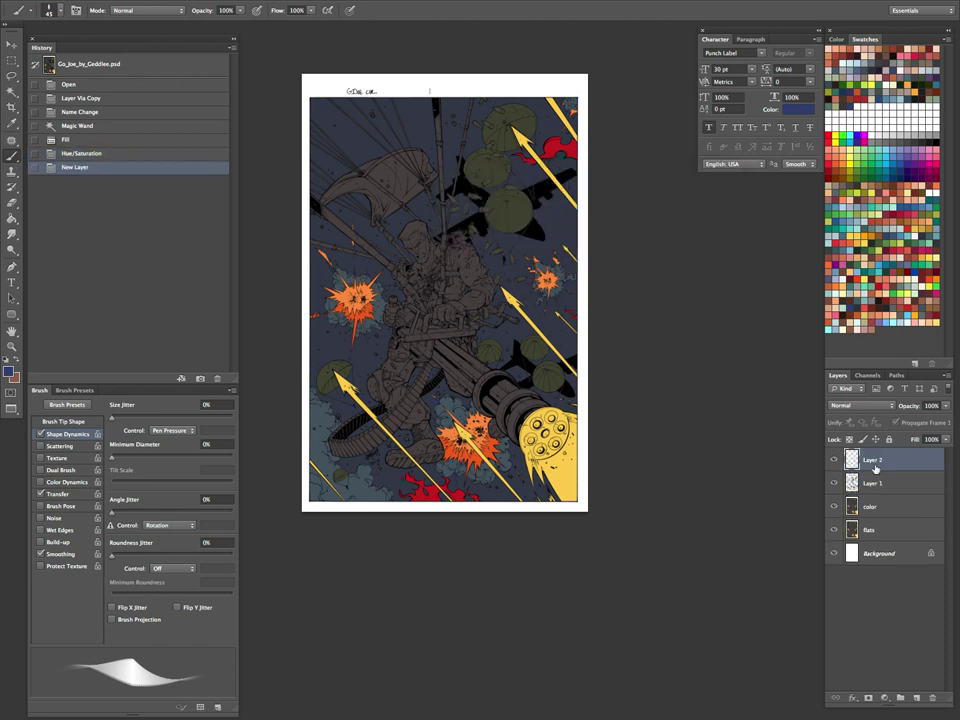
Step: Remove the selection and sketch red brush strokes over the soldier and the upper-left parachute lines on the new layer
left_click(841, 239)
left_click_drag(318, 148, 328, 180)
key("ctrl+z")
key("ctrl+d")
mouse_move(497, 508)
left_mouse_down()
mouse_move(432, 176)
mouse_move(482, 519)
mouse_move(460, 340)
mouse_move(482, 363)
left_mouse_up()
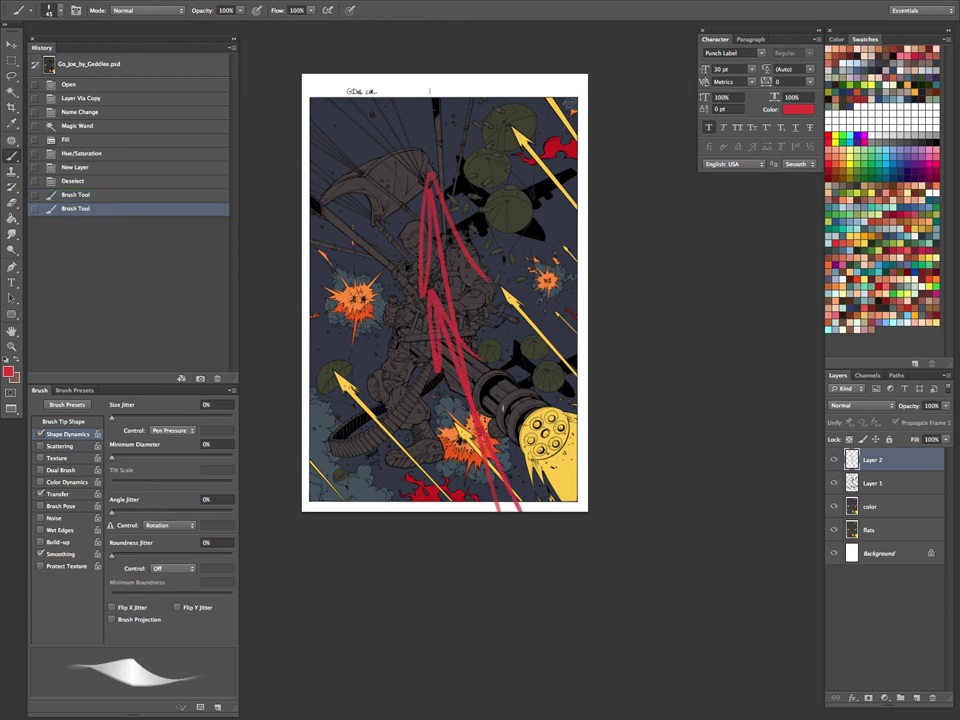
mouse_move(306, 88)
left_mouse_down()
mouse_move(367, 163)
mouse_move(351, 164)
left_mouse_up()
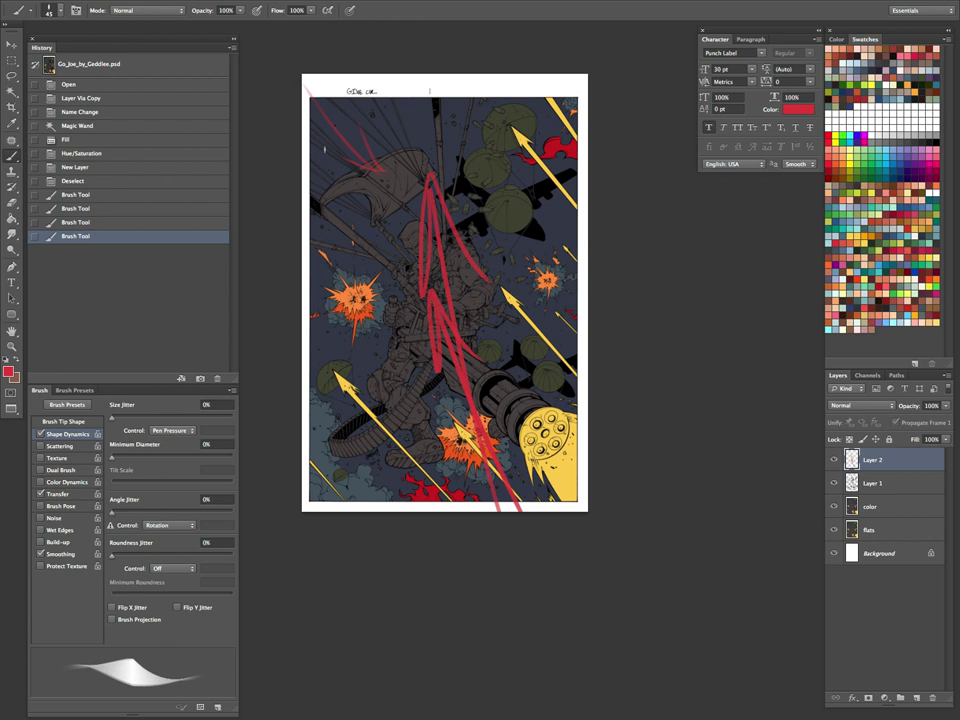
Step: Clear all the red sketch strokes from the new layer and deselect
key("ctrl+a")
key("Delete")
key("ctrl+d")
Step: Select the muted blue background on the color layer with the Magic Wand and activate the Gradient tool
left_click(893, 508)
key("w")
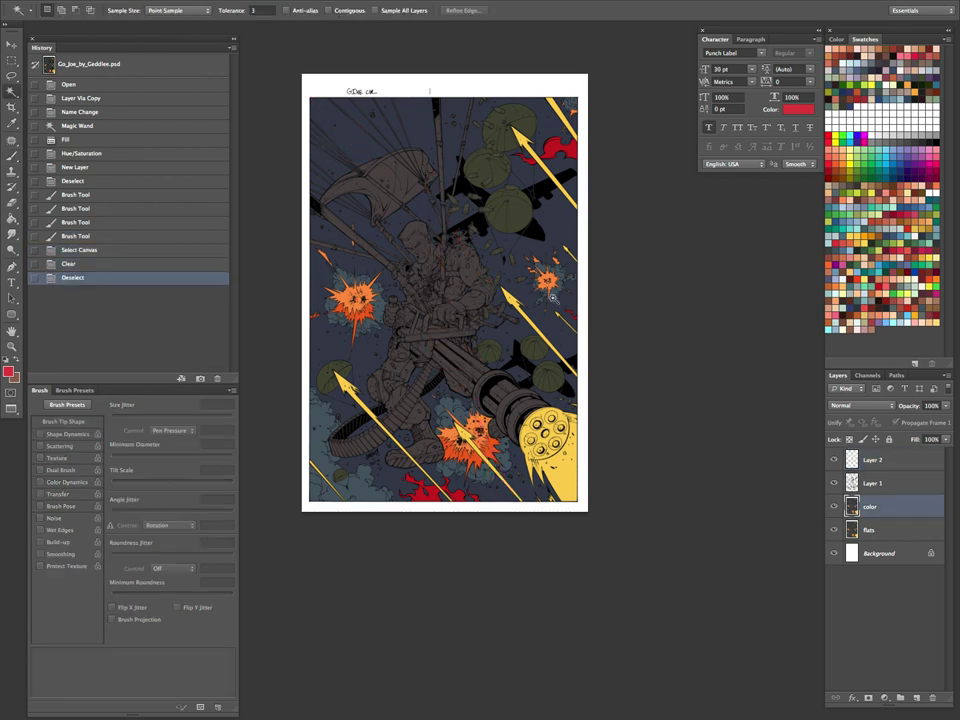
left_click(552, 298)
key("g")
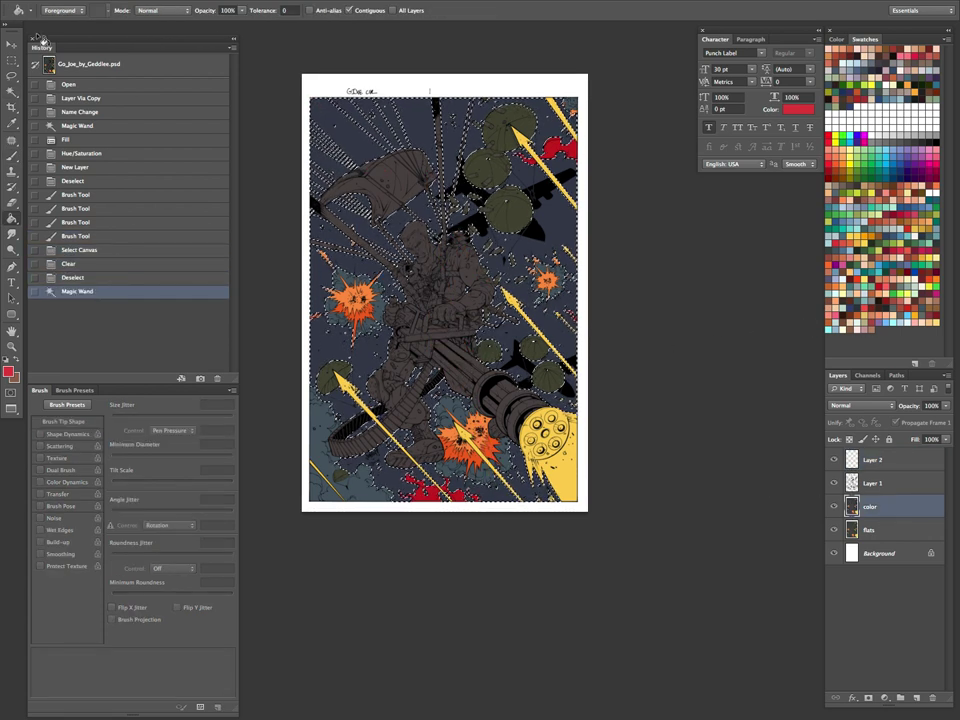
left_click(28, 11)
left_click(409, 33)
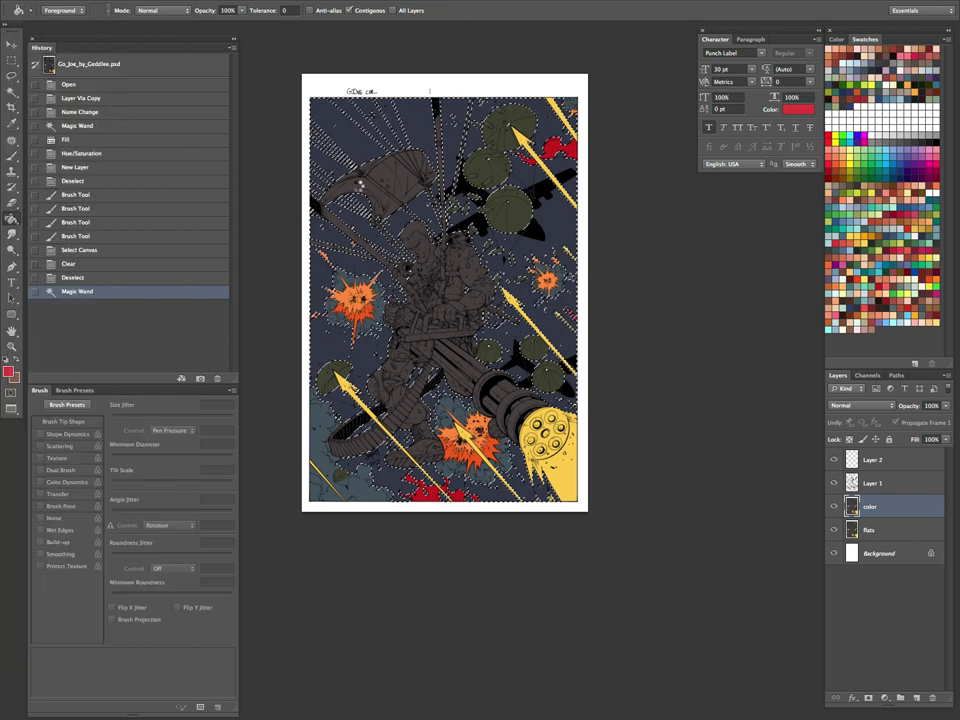
key("shift+g")
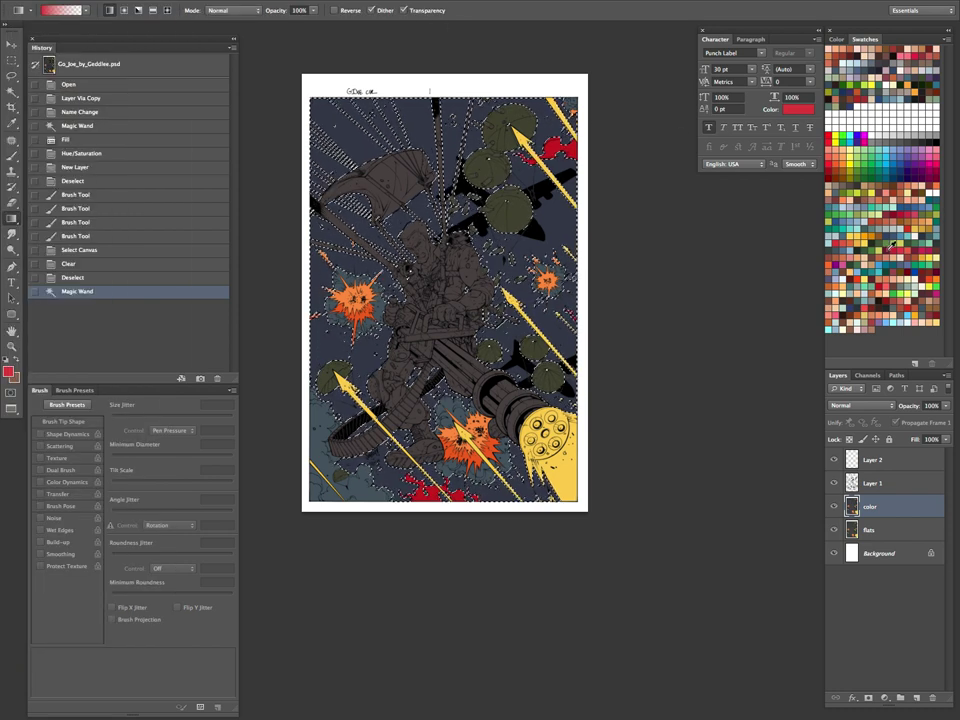
Step: Try a red-orange linear gradient rising from the background's lower right, with the selection edges hidden, and undo it
left_click(857, 273)
key("super+h")
left_click_drag(620, 626, 399, 101)
left_click_drag(686, 389, 658, 411)
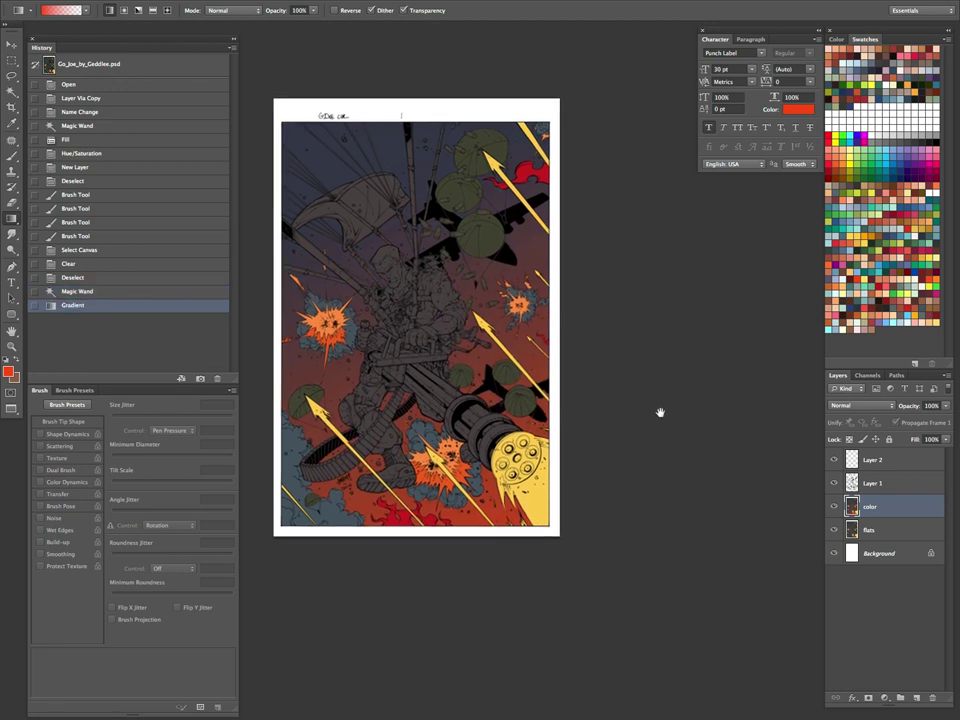
key("ctrl+z")
key("ctrl+z")
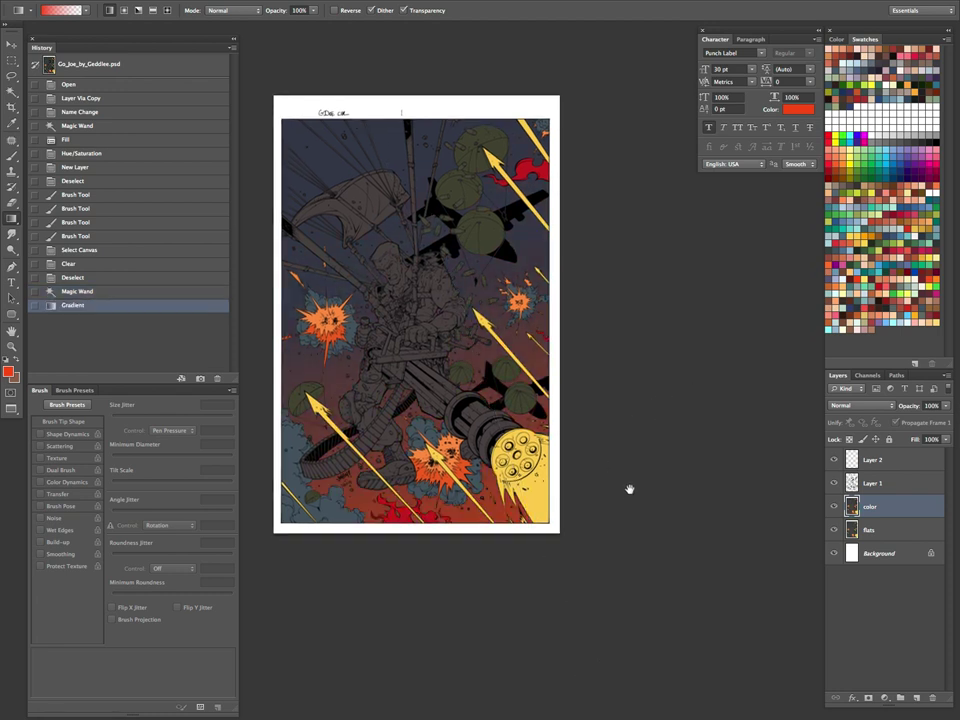
left_click_drag(628, 489, 632, 407)
key("ctrl+z")
Step: Try a lighter orange linear gradient over the lower background and undo it
left_click_drag(621, 600, 418, 127)
left_click_drag(570, 570, 449, 254)
key("ctrl+z")
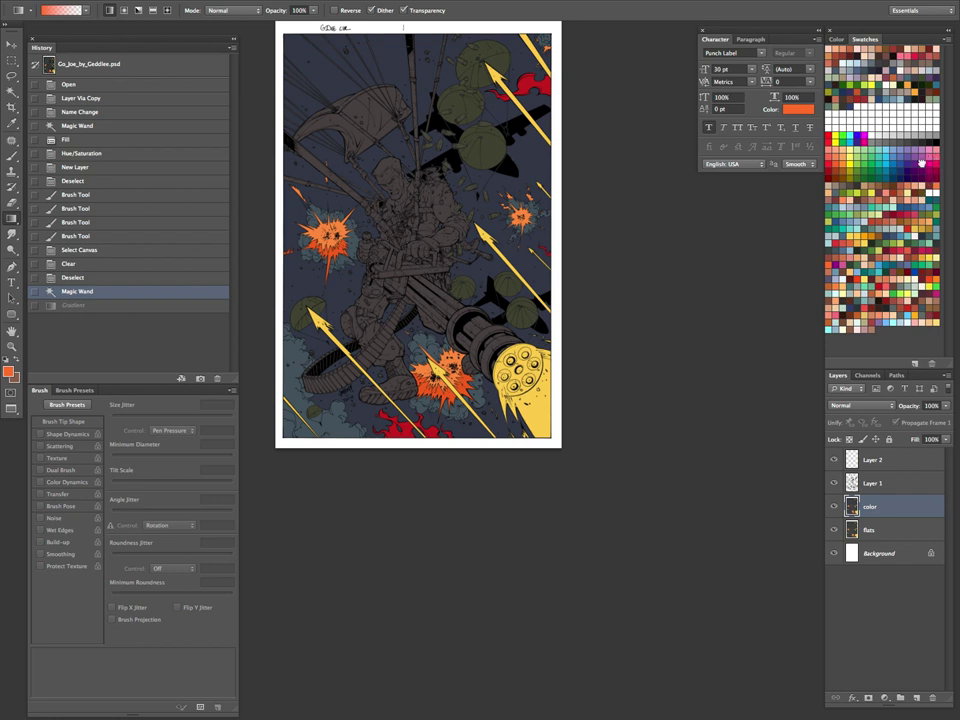
Step: Try purple and pink linear gradients rising from the lower right of the background
left_click(932, 160)
left_click_drag(572, 598, 396, 118)
key("ctrl+z")
key("ctrl+z")
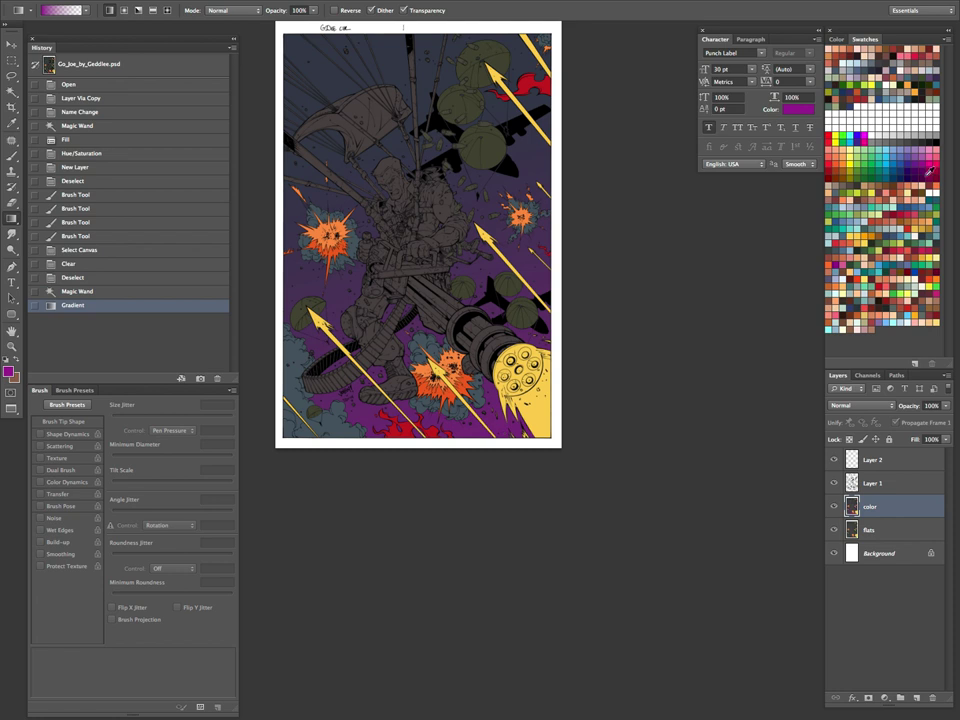
left_click(927, 158)
left_click_drag(534, 610, 392, 143)
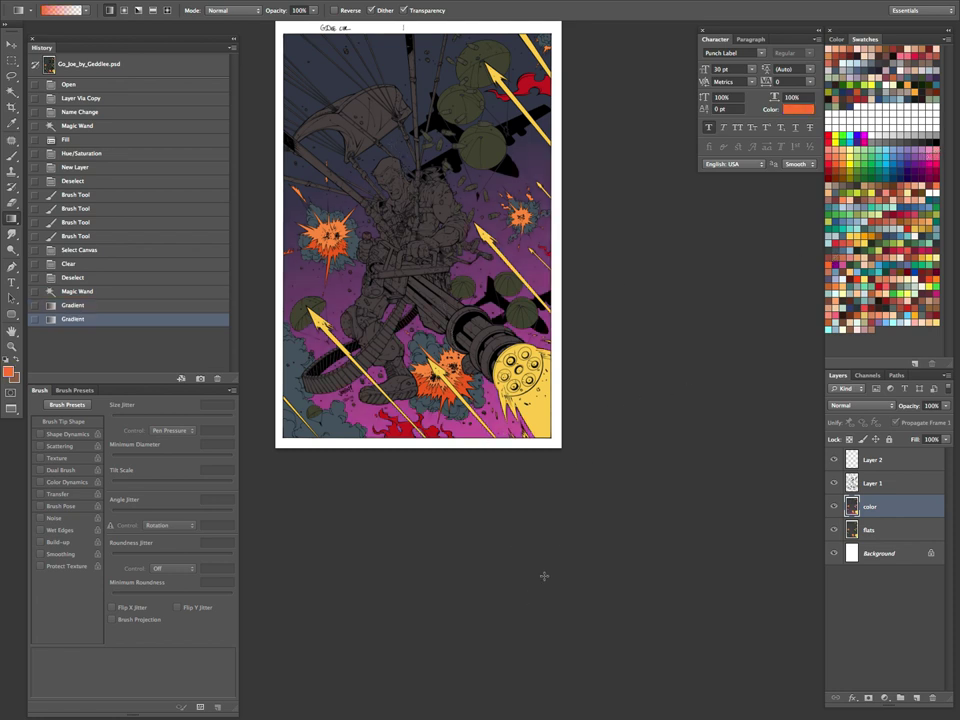
Step: Try several orange linear gradients over the purple and pink in the lower part of the background
left_click_drag(544, 576, 408, 171)
left_click_drag(517, 540, 455, 310)
left_click_drag(576, 560, 455, 270)
left_click_drag(579, 309, 618, 486)
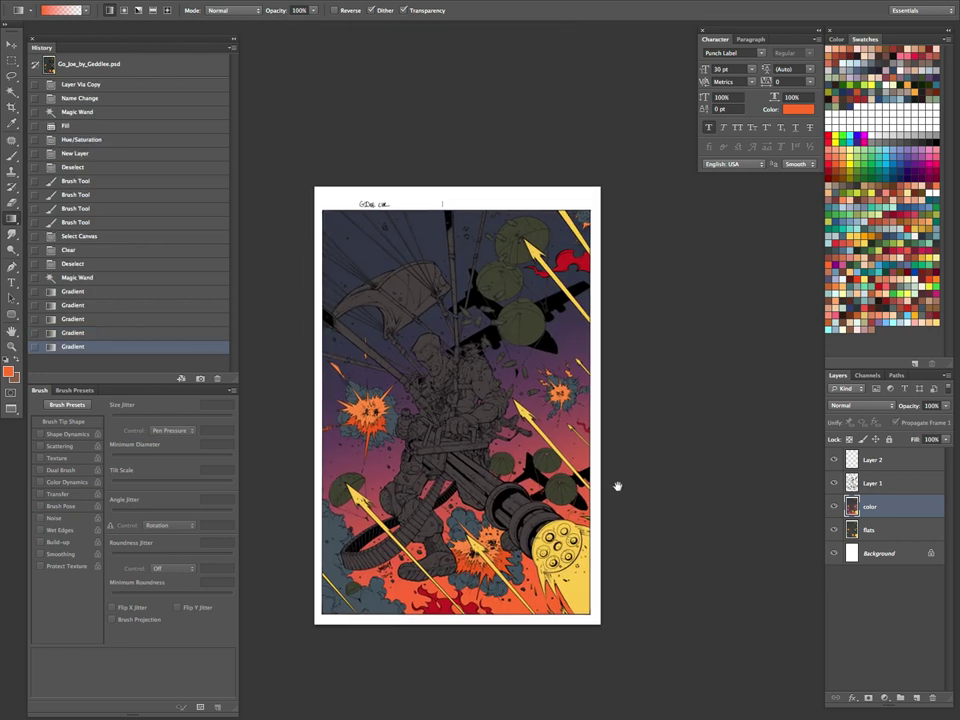
Step: Try pale mint radial gradients as a soft glow from the background's upper-left corner, undoing and redrawing them
left_click(837, 323)
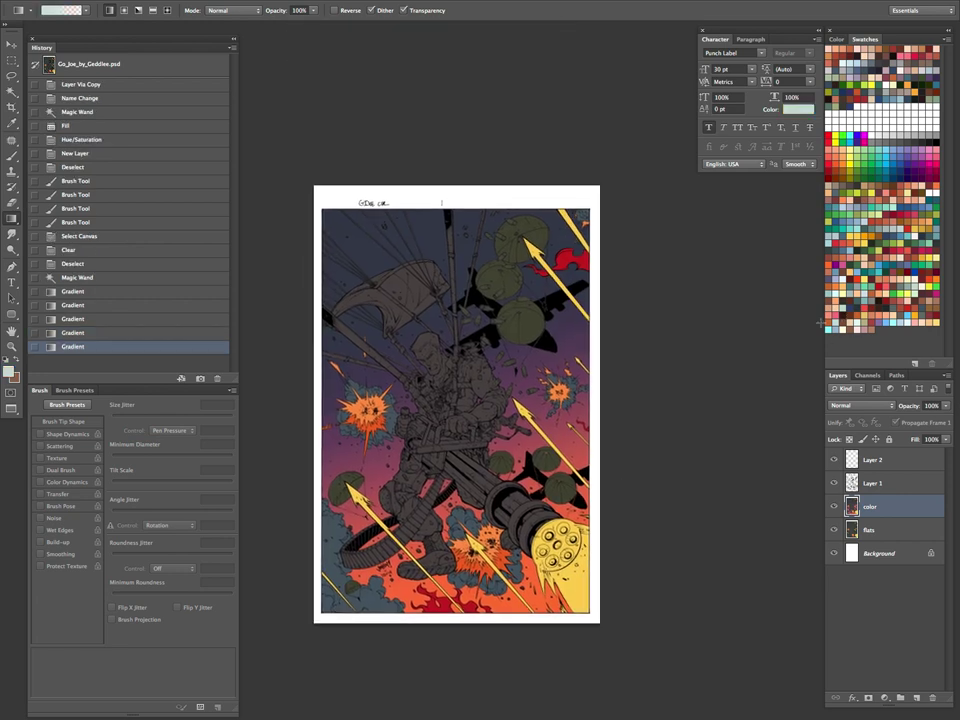
left_click(125, 14)
left_click_drag(449, 276, 474, 371)
left_click_drag(294, 58, 455, 472)
key("super+z")
left_click_drag(362, 116, 436, 430)
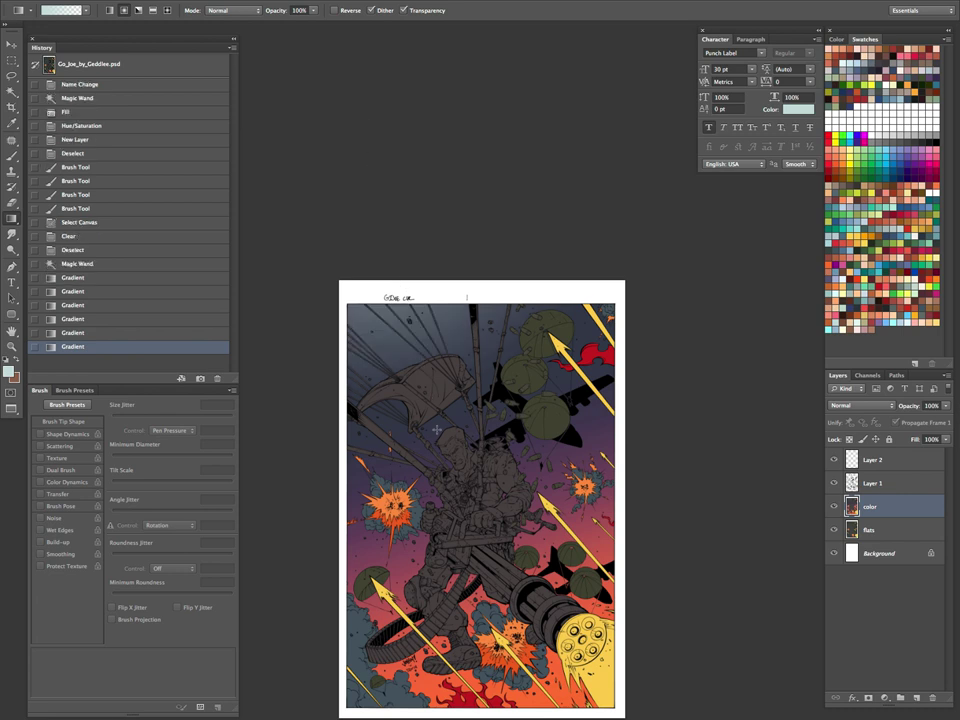
key("super+z")
left_click_drag(343, 46, 424, 411)
left_click_drag(555, 533, 510, 398)
key("super+z")
left_click_drag(370, 153, 407, 276)
left_click_drag(326, 81, 407, 380)
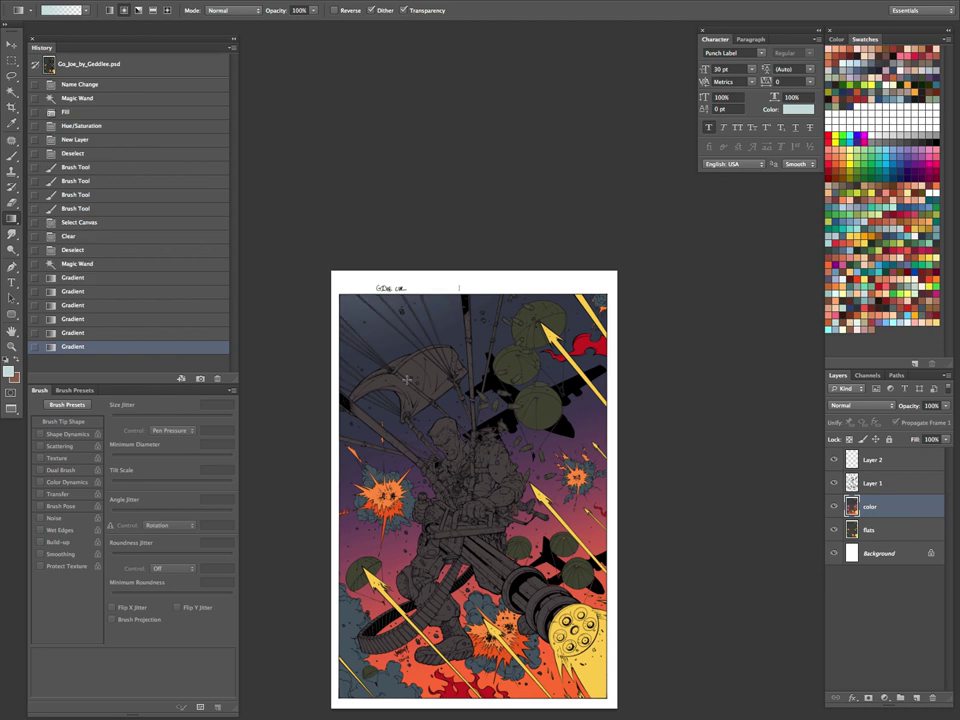
Step: Undo all the gradients applied to the background, back to the Magic Wand selection
key("ctrl+z")
key("ctrl+alt+z")
key("ctrl+alt+z")
key("ctrl+alt+z")
key("ctrl+alt+z")
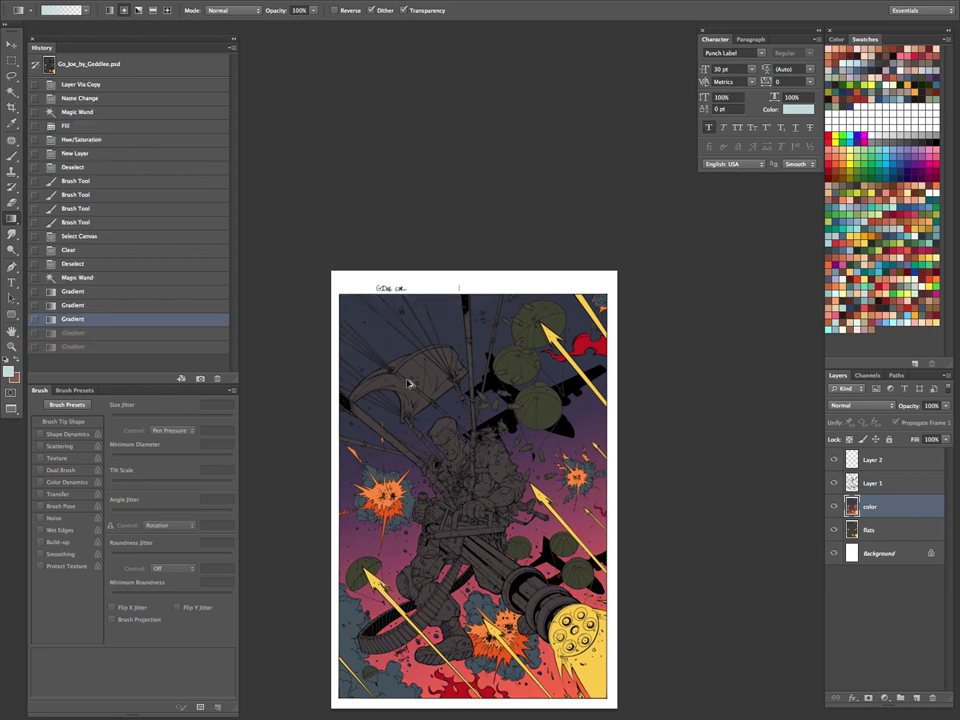
key("ctrl+alt+z")
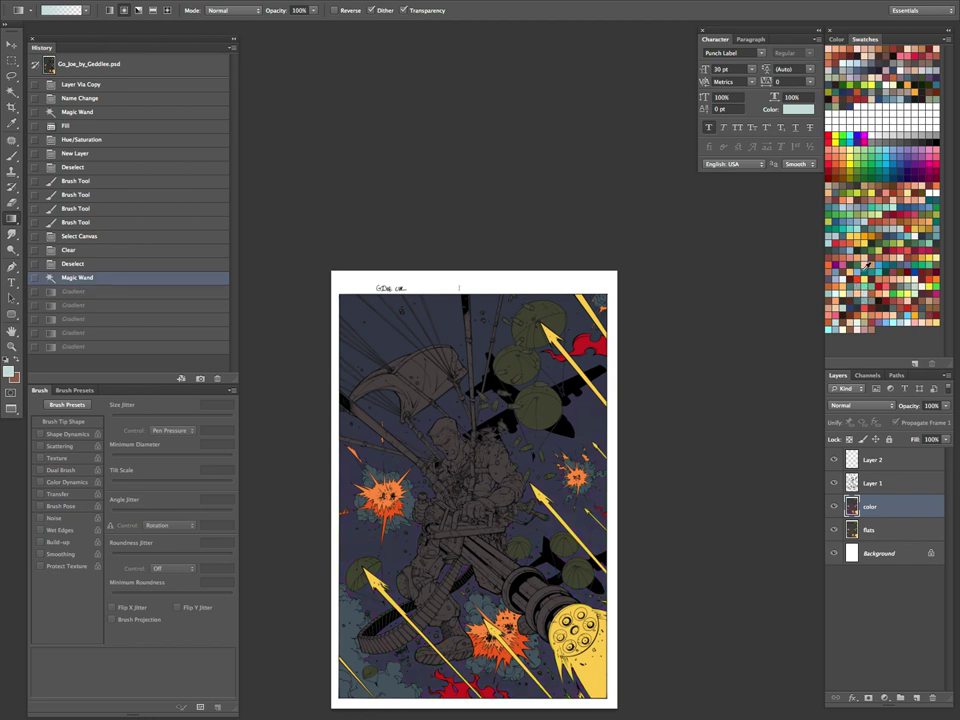
Step: Apply a pink radial gradient to the background, spreading from below its lower-right corner
left_click(929, 157)
left_click_drag(541, 457, 470, 266)
left_click_drag(560, 652, 404, 216)
key("ctrl+alt+z")
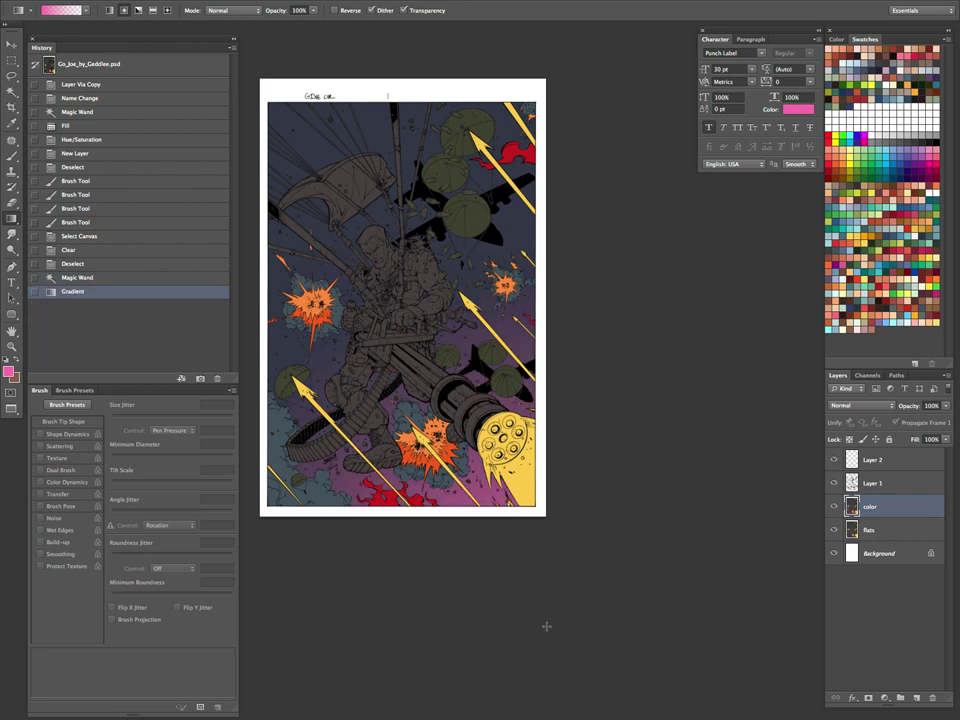
left_click_drag(546, 626, 431, 330)
key("super+z")
Step: Layer an orange radial gradient over the pink at the background's lower right and add an orange linear gradient there
left_click(830, 266)
left_click_drag(547, 620, 440, 352)
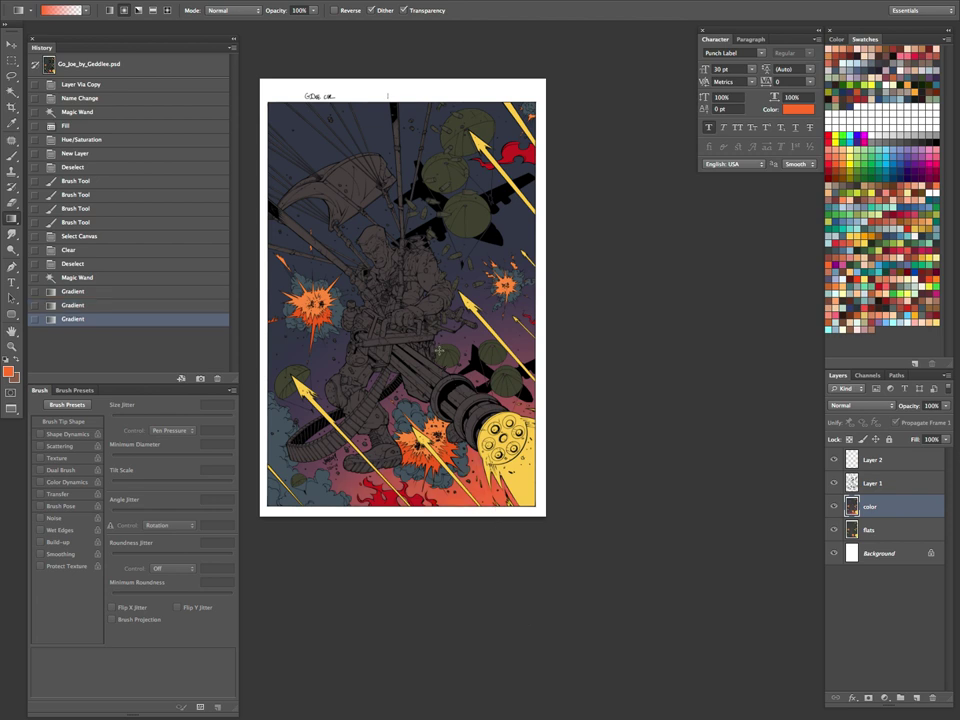
key("super+z")
left_click_drag(538, 607, 390, 420)
key("ctrl+z")
left_click_drag(544, 690, 423, 347)
key("ctrl+z")
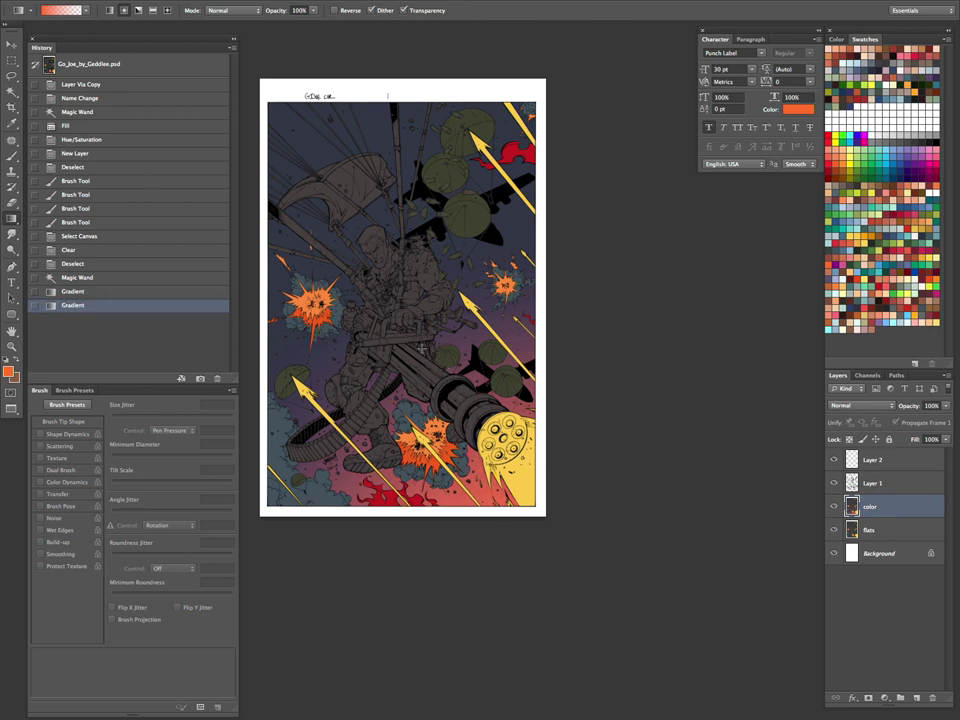
left_click(108, 10)
left_click_drag(548, 637, 428, 368)
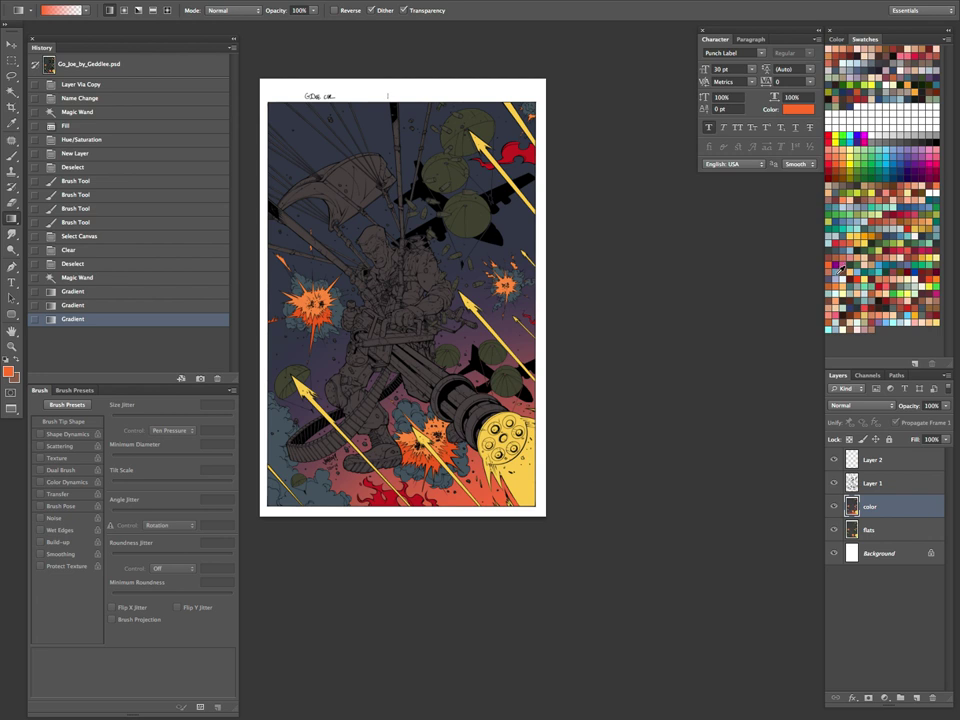
Step: Pick the pale lavender swatch and choose the Soft cloud brush preset
left_click(838, 270)
scroll(450, 212, "up", 5)
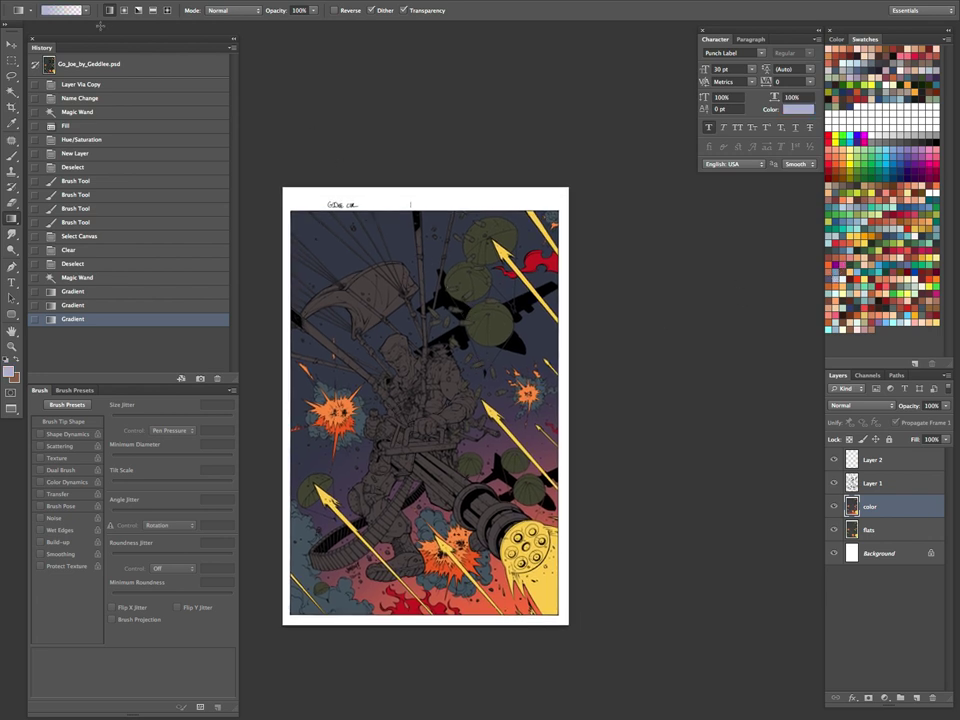
key("b")
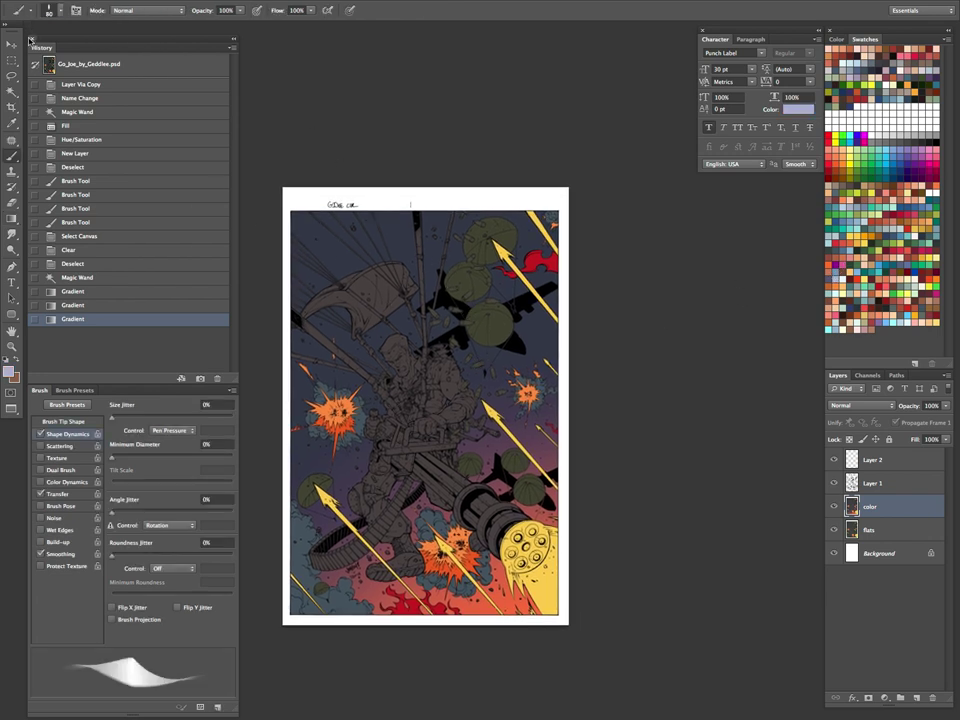
left_click(18, 9)
scroll(157, 466, "down", 10)
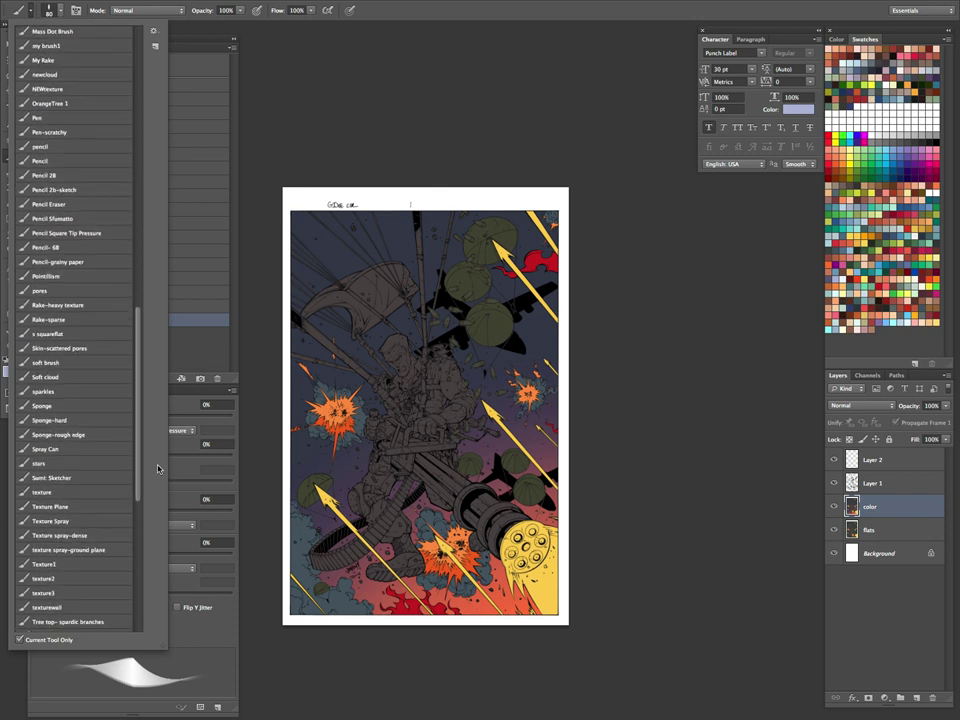
left_click(62, 382)
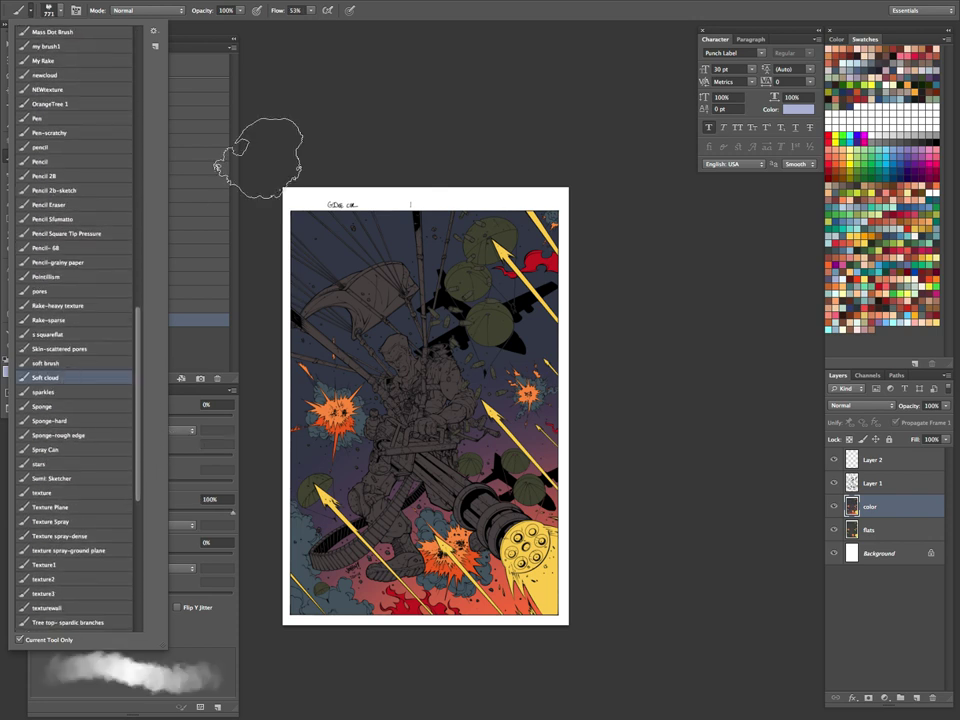
Step: Enlarge the Soft cloud brush and paint lavender cloud texture across the upper sky
left_click_drag(328, 279, 390, 238)
mouse_move(454, 256)
left_mouse_down()
mouse_move(513, 294)
mouse_move(340, 240)
left_mouse_up()
key("bracketright")
key("bracketright")
key("bracketright")
left_click_drag(431, 250, 529, 229)
mouse_move(529, 229)
left_mouse_down()
mouse_move(443, 272)
mouse_move(307, 381)
left_mouse_up()
Step: Brush cloud texture over the sky with dark blues sampled from the background, softening the lavender strokes
left_click(536, 329, "alt")
left_click_drag(534, 262, 482, 287)
mouse_move(482, 287)
left_mouse_down()
mouse_move(562, 255)
mouse_move(373, 283)
mouse_move(375, 220)
left_mouse_up()
left_click_drag(456, 193, 327, 255)
left_click_drag(394, 232, 453, 213)
left_click_drag(396, 255, 593, 235)
left_click_drag(520, 200, 585, 245)
left_click(534, 243, "alt")
left_click_drag(397, 318, 318, 377)
mouse_move(331, 292)
left_mouse_down()
mouse_move(312, 183)
mouse_move(404, 249)
left_mouse_up()
mouse_move(390, 275)
left_mouse_down()
mouse_move(303, 452)
mouse_move(403, 159)
left_mouse_up()
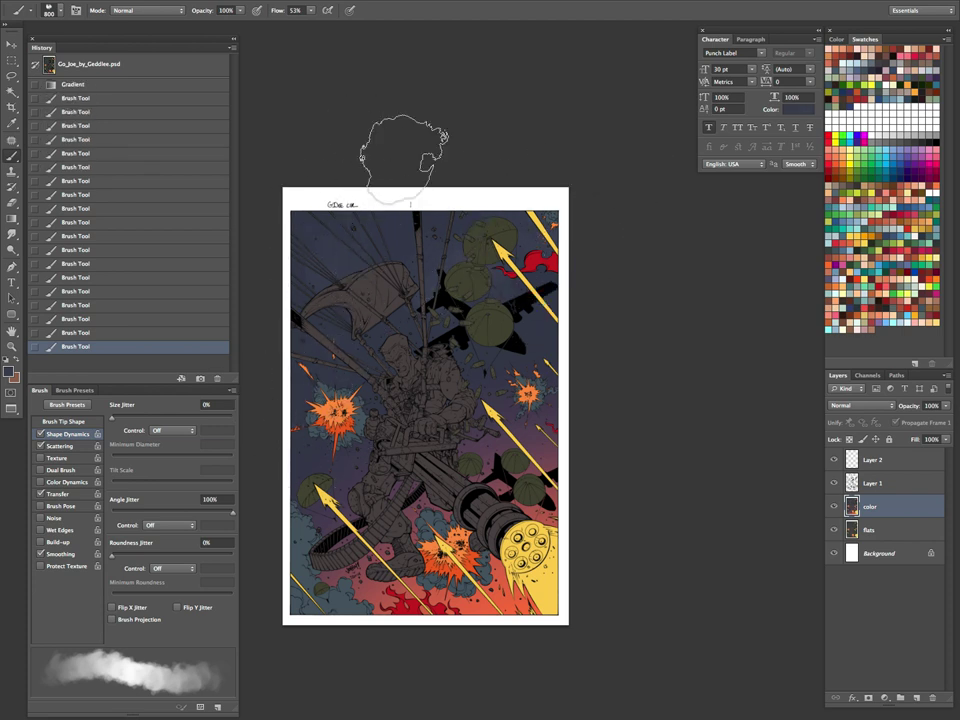
Step: Brush orange-red sampled from the lower background into the right side of the sky, comparing the strokes through undo and redo
left_click(510, 600, "alt")
left_click_drag(537, 475, 605, 395)
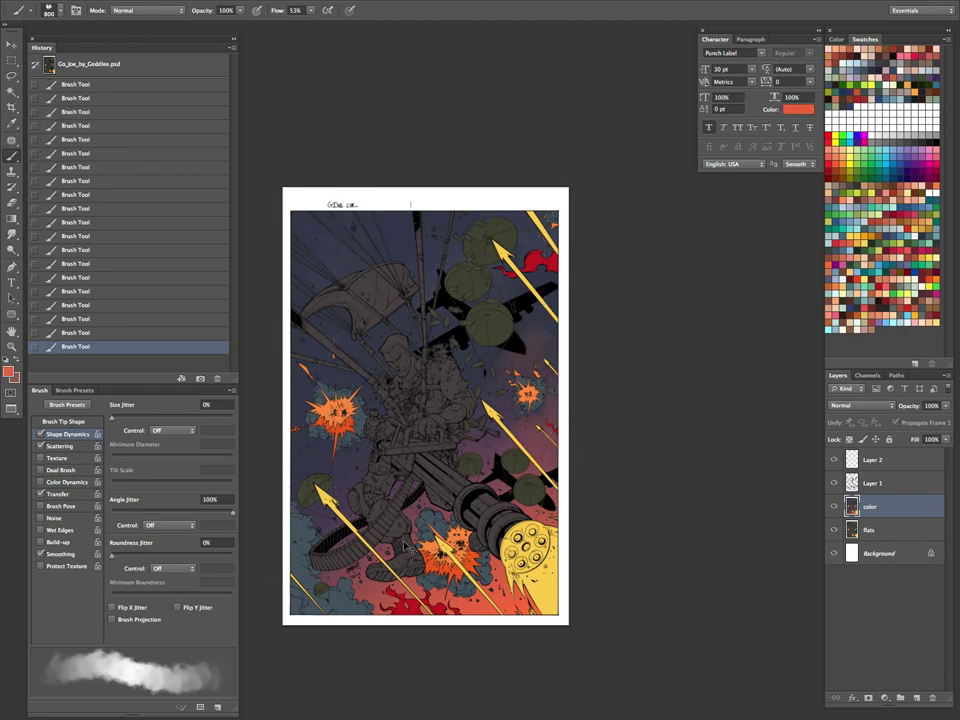
key("ctrl+alt+z")
key("ctrl+alt+z")
key("ctrl+alt+z")
key("ctrl+shift+z")
key("ctrl+shift+z")
key("ctrl+shift+z")
Step: Reduce the Soft cloud brush to 200 px and sample the dark blue background beside the middle arrow
key("bracketleft")
key("bracketleft")
key("bracketleft")
key("bracketleft")
key("bracketleft")
key("bracketleft")
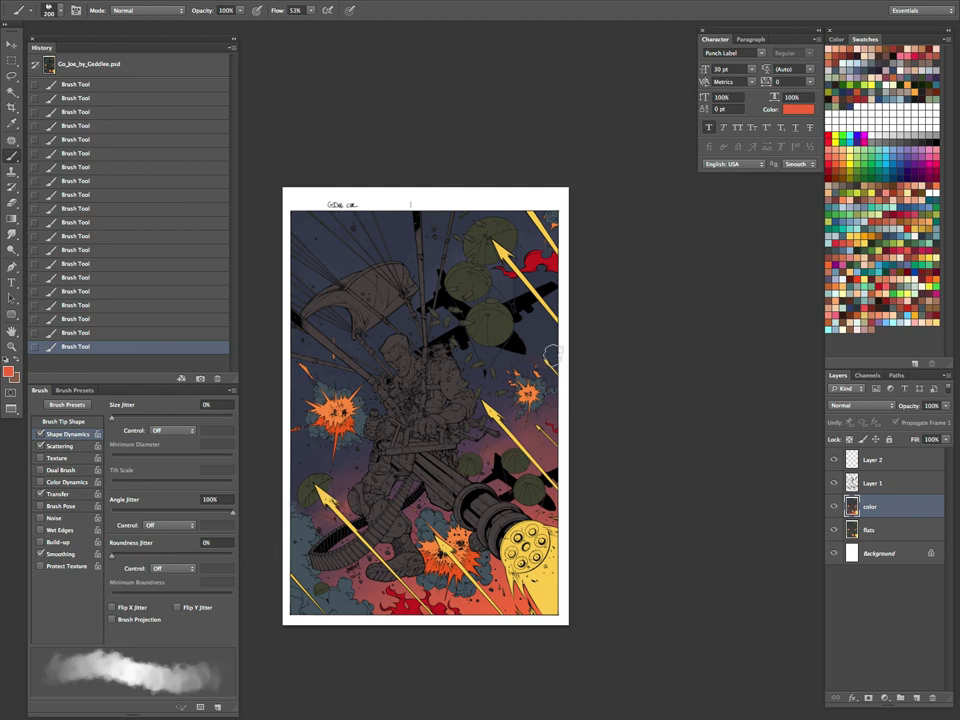
left_click(492, 426, "alt")
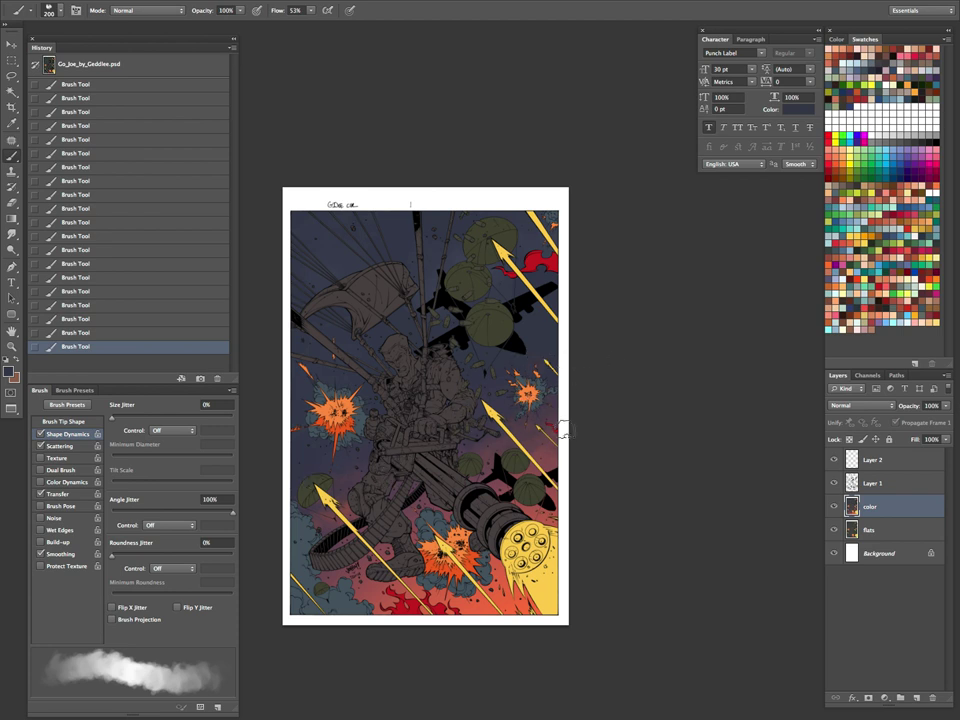
Step: Blend dark blue down over the pink background with the soft brush at 900 px, sampling colors from the sky
left_click(48, 10)
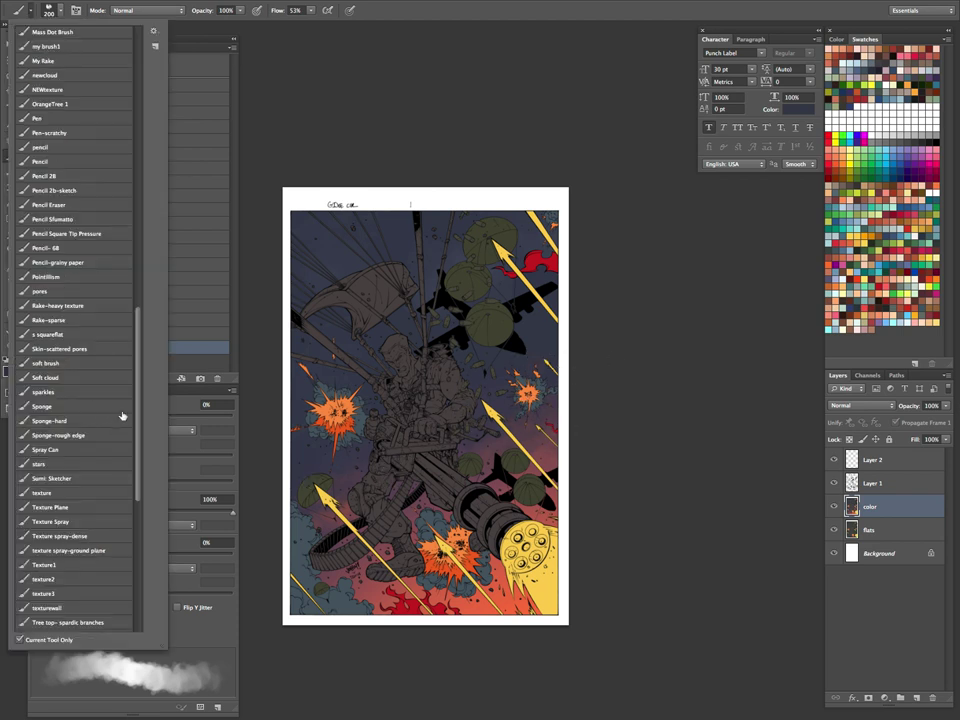
left_click(80, 364)
left_click(390, 16)
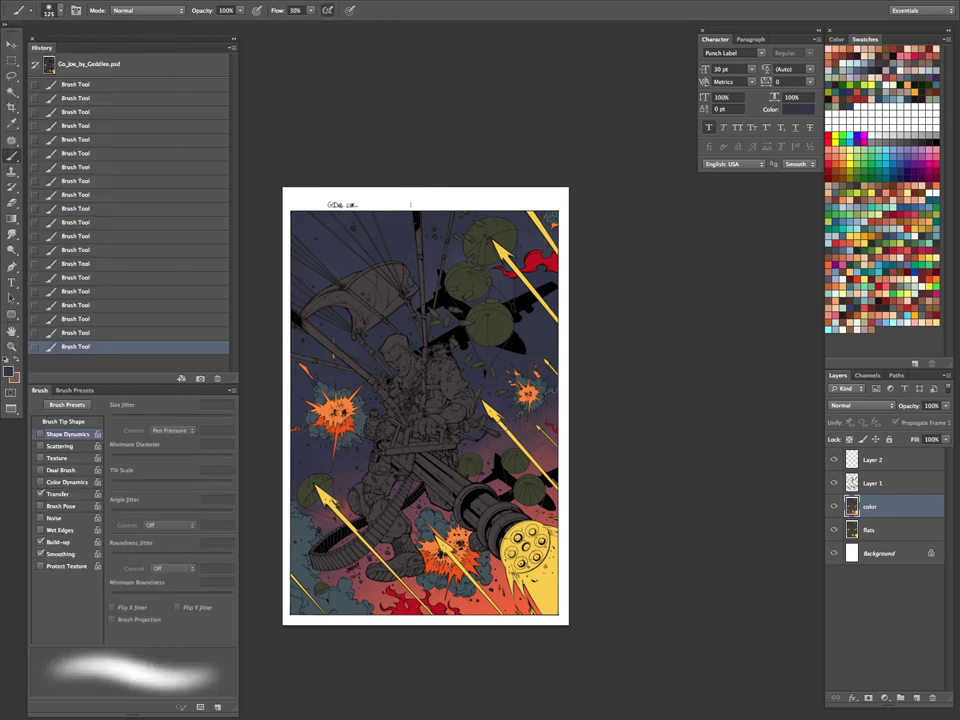
left_click(472, 458, "alt")
key("bracketright")
key("bracketright")
key("bracketright")
key("bracketright")
key("bracketright")
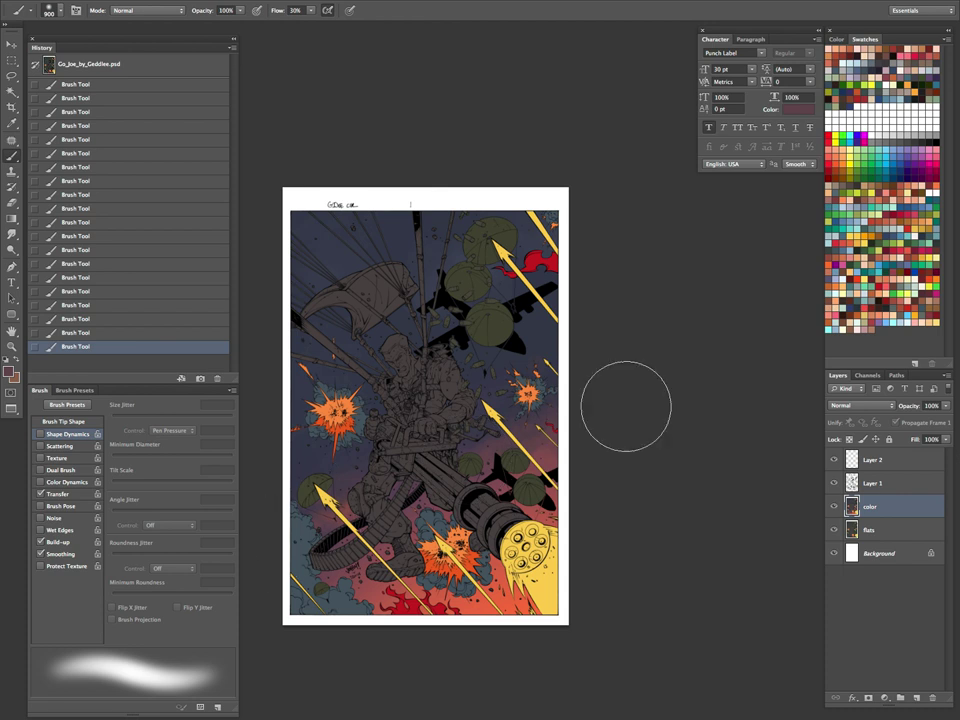
left_click(536, 350, "alt")
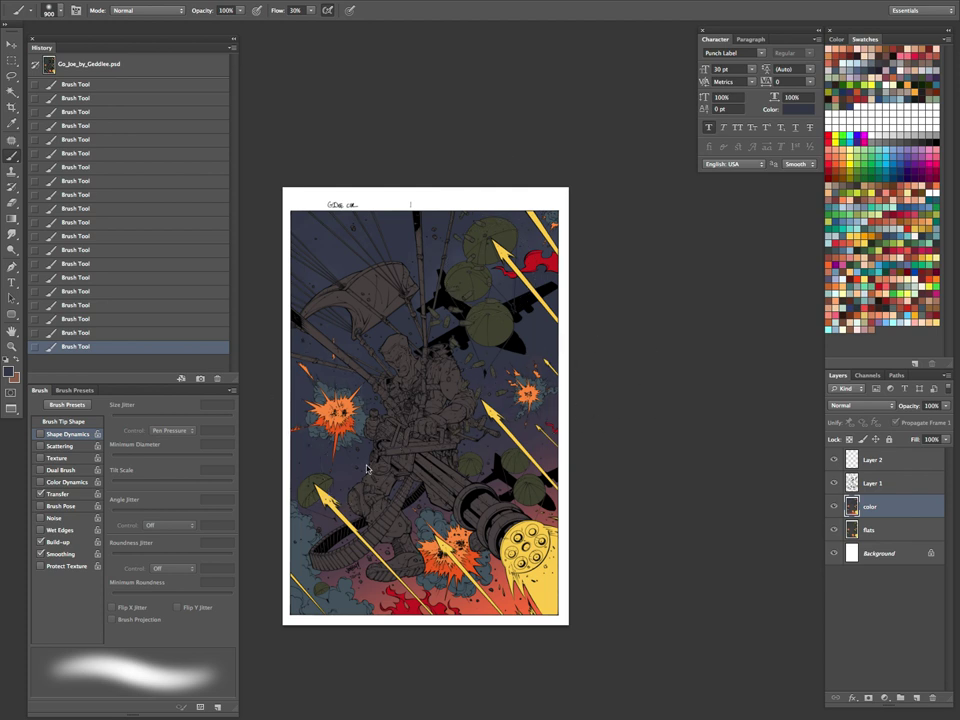
scroll(366, 466, "down", 5)
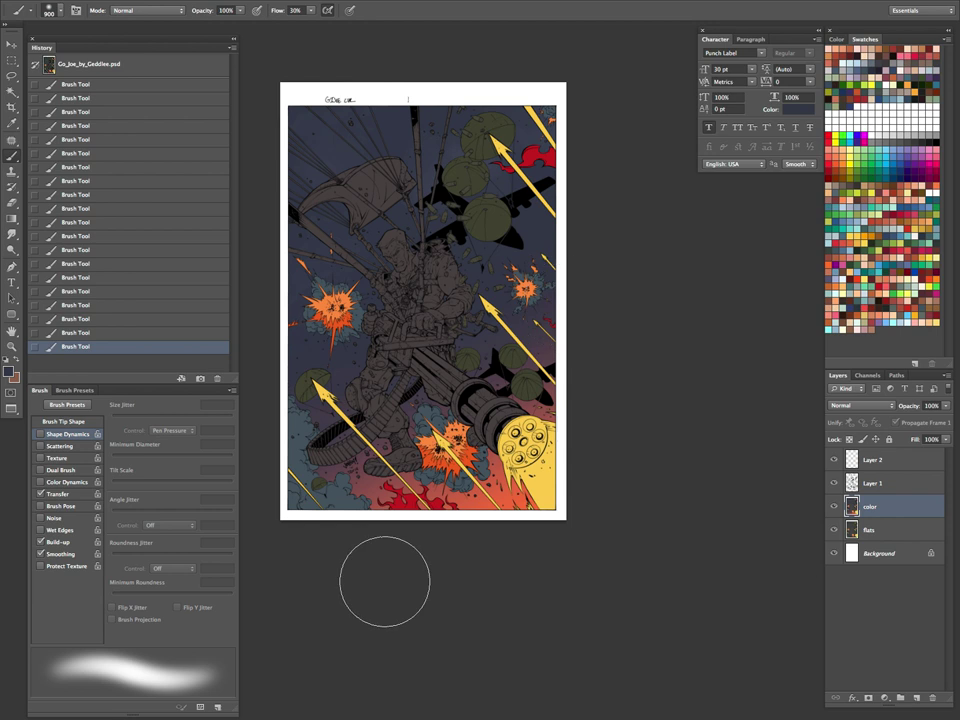
Step: Replace the background selection with a Magic Wand selection of the blue-grey smoke clouds around the explosions
key("ctrl+d")
key("w")
left_click(364, 322)
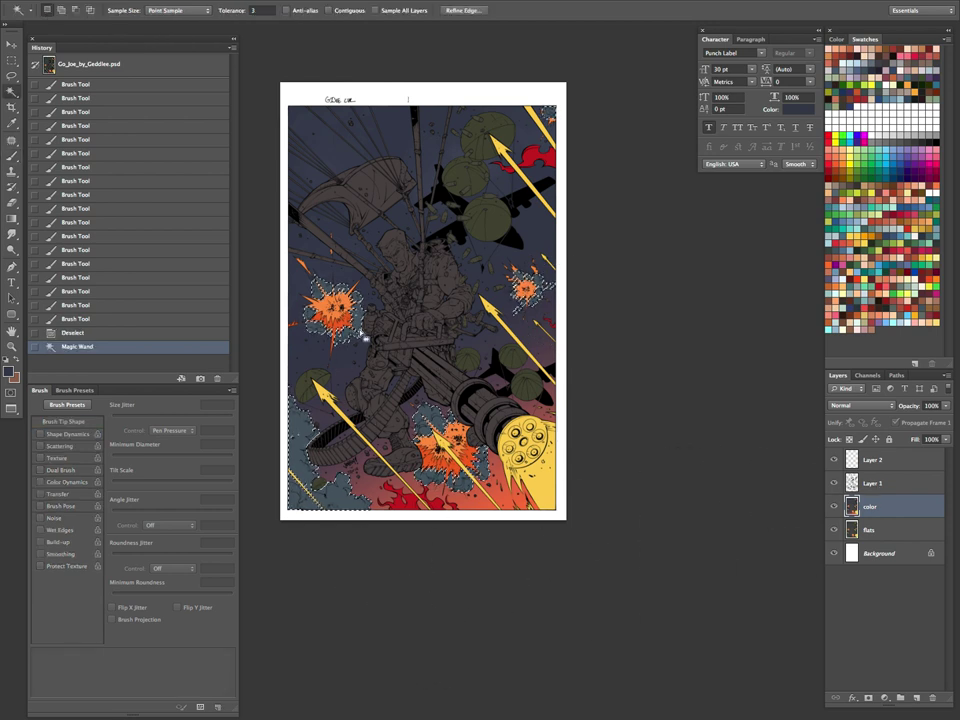
key("ctrl+d")
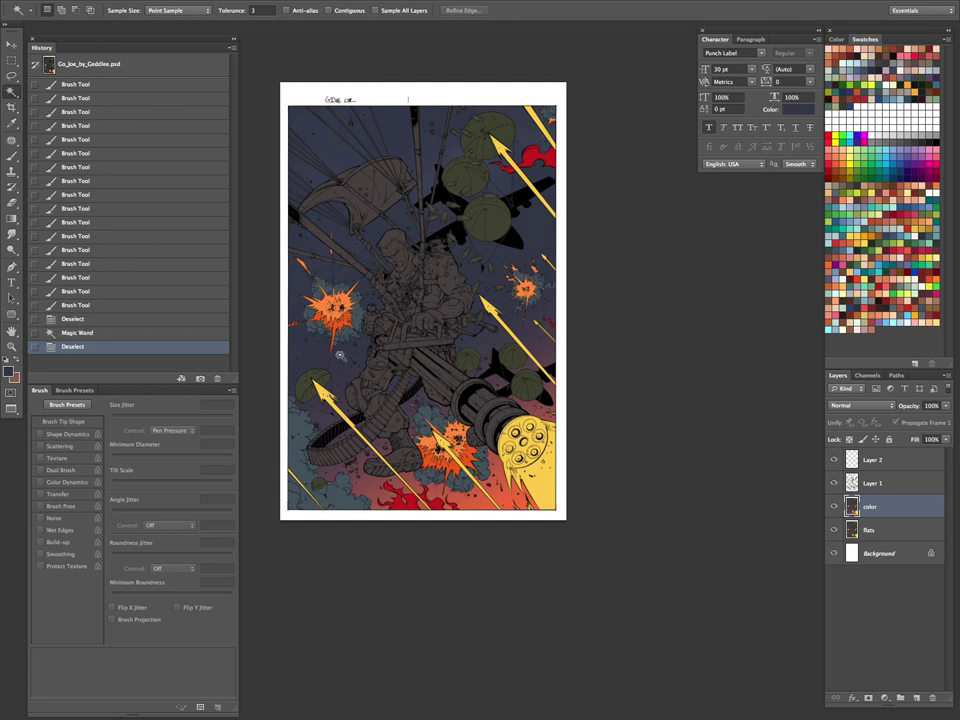
left_click(357, 311)
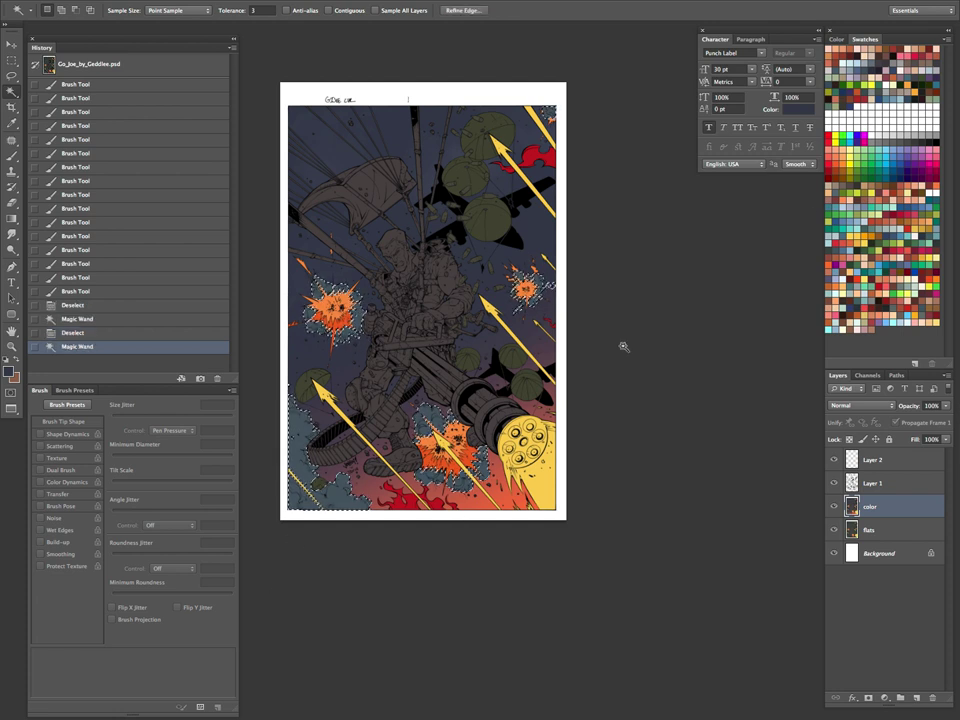
Step: Fill the smoke clouds with a brown-grey swatch and darken them with Hue/Saturation
left_click(828, 186)
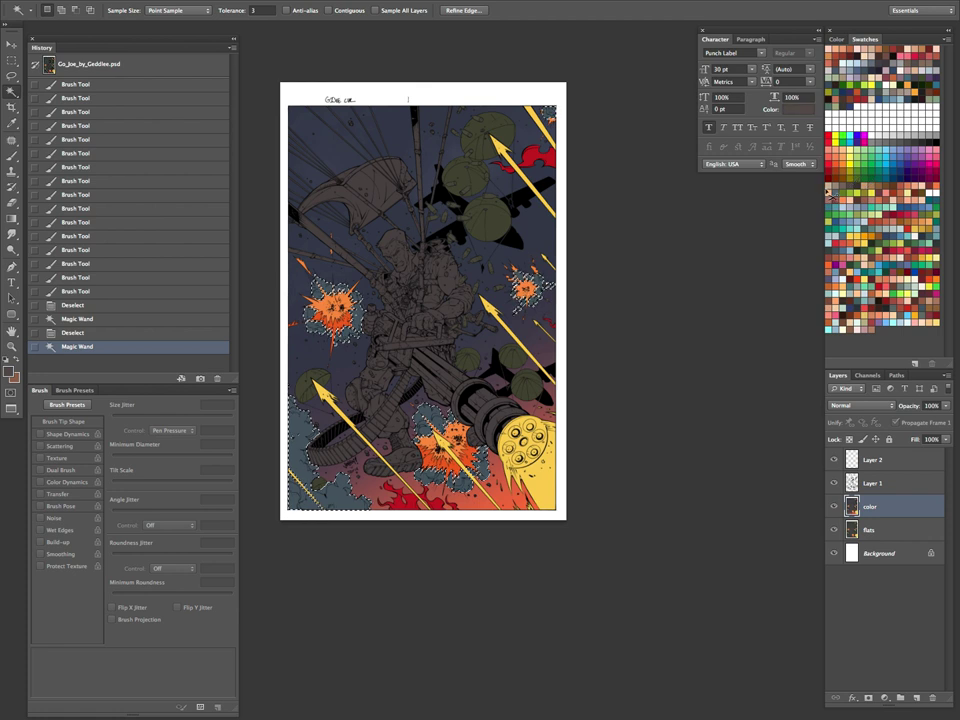
key("alt+BackSpace")
key("ctrl+u")
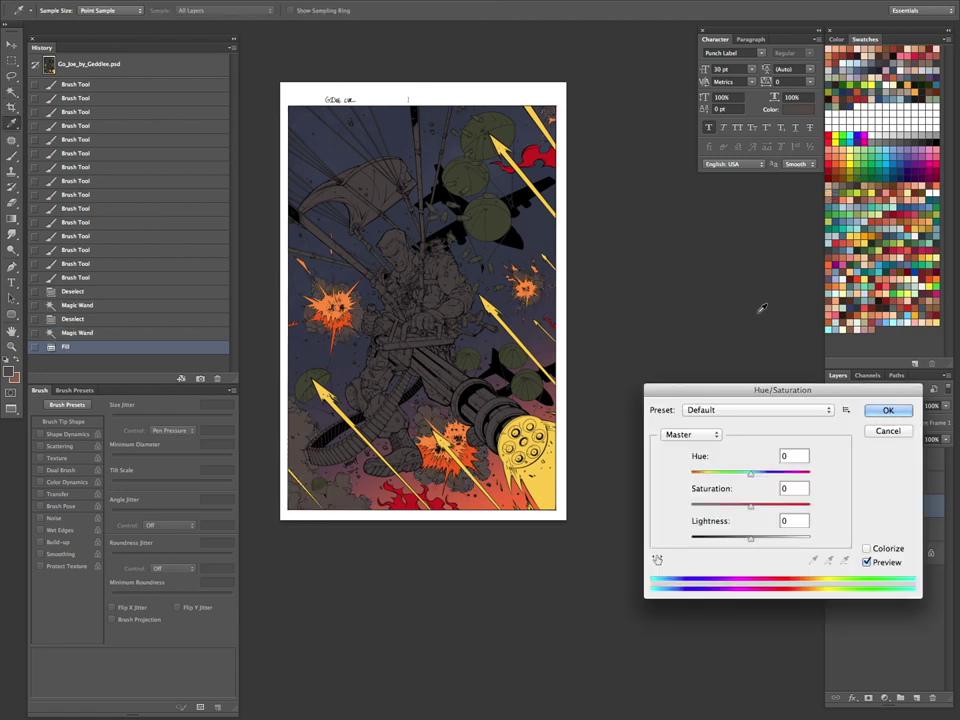
left_click_drag(750, 507, 731, 539)
left_click(882, 410)
Step: Shift the smoke clouds toward a dark purple with Color Balance and inspect the explosions up close
key("ctrl+u")
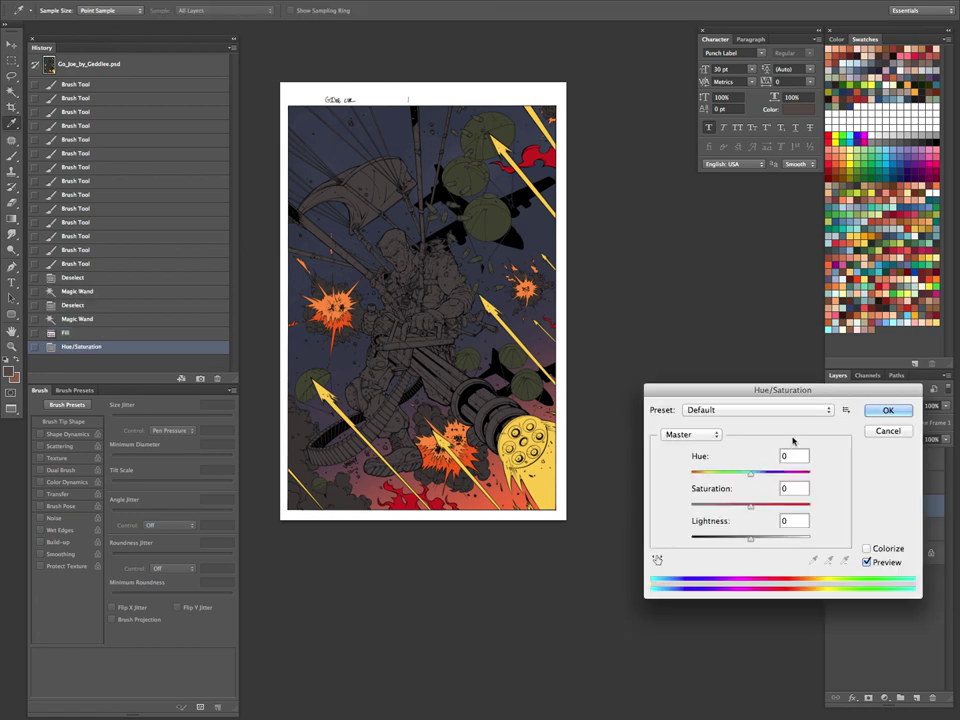
key("Escape")
key("ctrl+b")
left_click_drag(651, 461, 657, 488)
left_click(786, 429)
left_click_drag(519, 288, 630, 250)
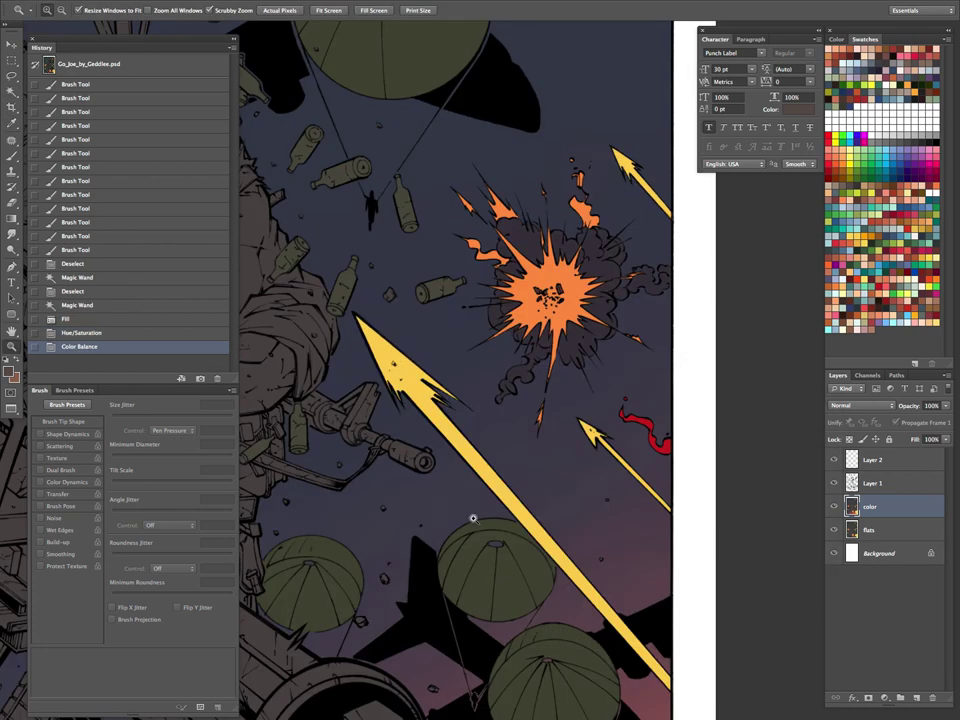
left_click(593, 323, "alt")
left_click(563, 342, "alt")
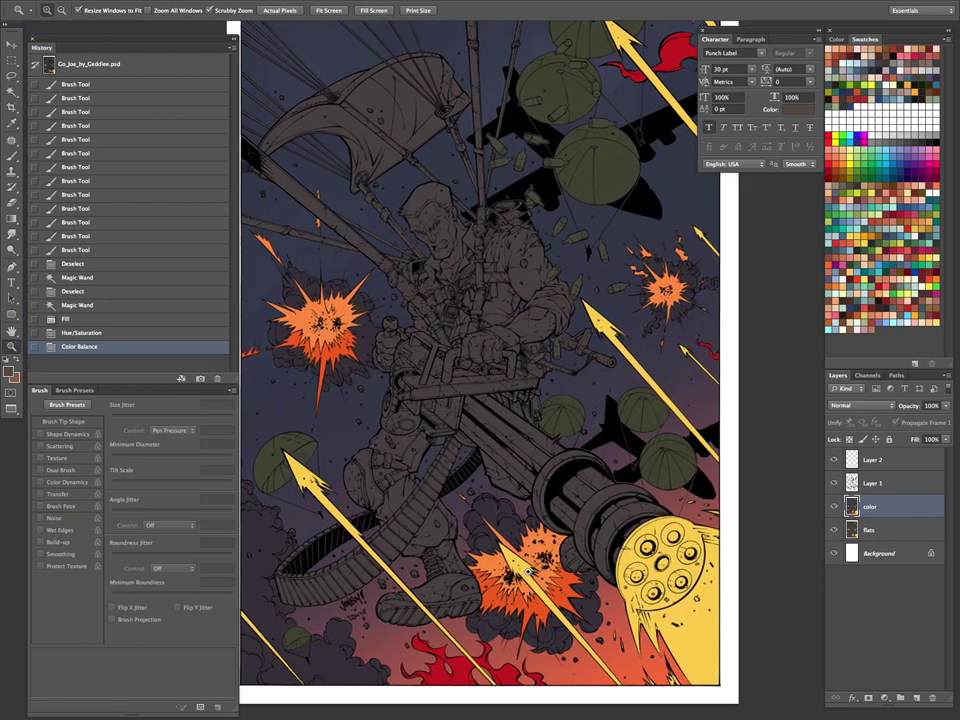
Step: Set the soft brush to 250 px with a dark red swatch and try a stroke on the left explosion's smoke, undoing it
key("b")
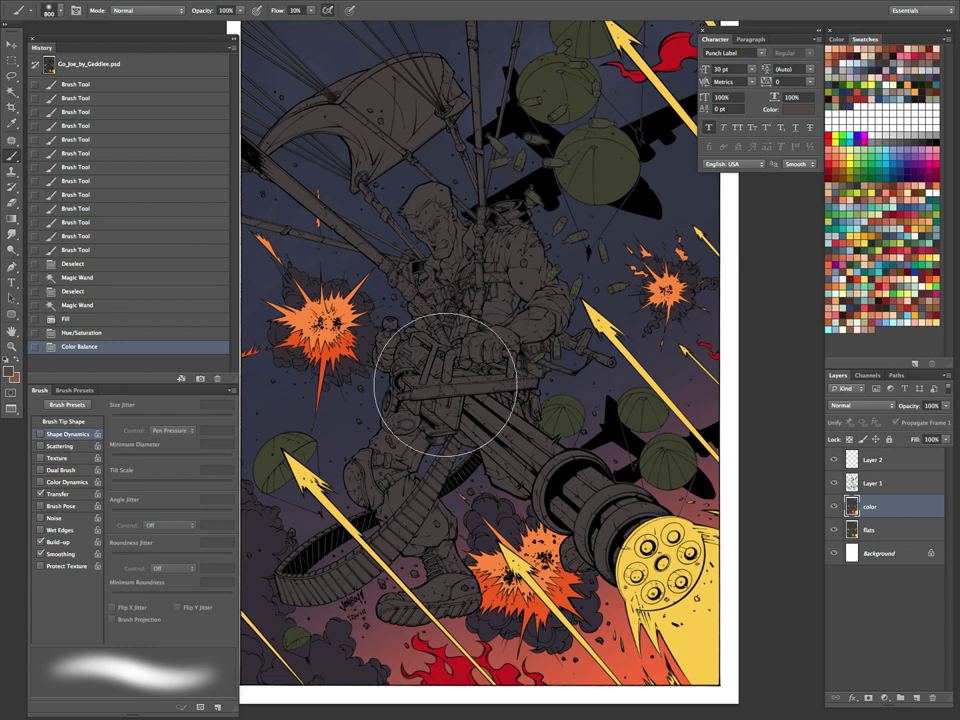
key("bracketleft")
key("bracketleft")
key("bracketleft")
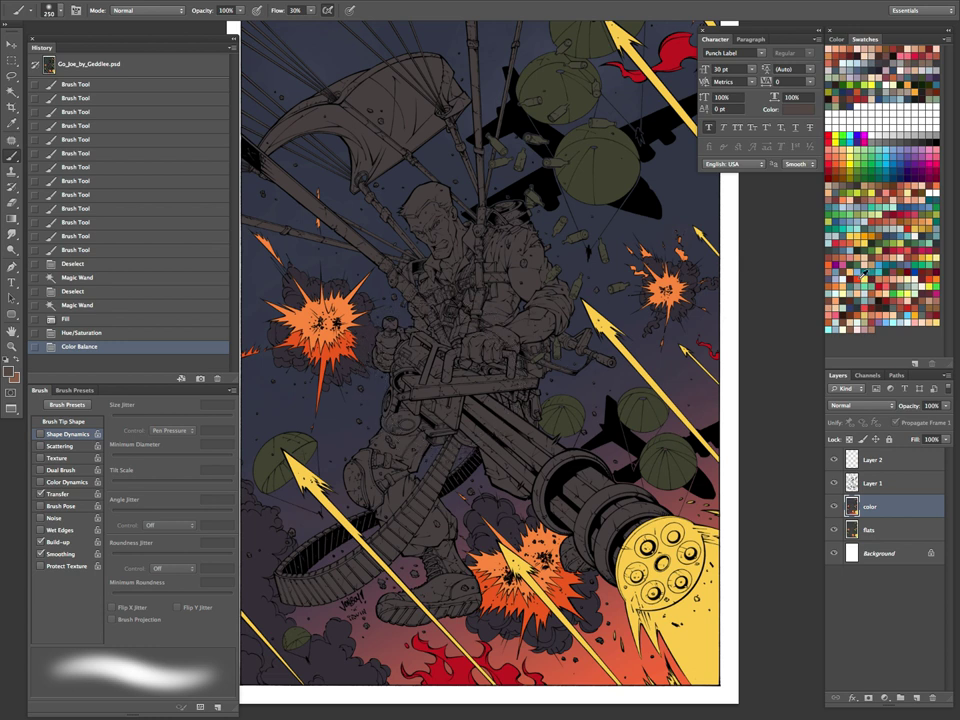
left_click(835, 261)
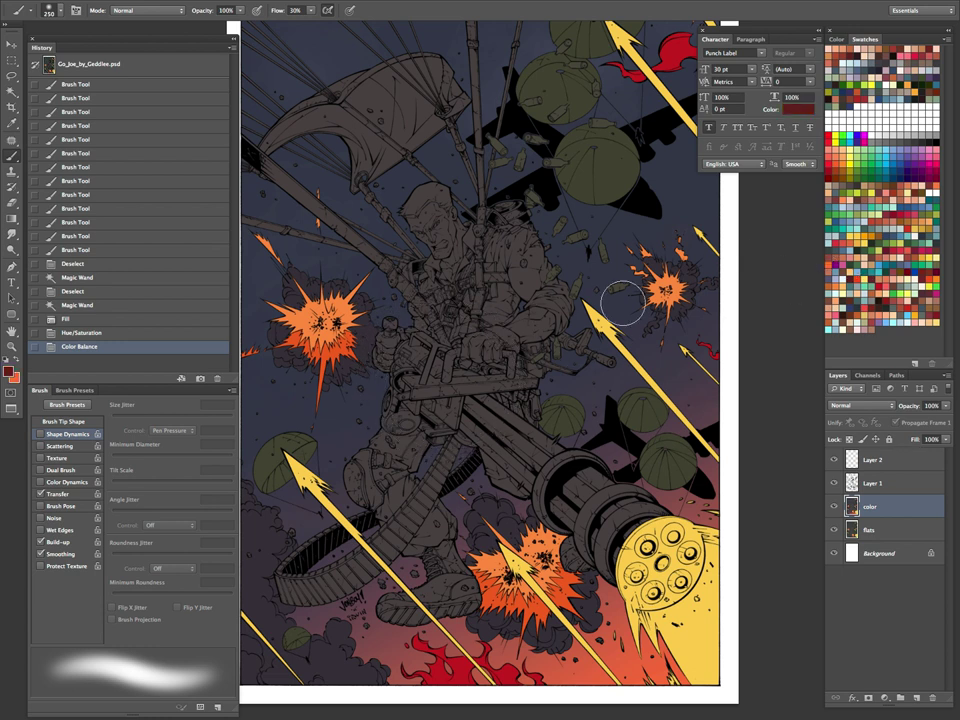
mouse_move(317, 354)
left_mouse_down()
mouse_move(348, 357)
mouse_move(288, 336)
mouse_move(337, 363)
left_mouse_up()
key("super+z")
Step: Paint soft dark red shading over the smoke around the left explosion
key("z")
left_click_drag(376, 322, 425, 346)
left_click_drag(425, 348, 559, 359)
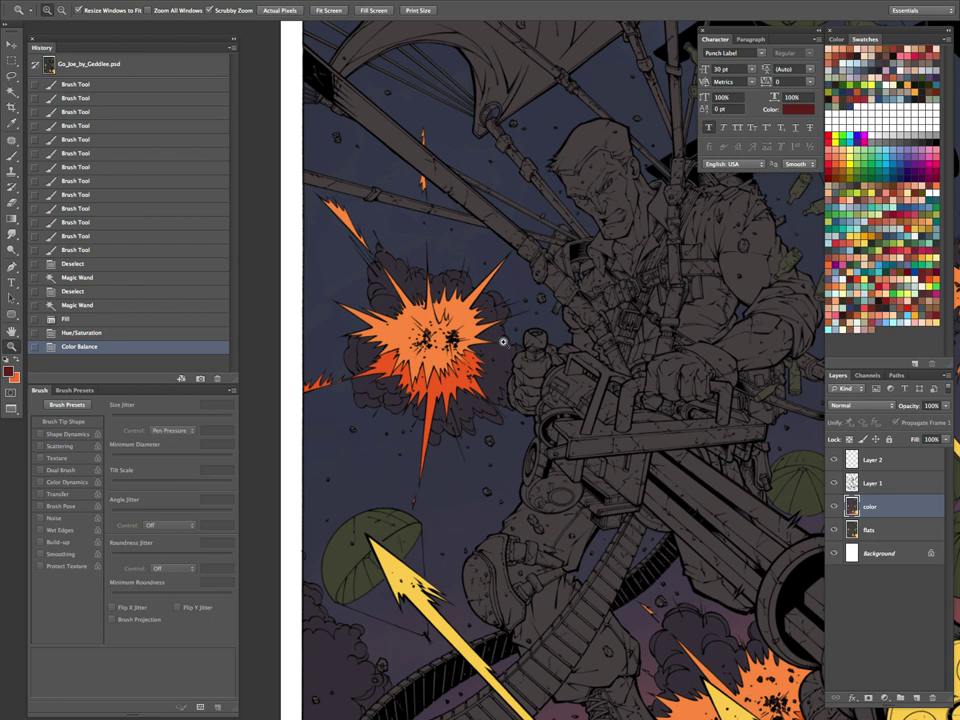
key("b")
left_click_drag(386, 378, 398, 394)
mouse_move(490, 323)
left_mouse_down()
mouse_move(485, 386)
mouse_move(472, 398)
mouse_move(480, 384)
left_mouse_up()
left_click_drag(488, 366, 494, 346)
left_click_drag(494, 342, 492, 324)
mouse_move(488, 312)
left_mouse_down()
mouse_move(478, 325)
mouse_move(486, 366)
left_mouse_up()
Step: Switch to the full-screen view and paint dark red into the smoke clouds in the artwork's lower-left corner
key("f")
left_click_drag(771, 456, 586, 499)
mouse_move(573, 315)
left_mouse_down()
mouse_move(606, 308)
mouse_move(626, 332)
left_mouse_up()
left_click_drag(515, 578, 734, 355)
mouse_move(531, 453)
left_mouse_down()
mouse_move(624, 440)
mouse_move(664, 543)
mouse_move(623, 627)
mouse_move(544, 526)
left_mouse_up()
scroll(449, 337, "down", 1)
scroll(449, 337, "left", 2)
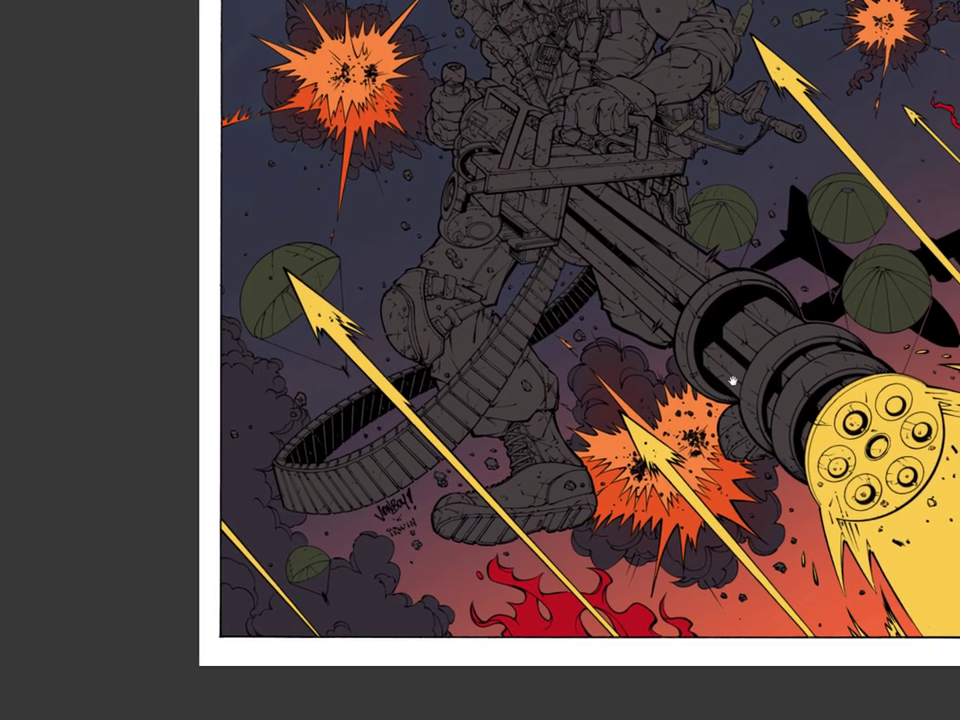
mouse_move(430, 643)
left_mouse_down()
mouse_move(375, 569)
mouse_move(299, 675)
mouse_move(239, 602)
mouse_move(305, 439)
mouse_move(272, 495)
mouse_move(236, 400)
mouse_move(280, 461)
mouse_move(250, 394)
mouse_move(297, 545)
mouse_move(226, 571)
mouse_move(226, 341)
mouse_move(249, 473)
mouse_move(291, 589)
mouse_move(397, 624)
left_mouse_up()
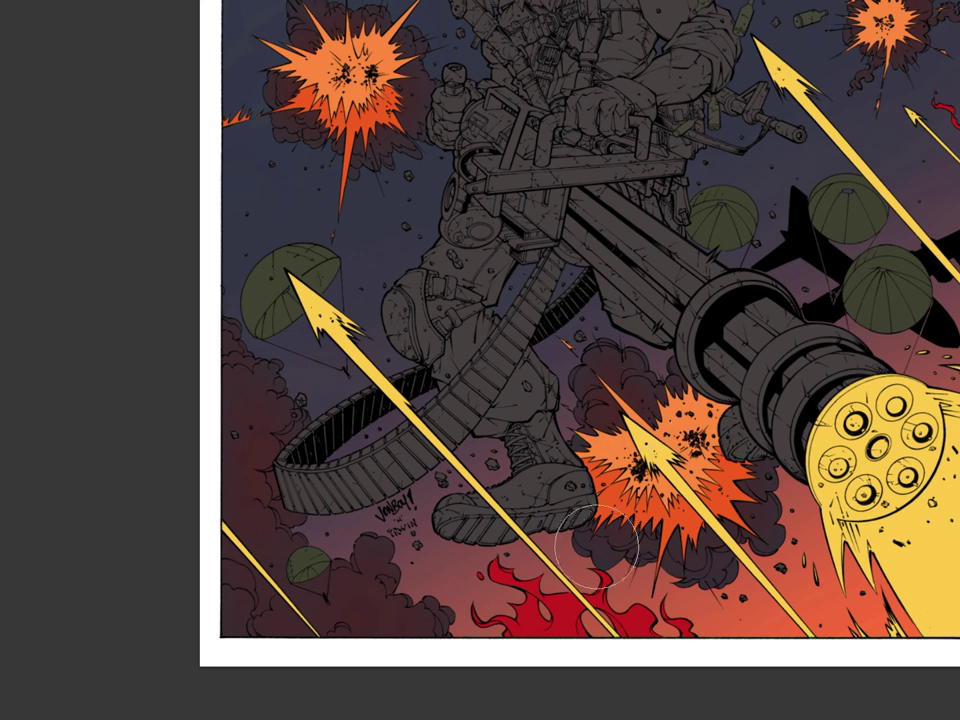
Step: Extend the dark red shading to the smoke around the remaining explosions and restore the hidden panels
left_click_drag(529, 254, 560, 433)
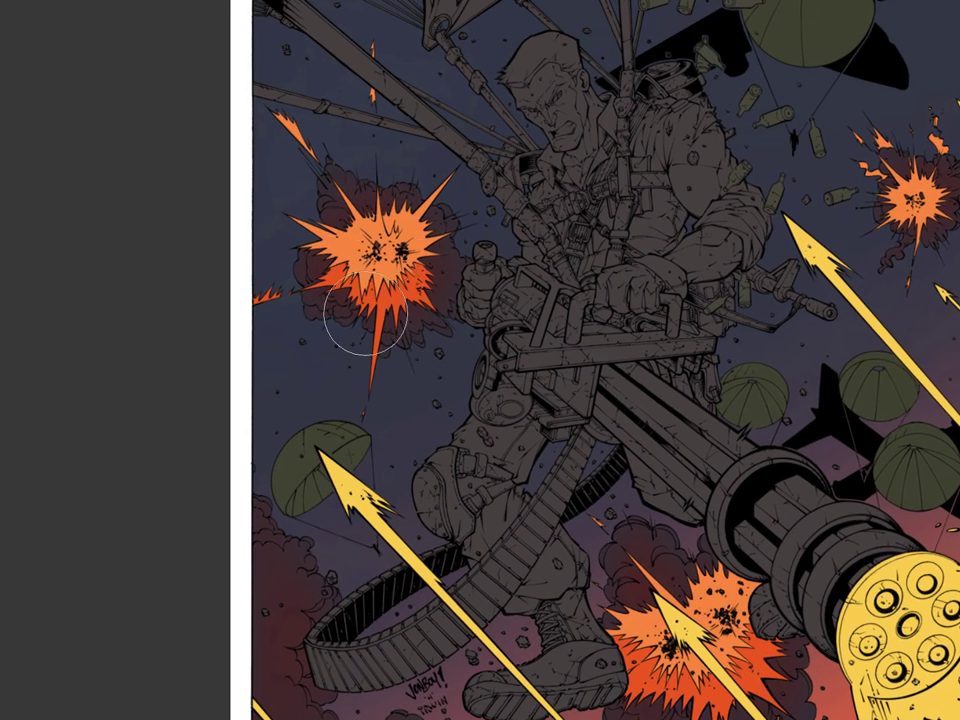
left_click_drag(553, 292, 561, 476)
key("Tab")
left_click_drag(585, 547, 652, 506)
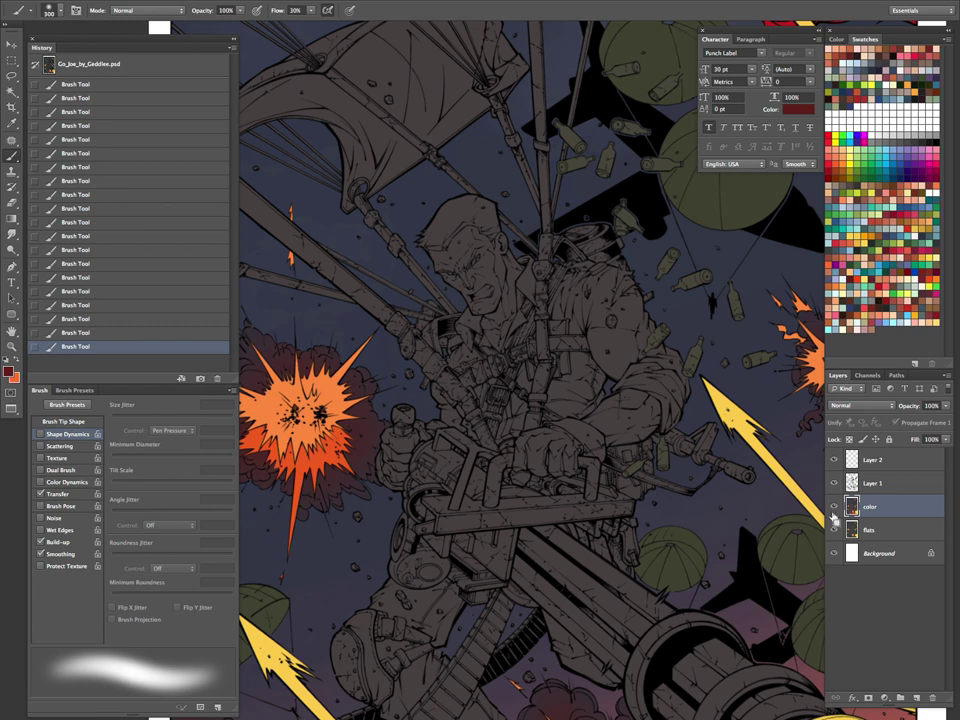
Step: Clear the selection and select the smoke clouds from the flats layer with the Magic Wand
key("w")
key("ctrl+d")
left_click(866, 530)
left_click(373, 441)
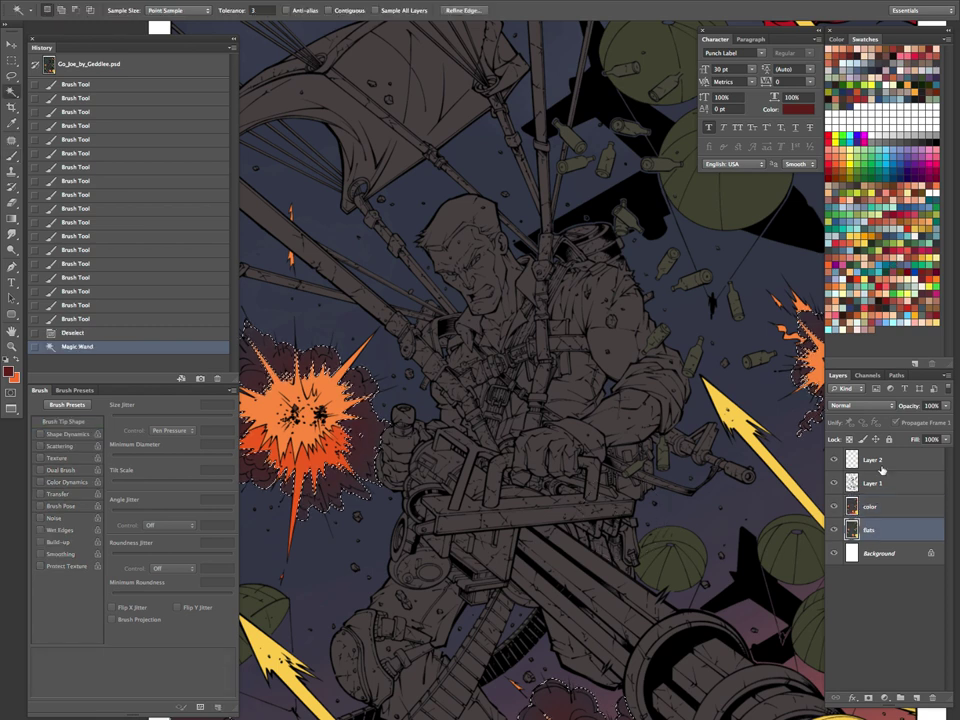
Step: Try copying the smoke from the flats layer to a new transparency-locked layer above the color layer, undoing it
key("f")
key("ctrl+j")
key("Tab")
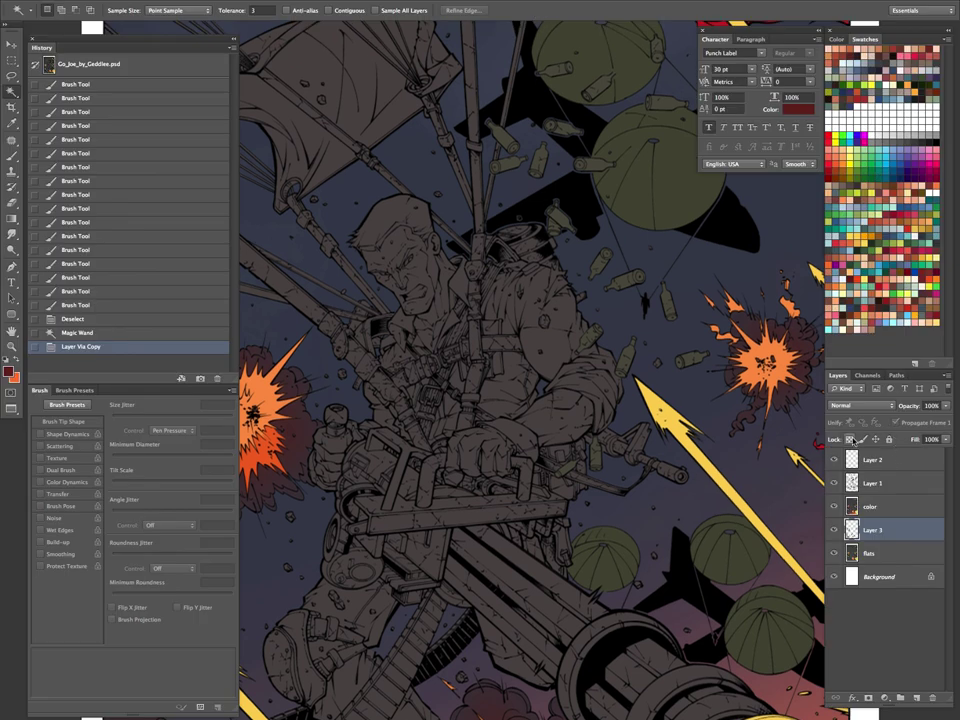
left_click_drag(877, 535, 848, 519)
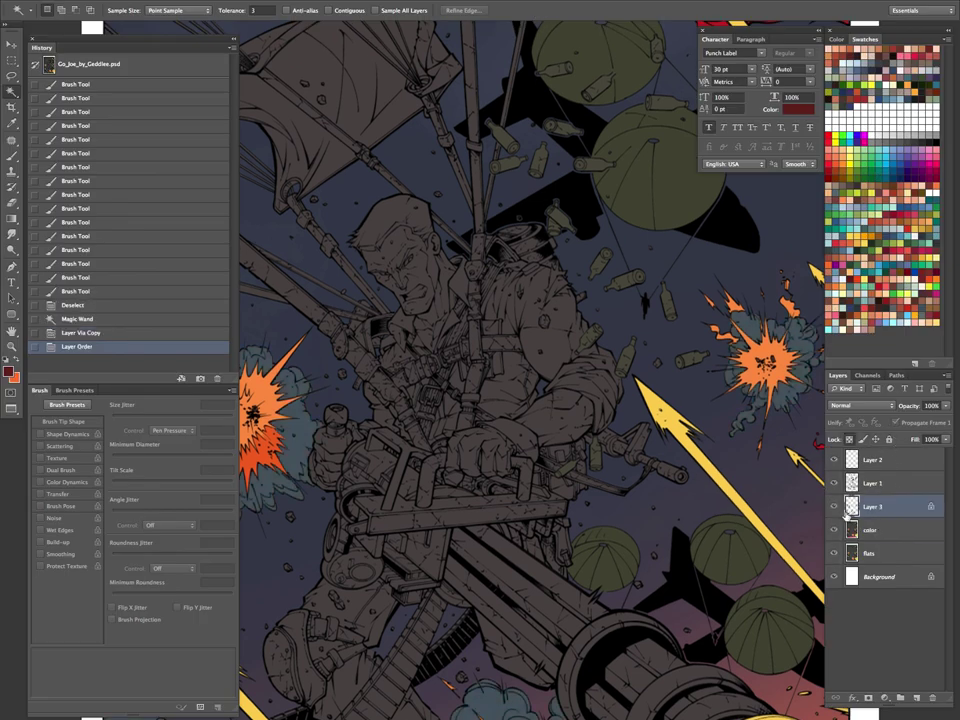
key("ctrl+alt+z")
key("ctrl+alt+z")
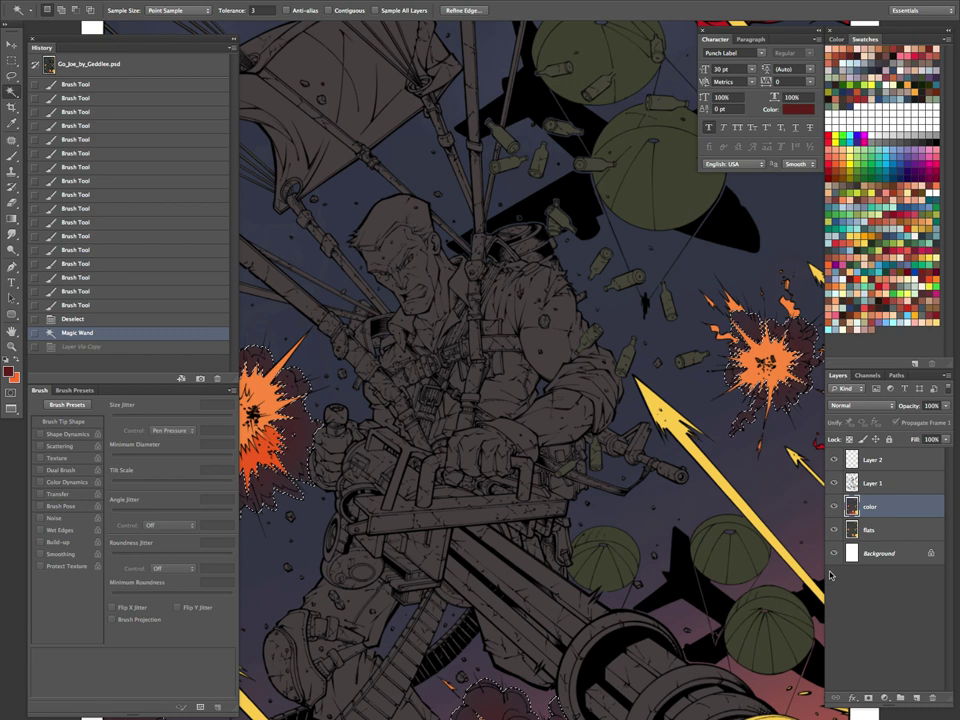
Step: Copy the selected smoke from the color layer onto a new transparency-locked layer and switch to the Lasso tool
key("ctrl+shift+z")
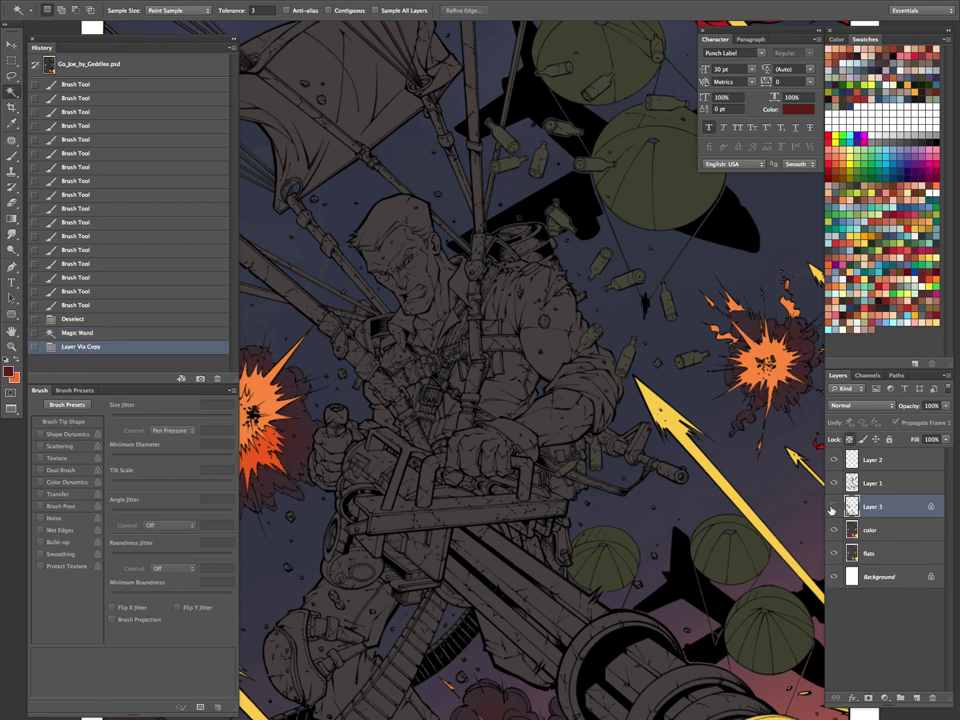
left_click(849, 509, "ctrl")
key("ctrl+d")
left_click_drag(536, 487, 743, 482)
key("l")
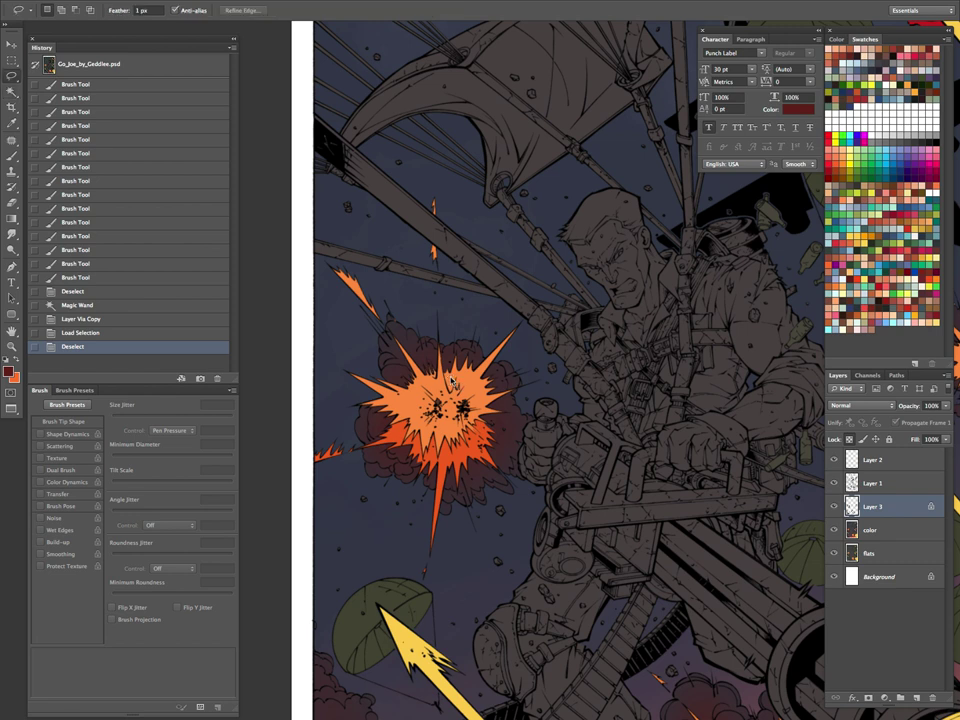
Step: Lasso the inner smoke puffs above and beside the upper half of the orange explosion on the smoke layer
key("z")
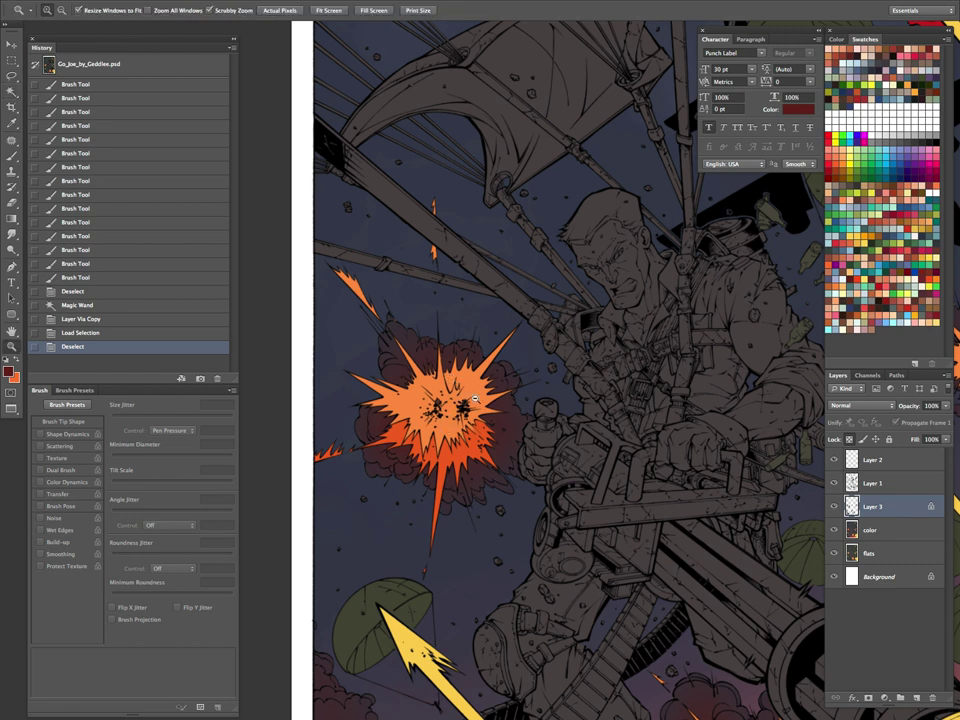
left_click(440, 401)
key("l")
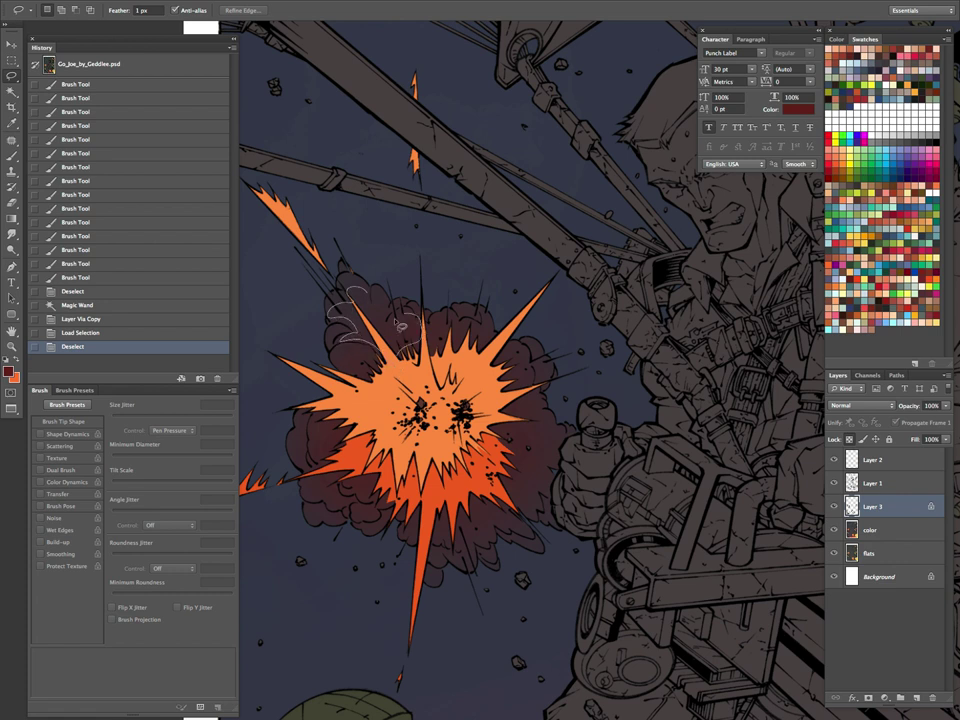
left_click_drag(385, 298, 405, 352)
mouse_move(374, 400)
left_mouse_down()
mouse_move(440, 334)
mouse_move(422, 332)
mouse_move(482, 332)
mouse_move(491, 364)
mouse_move(396, 369)
left_mouse_up()
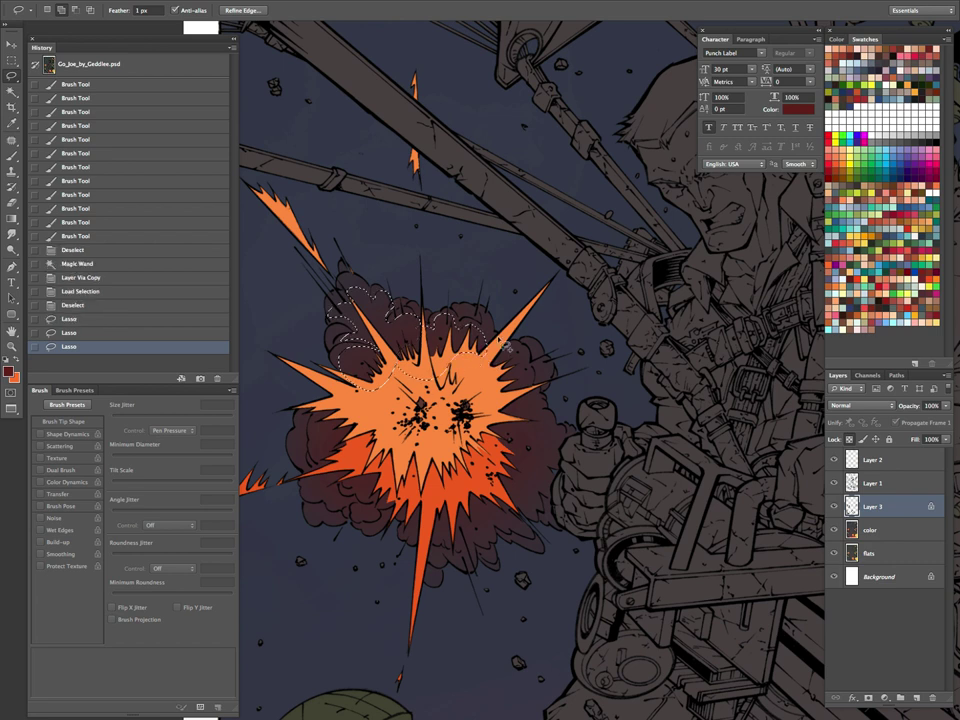
mouse_move(495, 329)
left_mouse_down()
mouse_move(486, 342)
mouse_move(460, 316)
mouse_move(402, 320)
mouse_move(427, 320)
mouse_move(415, 321)
left_mouse_up()
mouse_move(531, 396)
left_mouse_down()
mouse_move(474, 350)
mouse_move(546, 371)
mouse_move(536, 367)
left_mouse_up()
mouse_move(542, 362)
left_mouse_down()
mouse_move(540, 347)
mouse_move(530, 350)
left_mouse_up()
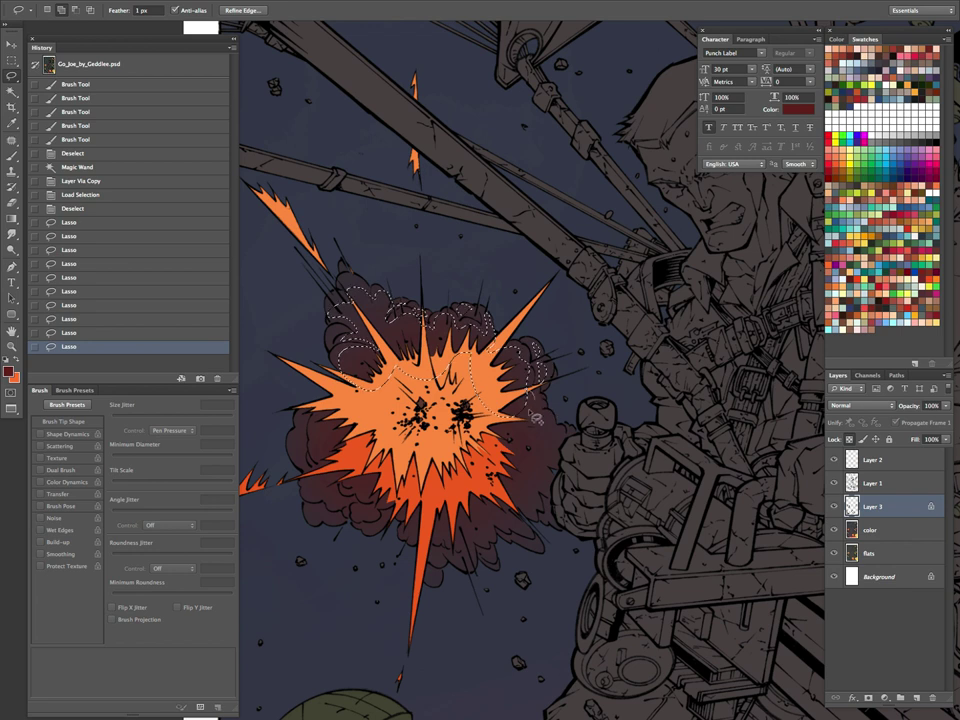
Step: Add the smoke puffs beside, below and around the lower half of the explosion to the lasso selection
left_click_drag(487, 396, 484, 390)
mouse_move(549, 508)
left_mouse_down()
mouse_move(553, 524)
mouse_move(549, 512)
left_mouse_up()
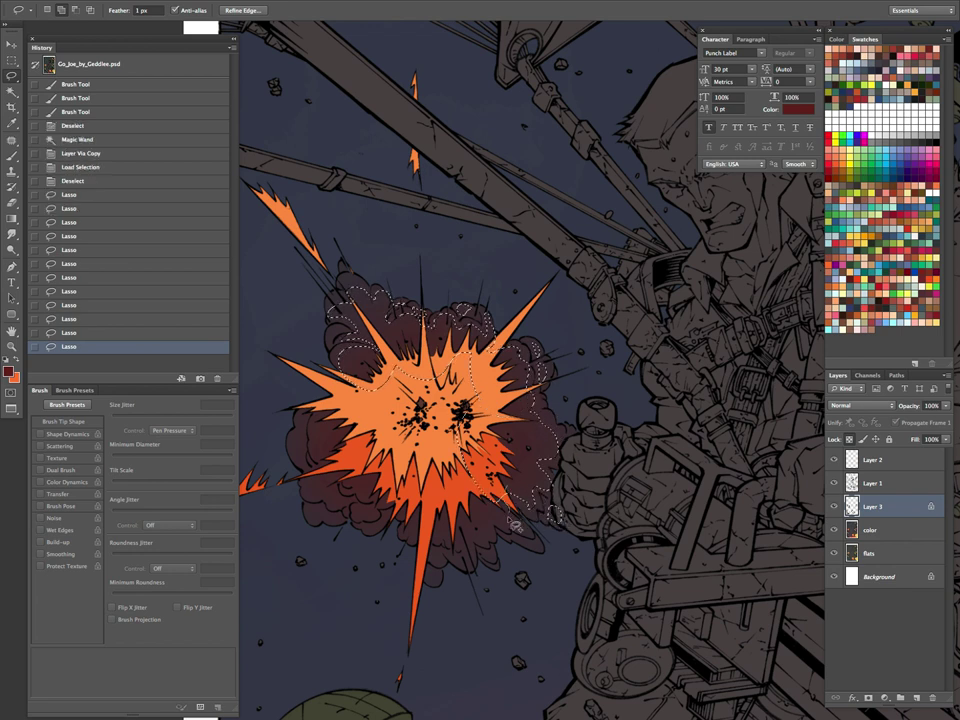
left_click_drag(461, 473, 474, 480)
mouse_move(517, 534)
left_mouse_down()
mouse_move(548, 553)
mouse_move(522, 543)
left_mouse_up()
mouse_move(510, 556)
left_mouse_down()
mouse_move(448, 561)
mouse_move(410, 530)
mouse_move(425, 525)
mouse_move(418, 515)
mouse_move(415, 525)
mouse_move(354, 489)
mouse_move(406, 498)
mouse_move(360, 515)
mouse_move(339, 475)
mouse_move(350, 510)
mouse_move(317, 492)
mouse_move(347, 455)
mouse_move(322, 443)
mouse_move(318, 420)
mouse_move(347, 410)
mouse_move(314, 425)
mouse_move(306, 473)
mouse_move(297, 455)
mouse_move(344, 523)
mouse_move(316, 530)
mouse_move(396, 520)
left_mouse_up()
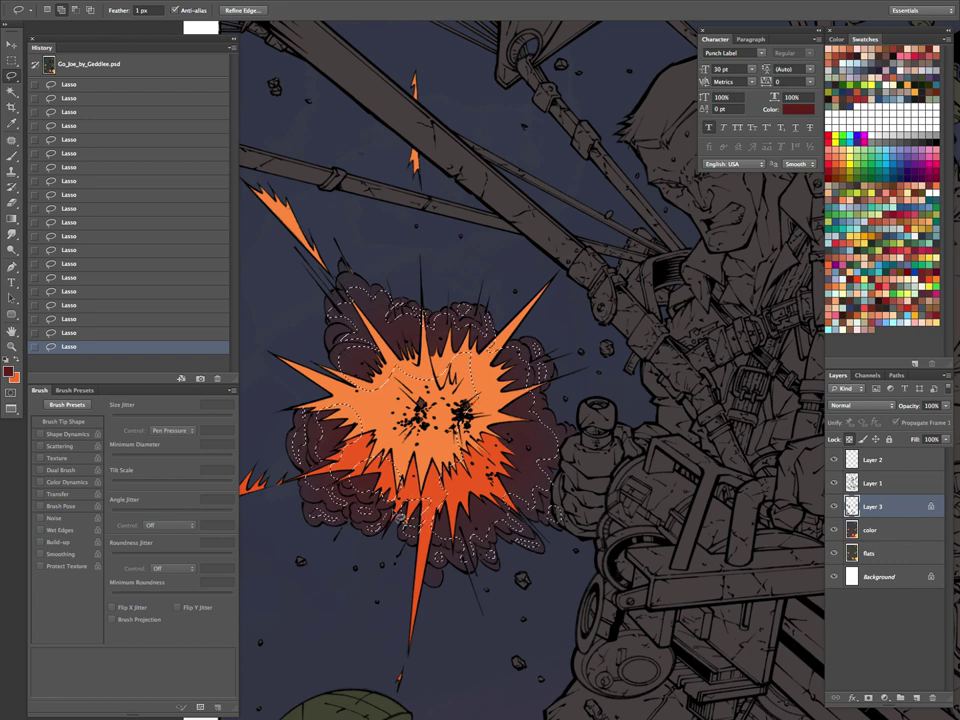
left_click_drag(441, 580, 432, 583)
Step: Airbrush bright red into the selected smoke around the explosion with a soft 400 px brush, and clear the selection
key("super+h")
key("b")
mouse_move(461, 396)
left_mouse_down()
mouse_move(445, 444)
mouse_move(432, 334)
mouse_move(497, 489)
mouse_move(492, 359)
mouse_move(496, 528)
left_mouse_up()
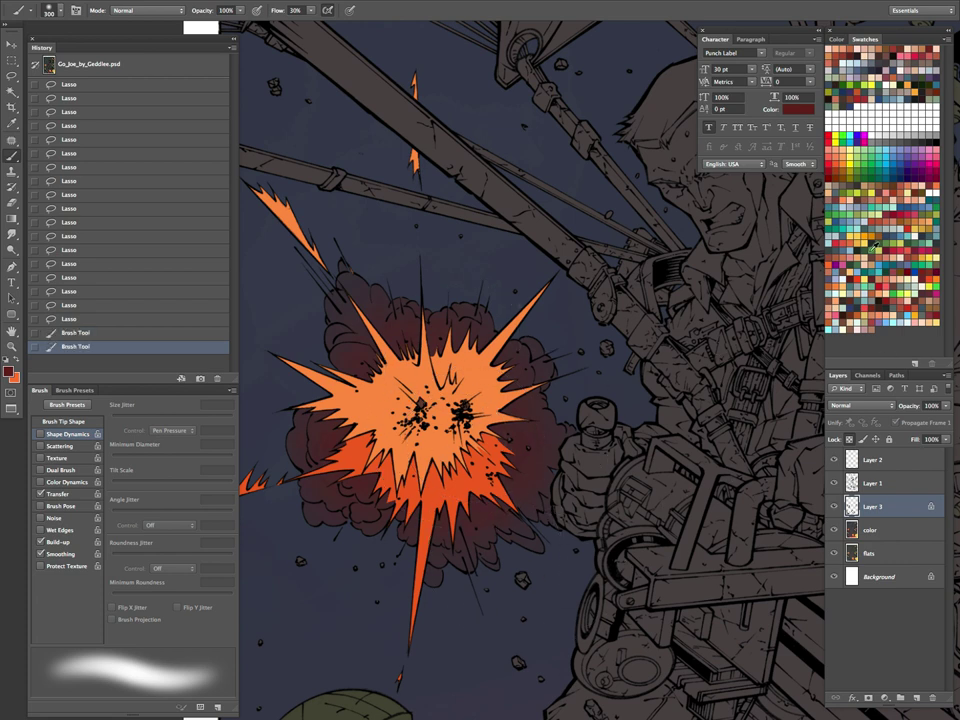
left_click(855, 283)
key("bracketright")
key("bracketright")
key("bracketleft")
mouse_move(399, 407)
left_mouse_down()
mouse_move(523, 433)
mouse_move(505, 395)
mouse_move(380, 404)
mouse_move(473, 523)
mouse_move(490, 496)
left_mouse_up()
left_click_drag(510, 470, 540, 420)
mouse_move(554, 368)
left_mouse_down()
mouse_move(448, 345)
mouse_move(426, 391)
left_mouse_up()
left_click_drag(426, 391, 451, 583)
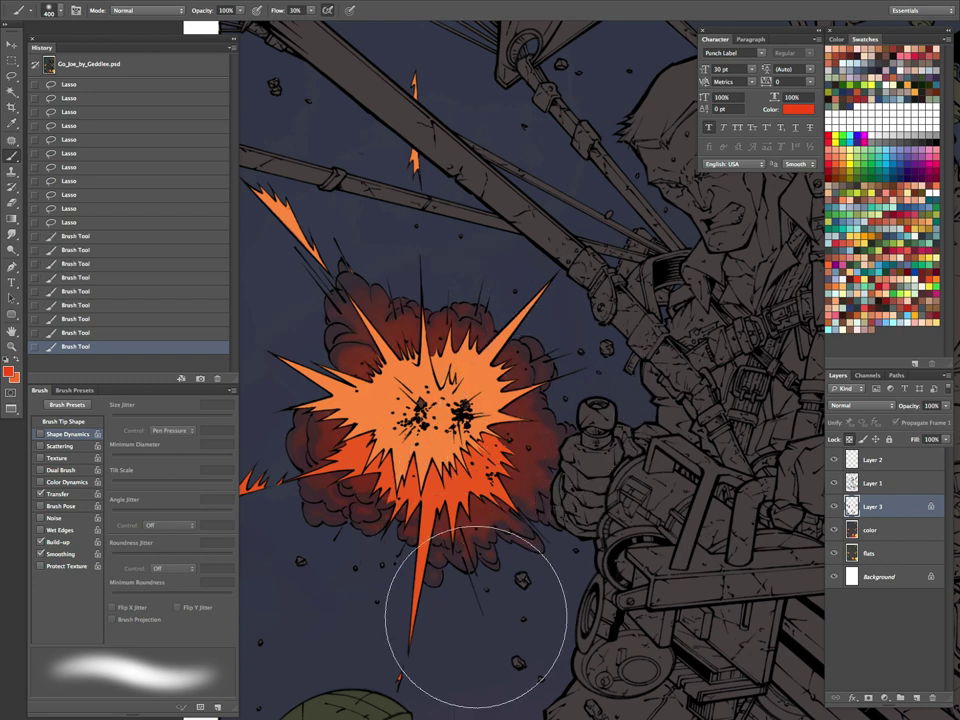
key("l")
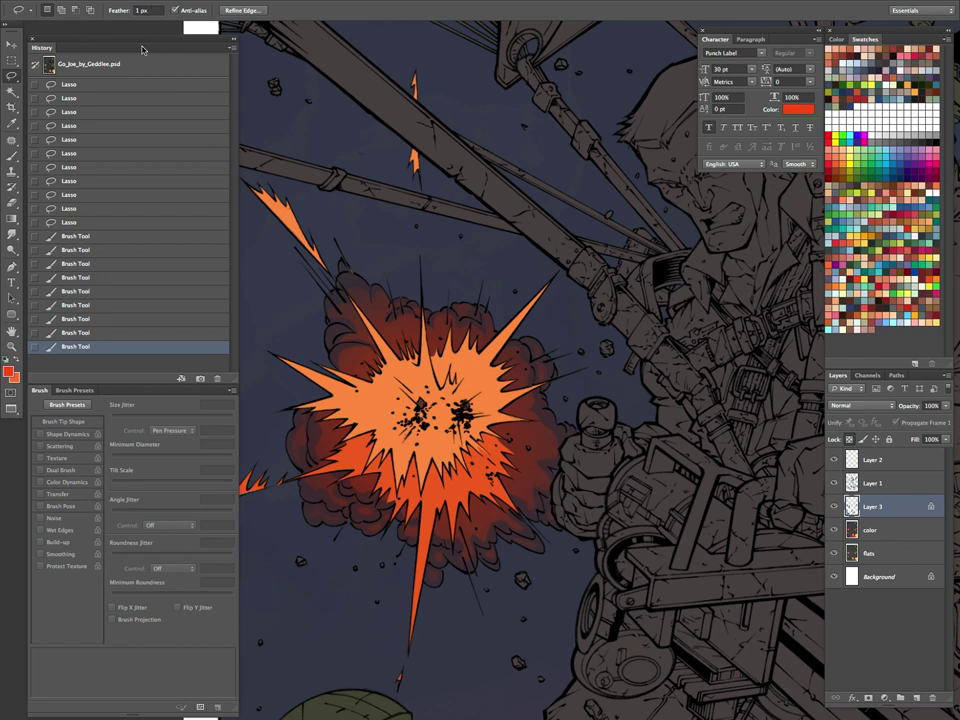
key("ctrl+d")
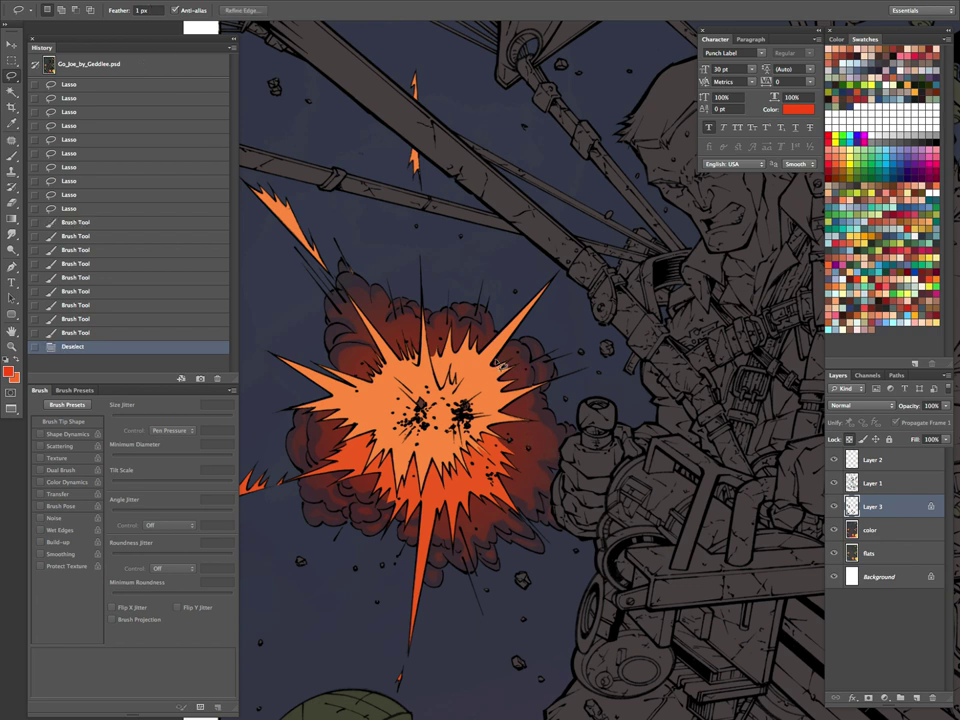
Step: Lasso a smaller set of smoke puffs closer to the burst along its right, lower and left sides
left_click_drag(482, 437, 486, 440)
mouse_move(553, 441)
left_mouse_down()
mouse_move(516, 444)
mouse_move(534, 484)
mouse_move(484, 456)
left_mouse_up()
left_click_drag(540, 488, 505, 507)
left_click_drag(458, 537, 498, 466)
mouse_move(496, 530)
left_mouse_down()
mouse_move(492, 554)
mouse_move(428, 514)
left_mouse_up()
left_click_drag(368, 489, 436, 470)
left_click_drag(364, 440, 374, 458)
Step: Add the inner puffs above, left of and below the burst to the lasso selection
mouse_move(343, 382)
left_mouse_down()
mouse_move(384, 372)
mouse_move(350, 352)
mouse_move(444, 365)
mouse_move(490, 333)
mouse_move(409, 331)
mouse_move(368, 345)
mouse_move(384, 322)
left_mouse_up()
left_click_drag(424, 316, 462, 322)
mouse_move(480, 322)
left_mouse_down()
mouse_move(485, 309)
mouse_move(488, 330)
left_mouse_up()
mouse_move(334, 433)
left_mouse_down()
mouse_move(320, 438)
mouse_move(330, 450)
mouse_move(327, 486)
mouse_move(304, 456)
left_mouse_up()
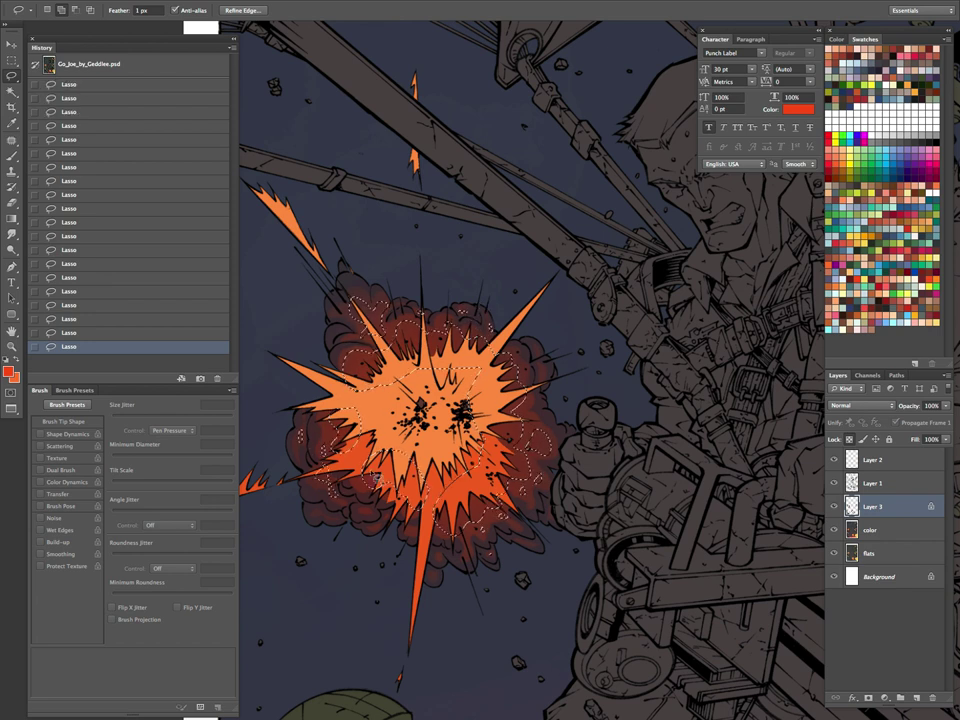
left_click_drag(441, 508, 422, 536)
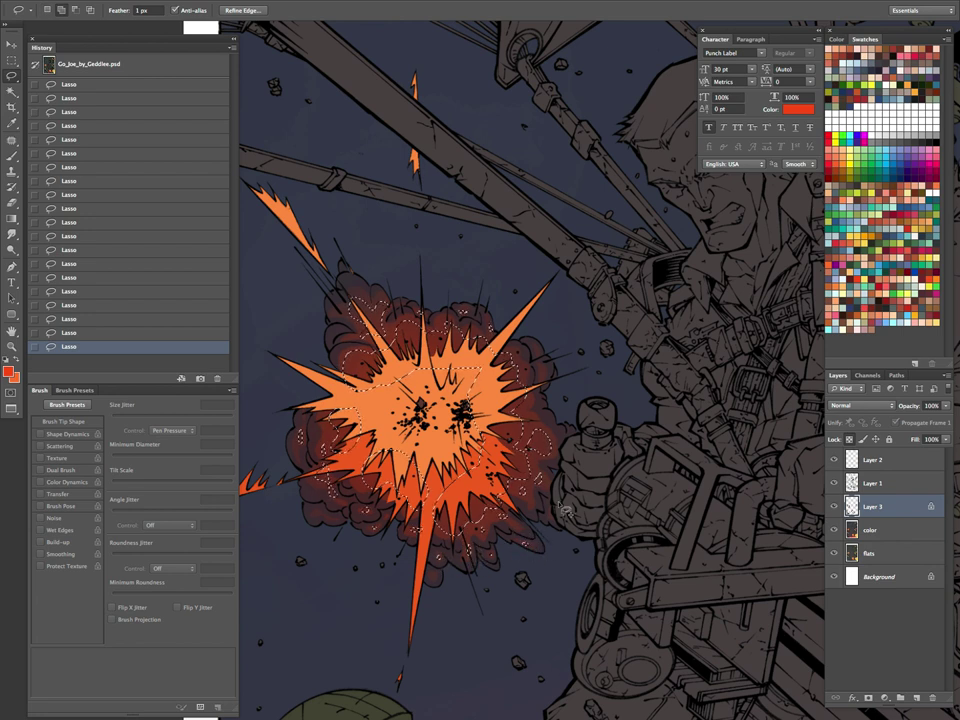
Step: Hide the selection edges, airbrush a second bright red pass into the selected inner smoke, and clear the selection
key("super+h")
key("b")
mouse_move(395, 388)
left_mouse_down()
mouse_move(488, 451)
mouse_move(394, 473)
mouse_move(422, 398)
left_mouse_up()
mouse_move(444, 450)
left_mouse_down()
mouse_move(469, 517)
mouse_move(433, 458)
left_mouse_up()
left_click_drag(452, 604, 465, 553)
key("l")
key("super+d")
Step: Lasso the innermost smoke puffs directly bordering the explosion's spikes
mouse_move(496, 360)
left_mouse_down()
mouse_move(513, 395)
mouse_move(485, 398)
mouse_move(495, 362)
left_mouse_up()
mouse_move(514, 457)
left_mouse_down()
mouse_move(487, 480)
mouse_move(500, 487)
mouse_move(492, 507)
mouse_move(455, 522)
mouse_move(468, 480)
left_mouse_up()
left_click_drag(392, 462, 373, 468)
mouse_move(359, 378)
left_mouse_down()
mouse_move(411, 333)
mouse_move(453, 352)
mouse_move(428, 422)
left_mouse_up()
left_click_drag(410, 342, 398, 346)
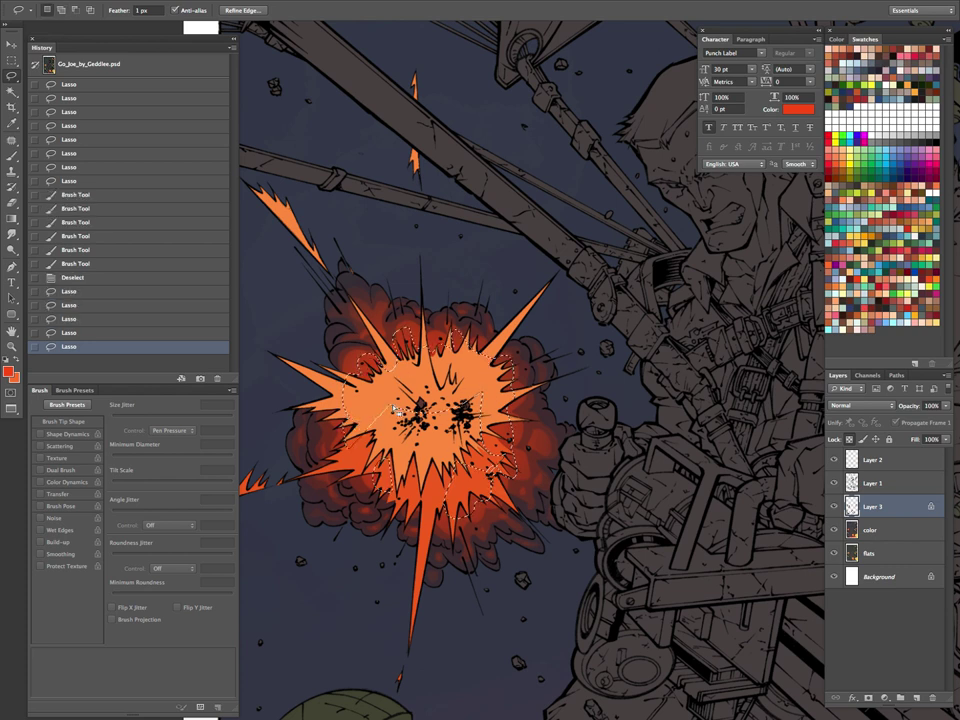
Step: Brighten the selected innermost smoke using the Dodge tool with a 400 px brush on the highlights range
key("o")
key("]")
key("]")
key("]")
left_click_drag(321, 330, 335, 394)
mouse_move(450, 455)
left_mouse_down()
mouse_move(432, 411)
mouse_move(519, 392)
mouse_move(453, 367)
left_mouse_up()
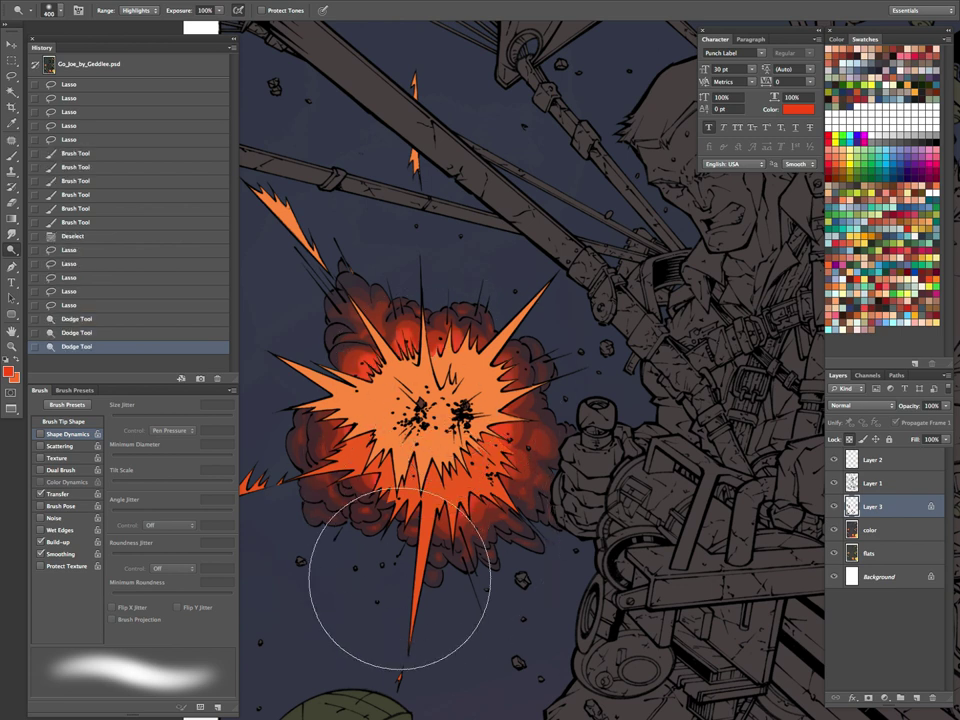
Step: Clear the selection of the innermost smoke puffs
key("z")
left_click_drag(590, 476, 487, 653)
left_click_drag(598, 504, 587, 510)
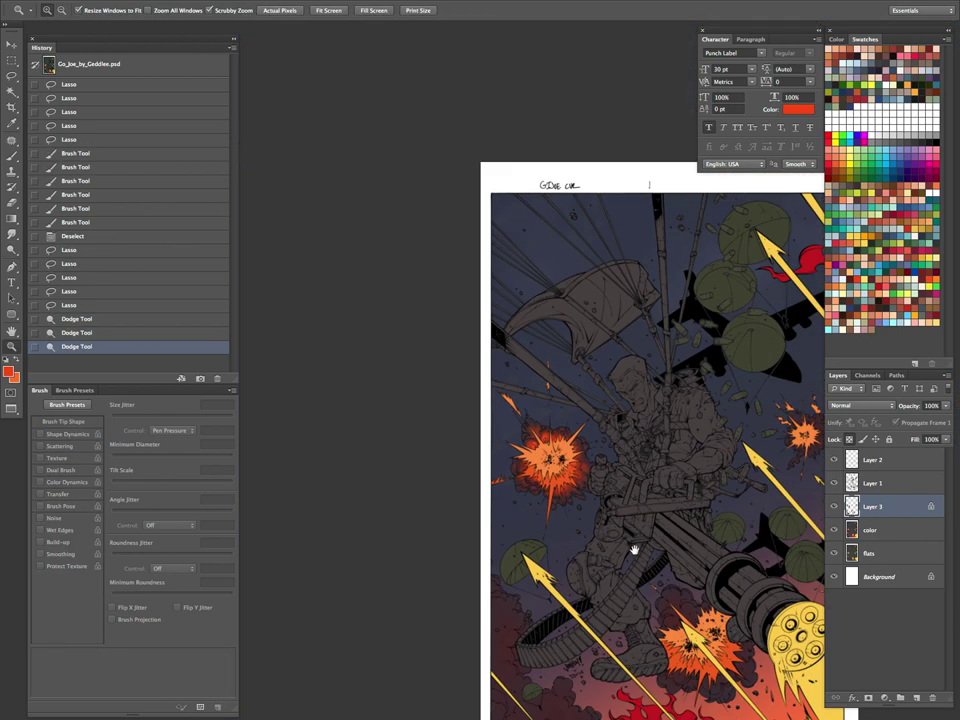
left_click_drag(634, 549, 570, 487)
left_click(513, 402)
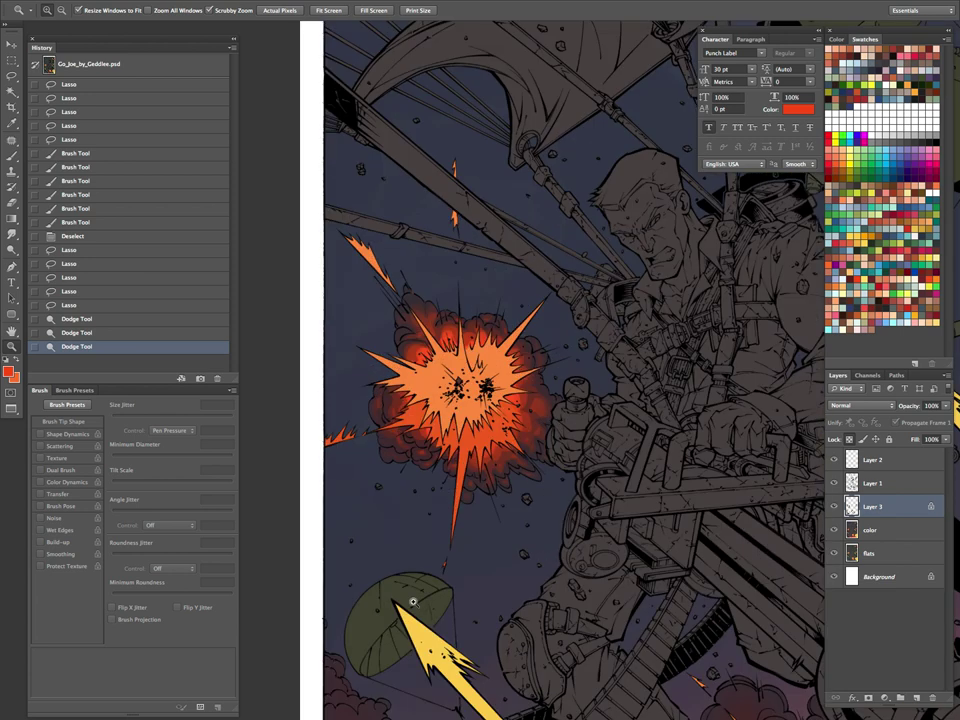
key("super+d")
key("super+l")
left_click_drag(880, 259, 831, 260)
left_click(928, 167)
Step: Lasso the explosion and brighten its smoke with Levels, using input values 26, 1.24 and 175
key("z")
key("l")
mouse_move(539, 409)
left_mouse_down()
mouse_move(450, 270)
mouse_move(545, 500)
mouse_move(540, 410)
left_mouse_up()
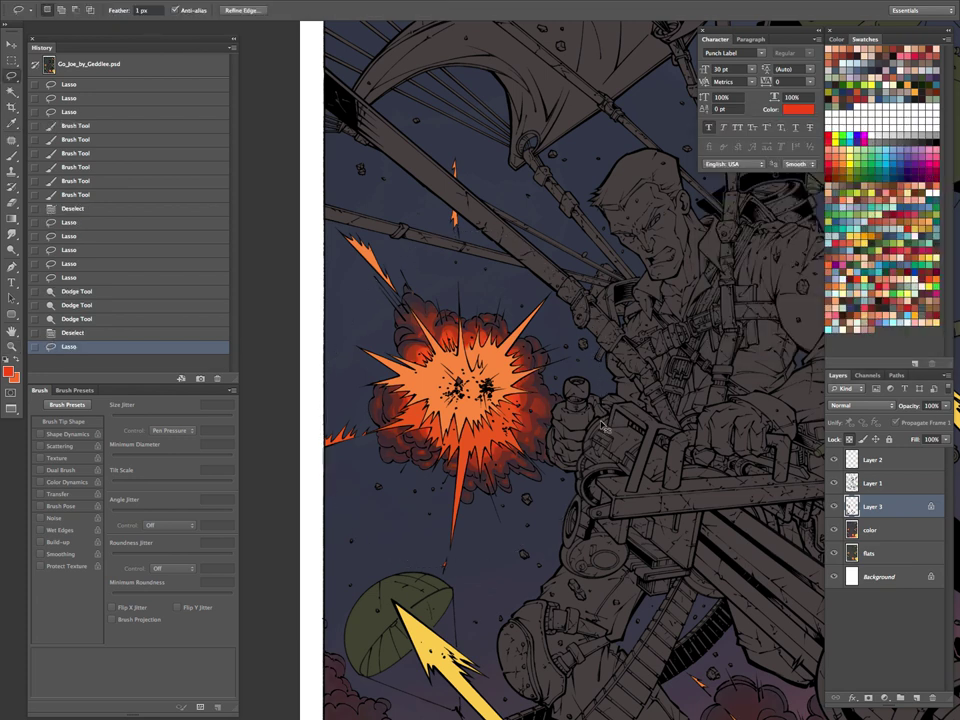
key("super+l")
left_click_drag(878, 260, 743, 259)
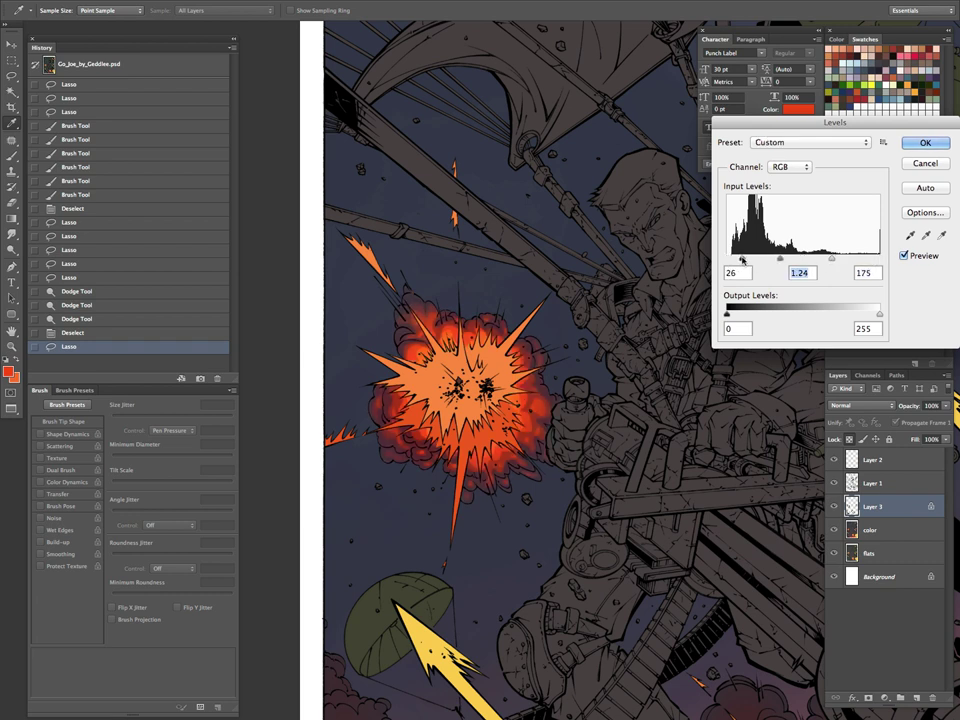
key("Return")
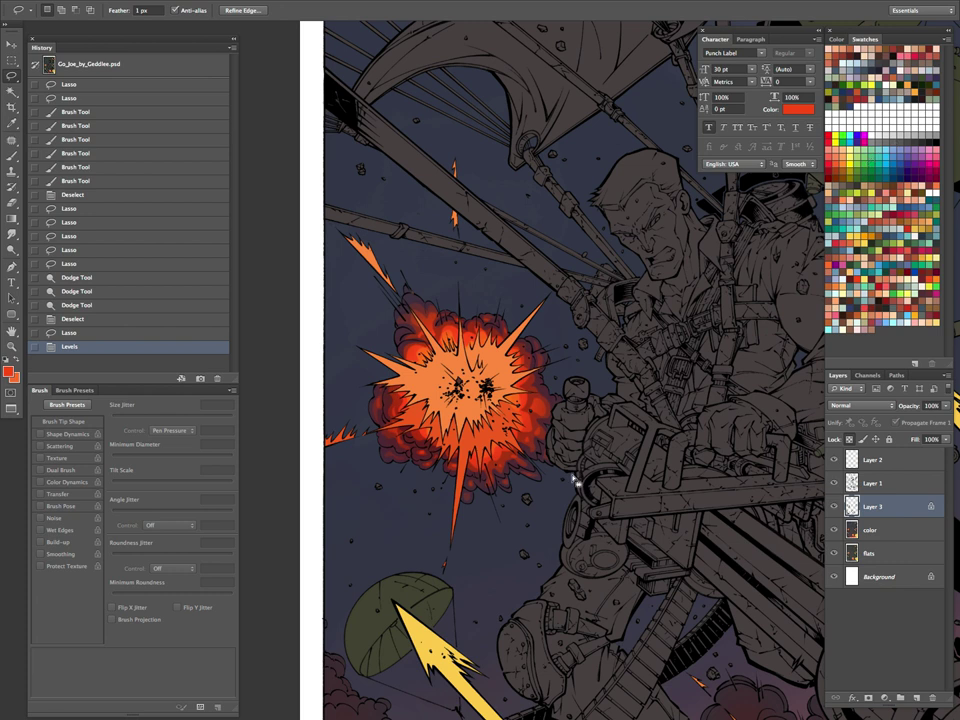
Step: Clear the selection and dodge brighter highlights into the smoke bordering the explosion, adjusting the brush size and undoing unwanted strokes
key("o")
key("bracketleft")
key("bracketleft")
key("bracketleft")
key("bracketleft")
key("ctrl+d")
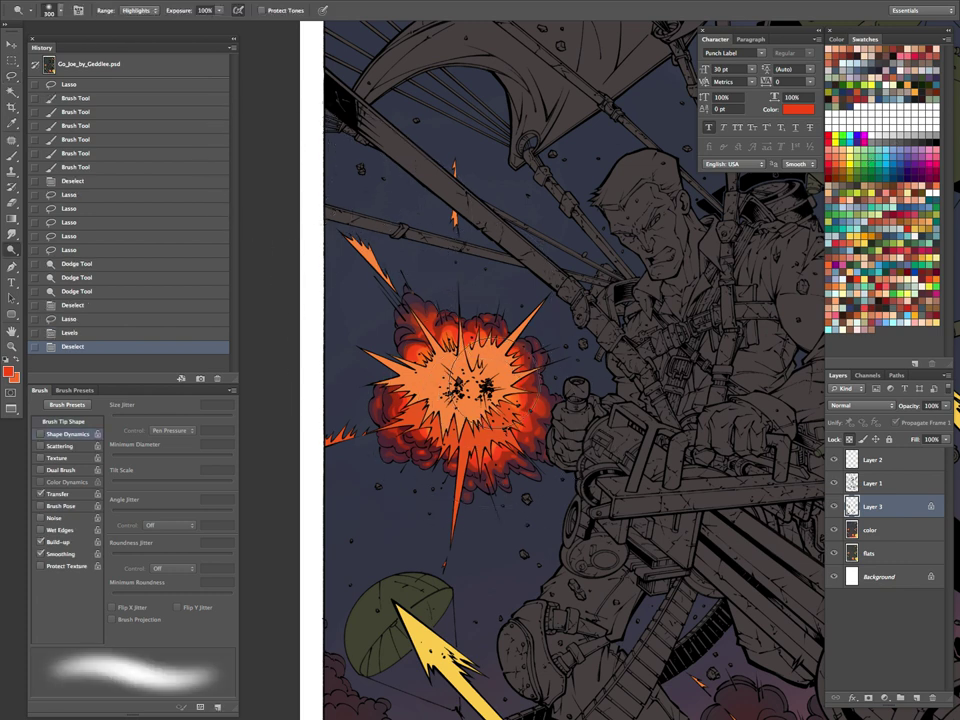
left_click_drag(510, 387, 521, 409)
key("bracketright")
key("bracketright")
key("bracketright")
key("ctrl+z")
mouse_move(498, 362)
left_mouse_down()
mouse_move(508, 408)
mouse_move(406, 331)
left_mouse_up()
key("z")
mouse_move(588, 400)
left_mouse_down()
mouse_move(557, 424)
mouse_move(522, 385)
mouse_move(560, 405)
mouse_move(545, 450)
left_mouse_up()
key("ctrl+z")
key("o")
key("bracketleft")
key("space")
left_click_drag(638, 462, 526, 446)
key("z")
left_click_drag(436, 455, 581, 457)
left_click_drag(492, 432, 510, 437)
key("space")
left_click_drag(526, 508, 570, 590)
key("w")
left_click(440, 575)
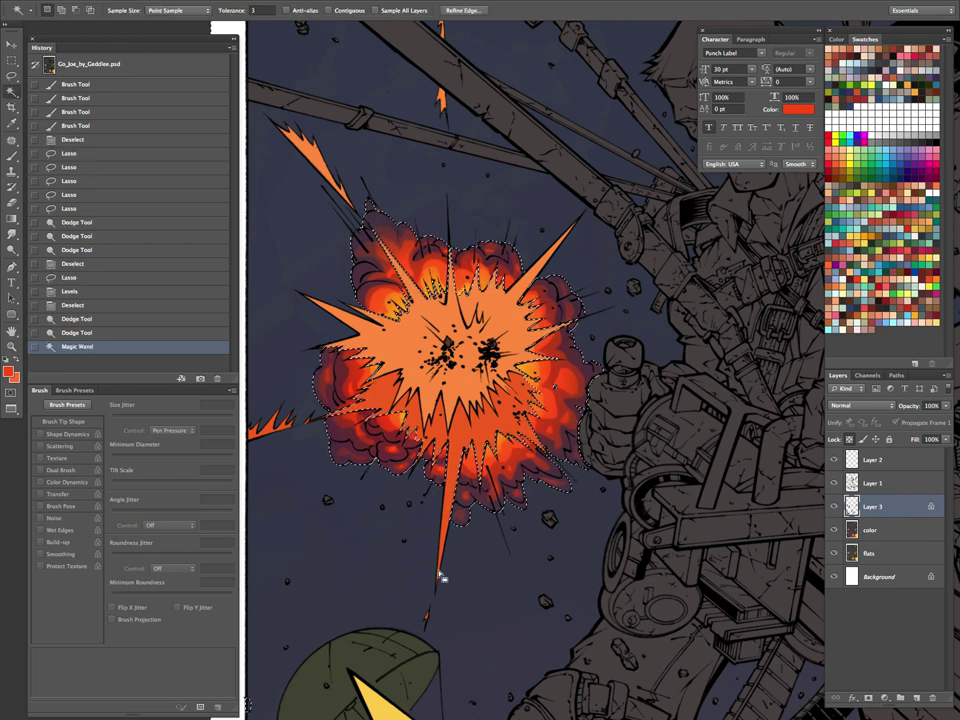
key("ctrl+d")
Step: Select both orange flame areas from the flats layer with the Magic Wand and fill them with bright red on the color layer
left_click(870, 555)
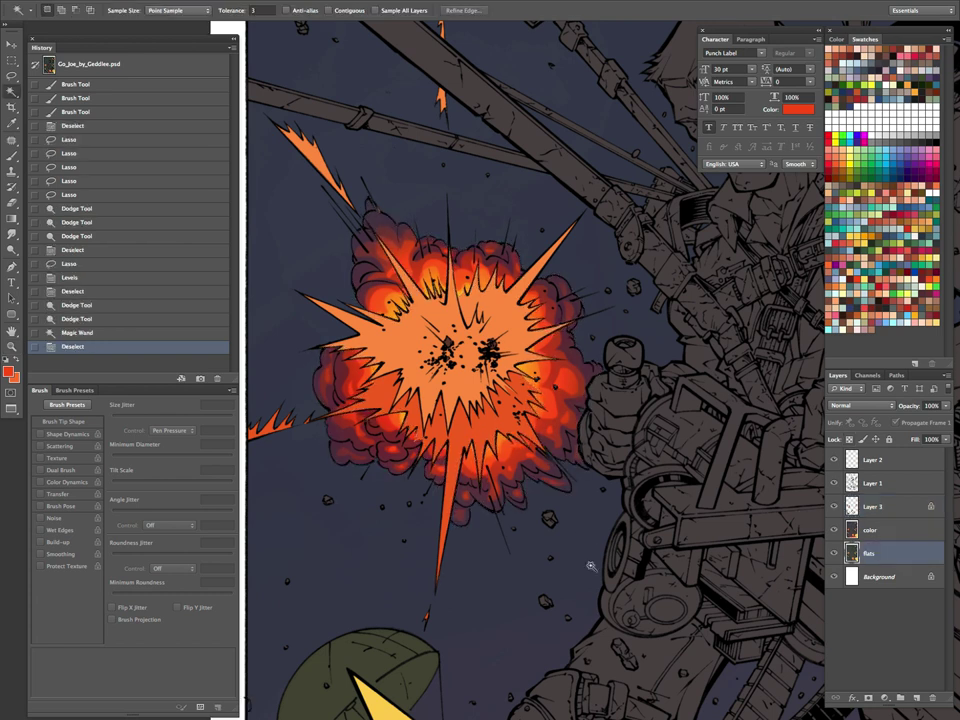
left_click(511, 370)
left_click(462, 432)
left_click(503, 370, "shift")
left_click(870, 531)
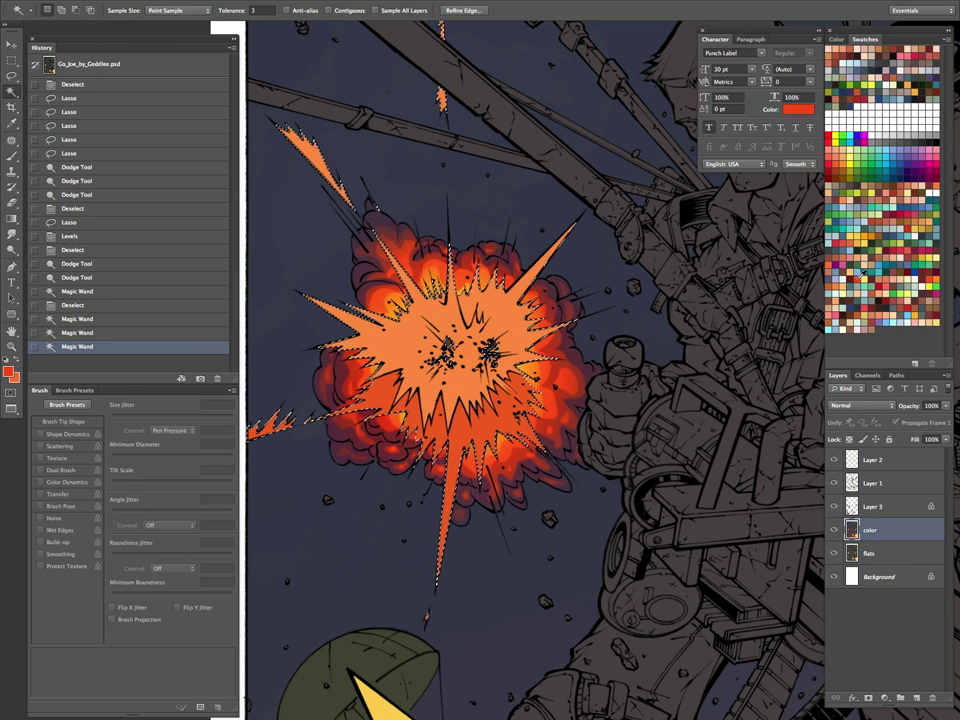
key("alt+BackSpace")
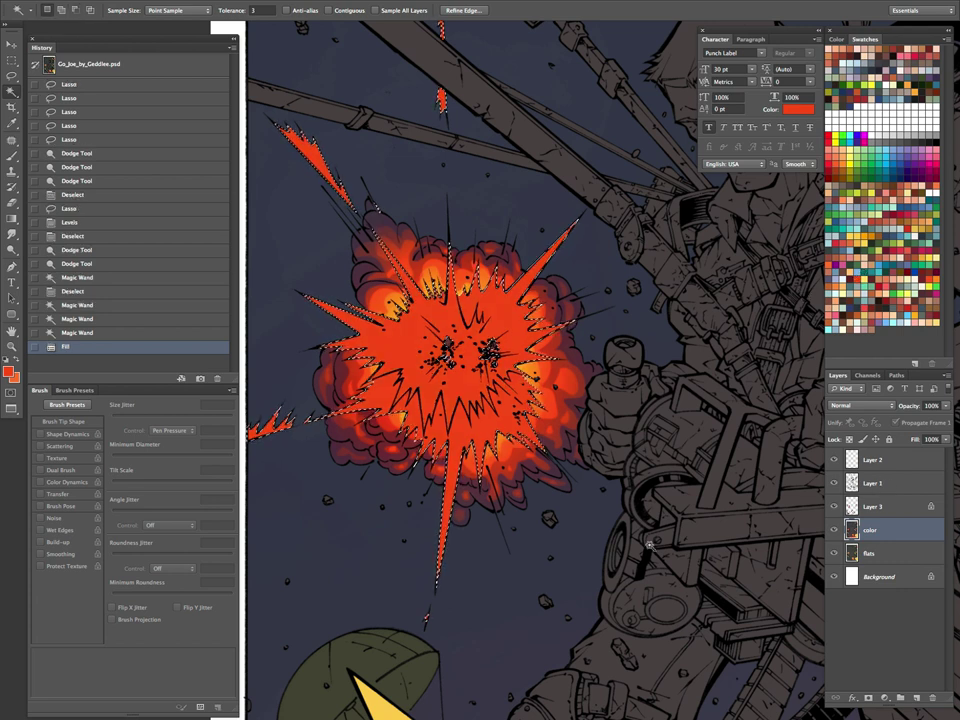
Step: Compare the red flames with the smoke layer hidden and shown, and clear the selection
key("l")
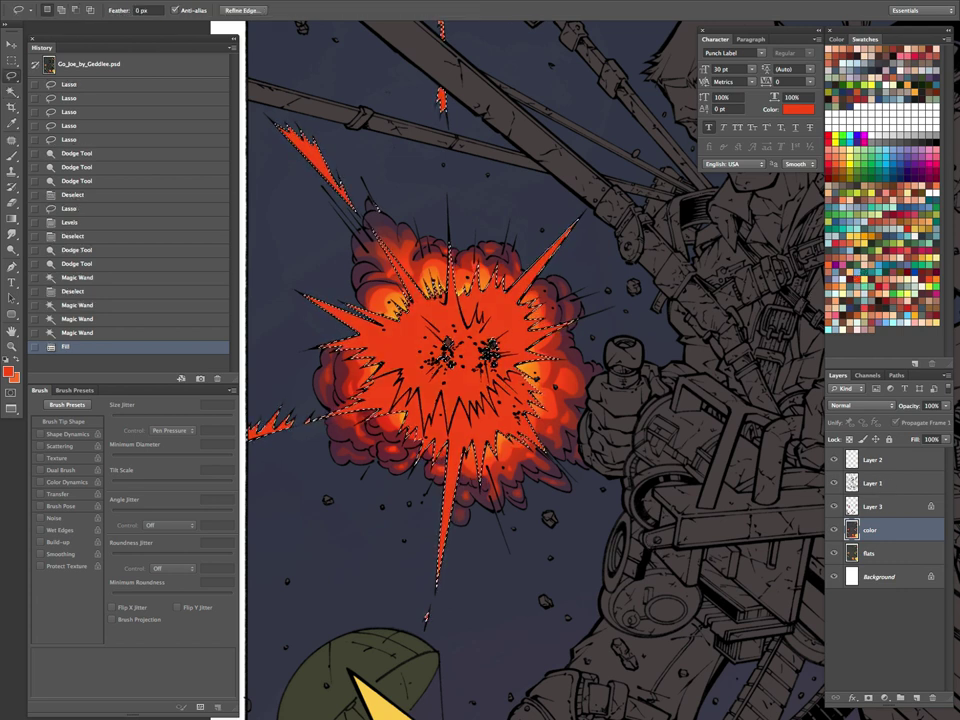
left_click(834, 507)
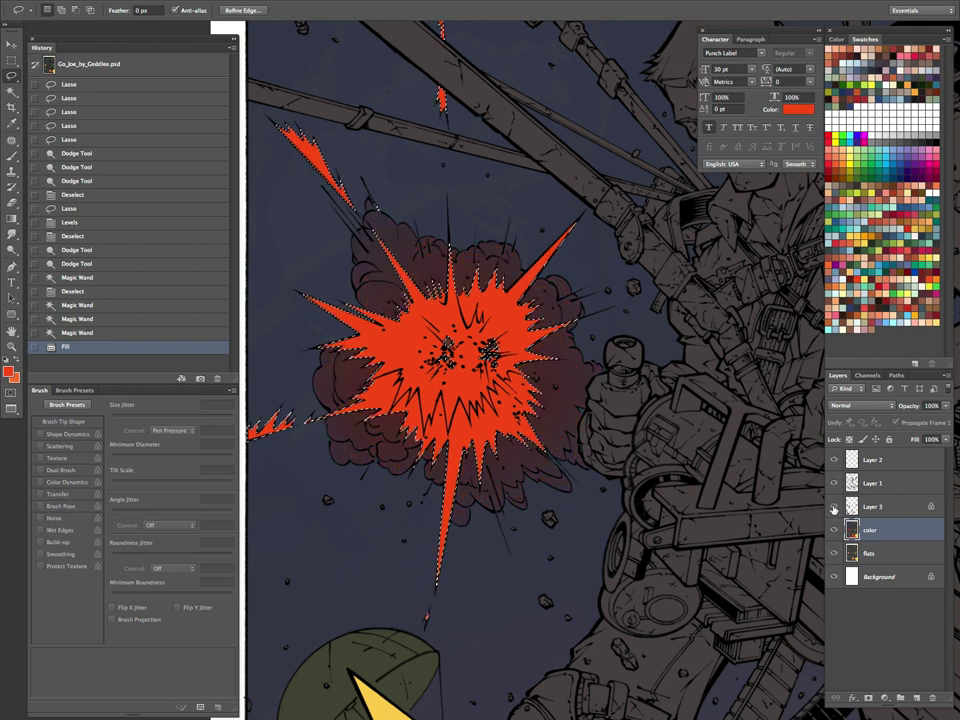
left_click(834, 507)
left_click(872, 507)
key("ctrl+d")
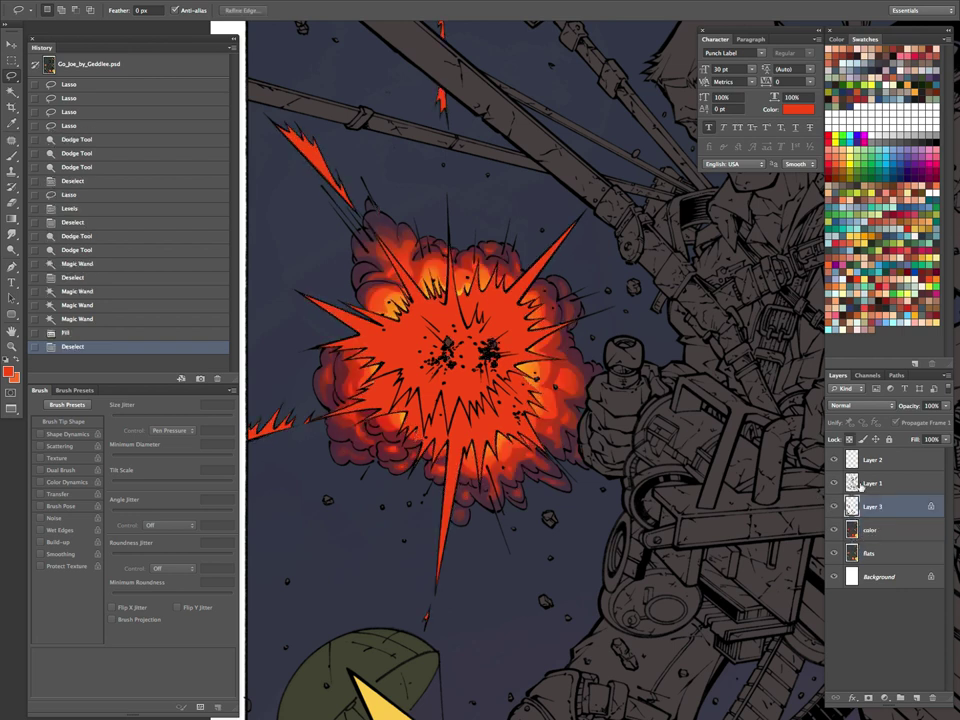
Step: Select the lighter flame area from the flats layer and copy it from the color layer onto a new transparency-locked layer
left_click(878, 553)
key("w")
left_click(508, 366)
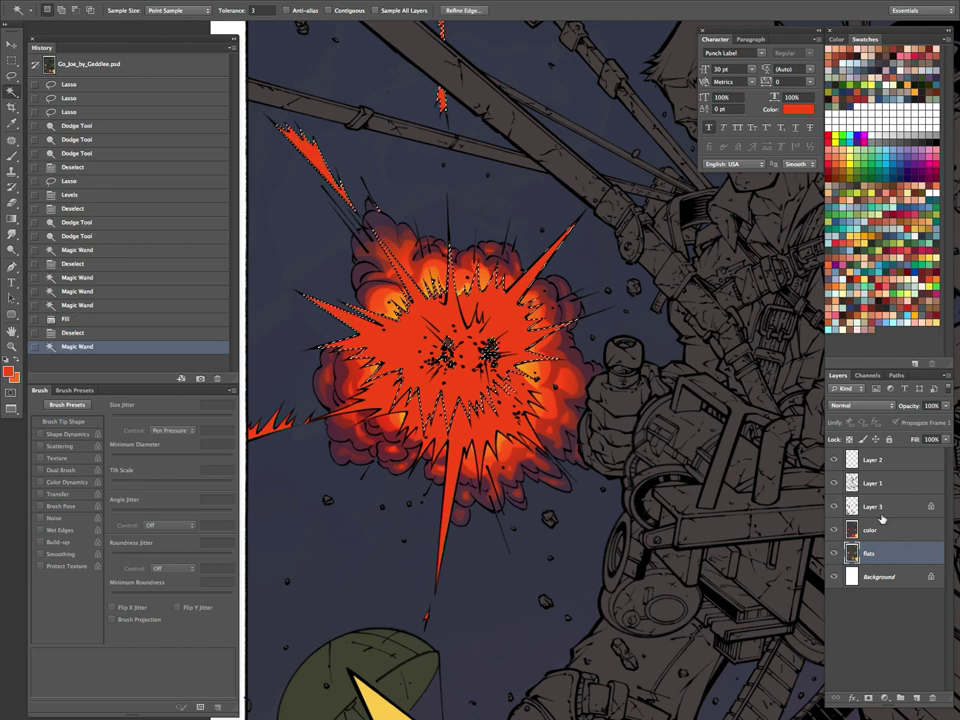
left_click(878, 536)
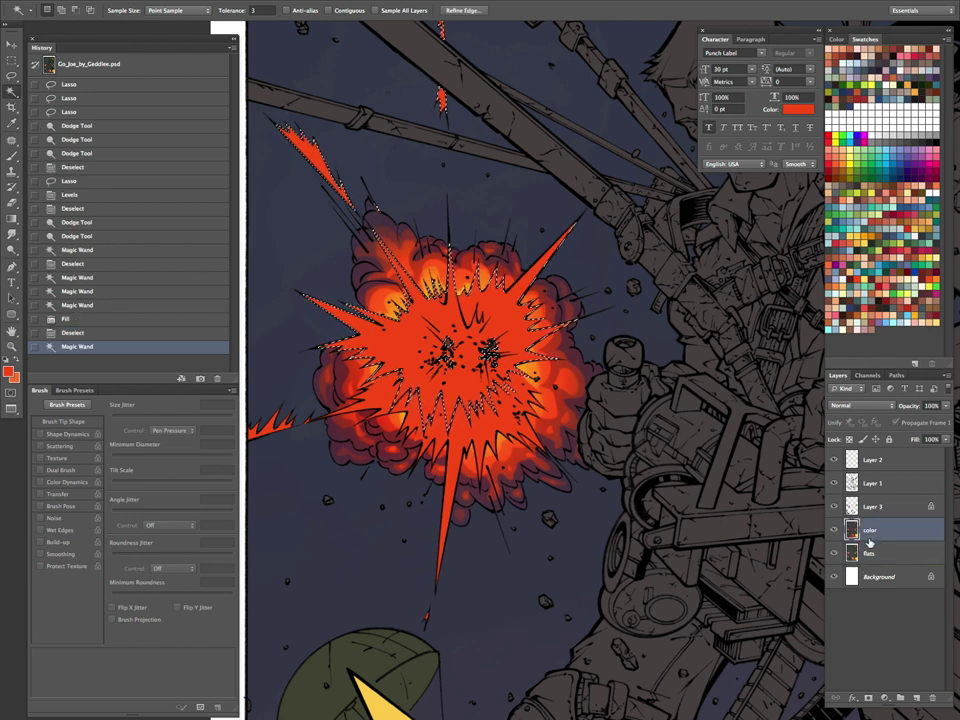
key("ctrl+j")
left_click(860, 441)
left_click(835, 530)
left_click(855, 533, "ctrl")
left_click(834, 530)
key("ctrl+d")
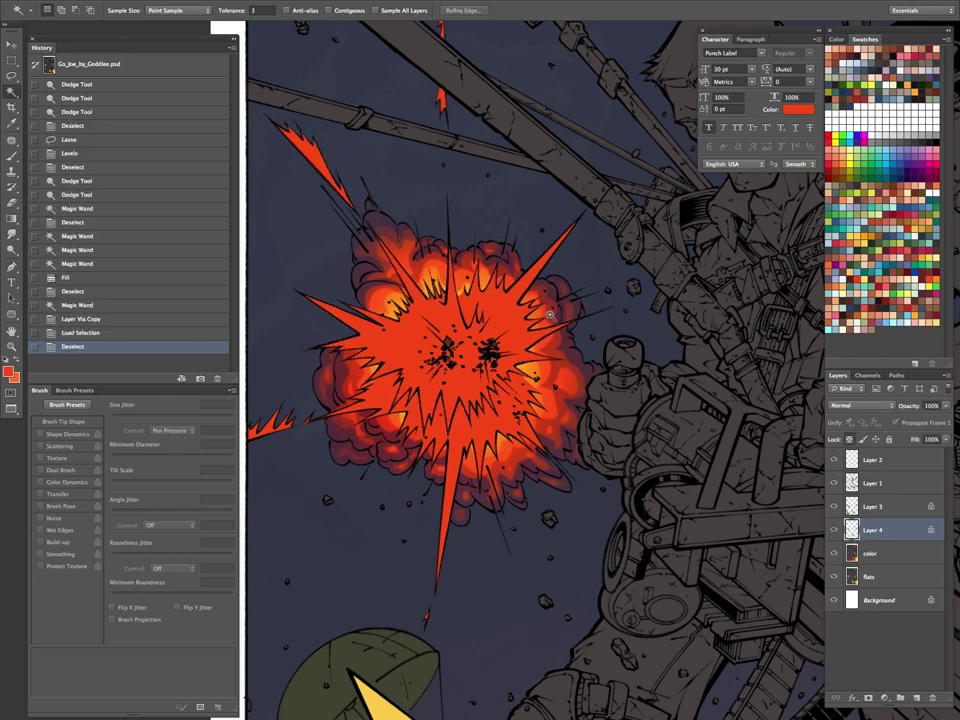
key("l")
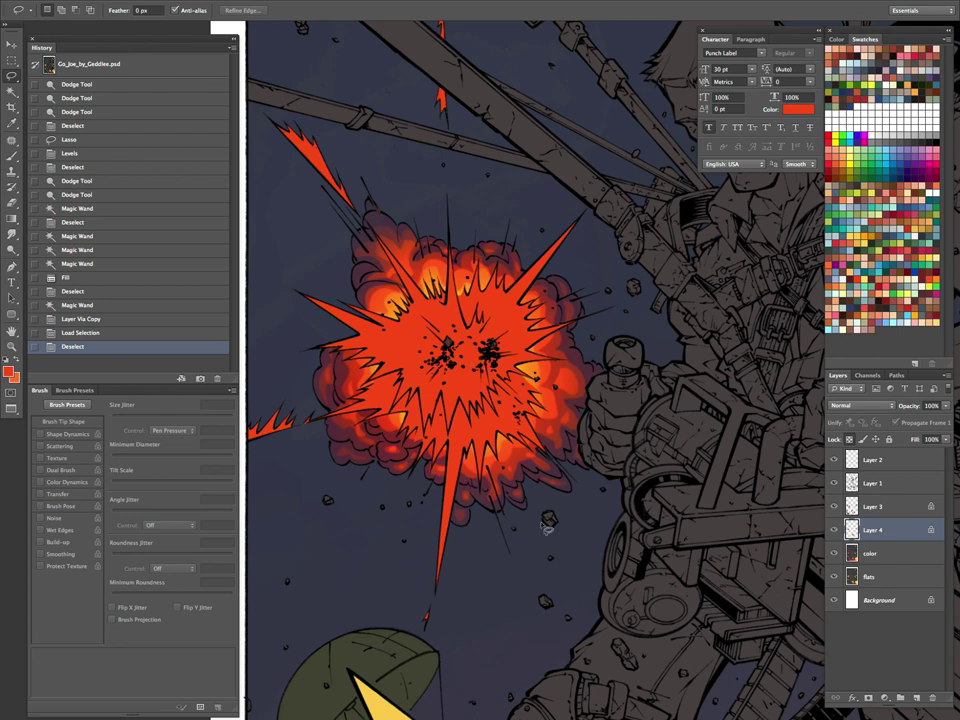
Step: Load the flame layer as a selection and airbrush orange into the center of the burst with a 400 px brush
left_click(851, 534, "ctrl")
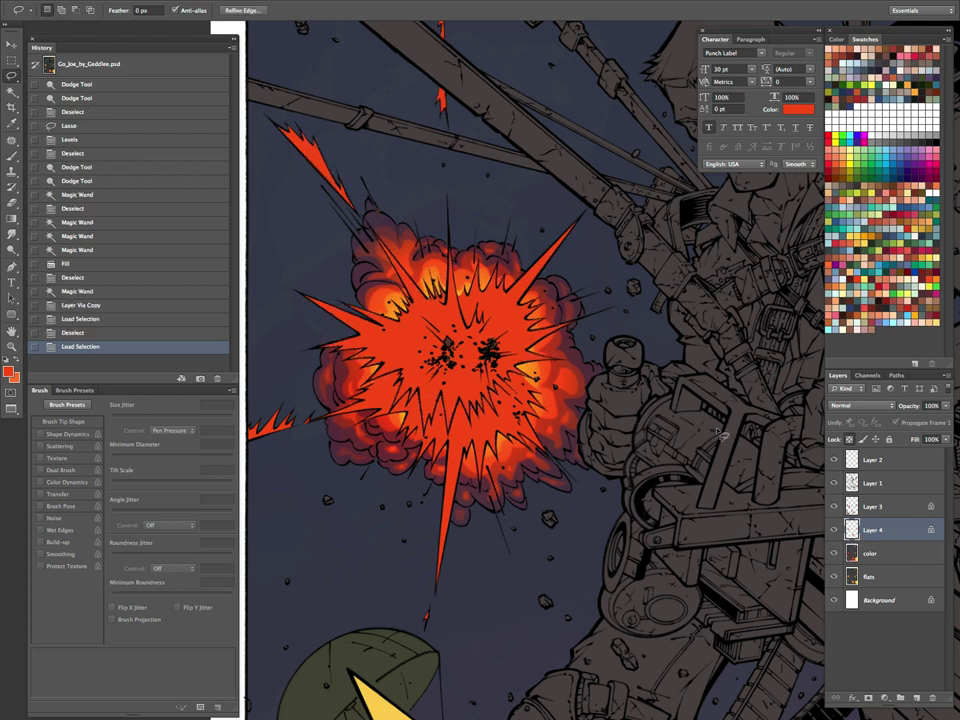
key("b")
left_click(828, 266)
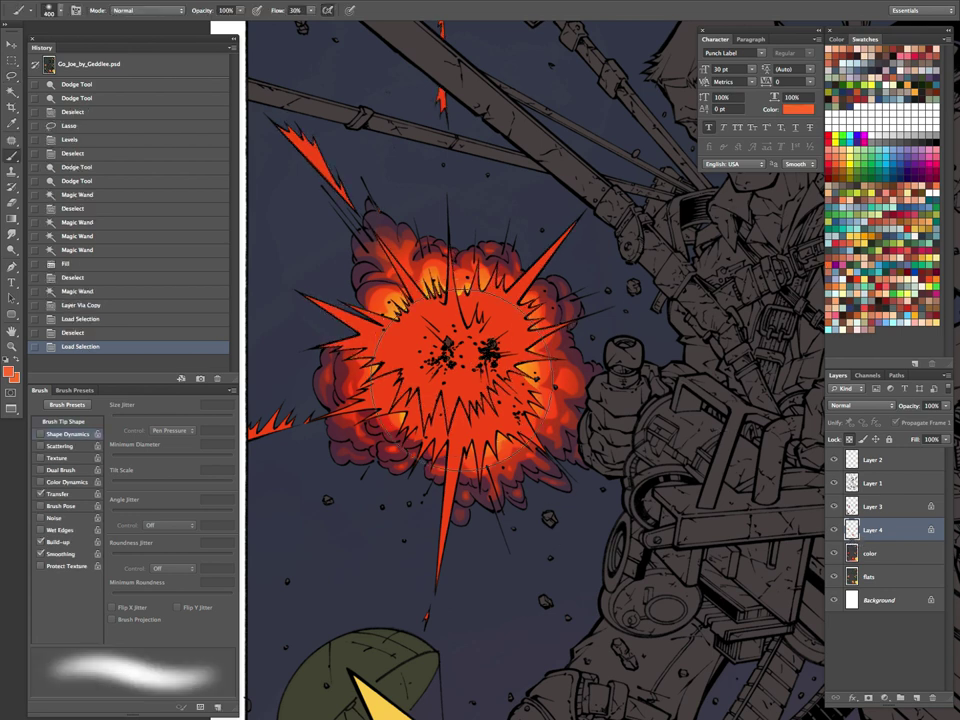
left_click_drag(469, 357, 422, 373)
mouse_move(430, 365)
left_mouse_down()
mouse_move(378, 335)
mouse_move(452, 349)
left_mouse_up()
left_click_drag(452, 349, 440, 340)
Step: Airbrush orange into the flying flame shards and remaining flame areas, and clear the selection
left_click_drag(326, 182, 372, 224)
left_click_drag(447, 142, 435, 178)
left_click_drag(279, 424, 294, 418)
left_click_drag(625, 252, 634, 337)
left_click_drag(471, 253, 484, 278)
left_click_drag(565, 365, 589, 355)
left_click_drag(463, 455, 442, 461)
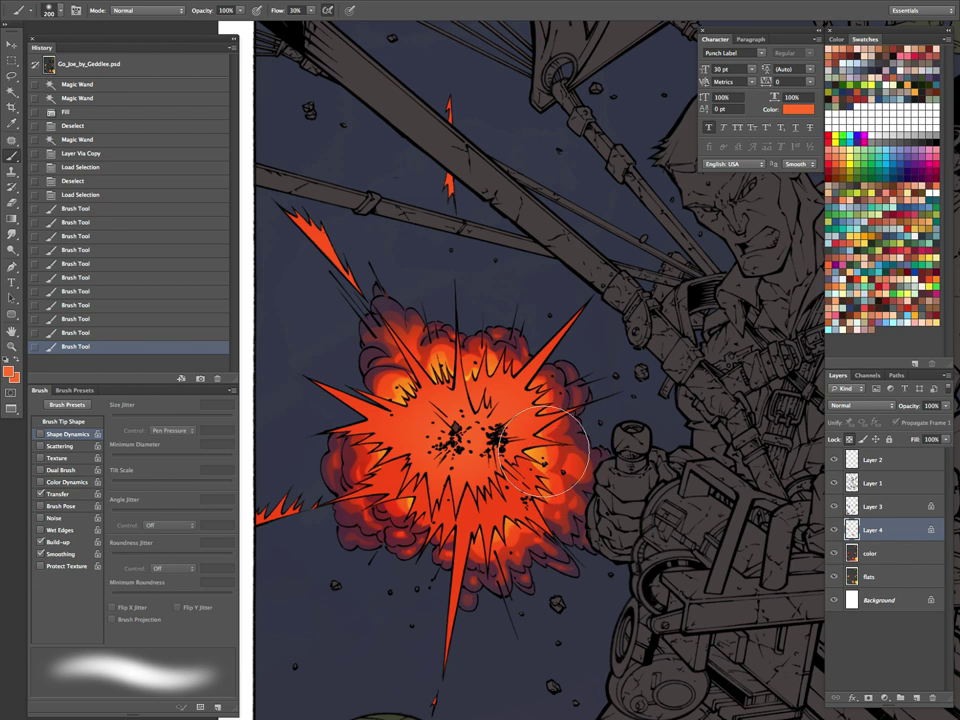
key("l")
key("ctrl+d")
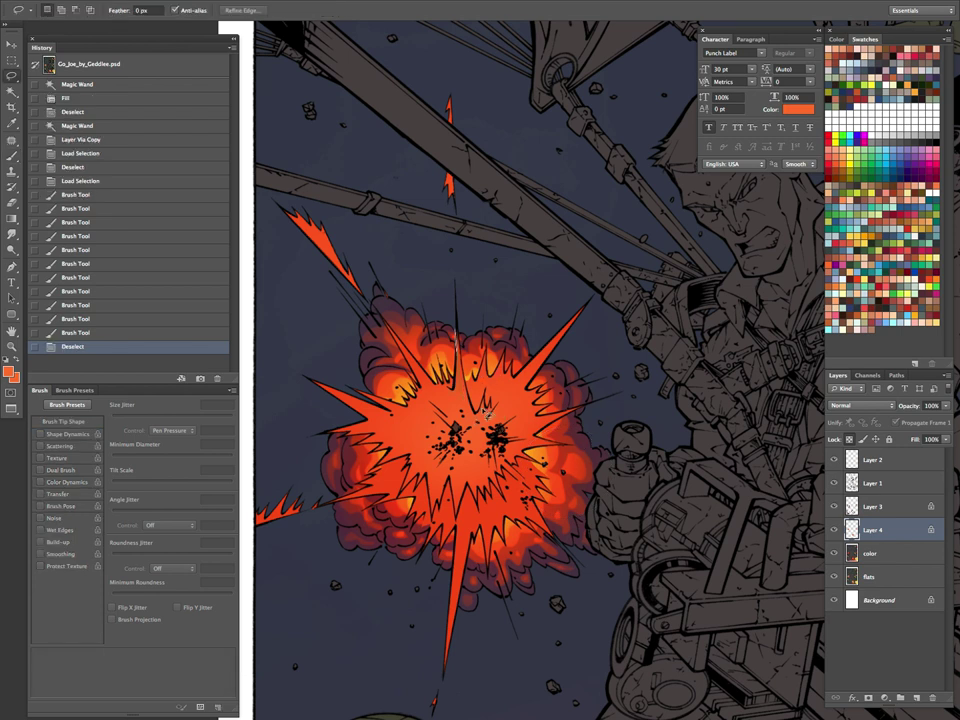
Step: Lasso jagged rays around the center of the burst, airbrush orange inside them on Layer 4, and clear the selection
left_click_drag(505, 400, 480, 385)
key("ctrl+d")
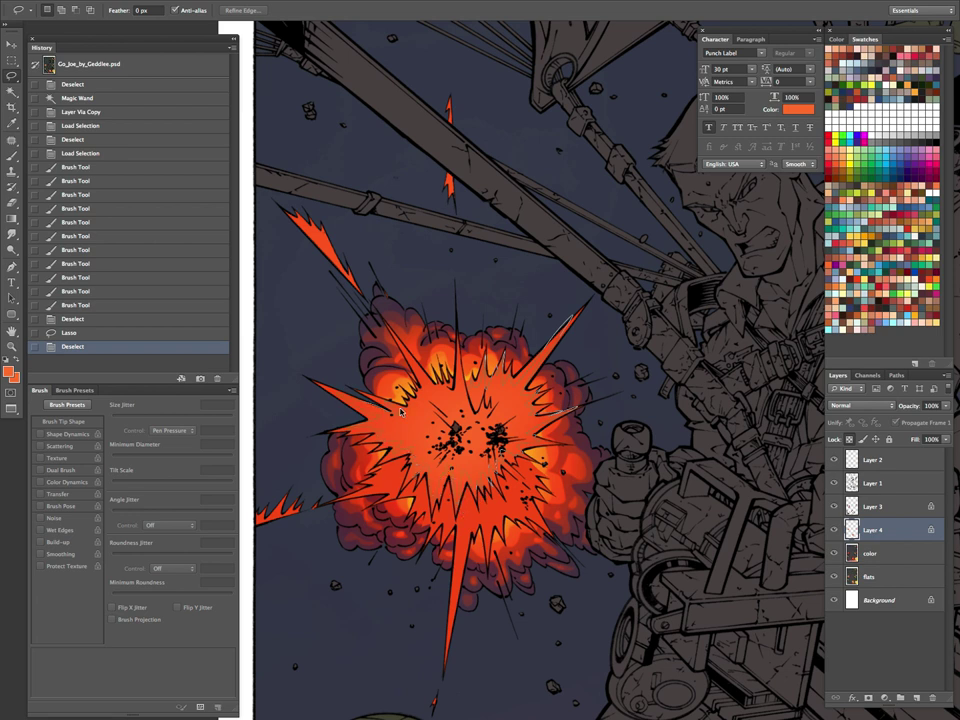
left_click_drag(525, 401, 530, 408)
key("super+h")
key("b")
left_click_drag(415, 474, 505, 455)
mouse_move(400, 425)
left_mouse_down()
mouse_move(370, 440)
mouse_move(377, 510)
left_mouse_up()
key("l")
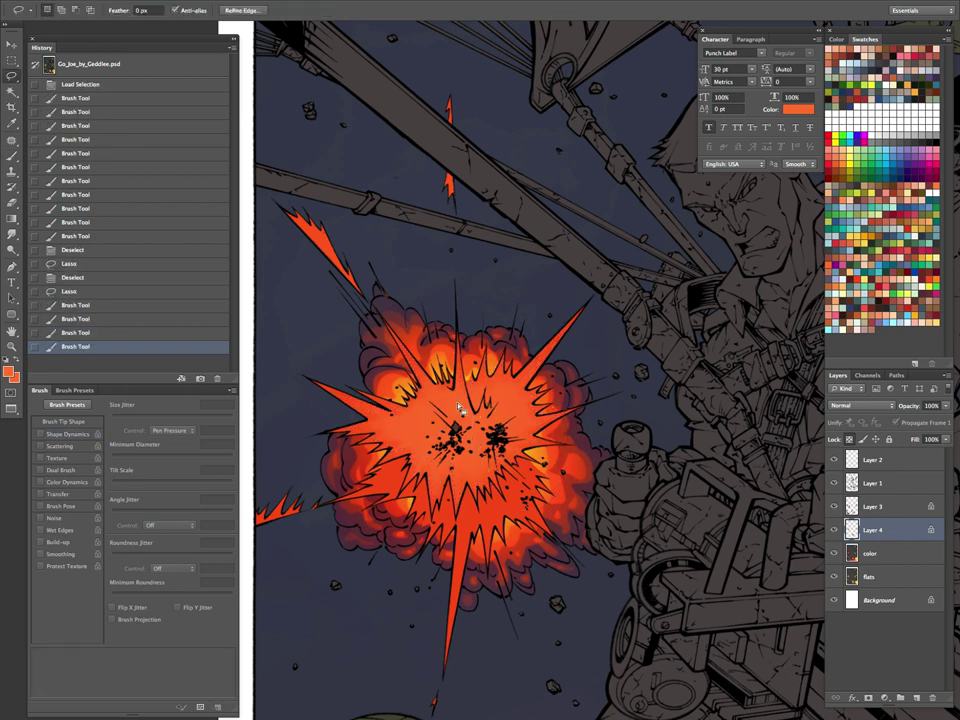
key("ctrl+d")
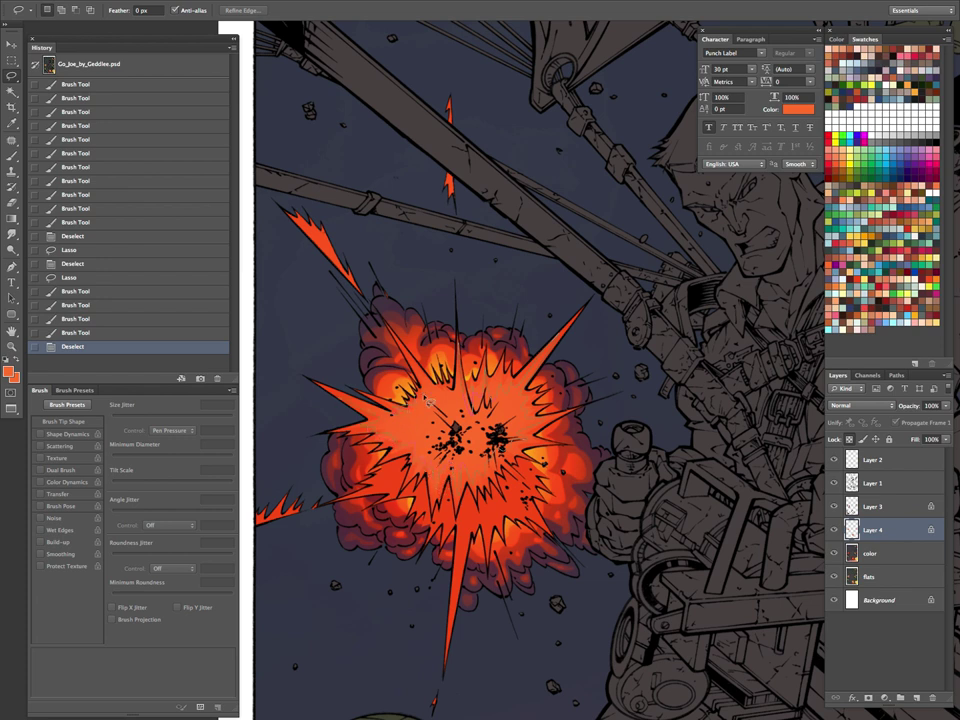
Step: Lasso a new set of spiky flame rays in the burst and airbrush orange inside with a 200 px brush
mouse_move(340, 300)
left_mouse_down()
mouse_move(320, 306)
mouse_move(385, 290)
left_mouse_up()
key("b")
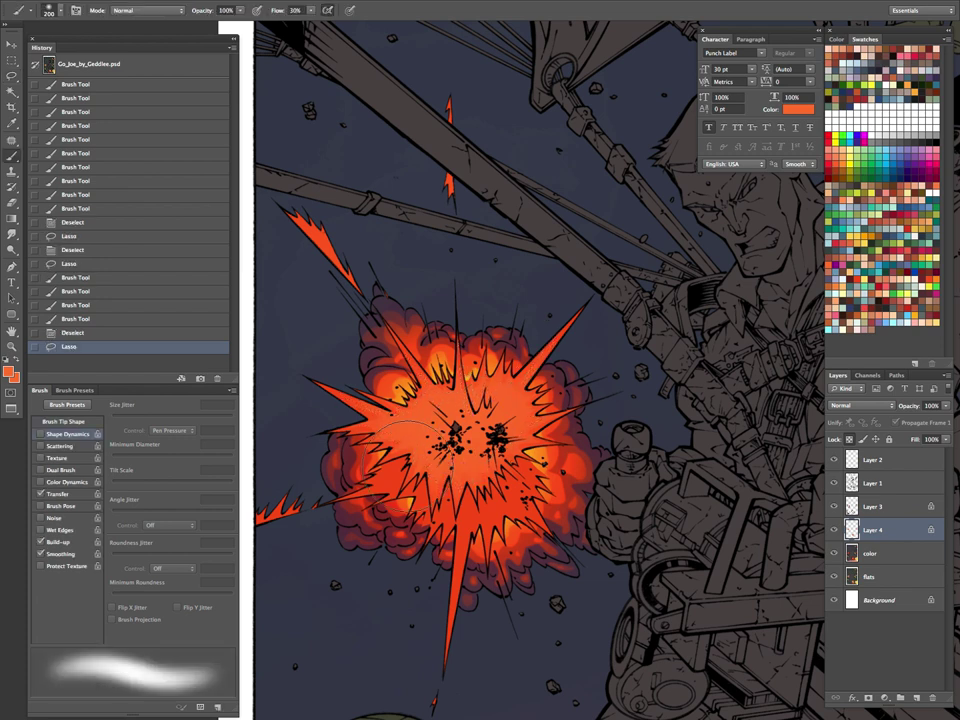
left_click_drag(447, 418, 323, 433)
key("z")
left_click_drag(435, 458, 468, 449)
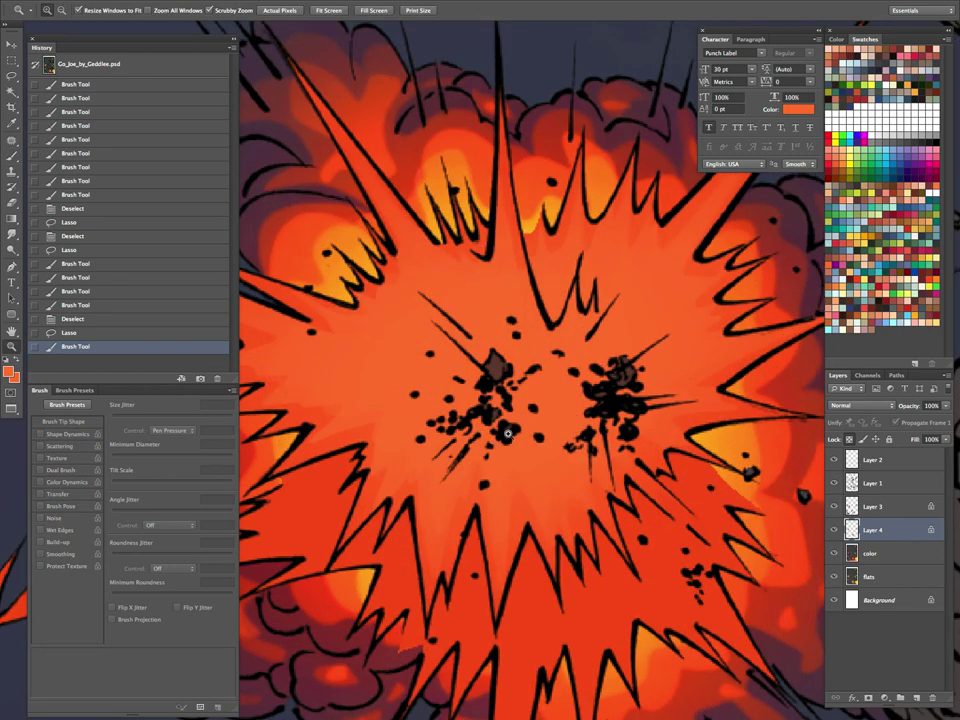
left_click_drag(611, 356, 492, 500)
Step: Change the foreground color to yellow-orange, airbrush it into the selected burst center, and clear the selection
key("b")
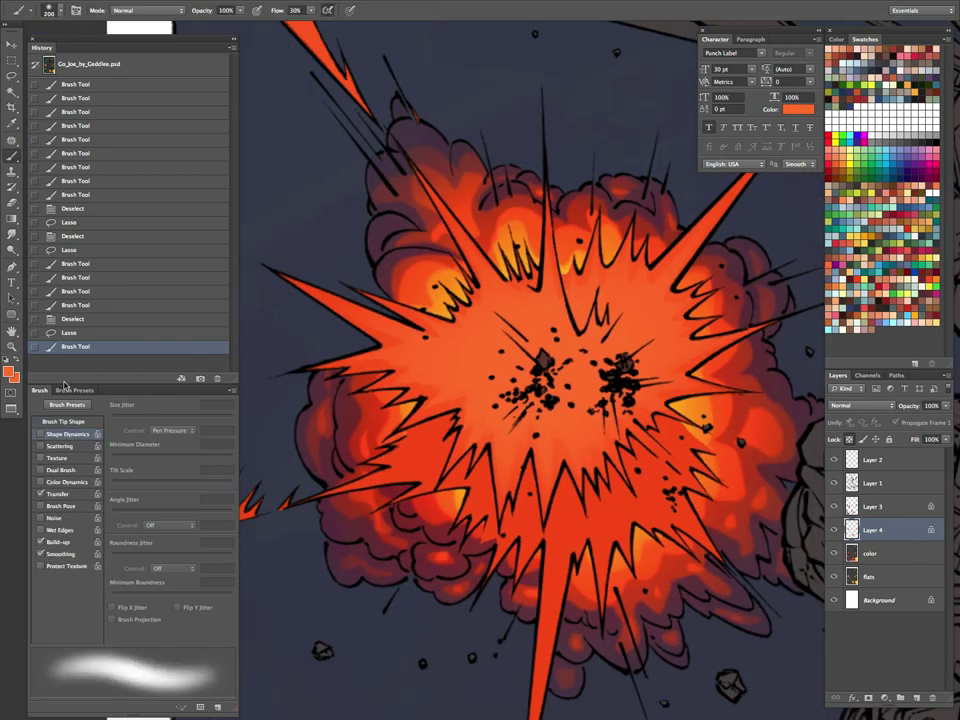
left_click(9, 372)
left_click(740, 389)
left_click(866, 236)
mouse_move(525, 338)
left_mouse_down()
mouse_move(558, 356)
mouse_move(556, 384)
left_mouse_up()
left_click_drag(486, 375, 464, 343)
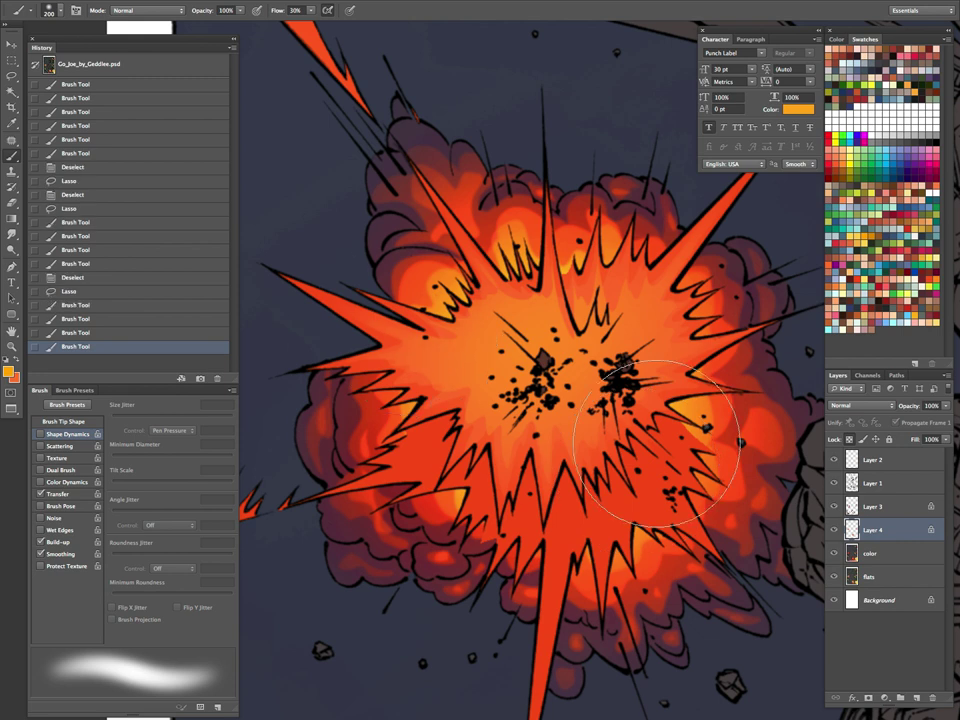
key("l")
key("ctrl+d")
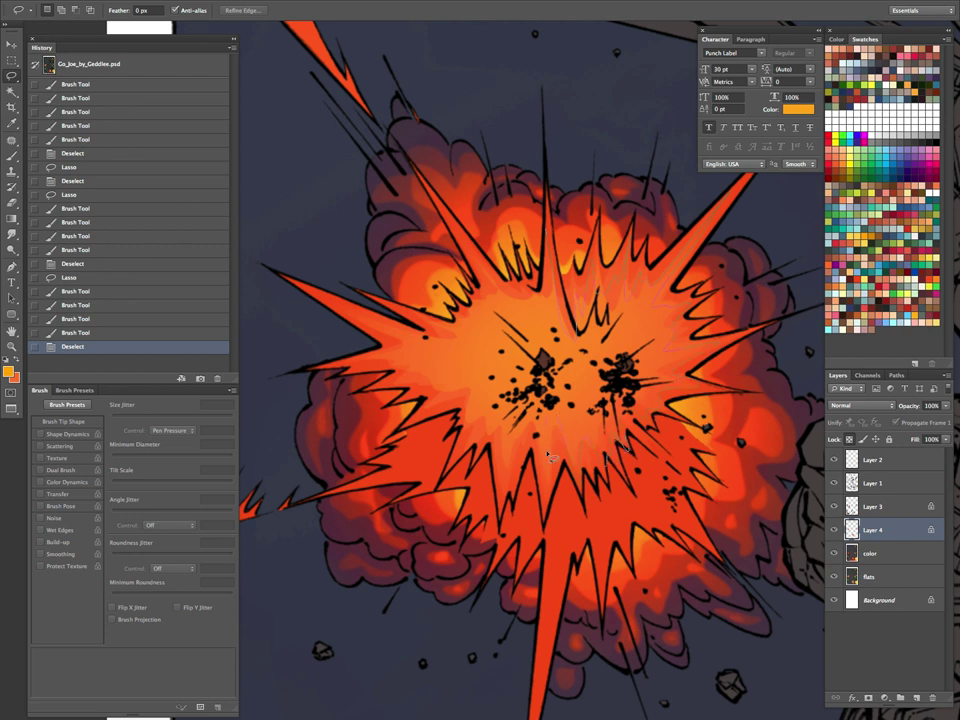
Step: Lasso another jagged ray shape inside the burst, airbrush yellow-orange into it, and clear the selection
left_click_drag(362, 356, 357, 324)
left_click_drag(565, 315, 545, 262)
key("b")
mouse_move(410, 305)
left_mouse_down()
mouse_move(580, 340)
mouse_move(351, 275)
left_mouse_up()
mouse_move(357, 365)
left_mouse_down()
mouse_move(598, 384)
mouse_move(428, 423)
left_mouse_up()
key("l")
key("ctrl+d")
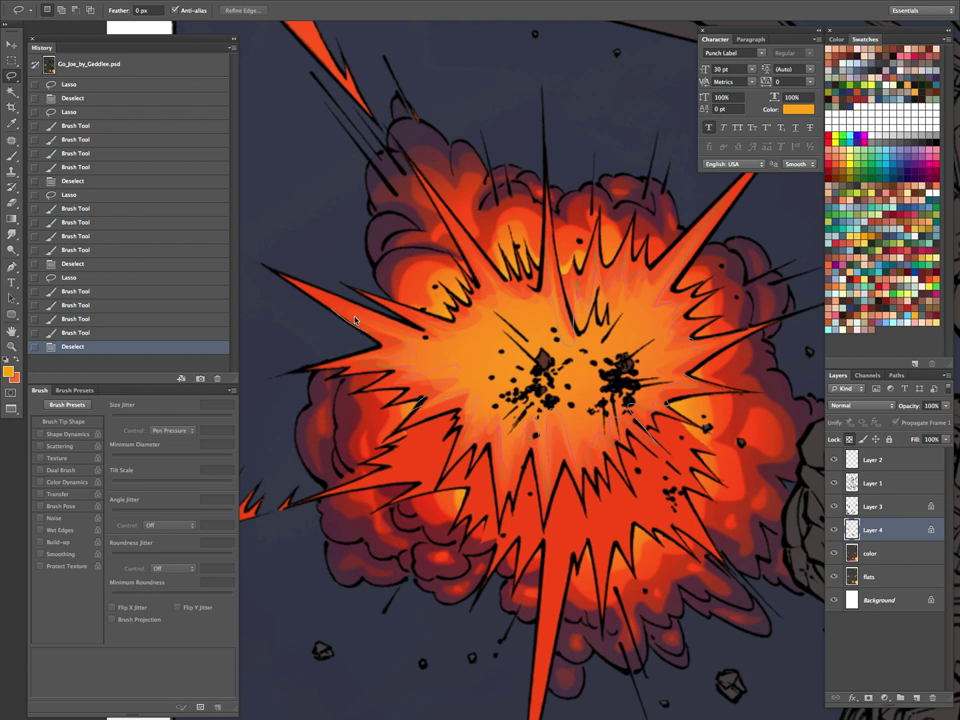
Step: Lasso overlapping flame spikes, hide the selection edges, build up yellow-orange across the burst center, and deselect
left_click_drag(478, 264, 544, 289)
key("super+h")
key("b")
mouse_move(583, 380)
left_mouse_down()
mouse_move(487, 388)
mouse_move(432, 415)
left_mouse_up()
left_click_drag(512, 320, 416, 357)
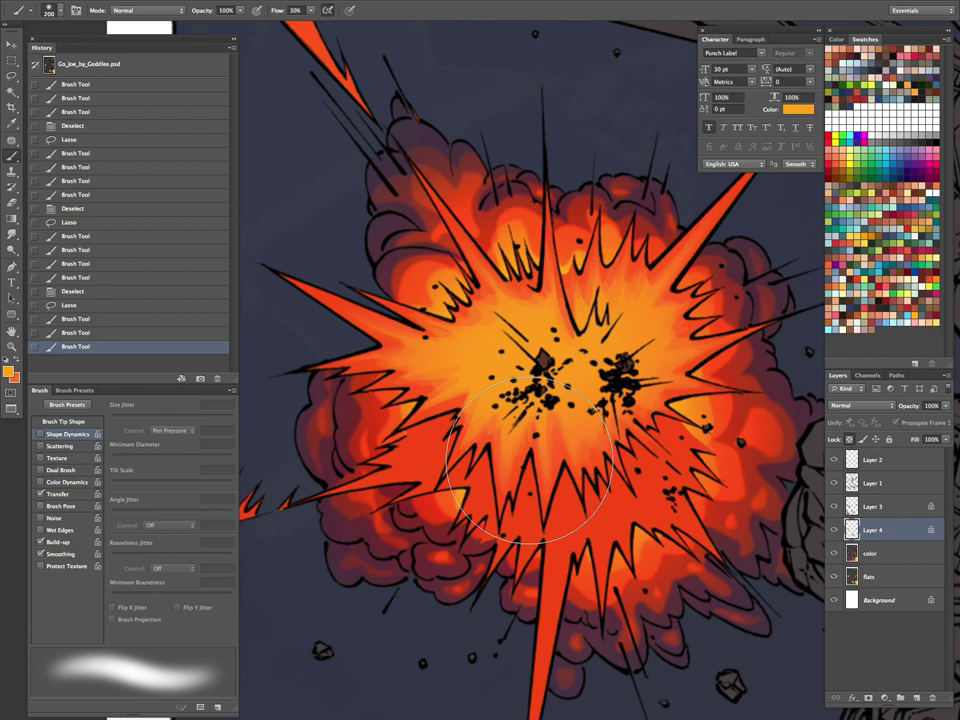
left_click_drag(525, 445, 395, 360)
mouse_move(497, 375)
left_mouse_down()
mouse_move(409, 335)
mouse_move(512, 302)
mouse_move(585, 435)
left_mouse_up()
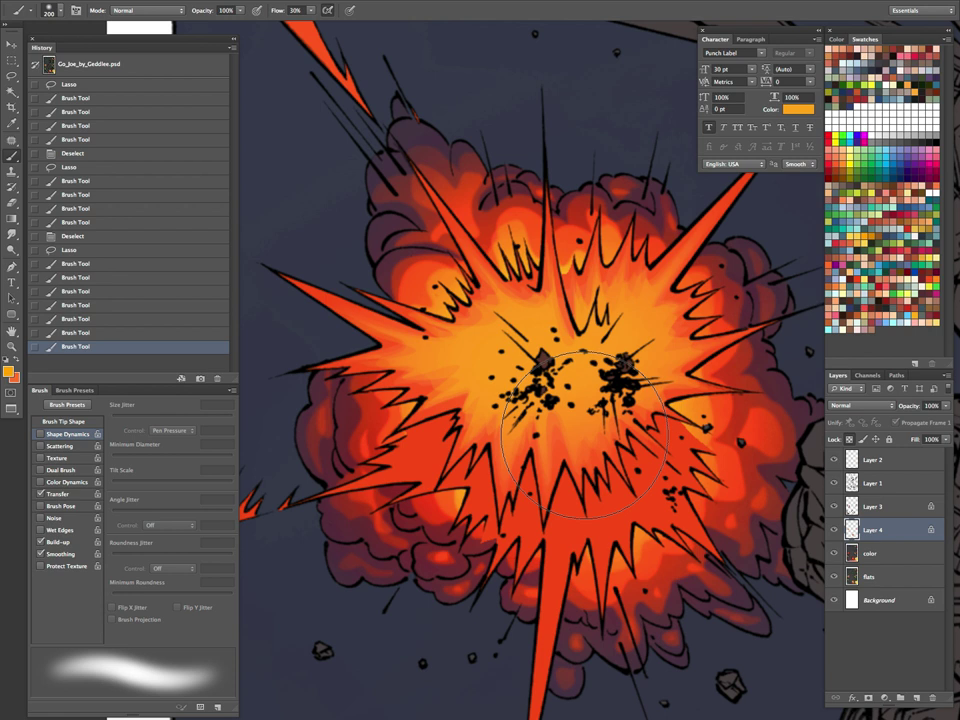
key("l")
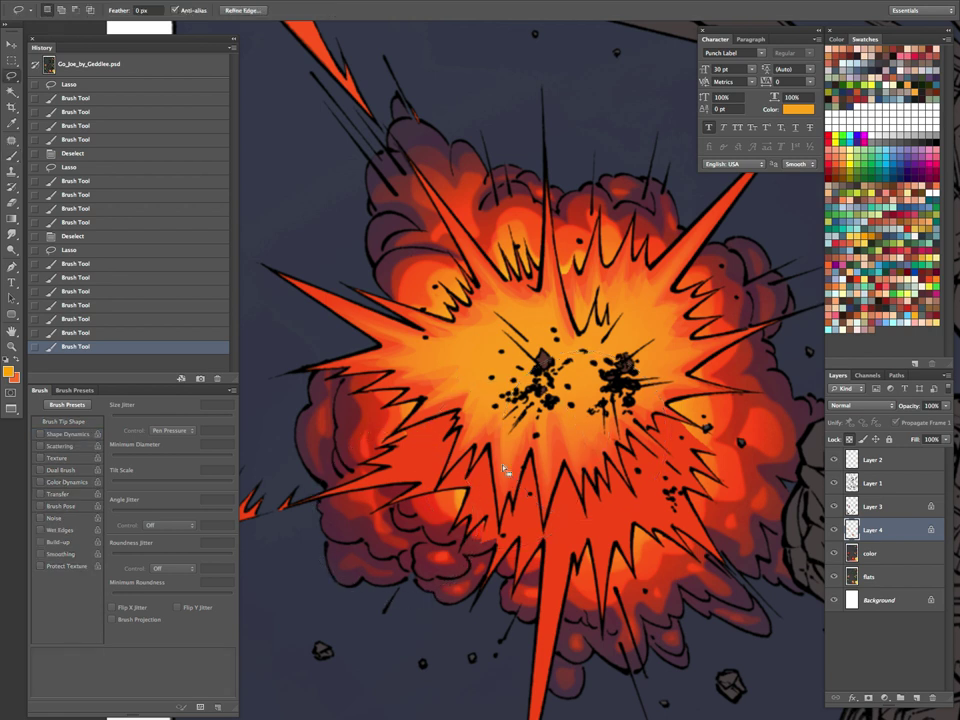
key("ctrl+d")
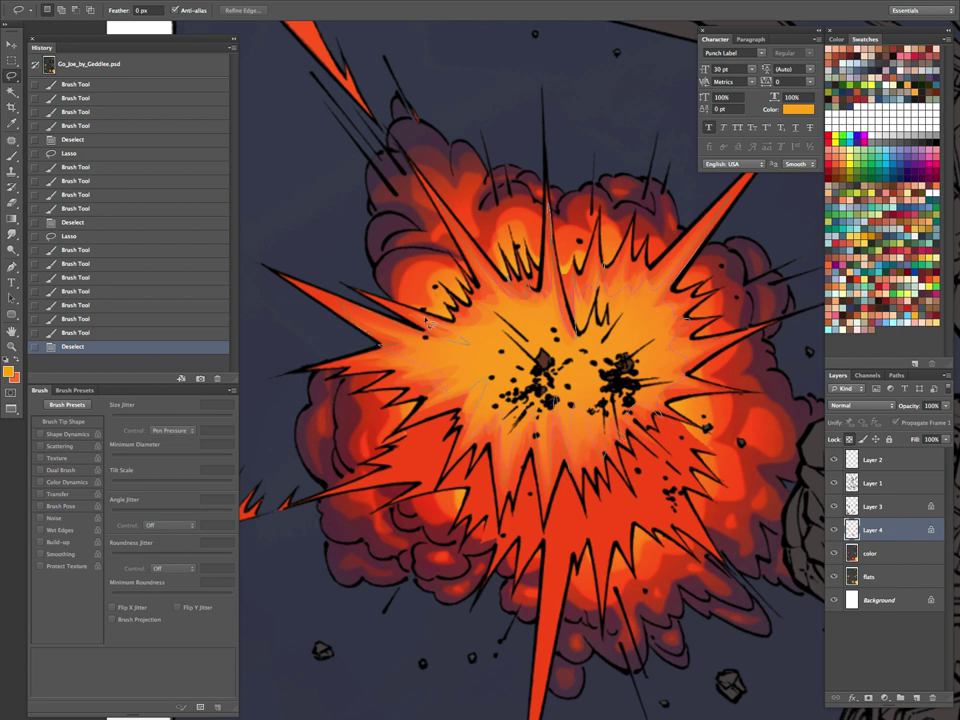
Step: Lasso spikes around the burst center, airbrush a lighter yellow-orange foreground color into them, and clear the selection
left_click_drag(478, 256, 508, 303)
key("super+h")
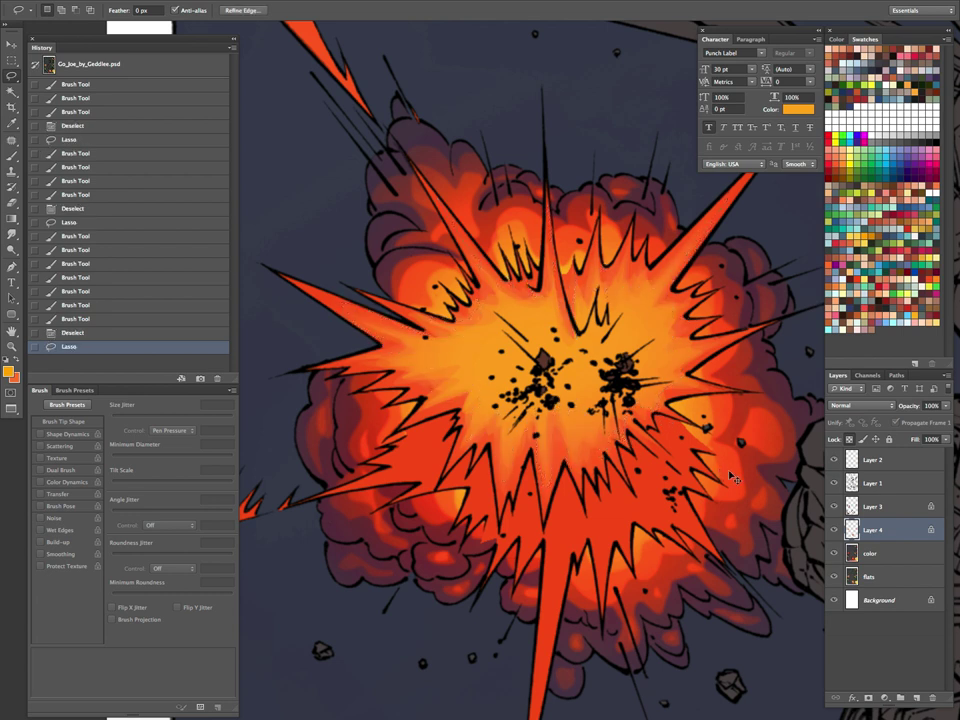
key("b")
left_click(8, 371)
mouse_move(593, 387)
left_mouse_down()
mouse_move(552, 381)
mouse_move(640, 372)
mouse_move(548, 440)
left_mouse_up()
left_click(708, 369)
key("l")
key("ctrl+d")
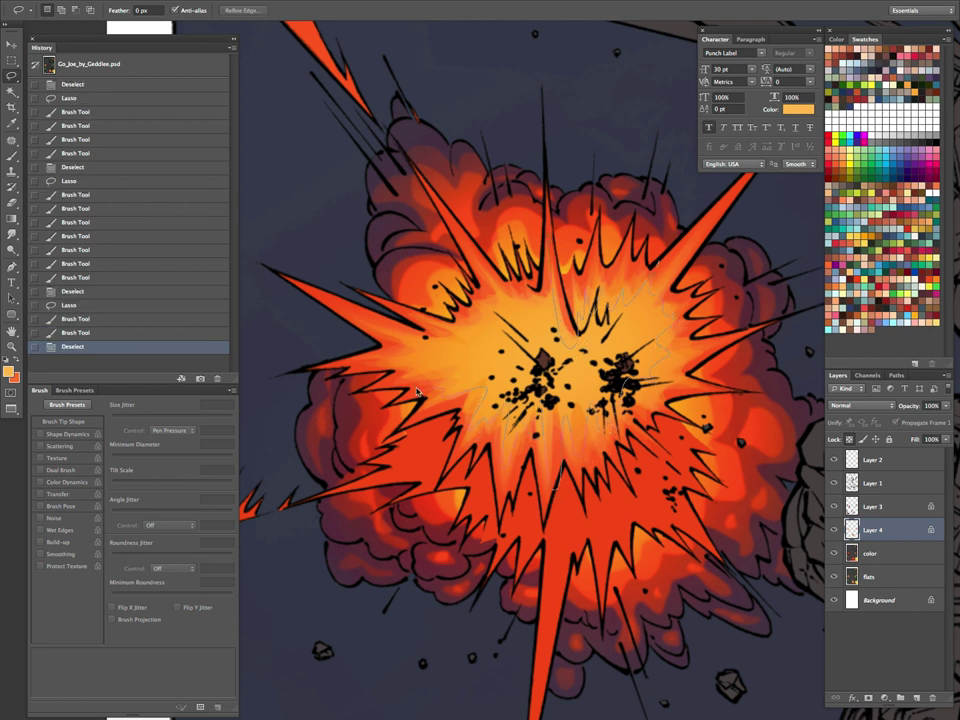
Step: Lasso a smaller spiky area in the burst, airbrush the light yellow-orange through its center, and deselect
left_click_drag(541, 316, 544, 296)
key("b")
key("super+h")
mouse_move(510, 385)
left_mouse_down()
mouse_move(545, 356)
mouse_move(560, 365)
left_mouse_up()
left_click_drag(575, 375, 432, 461)
key("l")
key("ctrl+d")
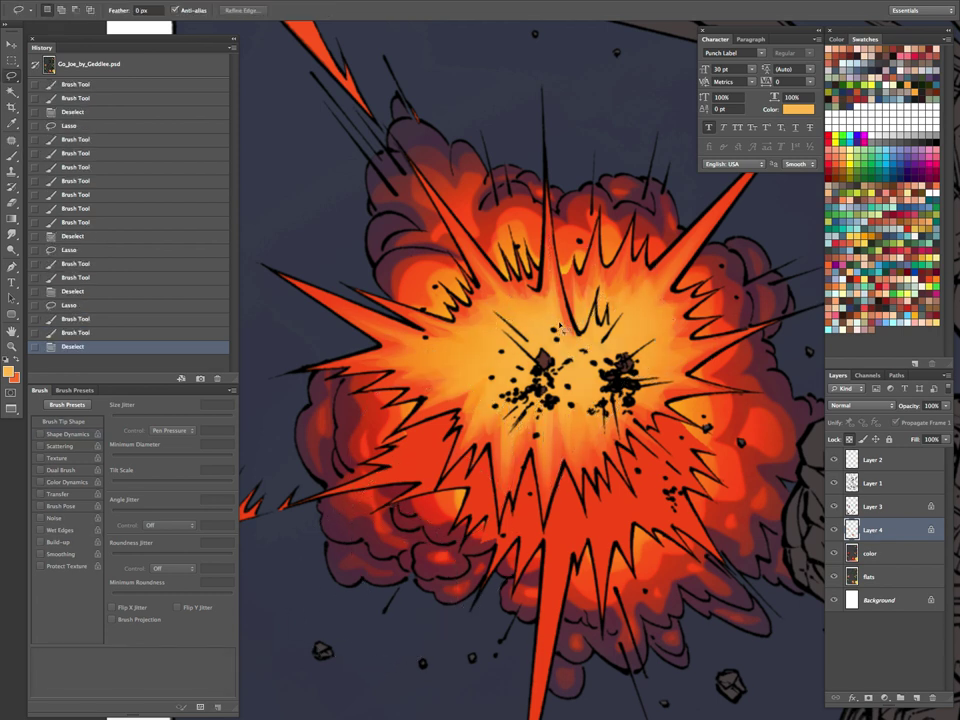
Step: Lasso the innermost spikes around the debris, airbrush light yellow-orange into them, and clear the selection
mouse_move(646, 320)
left_mouse_down()
mouse_move(628, 385)
mouse_move(530, 433)
left_mouse_up()
left_click_drag(547, 321, 556, 325)
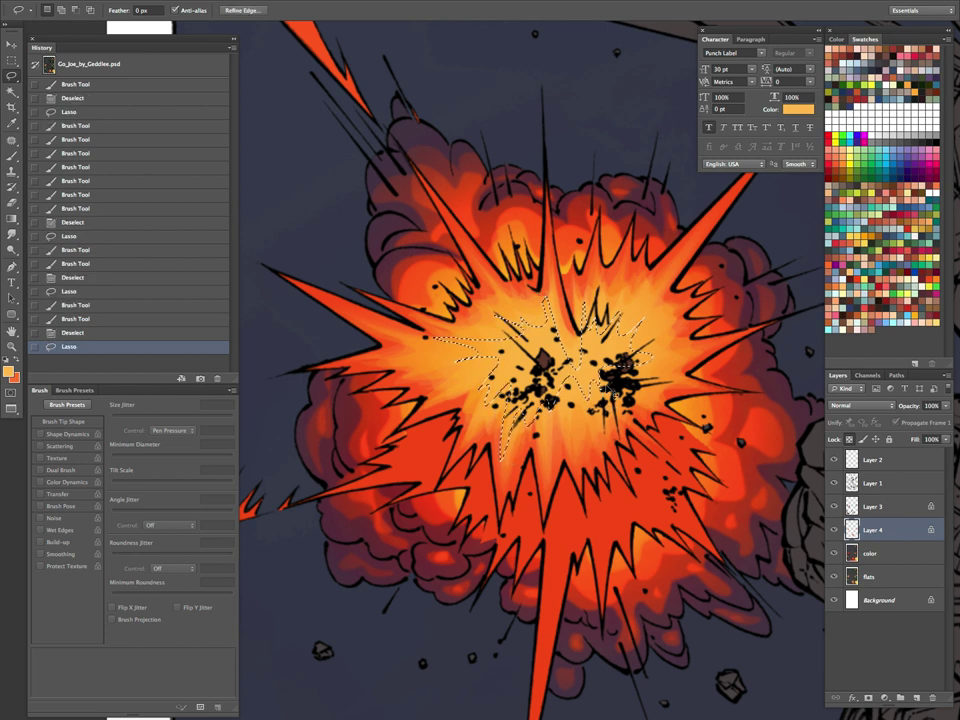
key("b")
key("super+h")
mouse_move(545, 372)
left_mouse_down()
mouse_move(574, 368)
mouse_move(600, 400)
mouse_move(567, 469)
left_mouse_up()
key("super+space")
left_click_drag(677, 392, 735, 400, "super")
Step: Dodge the highlights at the burst center to bright yellow at 100% exposure, using a reduced brush size
key("o")
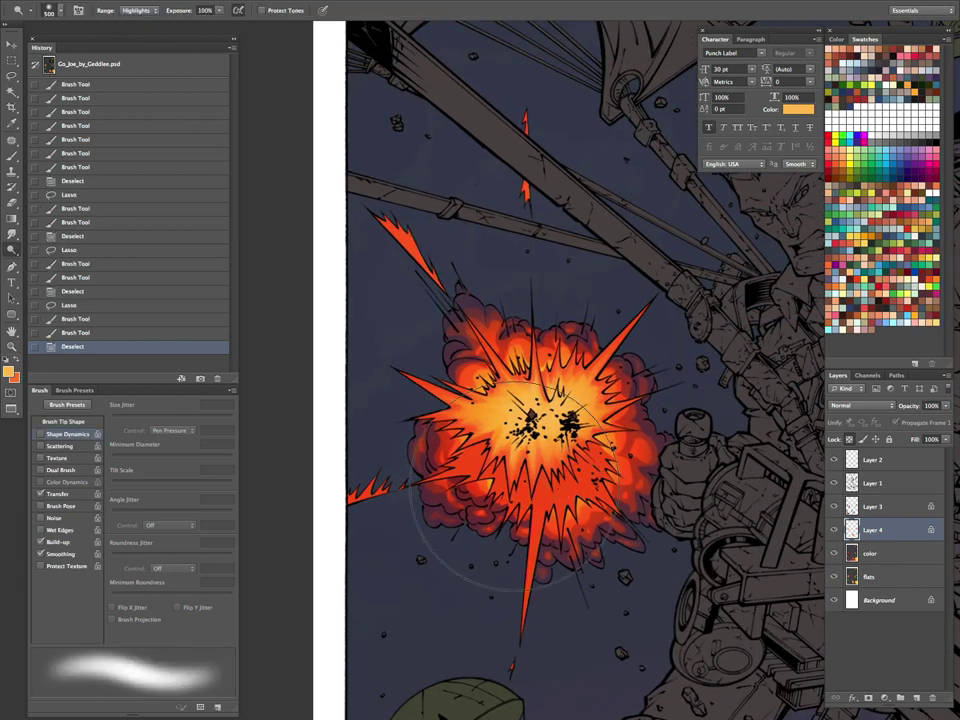
key("bracketleft")
key("bracketleft")
key("bracketleft")
key("bracketleft")
left_click(541, 414)
key("super+z")
mouse_move(516, 410)
left_mouse_down()
mouse_move(553, 405)
mouse_move(530, 414)
left_mouse_up()
Step: Examine the brightened explosion center and its surrounding flames both close up and from farther out
key("z")
left_click(604, 420)
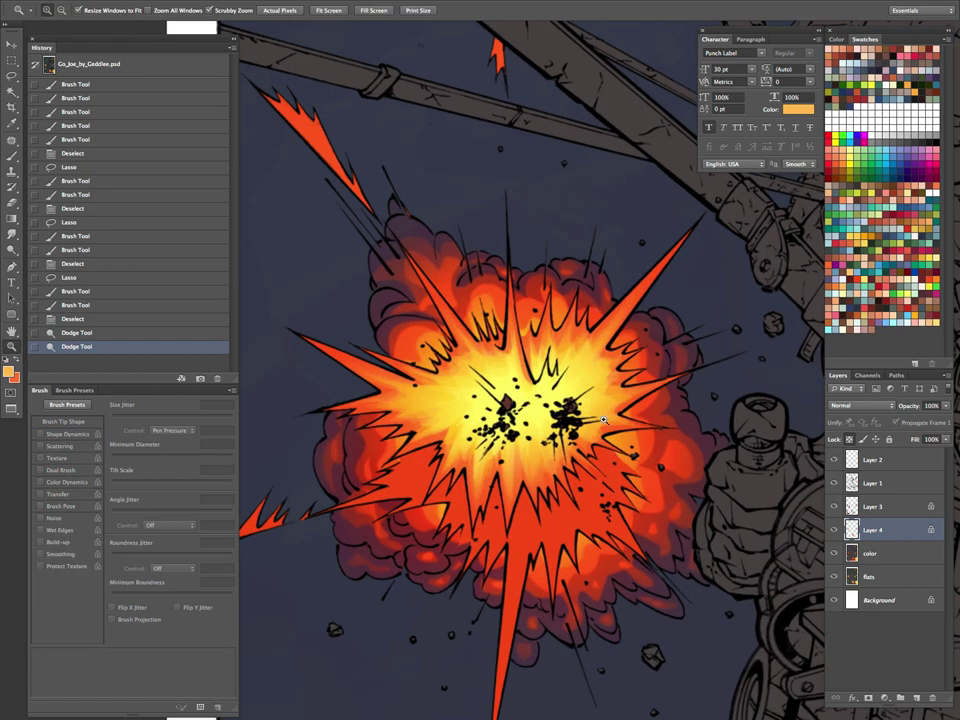
left_click_drag(641, 511, 600, 511)
left_click_drag(641, 522, 568, 511)
left_click_drag(477, 440, 533, 405)
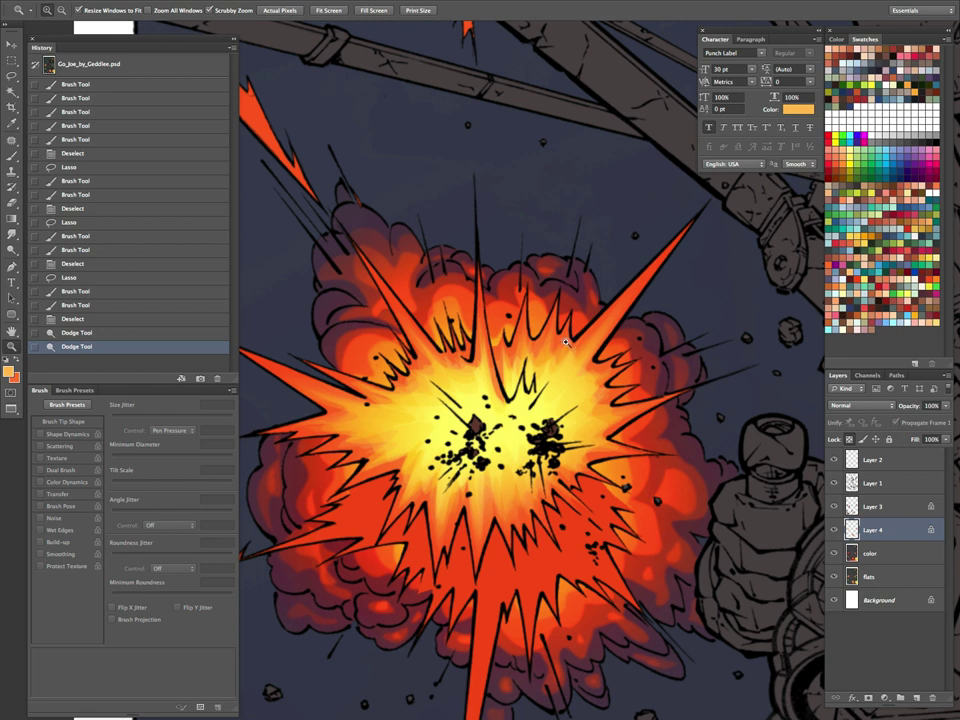
left_click_drag(454, 367, 492, 320)
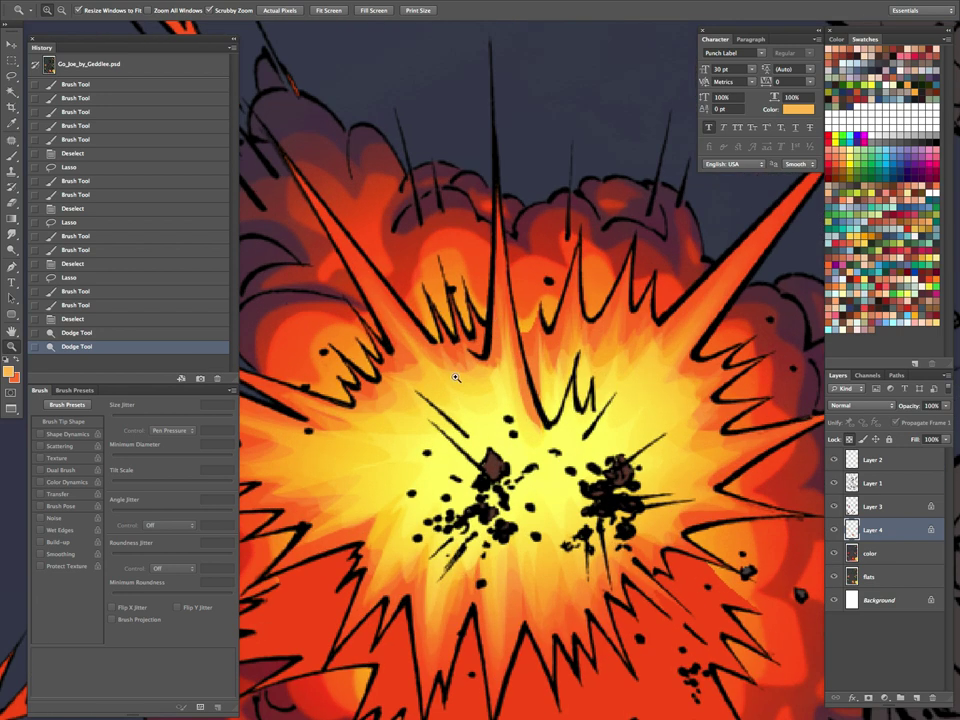
left_click_drag(456, 378, 487, 390)
left_click_drag(616, 462, 572, 470)
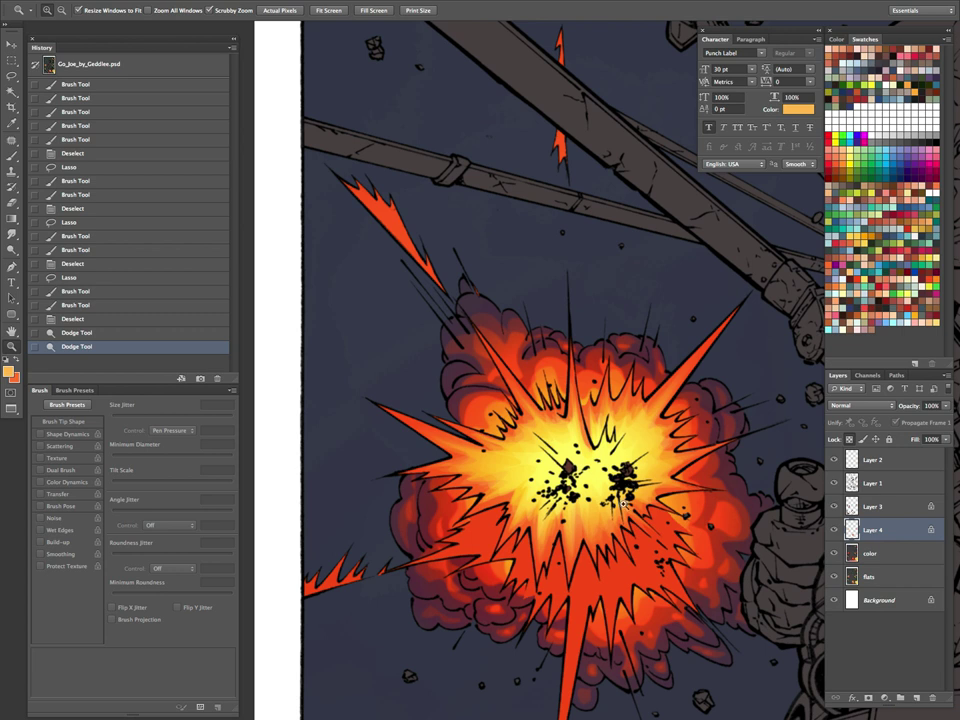
key("w")
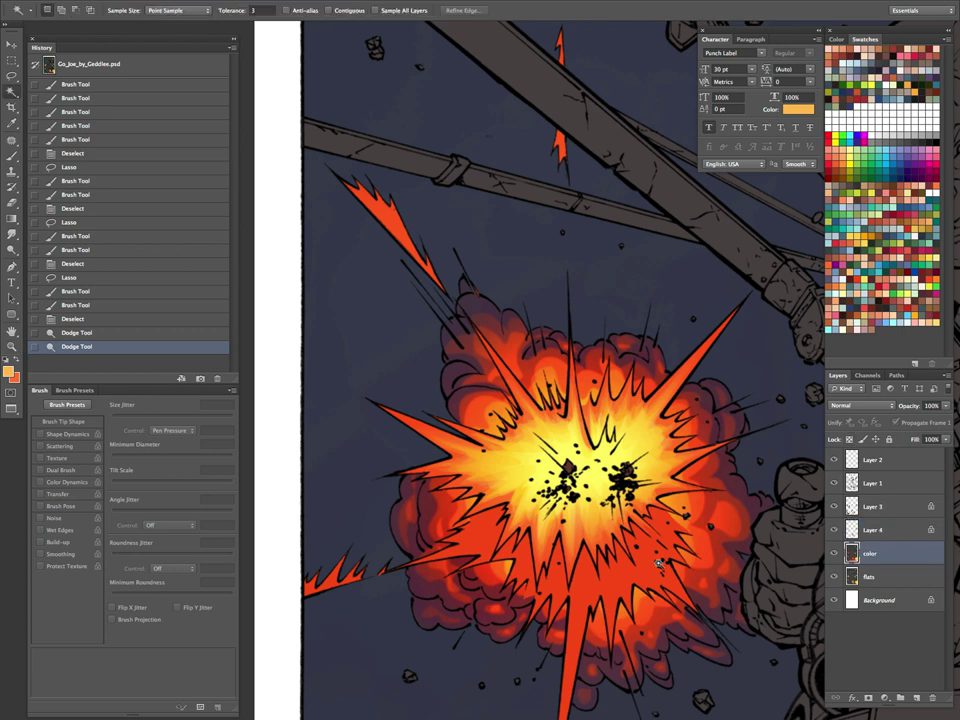
left_click(758, 657)
left_click_drag(695, 604, 640, 531)
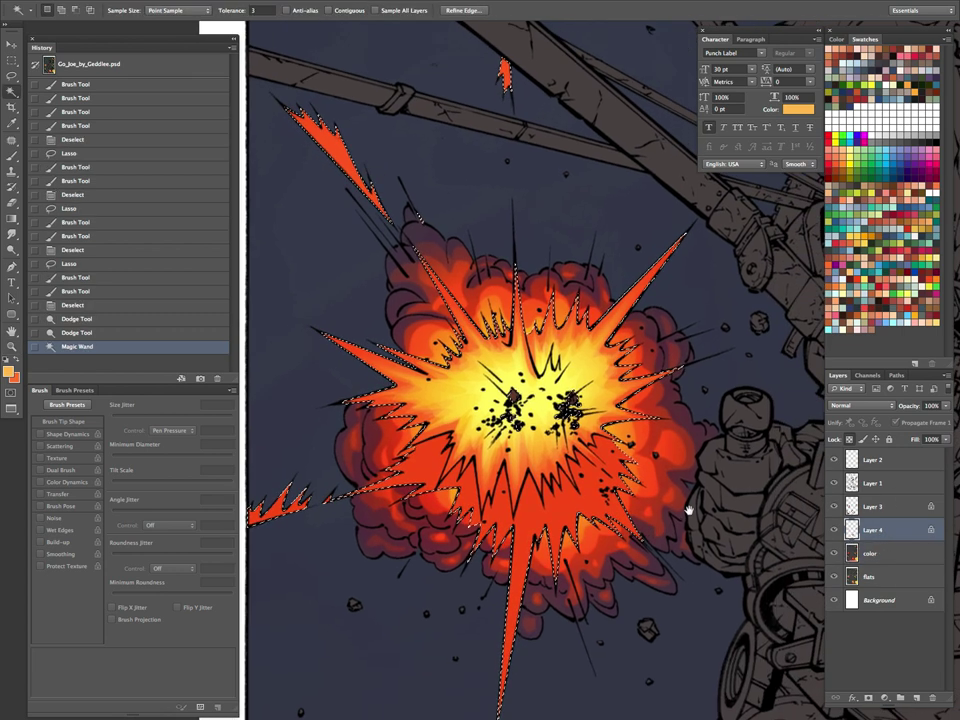
left_click(868, 577)
key("ctrl+d")
left_click(435, 346)
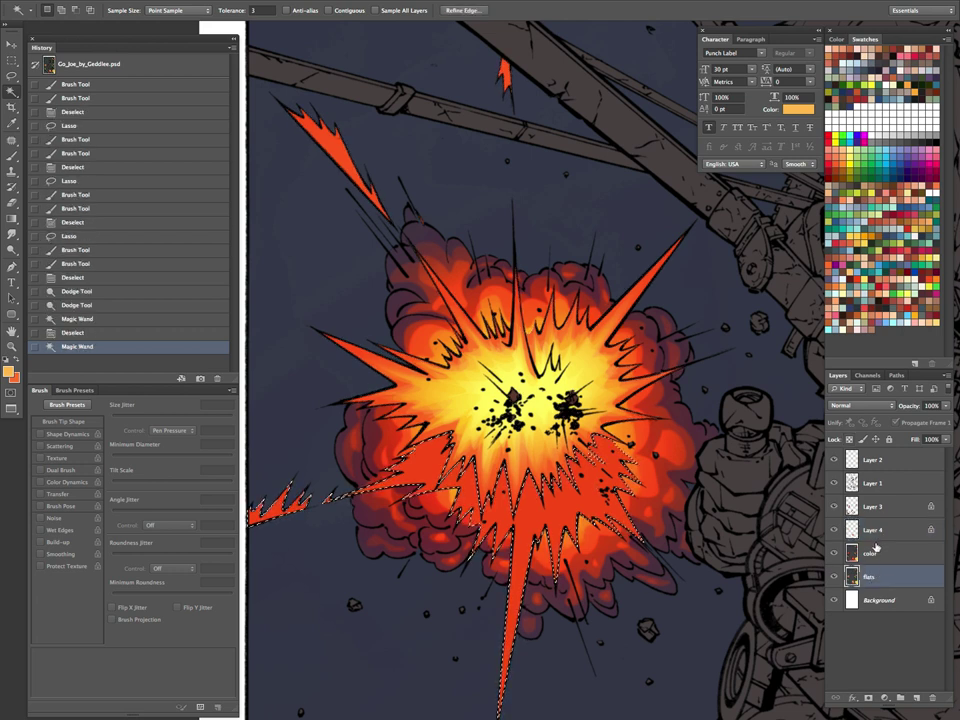
key("ctrl+d")
left_click(878, 530)
Step: Lasso streaks inside the flying flame shards above the burst, airbrush orange into them, and clear the selection
left_click_drag(612, 385, 597, 550)
key("l")
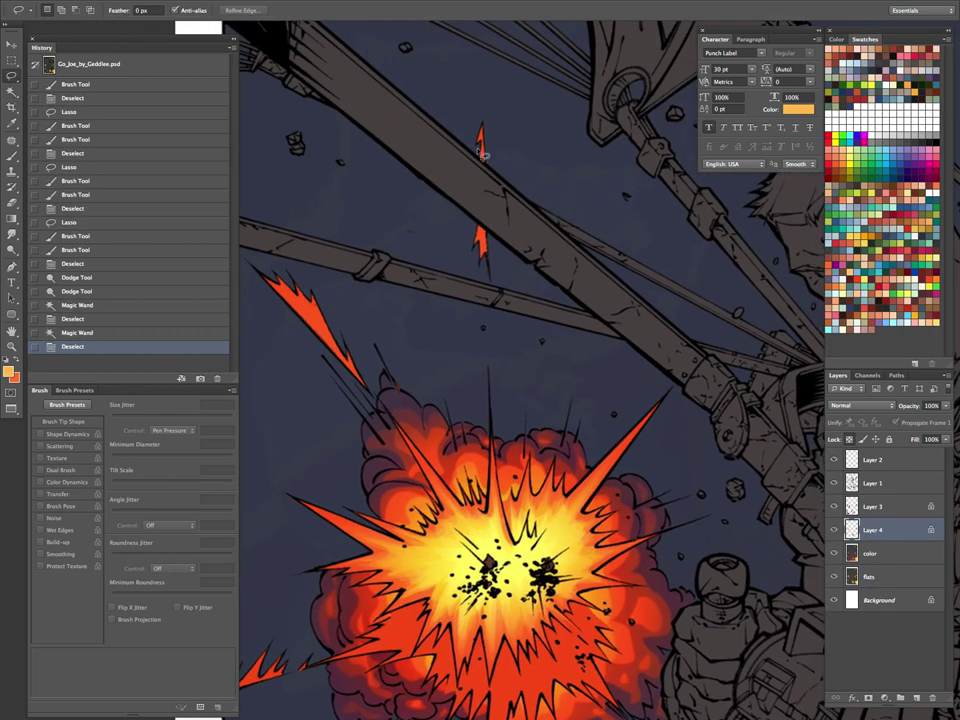
left_click_drag(488, 262, 484, 264)
left_click_drag(303, 305, 263, 269)
key("ctrl+h")
key("b")
key("x")
left_click_drag(322, 344, 365, 387)
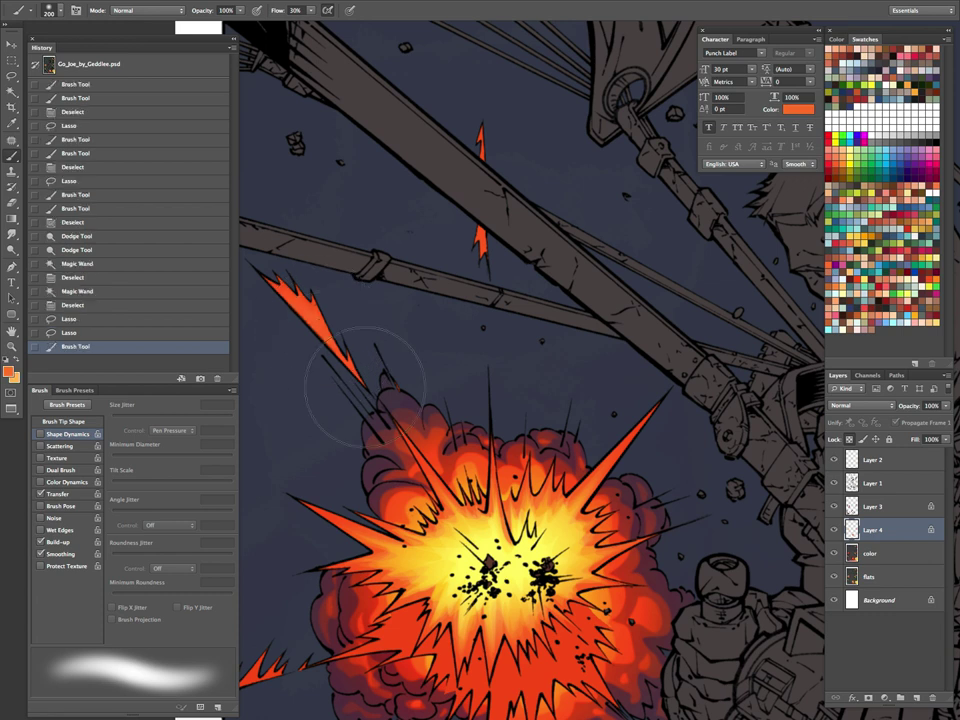
mouse_move(471, 236)
left_mouse_down()
mouse_move(460, 338)
mouse_move(311, 311)
left_mouse_up()
key("l")
key("ctrl+d")
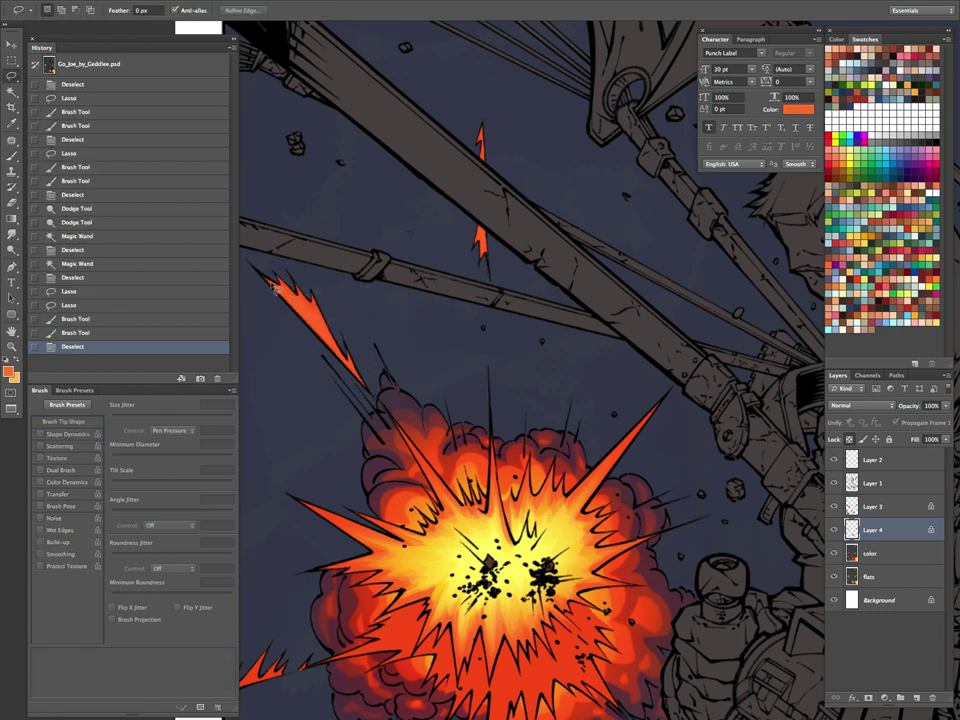
Step: Lasso narrower streaks in the flying shards, airbrush them with orange and light yellow-orange, and deselect
mouse_move(352, 371)
left_mouse_down()
mouse_move(306, 304)
mouse_move(264, 268)
left_mouse_up()
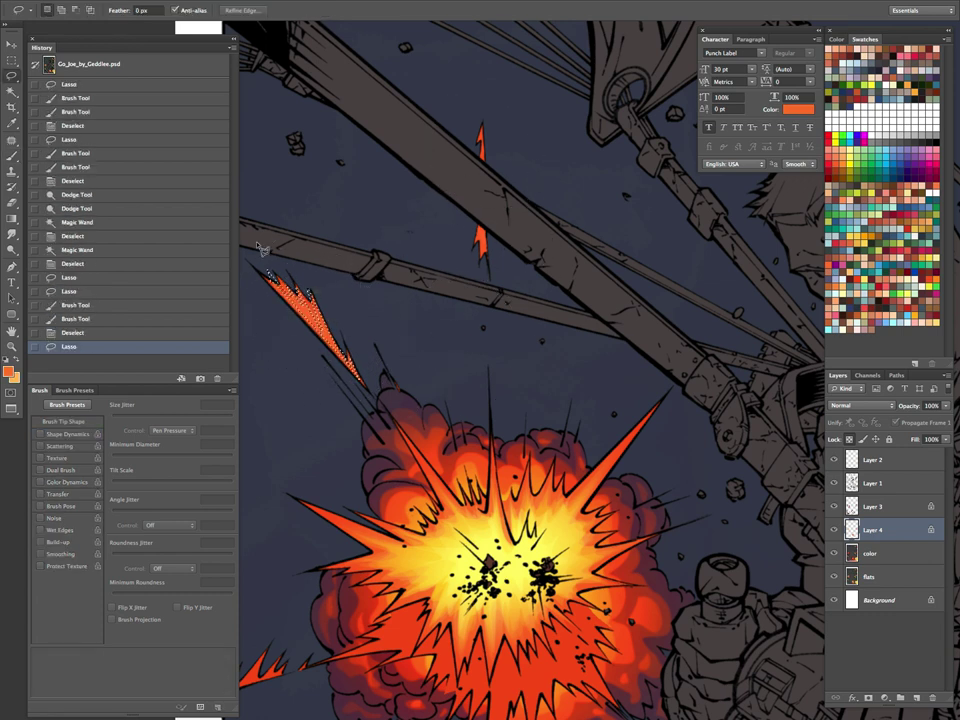
left_click_drag(485, 175, 482, 130)
mouse_move(480, 232)
left_mouse_down()
mouse_move(487, 243)
mouse_move(482, 233)
mouse_move(467, 277)
left_mouse_up()
key("ctrl+h")
key("b")
left_click_drag(317, 324, 379, 428)
key("x")
left_click_drag(469, 207, 489, 330)
key("l")
key("ctrl+d")
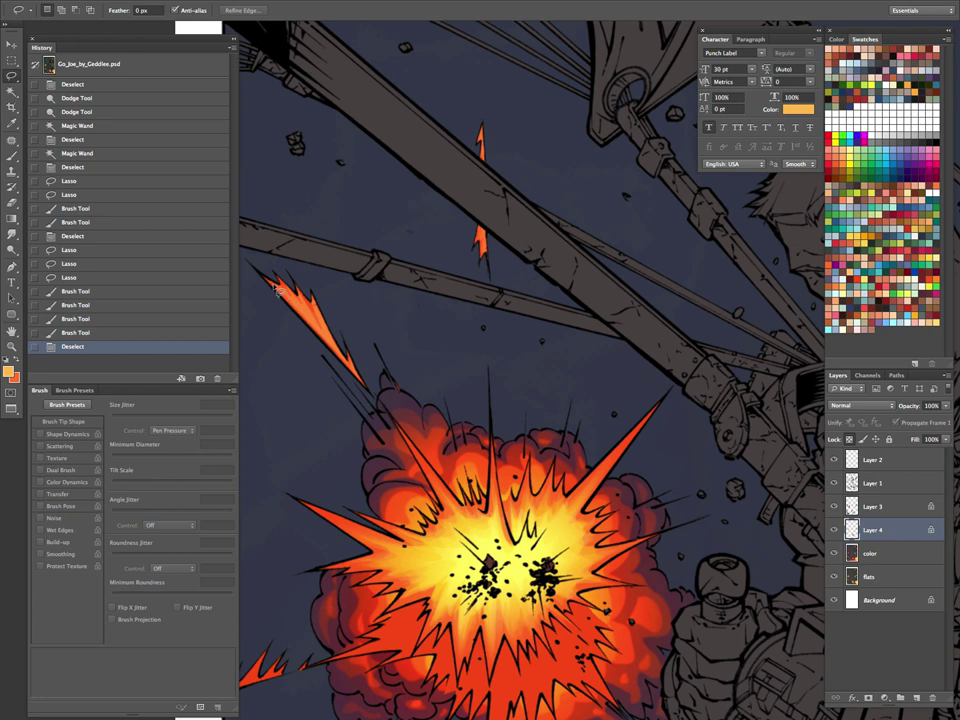
Step: Lasso the core of the large diagonal shard, airbrush light yellow-orange along it, and clear the selection
left_click_drag(258, 263, 269, 280)
key("b")
left_click_drag(310, 332, 404, 453)
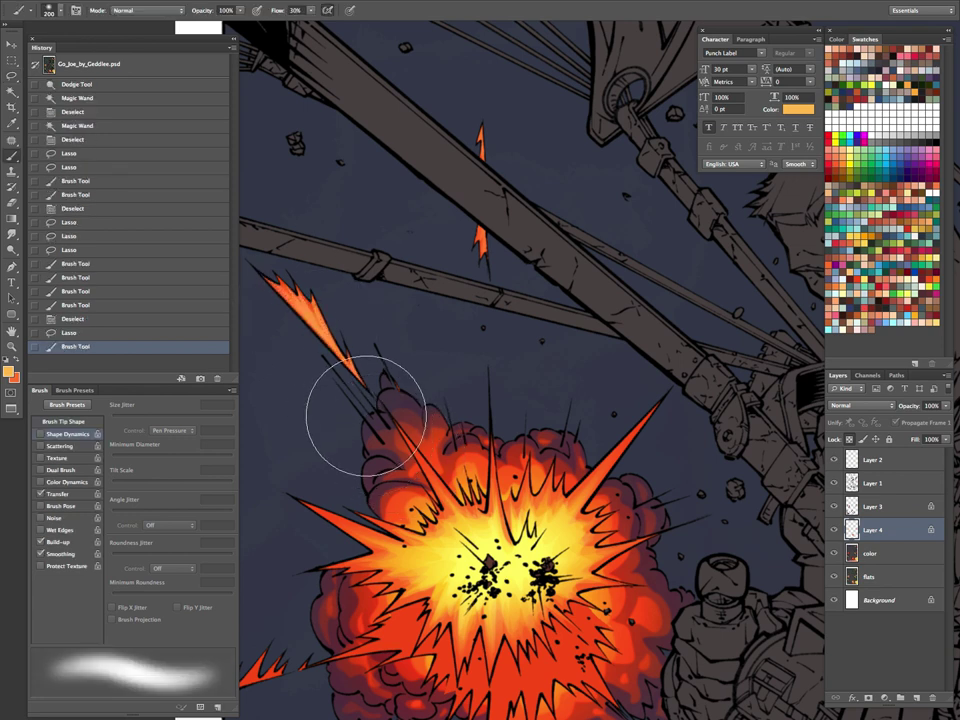
key("l")
key("ctrl+d")
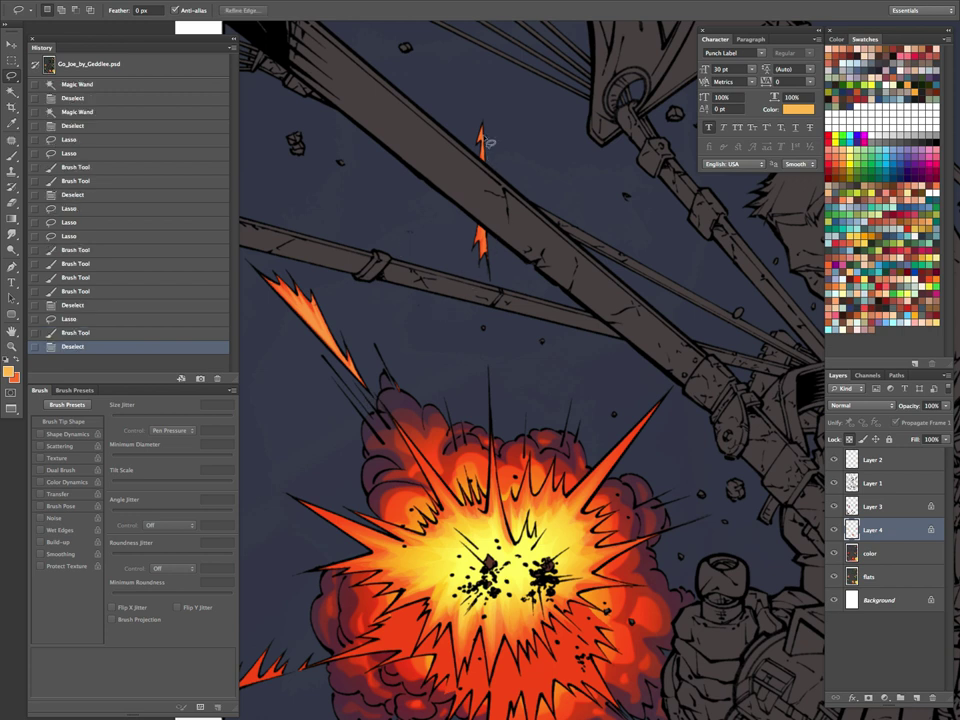
Step: Lasso inner streaks of the flying shards again, deepen their light yellow-orange glow with the airbrush, and deselect
mouse_move(490, 255)
left_mouse_down()
mouse_move(482, 135)
mouse_move(500, 146)
left_mouse_up()
key("b")
left_click_drag(463, 221, 472, 182)
left_click_drag(318, 288, 368, 419)
key("l")
key("ctrl+d")
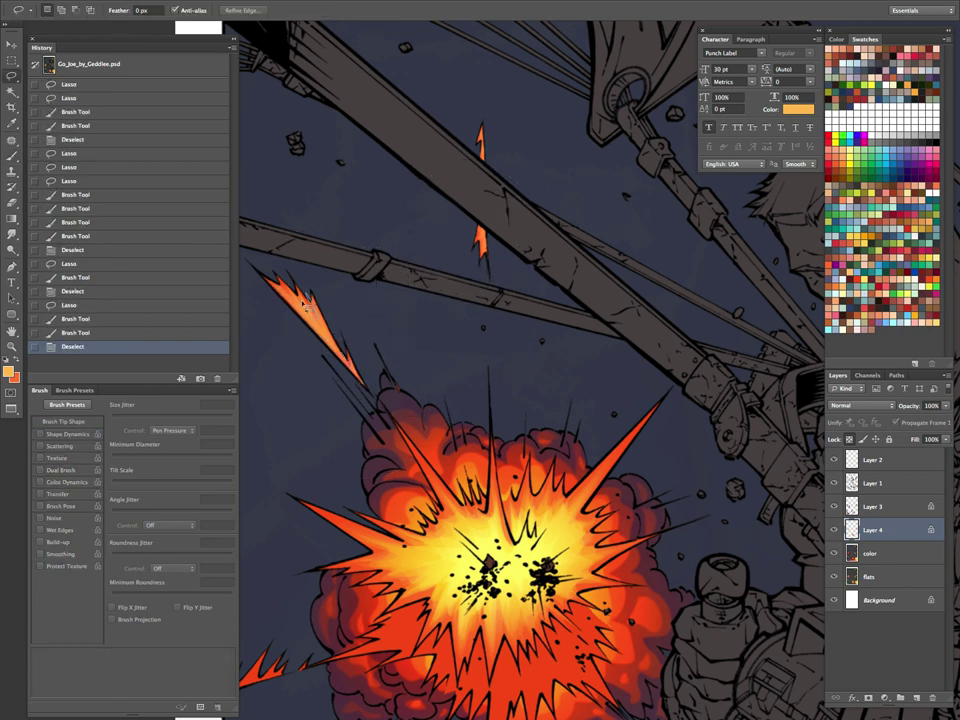
Step: Lasso the inner streaks of the flying shards above the burst and brighten them with the Dodge tool on Highlights at size 200
left_click_drag(264, 268, 262, 271)
mouse_move(484, 139)
left_mouse_down()
mouse_move(479, 240)
mouse_move(488, 257)
mouse_move(486, 130)
left_mouse_up()
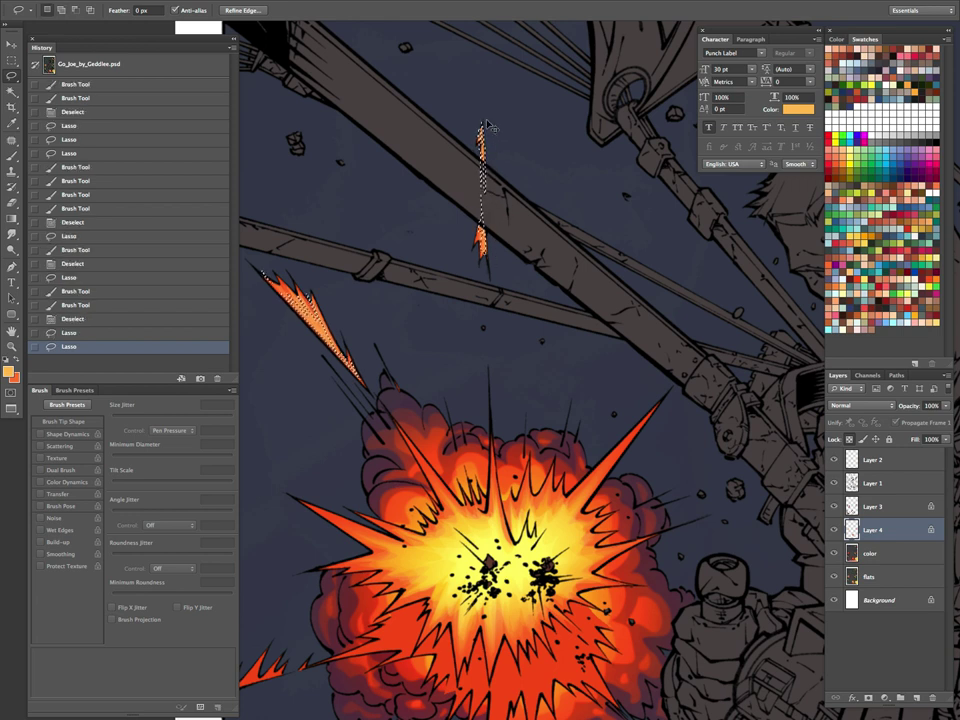
key("ctrl+h")
key("b")
key("o")
key("bracketleft")
key("bracketleft")
left_click_drag(490, 185, 486, 290)
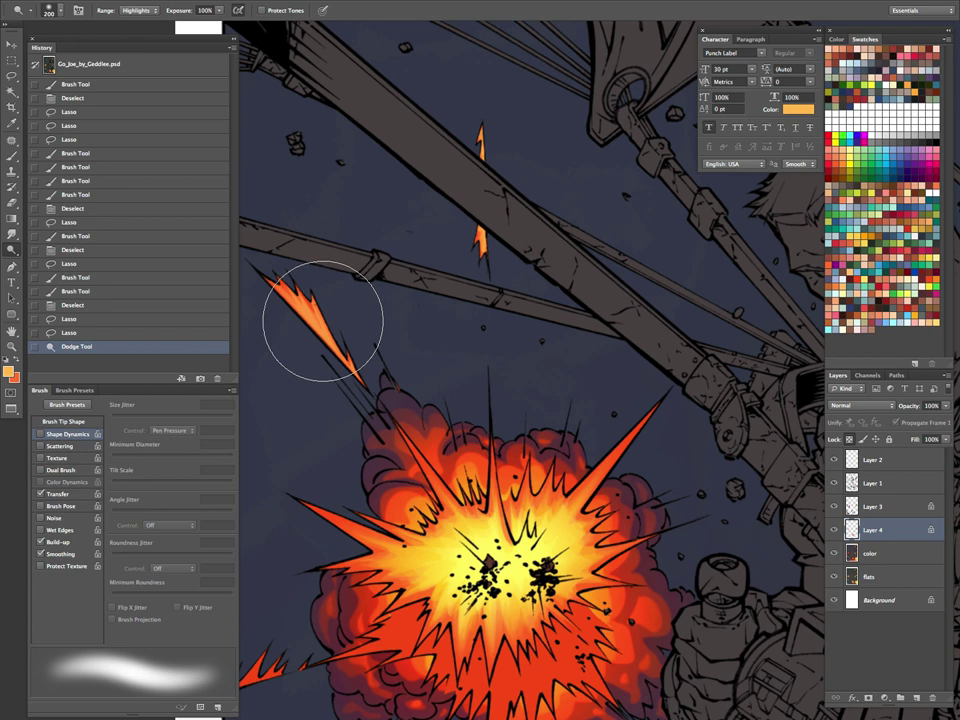
left_click_drag(323, 323, 352, 380)
left_click_drag(356, 553, 349, 495)
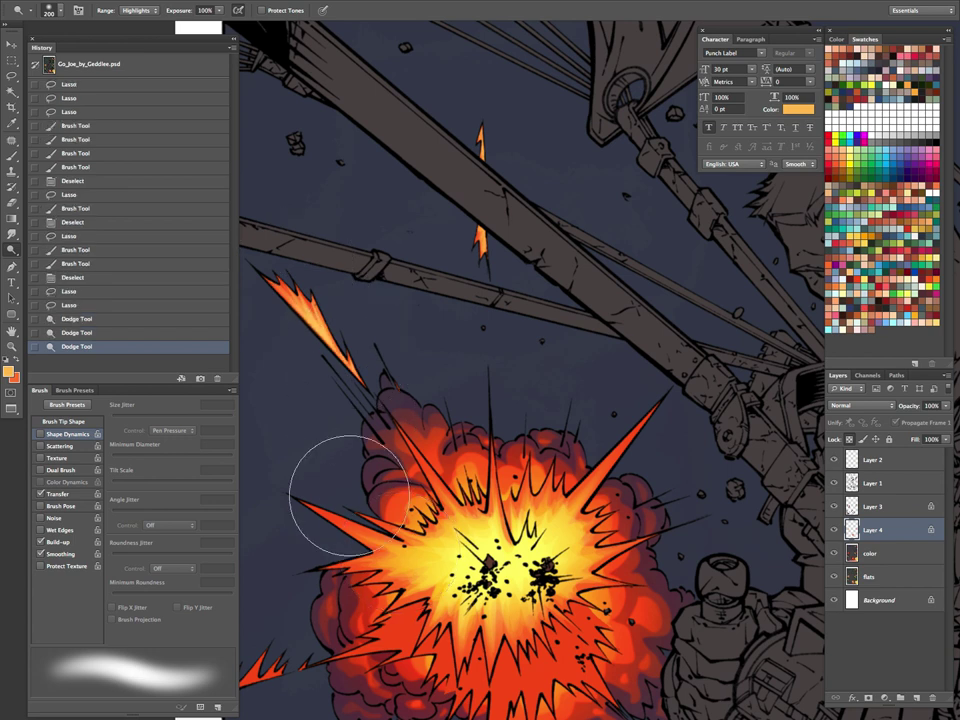
left_click_drag(350, 495, 395, 268)
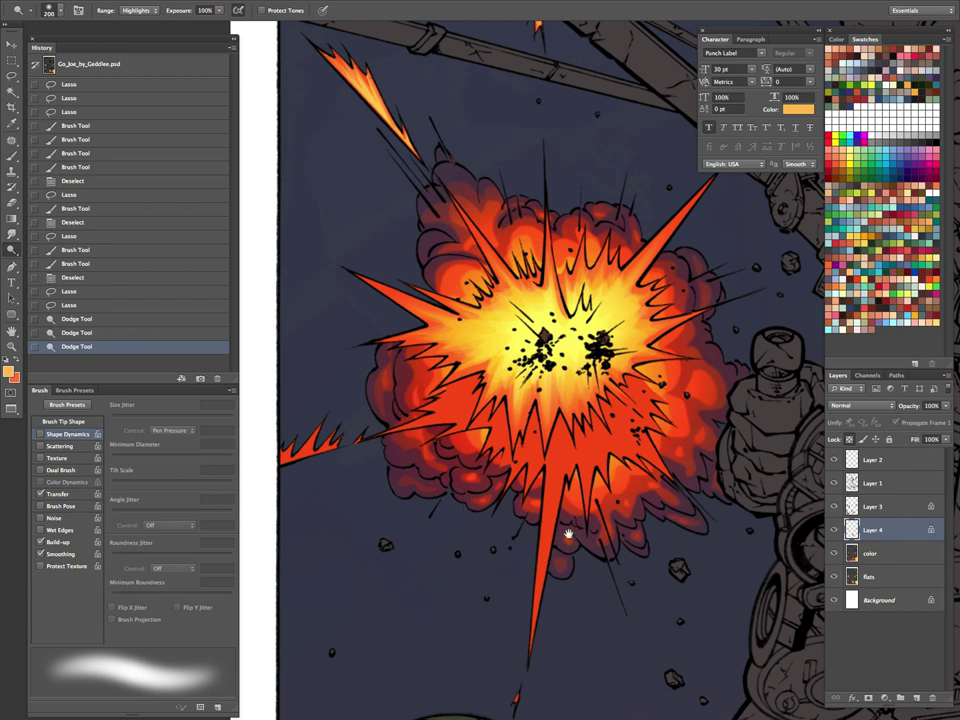
left_click(850, 530, "ctrl")
key("ctrl+d")
left_click(875, 553)
key("w")
left_click(613, 456)
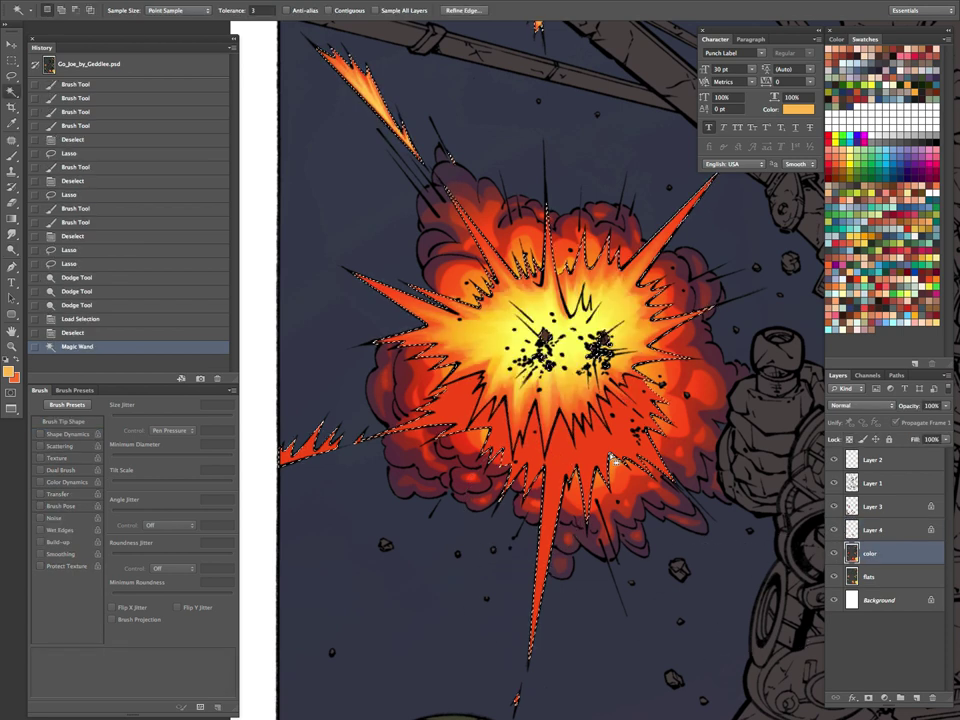
left_click_drag(754, 561, 671, 531)
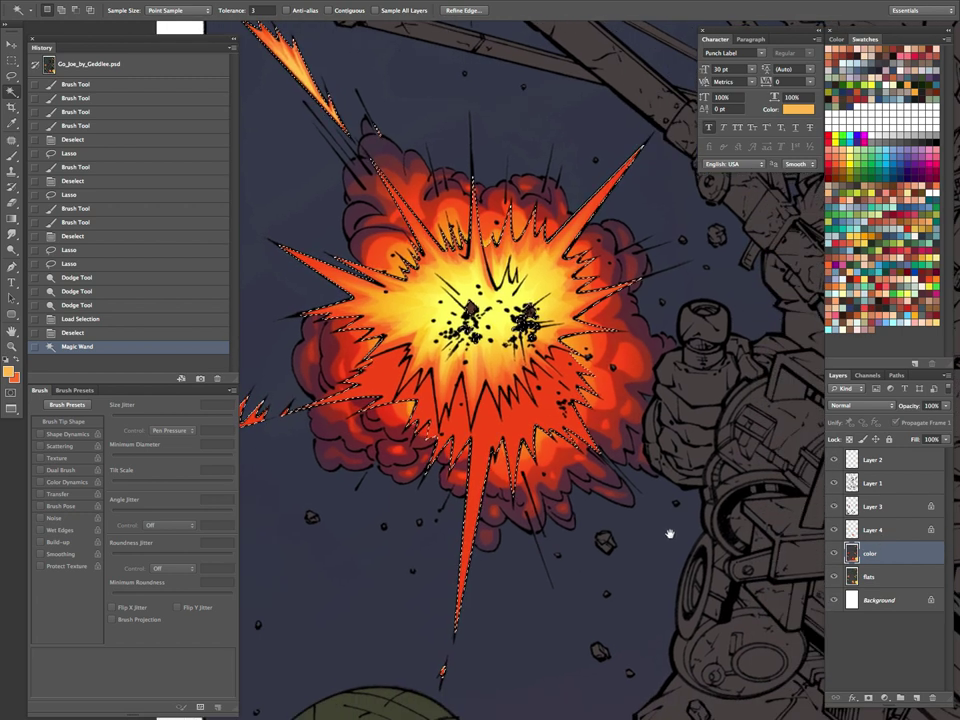
key("super+d")
Step: Wand-select the red lower flame on the flats layer and copy that area to a new layer above the color layer
left_click(867, 576)
left_click(550, 410)
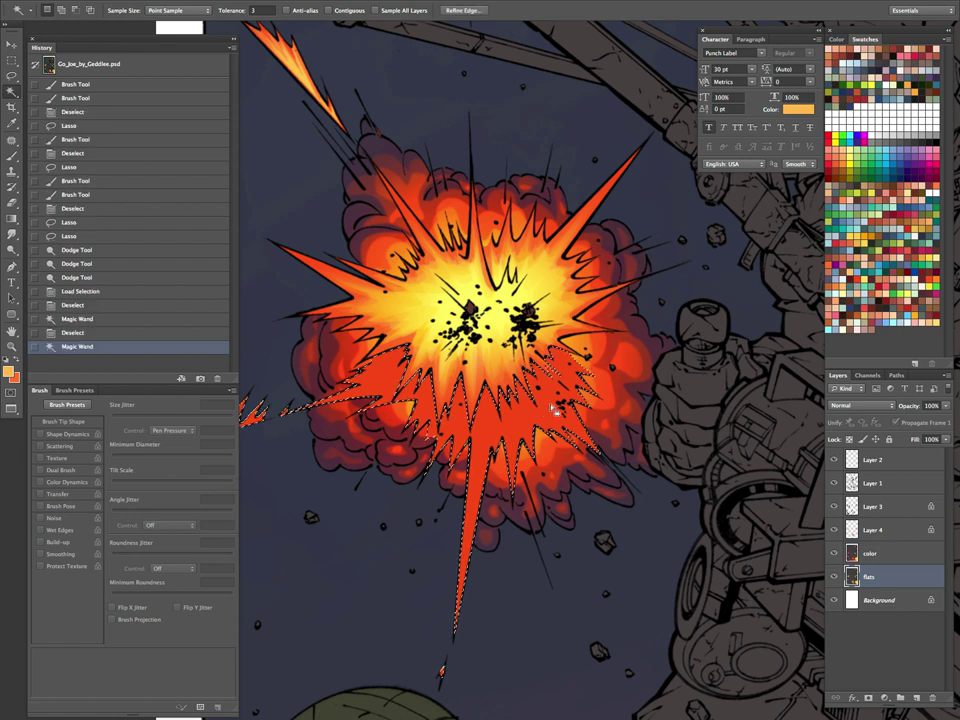
left_click(879, 532)
key("ctrl+j")
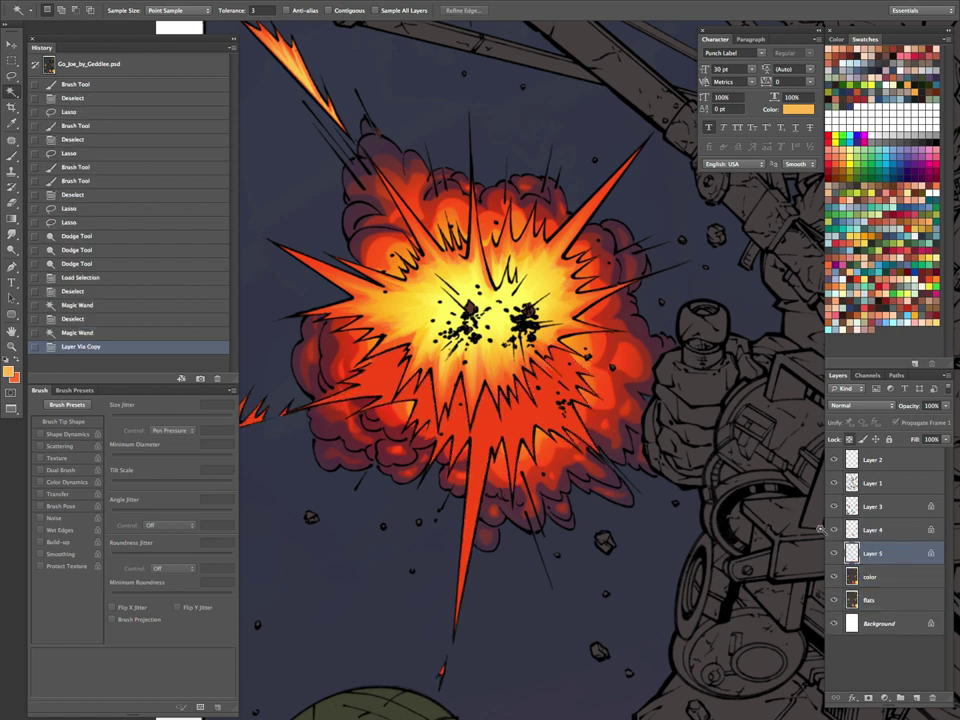
Step: Select the lower flame on Layer 5, airbrush orange over it towards the blast center, and clear the selection
key("l")
key("w")
left_click(497, 437)
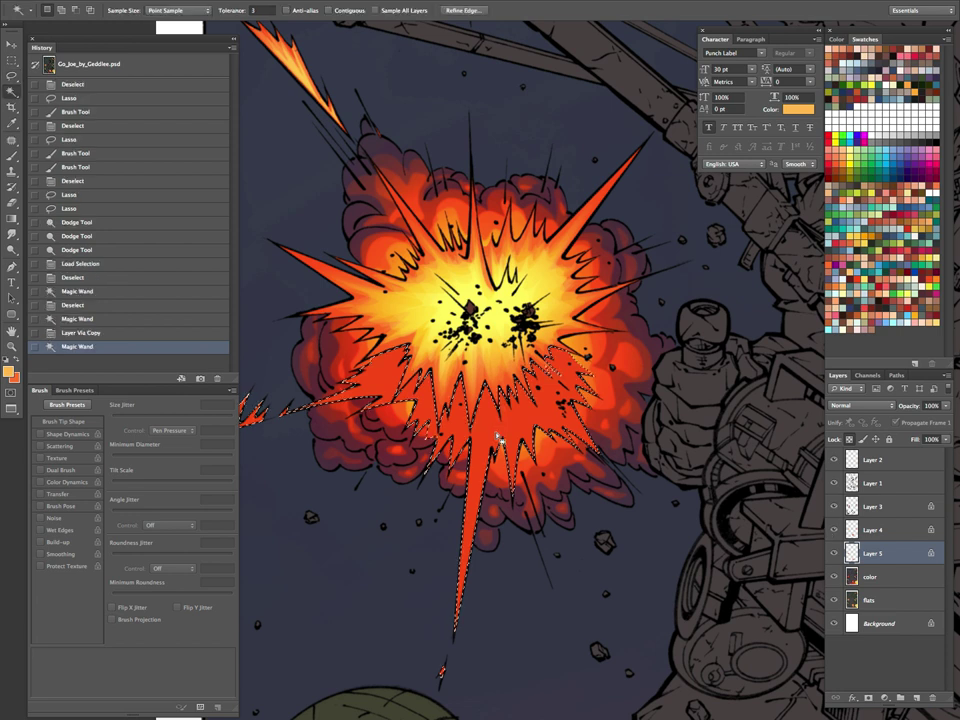
key("ctrl+h")
key("x")
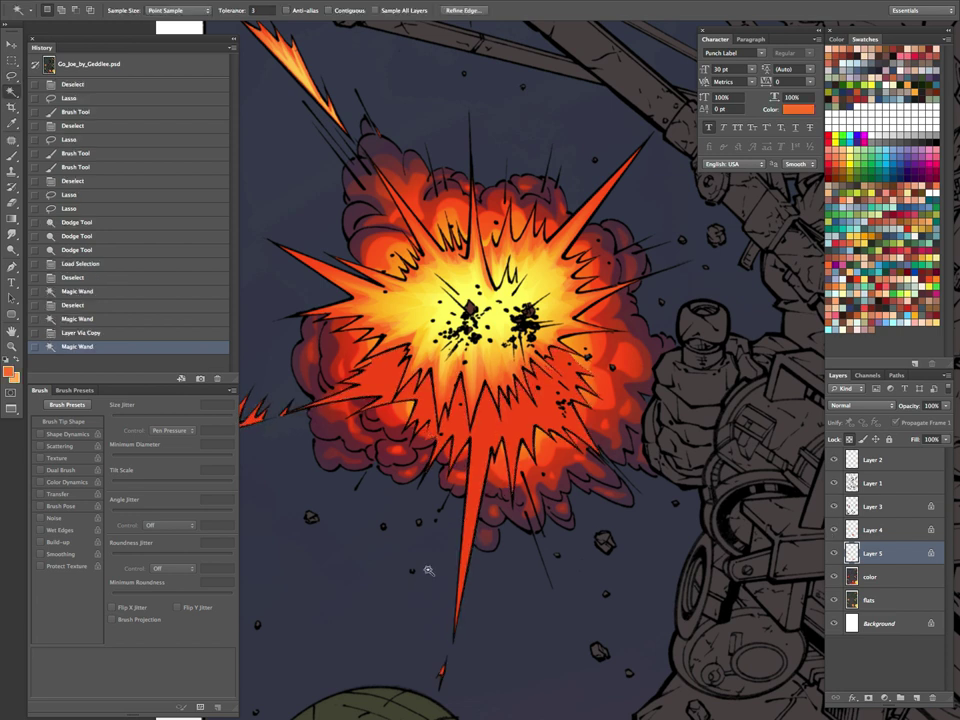
key("b")
mouse_move(472, 414)
left_mouse_down()
mouse_move(417, 406)
mouse_move(472, 378)
left_mouse_up()
key("Tab")
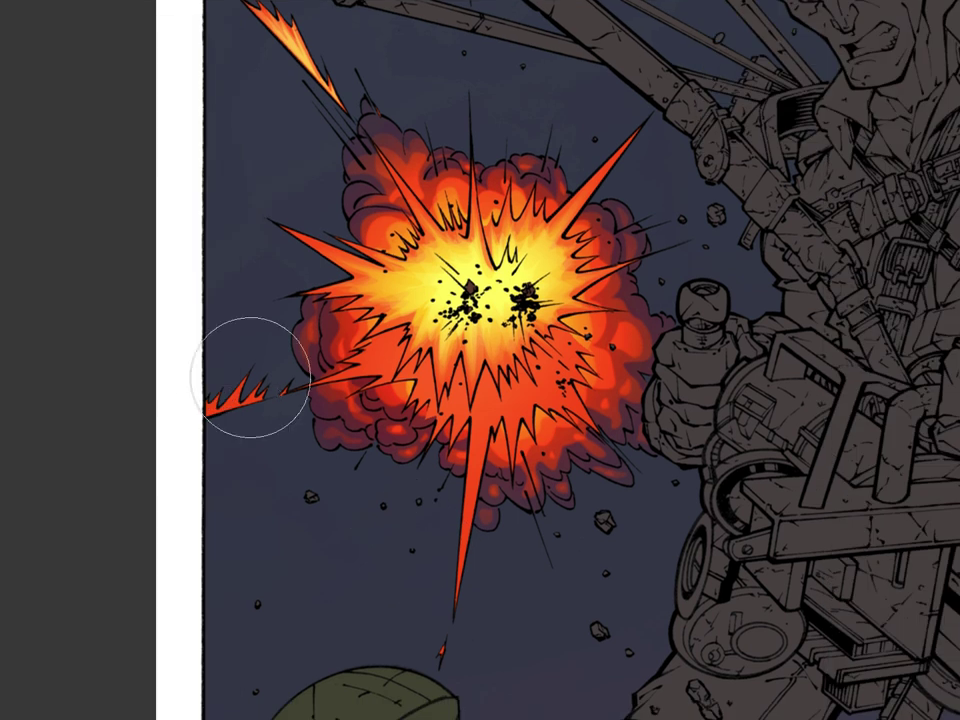
key("Tab")
Step: Lasso jagged inner rays in the lower flame and the side shard, airbrush orange into them, and deselect
key("l")
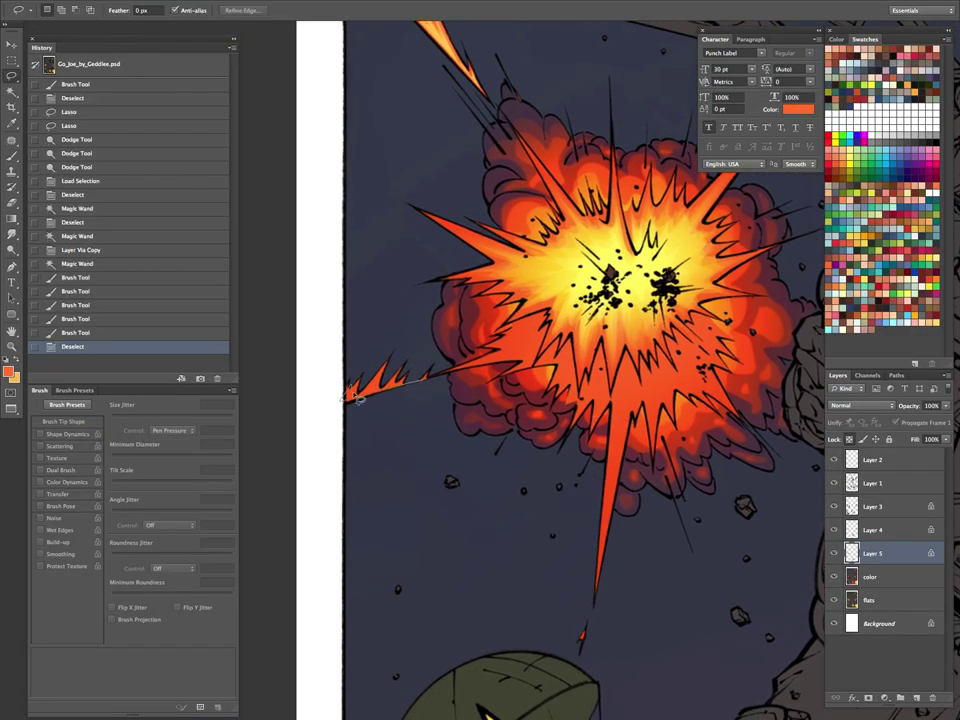
mouse_move(415, 388)
left_mouse_down()
mouse_move(347, 397)
mouse_move(428, 375)
left_mouse_up()
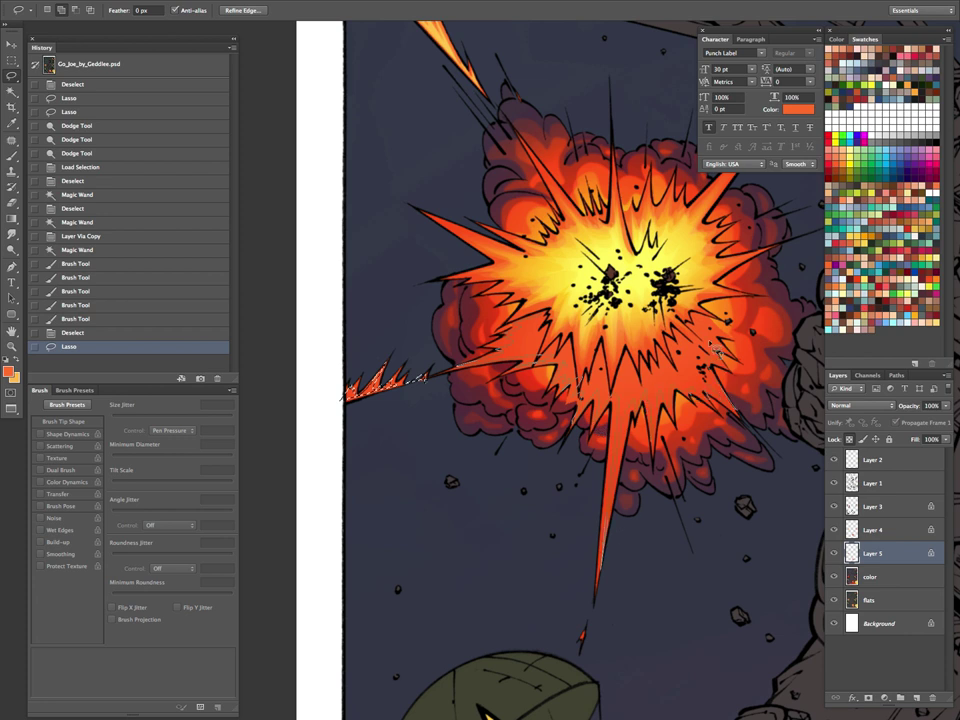
left_click_drag(700, 312, 594, 276)
key("super+h")
key("b")
left_click_drag(365, 408, 430, 368)
left_click_drag(453, 259, 516, 240)
left_click_drag(496, 456, 636, 518)
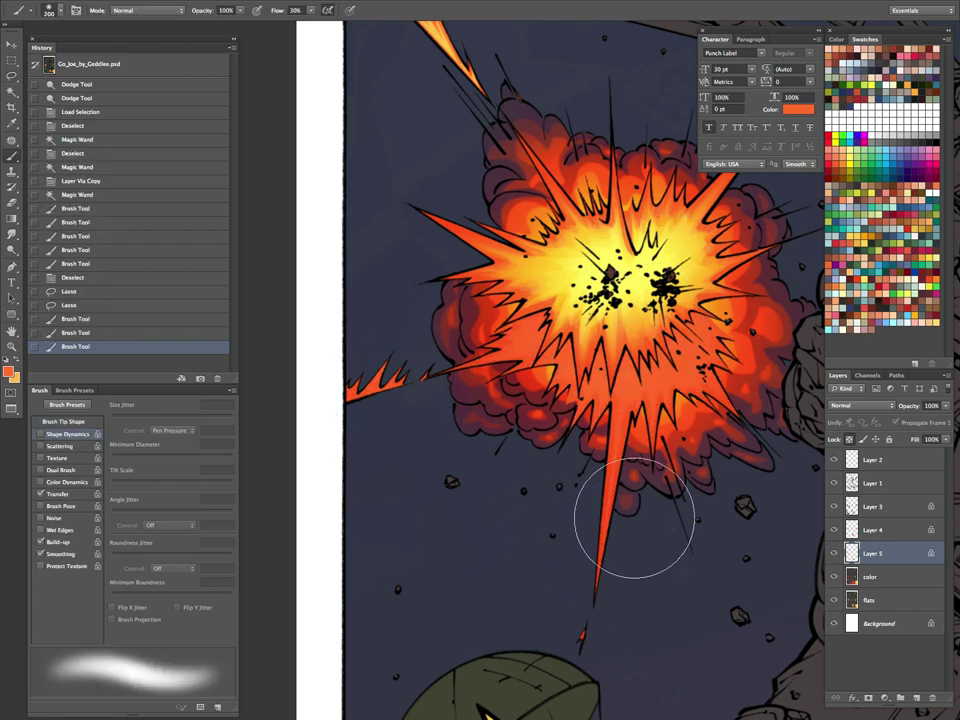
key("l")
key("ctrl+d")
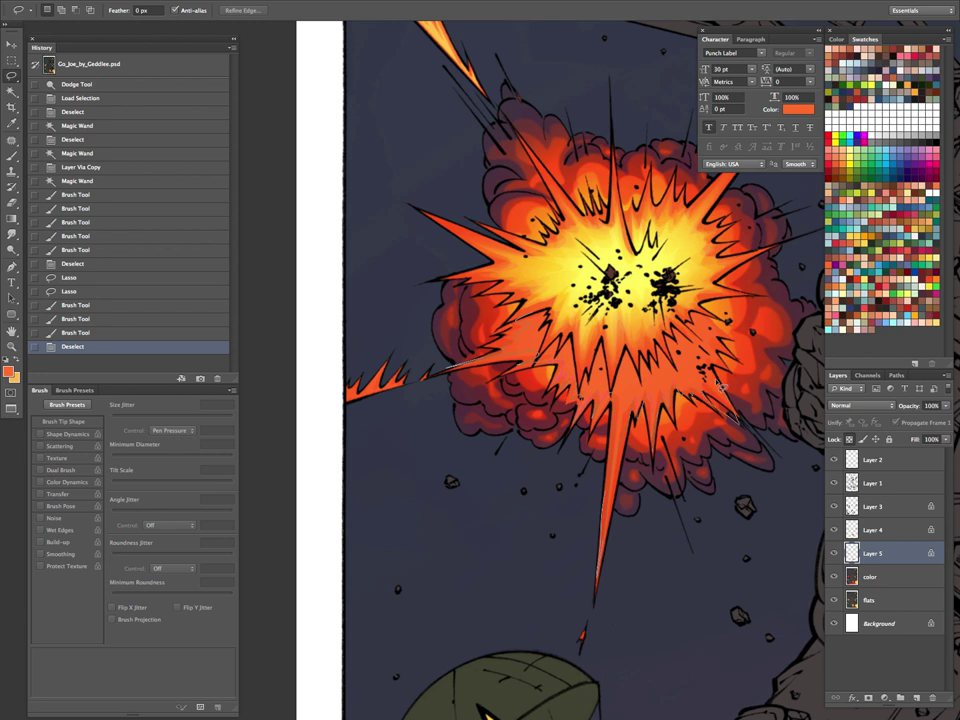
Step: Lasso narrower rays inside the lower flame, airbrush another layer of orange along the long downward spike and center, and deselect
left_click_drag(665, 271, 568, 285)
key("ctrl+h")
key("b")
left_click_drag(594, 570, 606, 450)
mouse_move(608, 375)
left_mouse_down()
mouse_move(561, 330)
mouse_move(600, 348)
left_mouse_up()
left_click_drag(621, 359, 640, 385)
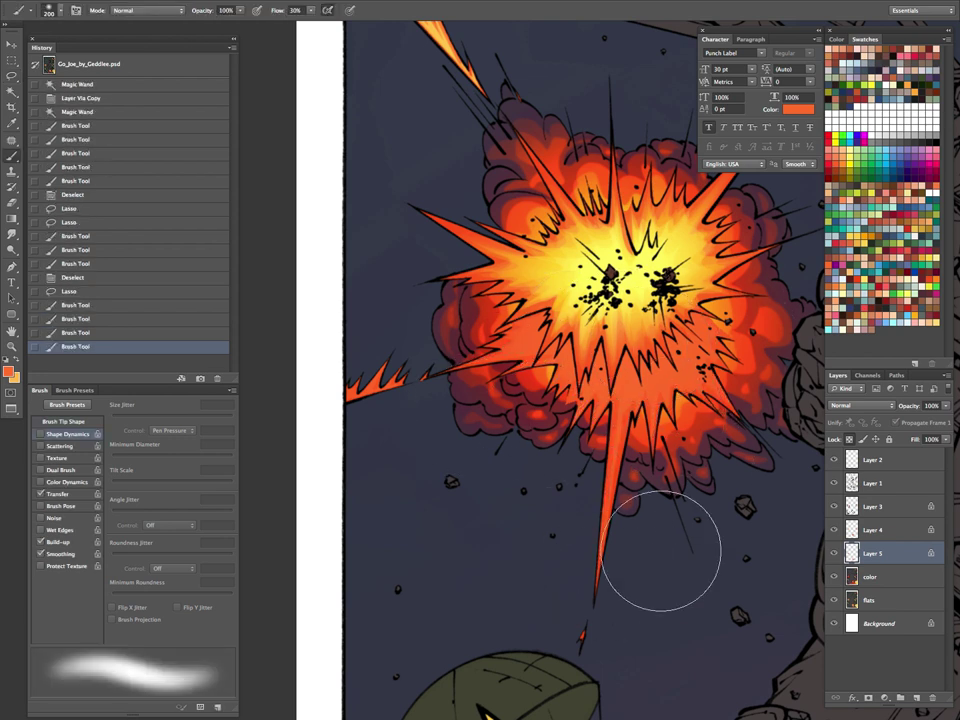
key("l")
key("ctrl+d")
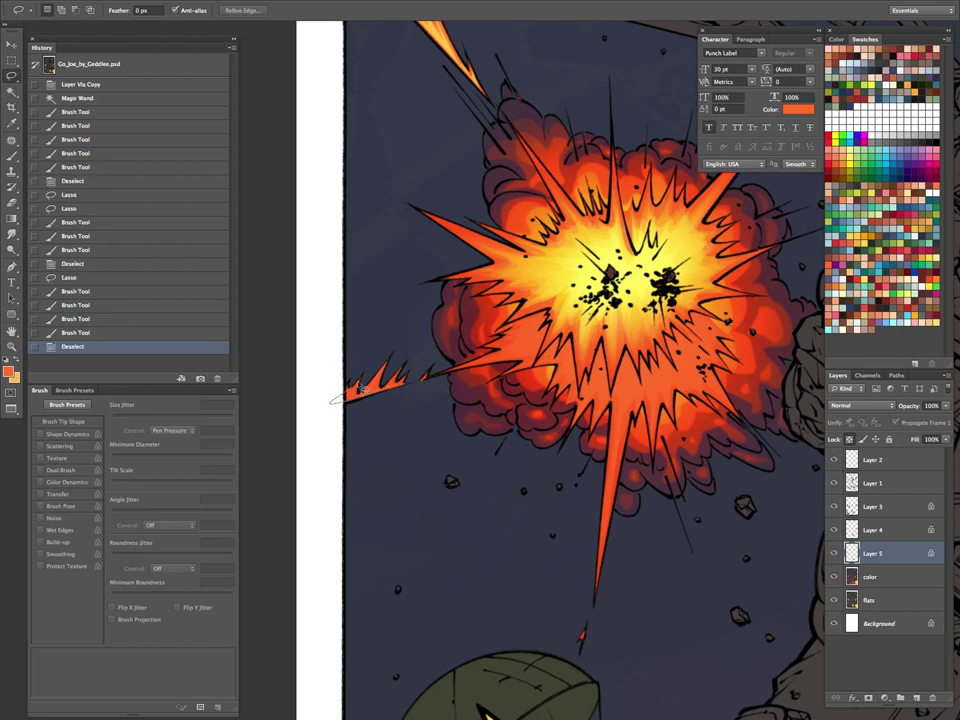
Step: Lasso the inner streaks of the small shards beside the burst, airbrush light yellow-orange into them, and clear the selection
mouse_move(402, 389)
left_mouse_down()
mouse_move(390, 380)
mouse_move(440, 381)
left_mouse_up()
key("ctrl+h")
key("b")
key("x")
left_click_drag(335, 410, 312, 304)
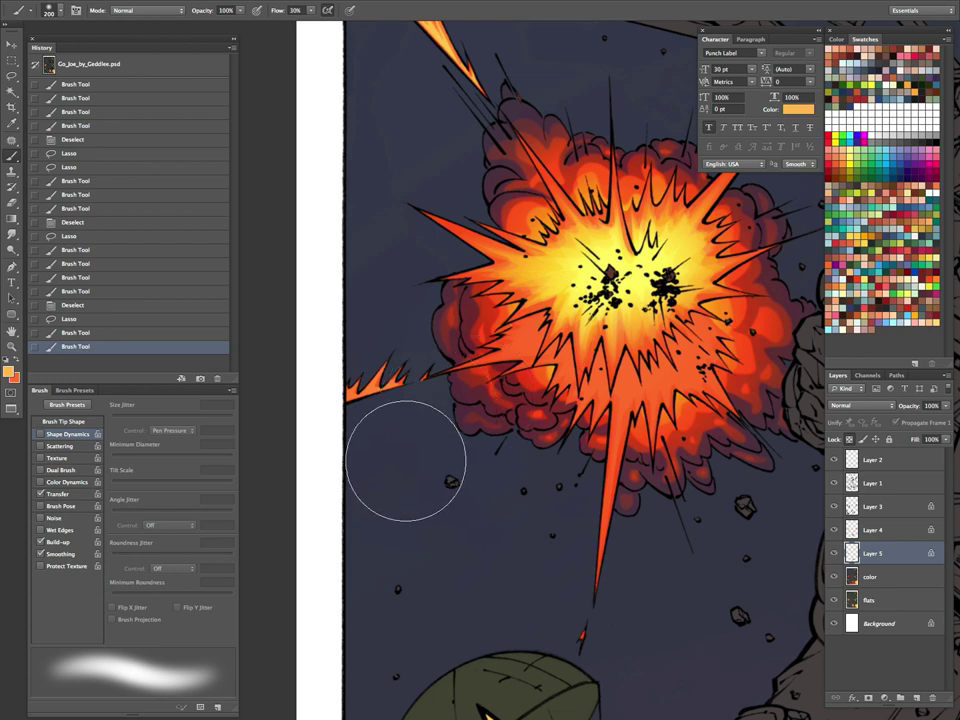
key("l")
key("ctrl+d")
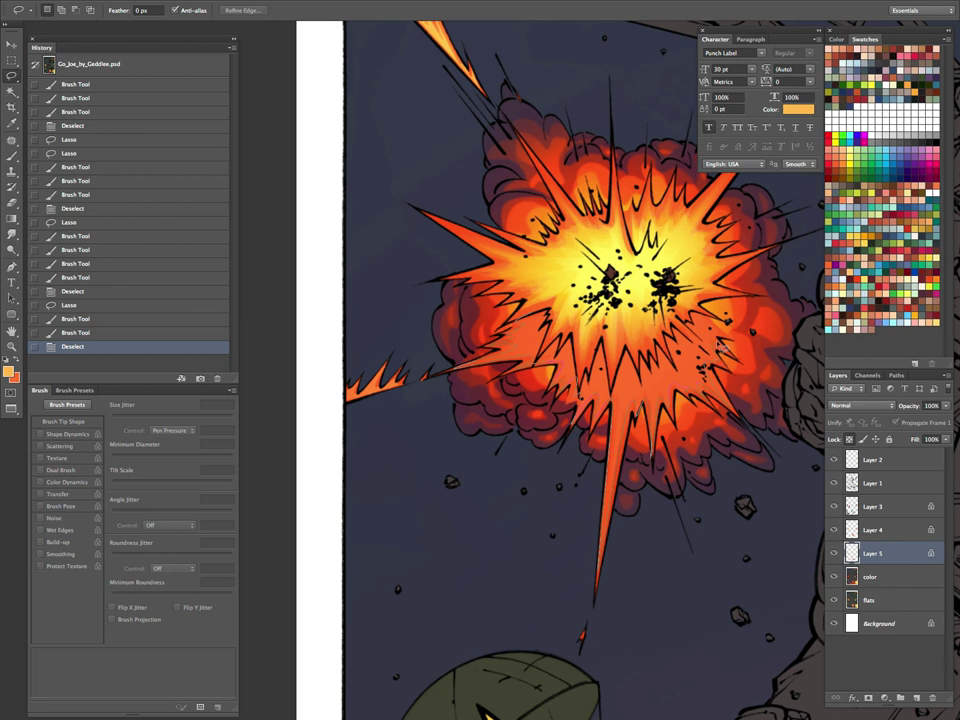
Step: Lasso inner rays of the lower flame, airbrush light yellow-orange, undo two strokes and repaint more closely around the center, and deselect
left_click_drag(674, 291, 616, 292)
key("b")
left_click_drag(672, 376, 540, 382)
key("alt+super+z")
key("alt+super+z")
mouse_move(574, 345)
left_mouse_down()
mouse_move(711, 310)
mouse_move(612, 390)
left_mouse_up()
left_click_drag(612, 400, 570, 612)
key("l")
key("ctrl+d")
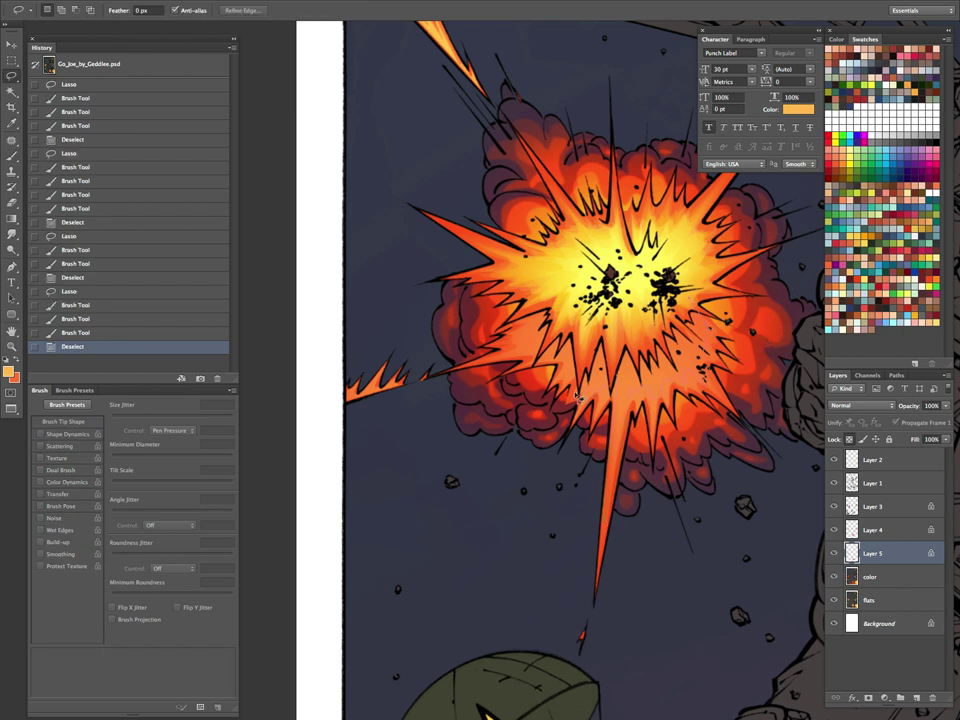
Step: Lasso tighter rays within the lower flame, build up light yellow-orange down the long spike and side rays, and deselect
left_click_drag(530, 328, 550, 306)
key("super+h")
key("b")
left_click_drag(622, 400, 608, 508)
left_click_drag(560, 345, 497, 408)
left_click_drag(460, 320, 420, 255)
key("l")
key("ctrl+d")
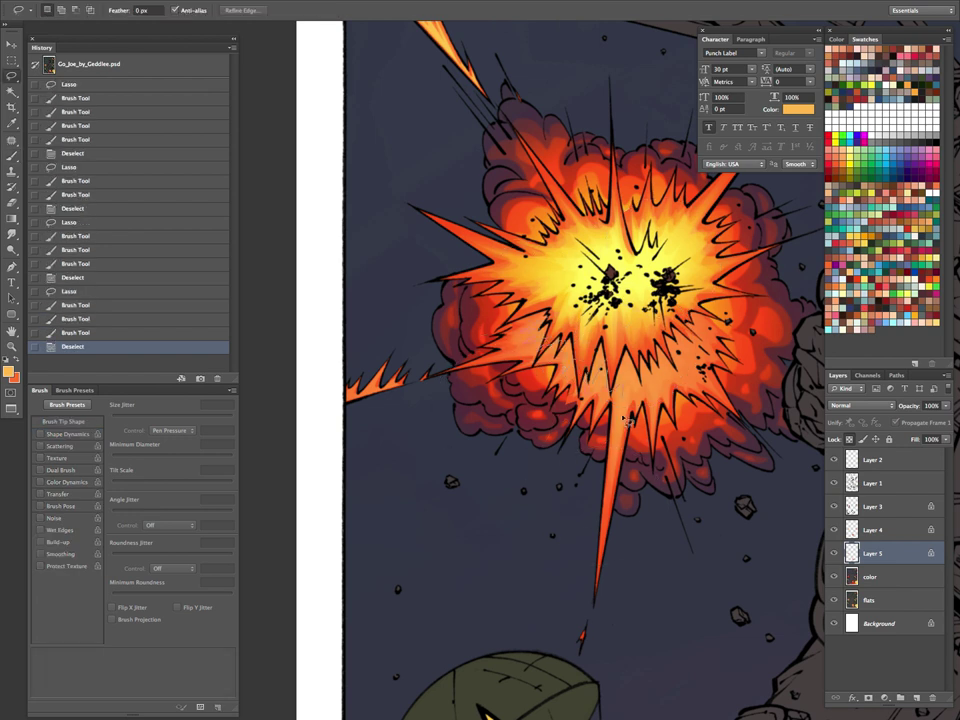
Step: Lasso the innermost rays of the lower flame, intensify their light yellow-orange glow with the airbrush, and clear the selection
left_click_drag(688, 366, 699, 331)
mouse_move(622, 385)
left_mouse_down()
mouse_move(621, 465)
mouse_move(625, 430)
mouse_move(560, 412)
left_mouse_up()
key("super+b")
left_click(788, 450)
key("b")
mouse_move(505, 387)
left_mouse_down()
mouse_move(539, 390)
mouse_move(663, 352)
left_mouse_up()
left_click_drag(540, 330, 720, 350)
key("super+d")
Step: Brighten the lower flame's rays and spike on Layer 5 with the Dodge tool on Highlights at size 250
key("o")
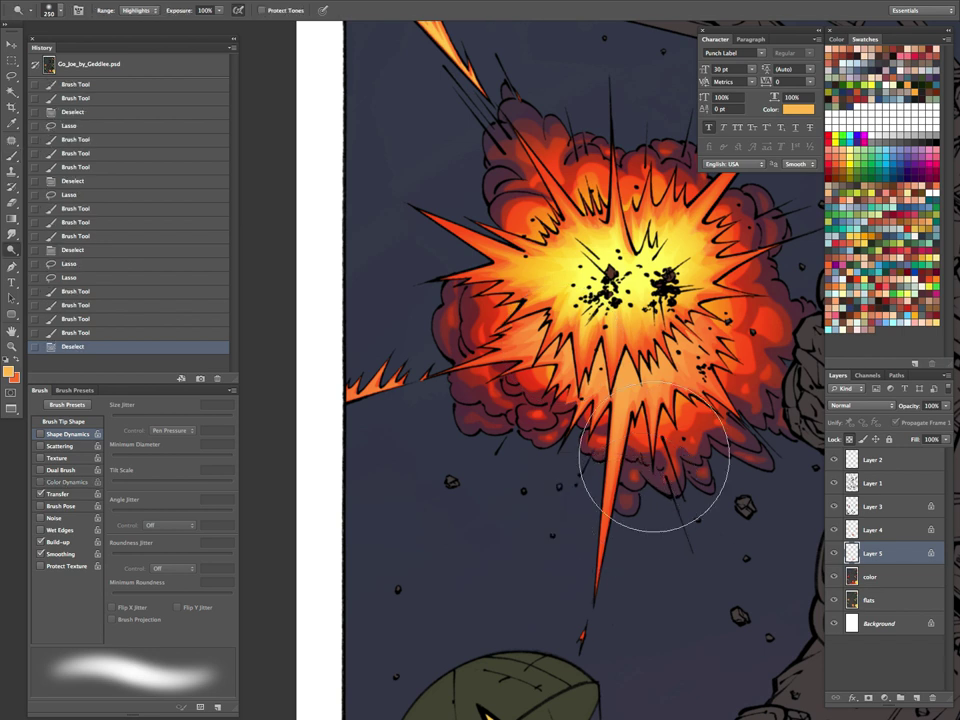
left_click_drag(622, 402, 690, 350)
mouse_move(632, 430)
left_mouse_down()
mouse_move(702, 318)
mouse_move(550, 362)
left_mouse_up()
left_click_drag(575, 520, 562, 474)
mouse_move(480, 394)
left_mouse_down()
mouse_move(432, 368)
mouse_move(345, 442)
left_mouse_up()
left_click_drag(559, 155, 572, 352)
left_click_drag(624, 72, 595, 185)
left_click_drag(446, 221, 432, 202)
mouse_move(606, 112)
left_mouse_down()
mouse_move(628, 75)
mouse_move(606, 105)
left_mouse_up()
Step: Dodge the highlights of the burst's upper flame on Layer 4
left_click(889, 530)
left_click_drag(457, 247, 428, 203)
mouse_move(714, 637)
left_mouse_down()
mouse_move(726, 472)
mouse_move(717, 447)
left_mouse_up()
mouse_move(717, 447)
left_mouse_down()
mouse_move(670, 447)
mouse_move(565, 533)
left_mouse_up()
left_click_drag(628, 474, 592, 490)
Step: Examine the explosion's rendering up close and against the whole cover without the interface
left_click_drag(555, 416, 648, 414)
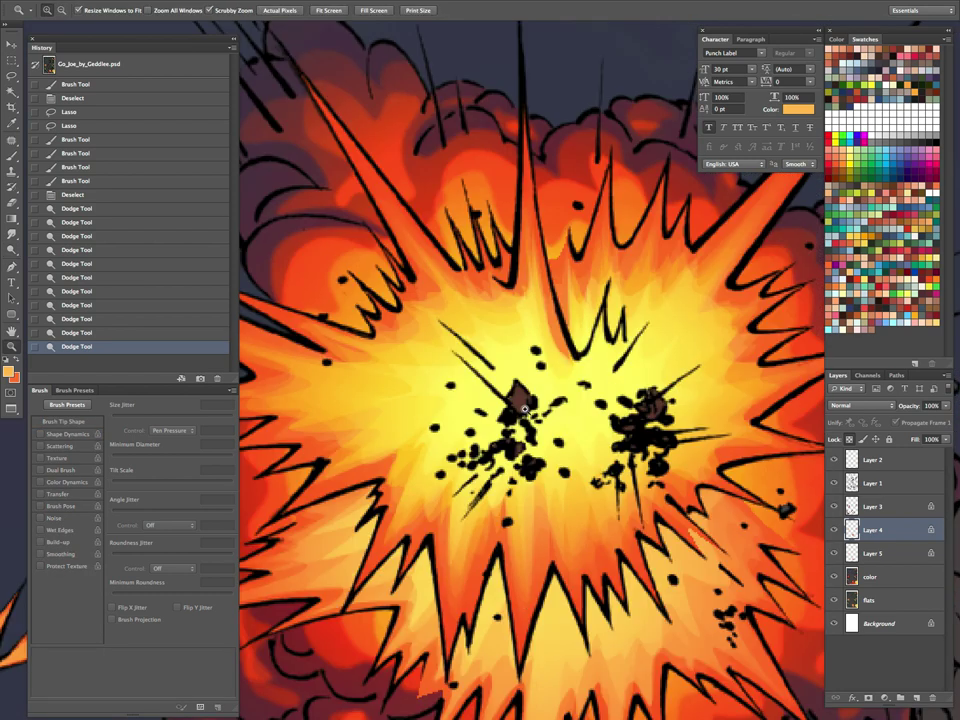
left_click_drag(524, 410, 545, 428)
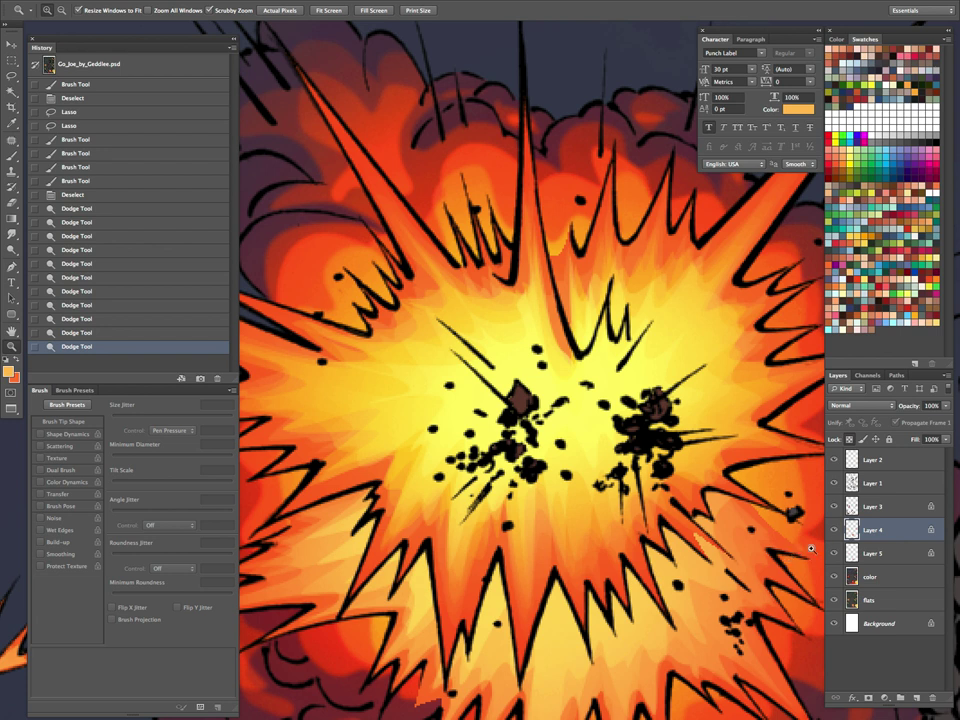
key("ctrl+0")
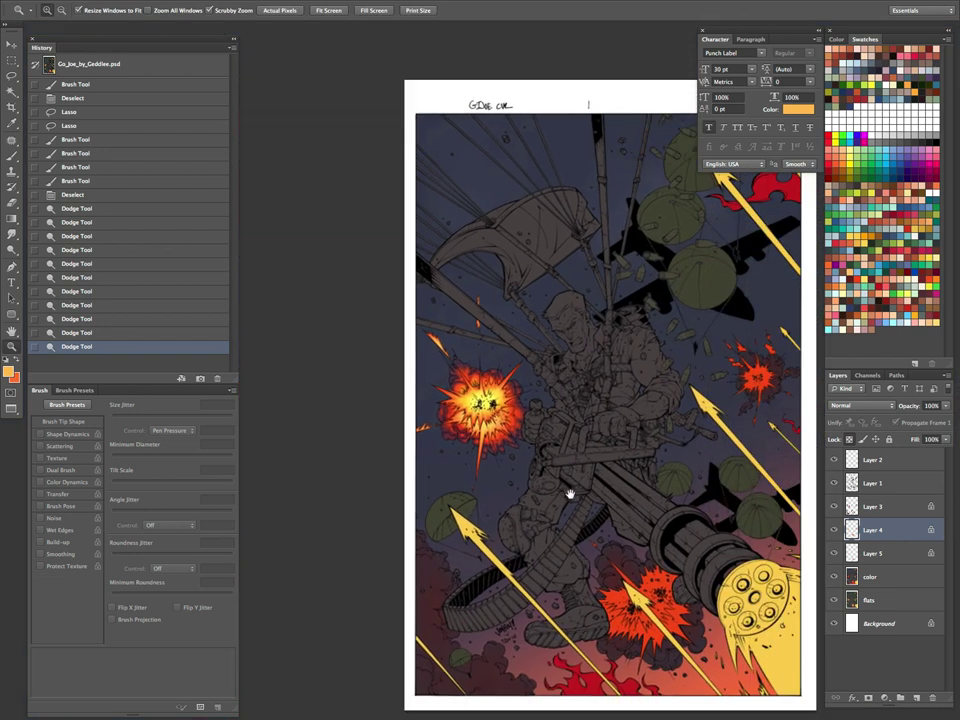
left_click_drag(570, 494, 502, 464)
left_click(577, 355)
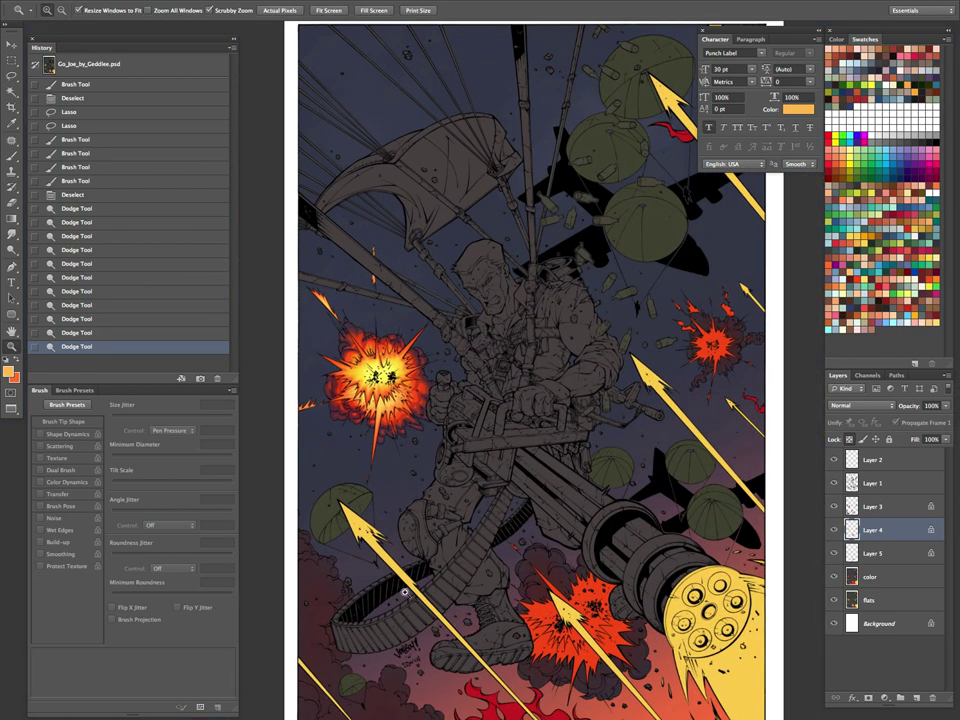
key("Tab")
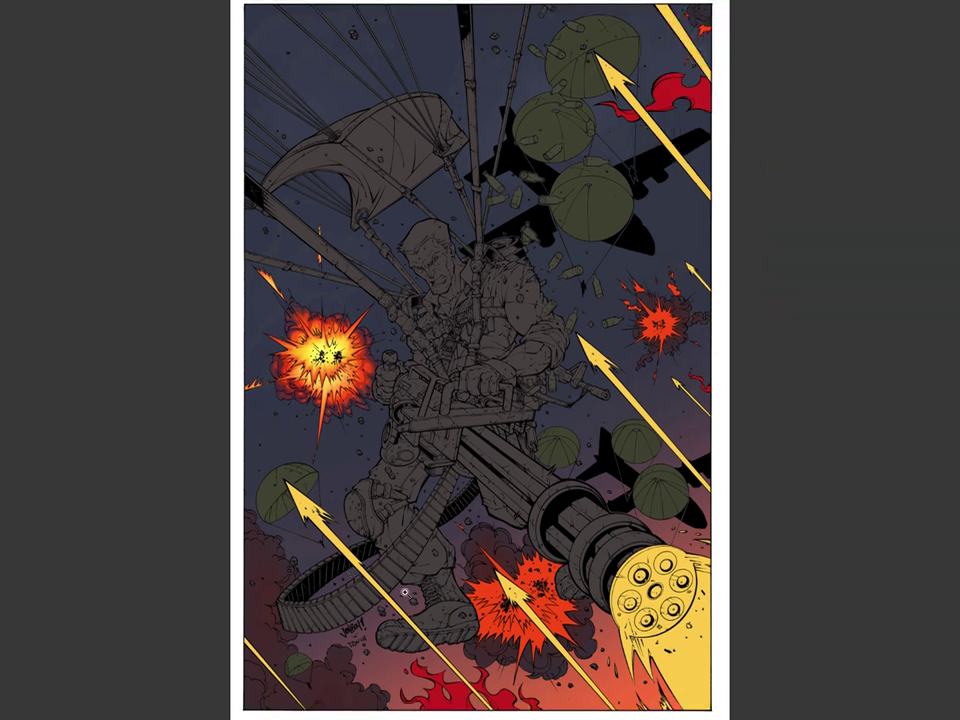
left_click_drag(340, 366, 385, 387)
left_click_drag(385, 387, 488, 484)
key("Tab")
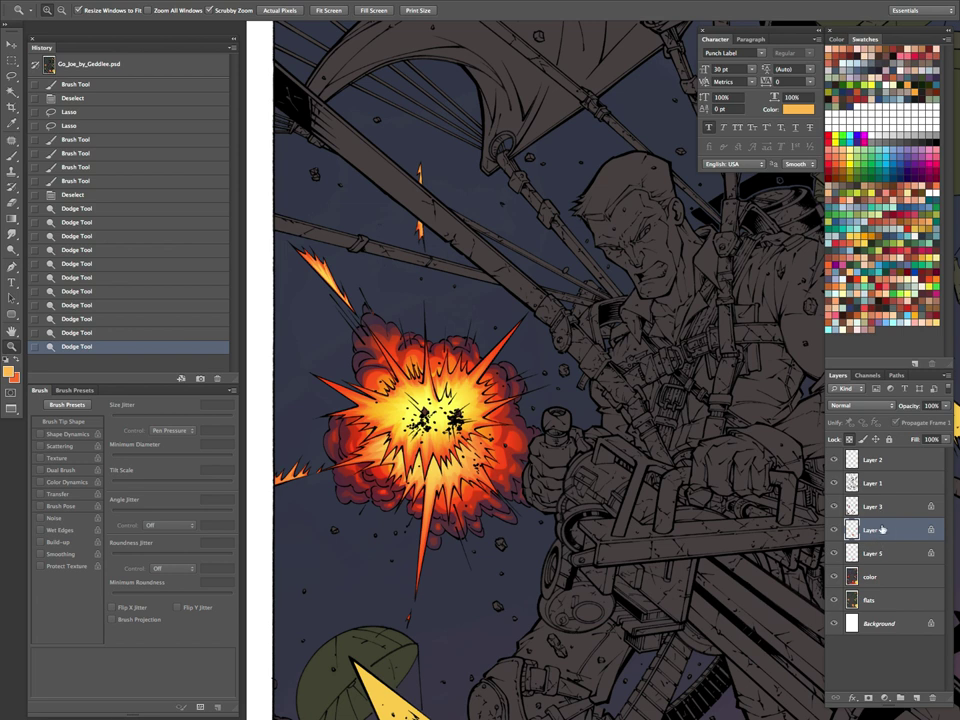
Step: Clip Layer 2 to the line art on Layer 1 with a clipping mask
left_click(873, 484)
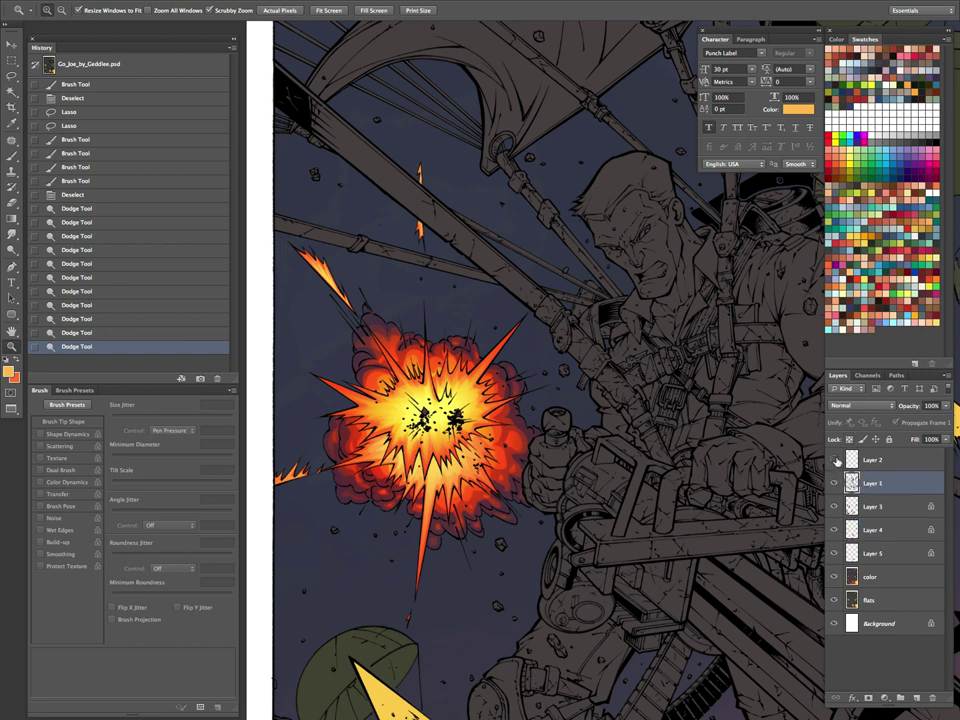
left_click(858, 463)
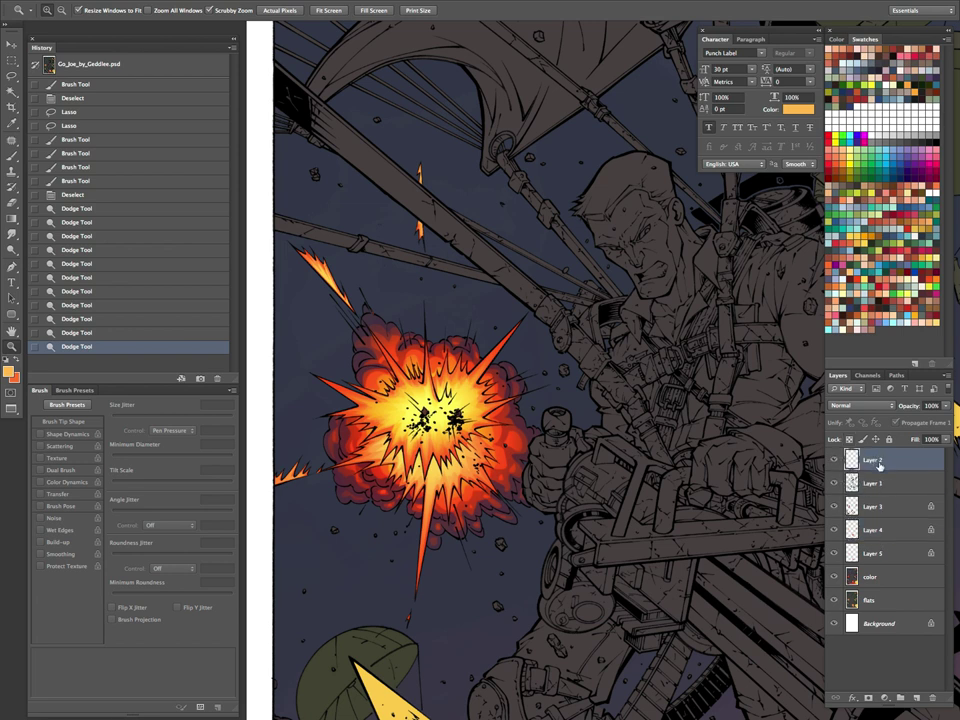
right_click(866, 462)
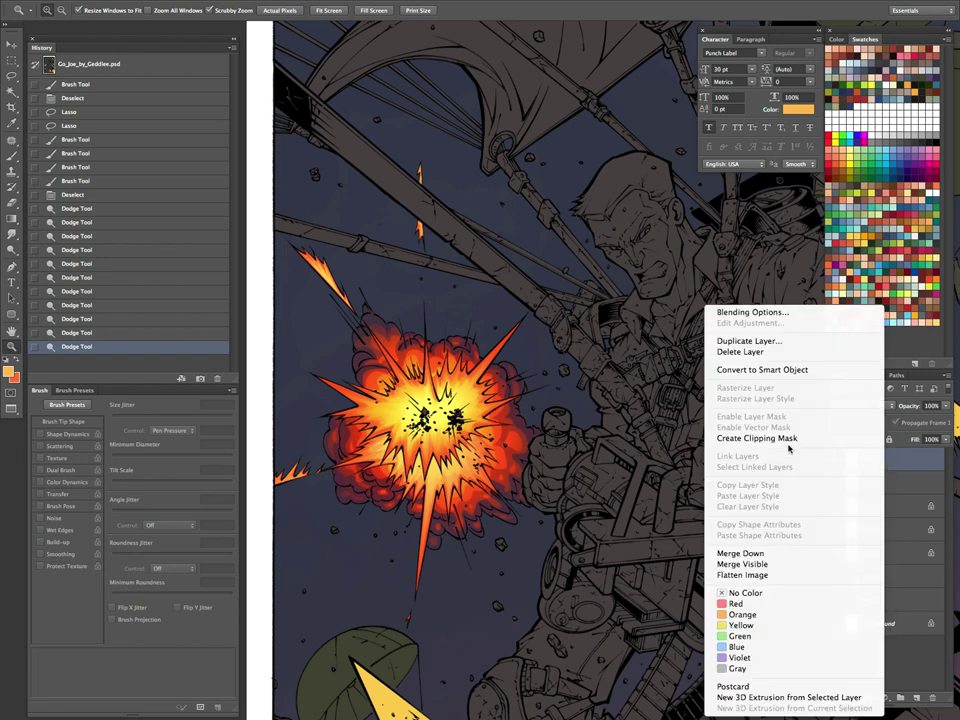
left_click(885, 434)
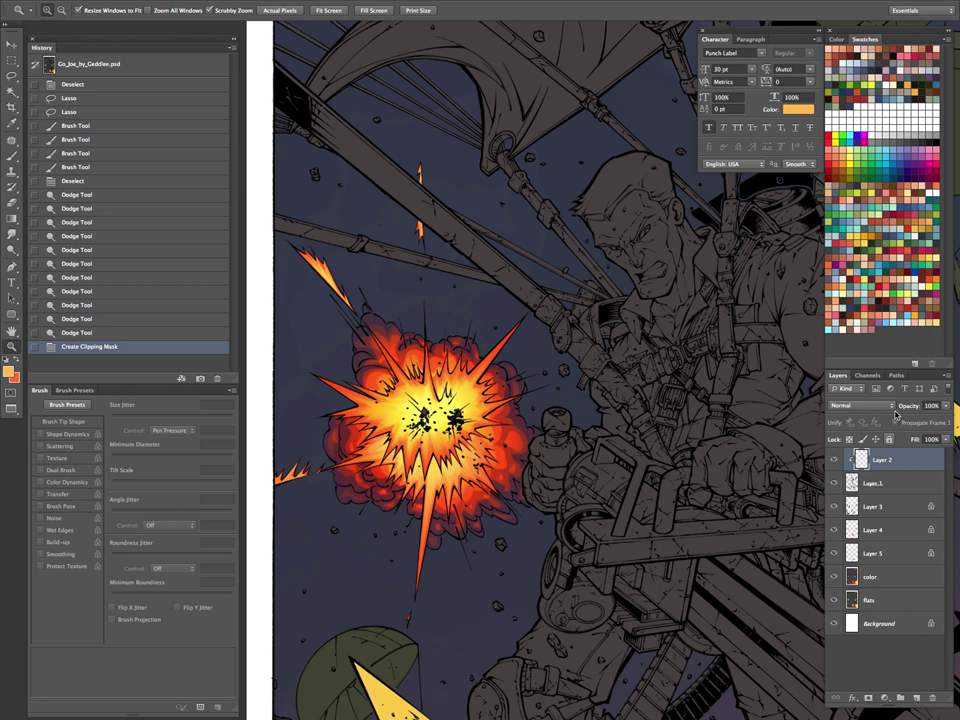
Step: Recolor the ink outlines of the burst's right-hand flame tips red on Layer 2 with the Pencil tool
left_click(856, 278)
left_click(509, 400)
key("b")
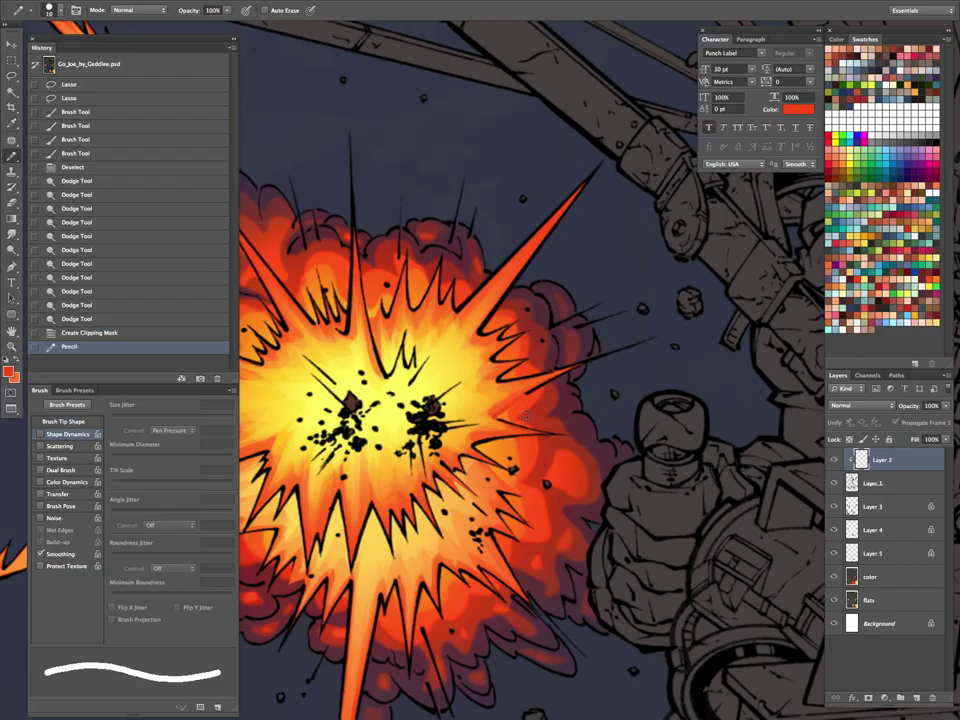
key("Tab")
left_click(552, 372)
mouse_move(502, 377)
left_mouse_down()
mouse_move(568, 332)
mouse_move(471, 336)
mouse_move(393, 302)
mouse_move(461, 221)
mouse_move(384, 206)
mouse_move(412, 150)
left_mouse_up()
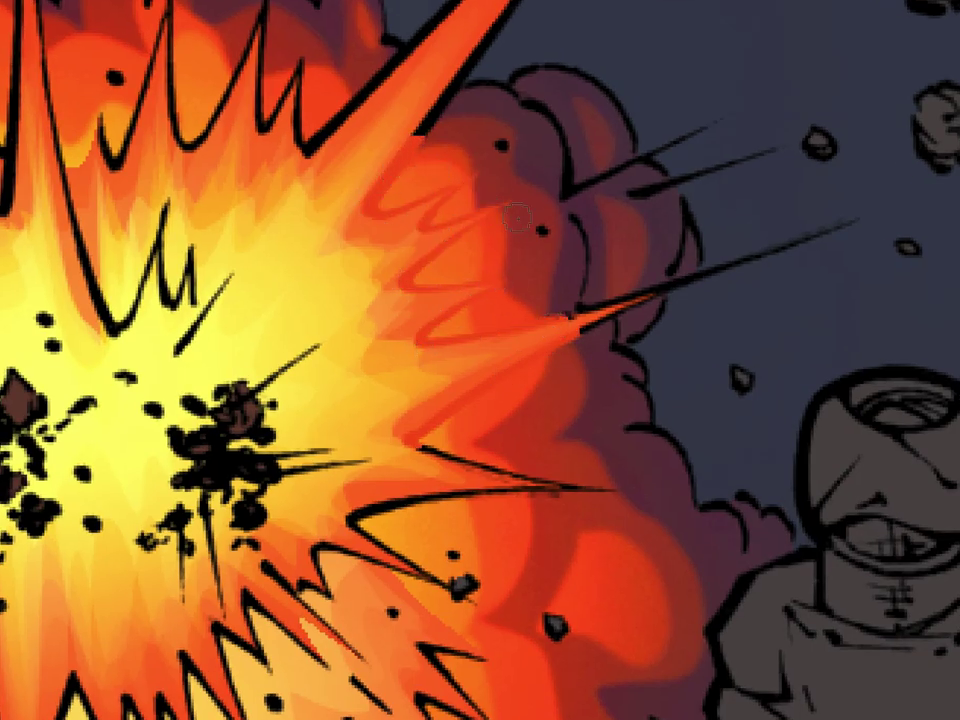
Step: Pencil red over the long spike and the two short ink streaks crossing the smoke on the burst's right side
left_click_drag(580, 315, 858, 221)
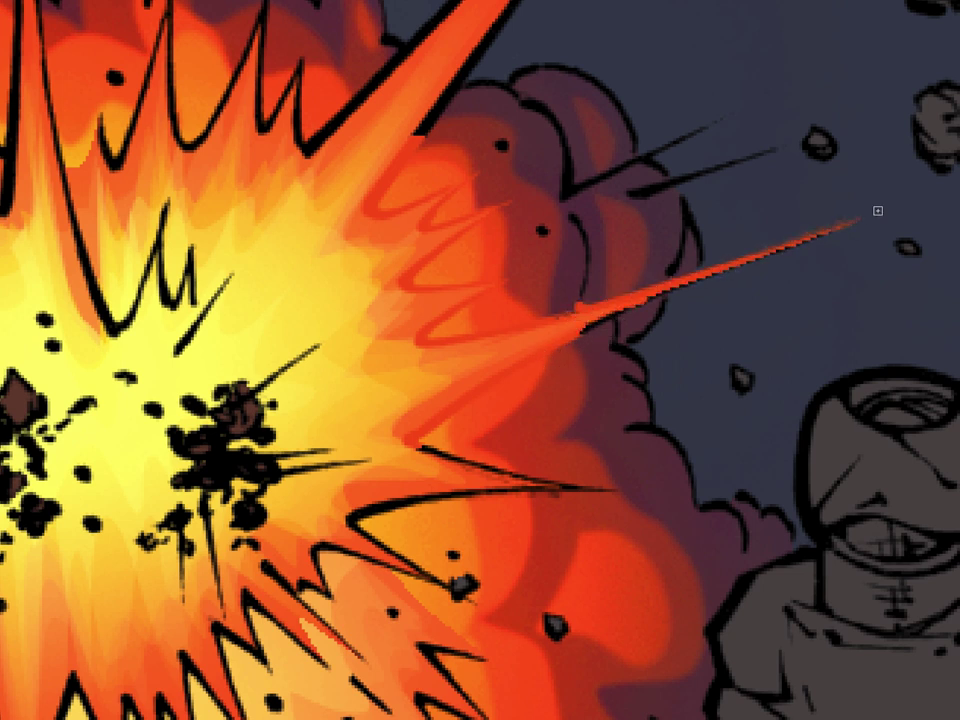
left_click_drag(653, 295, 579, 328)
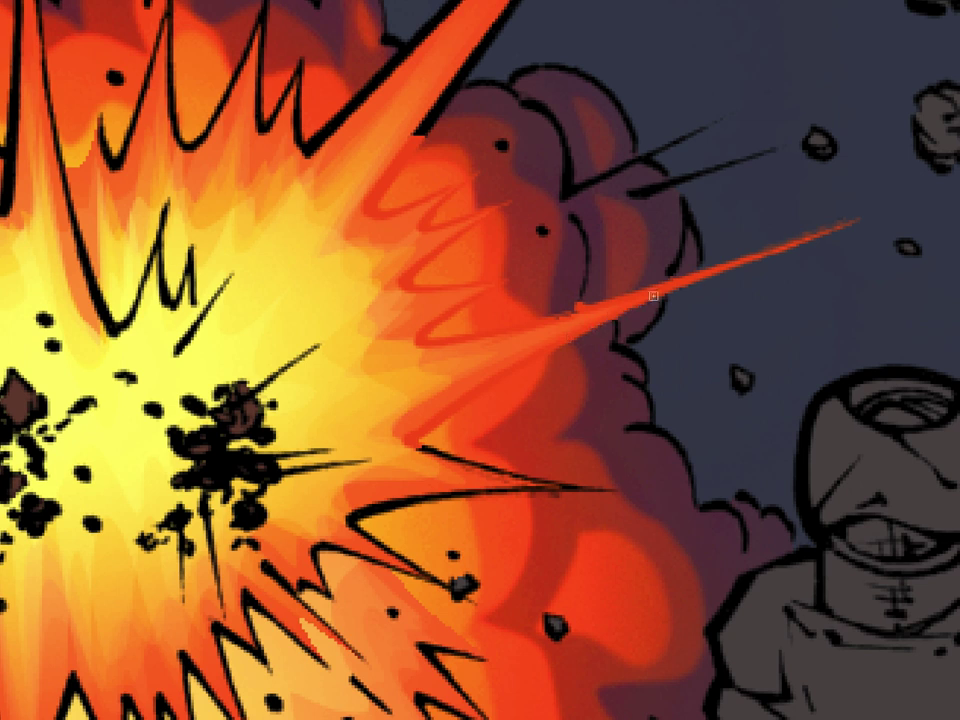
mouse_move(711, 348)
left_mouse_down()
mouse_move(690, 409)
mouse_move(656, 459)
left_mouse_up()
left_click_drag(579, 305, 720, 262)
left_click_drag(665, 232, 533, 296)
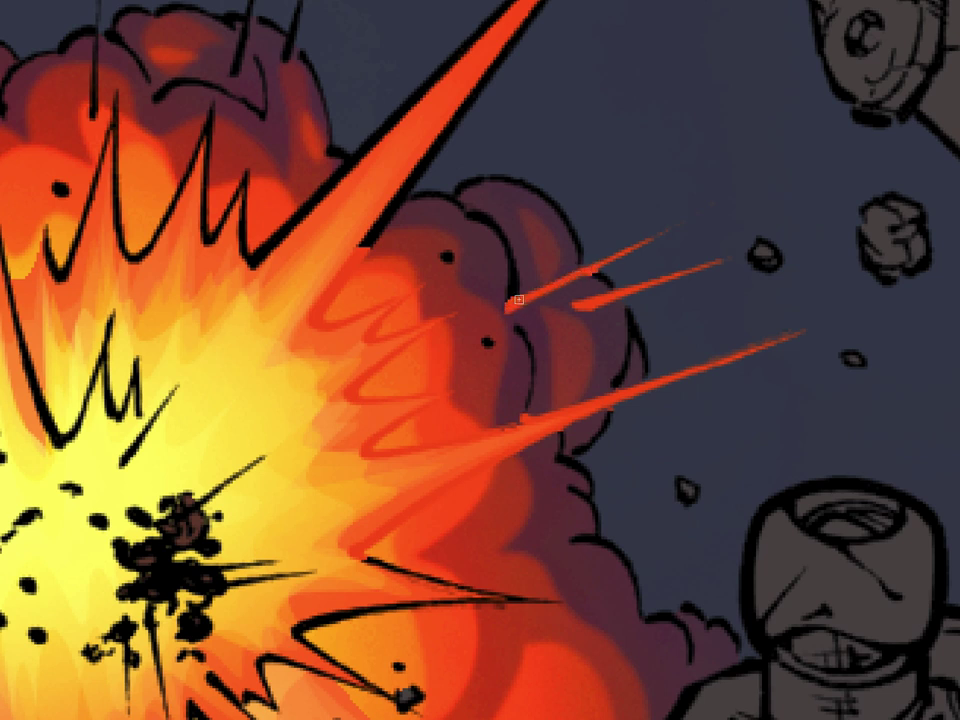
Step: Pencil red over the outlines of the burst's lower-right spike and the small jagged tips beneath it
left_click_drag(616, 563, 754, 357)
left_click_drag(502, 362, 573, 377)
mouse_move(694, 402)
left_mouse_down()
mouse_move(628, 390)
mouse_move(636, 404)
mouse_move(516, 408)
mouse_move(433, 438)
mouse_move(524, 499)
left_mouse_up()
left_click_drag(444, 443, 503, 493)
left_click_drag(418, 459, 556, 518)
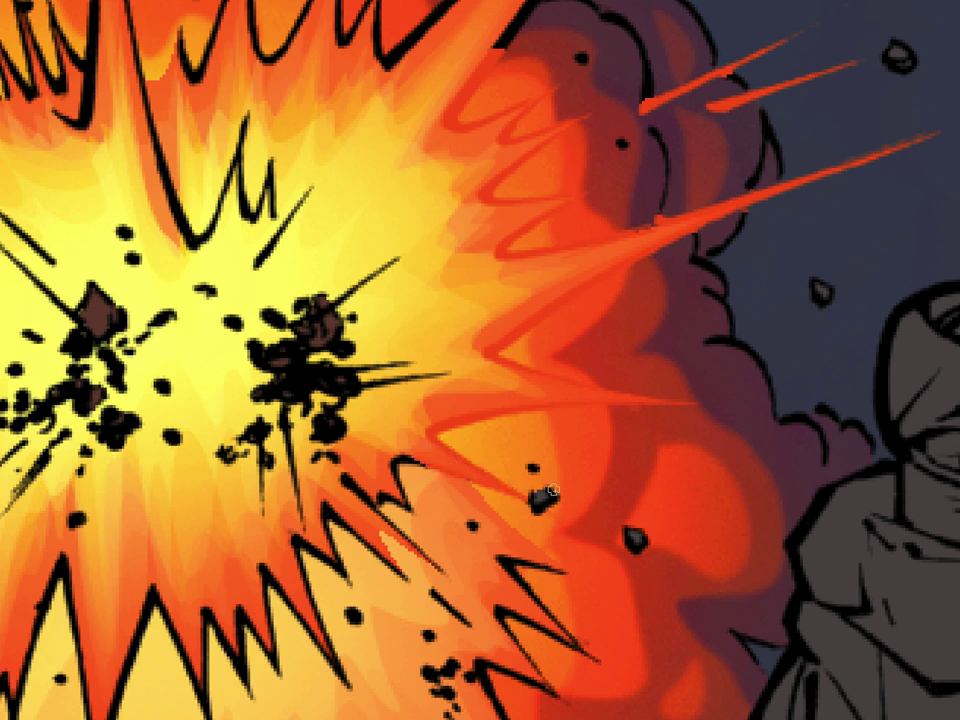
left_click_drag(542, 470, 572, 279)
mouse_move(436, 316)
left_mouse_down()
mouse_move(376, 296)
mouse_move(468, 380)
left_mouse_up()
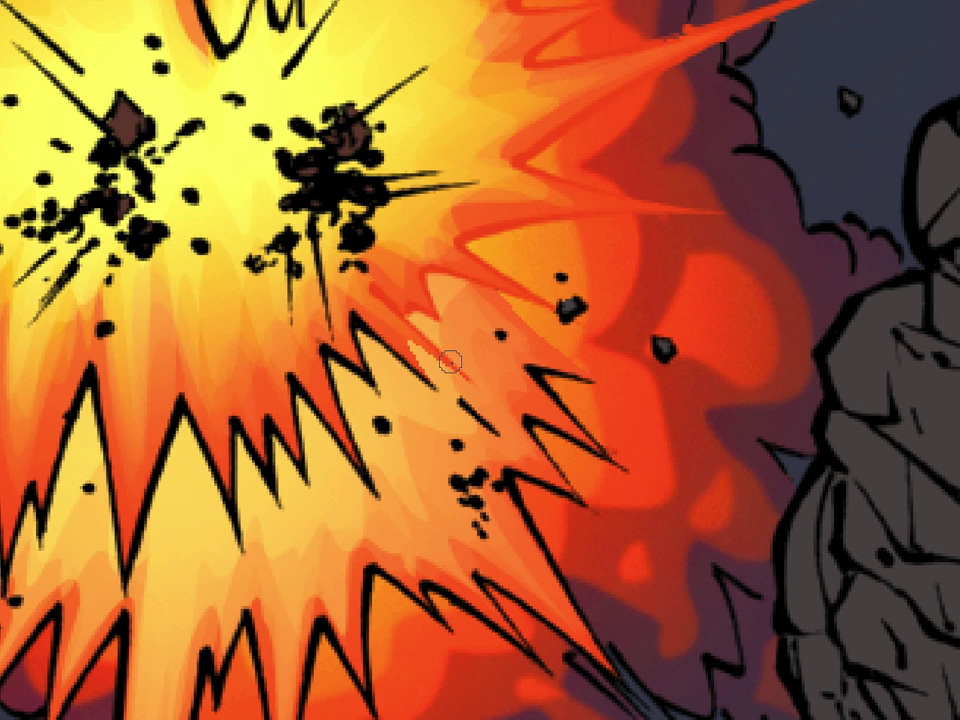
Step: Lasso the jagged flame outlines across the burst's lower-right part and fill their ink with red
key("Tab")
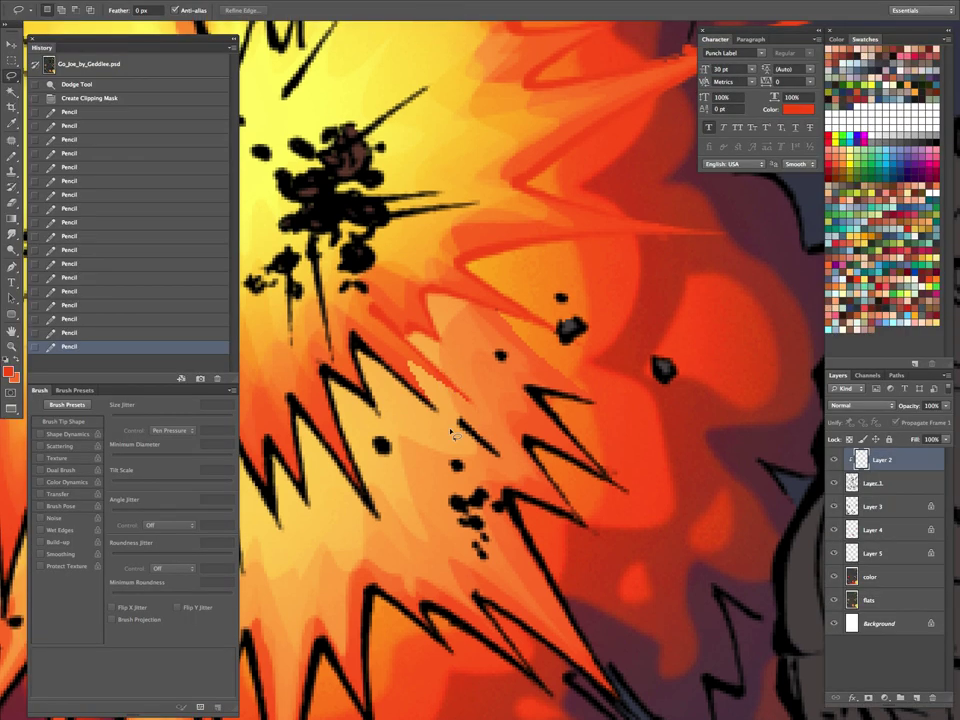
key("Tab")
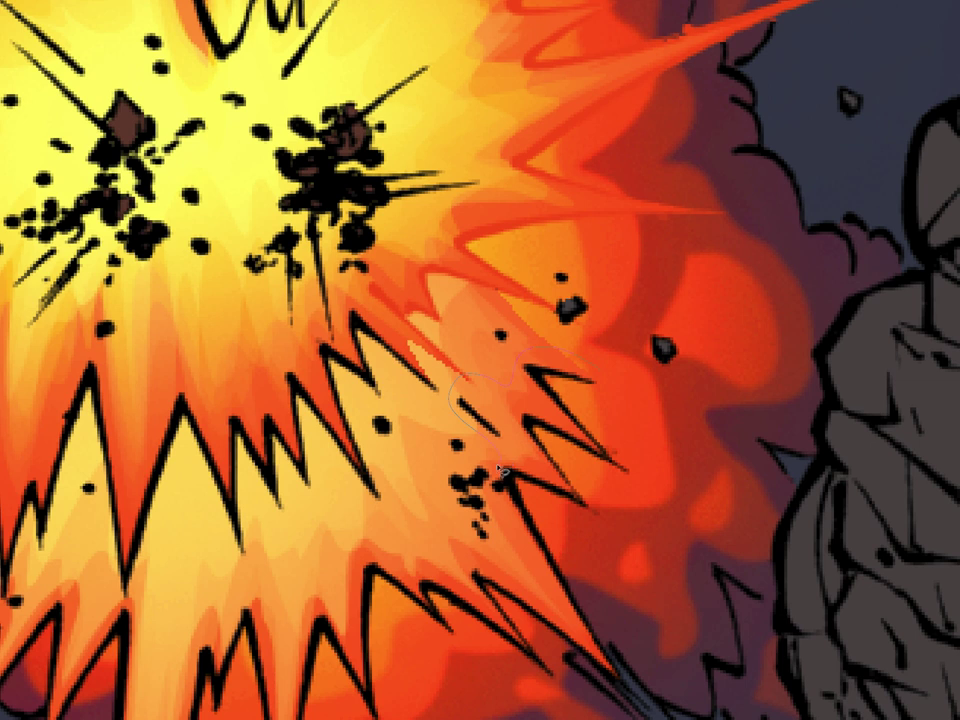
left_click_drag(651, 463, 613, 360)
left_click_drag(587, 417, 633, 256)
left_click_drag(496, 210, 445, 238)
mouse_move(428, 360)
left_mouse_down()
mouse_move(259, 418)
mouse_move(256, 228)
left_mouse_up()
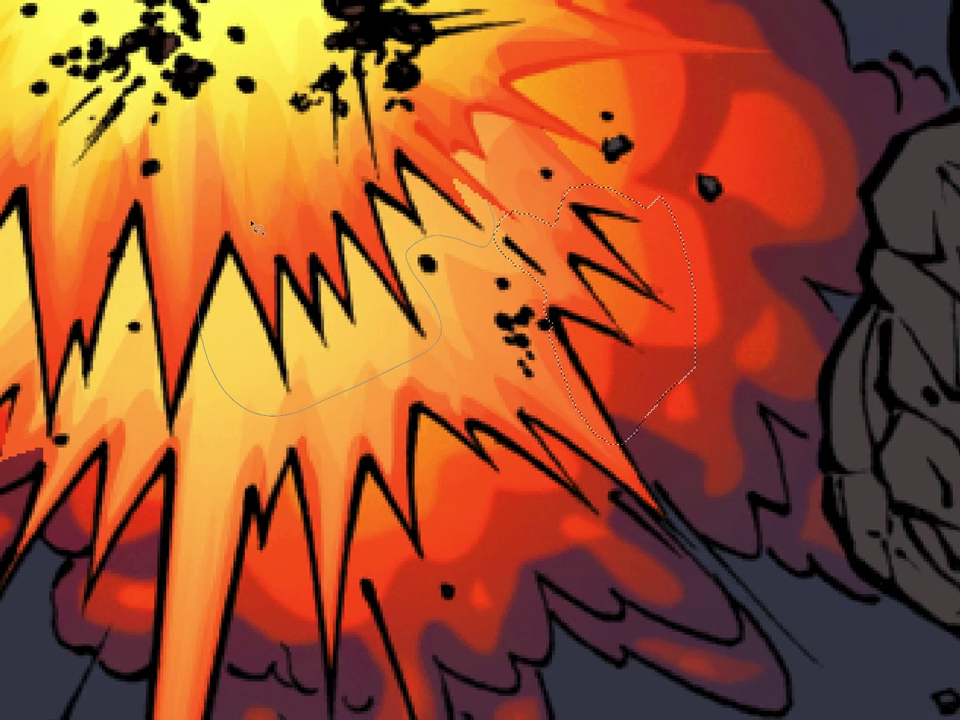
left_click_drag(388, 130, 400, 136)
mouse_move(584, 417)
left_mouse_down()
mouse_move(572, 283)
mouse_move(642, 395)
mouse_move(560, 328)
mouse_move(537, 324)
mouse_move(545, 369)
mouse_move(427, 366)
left_mouse_up()
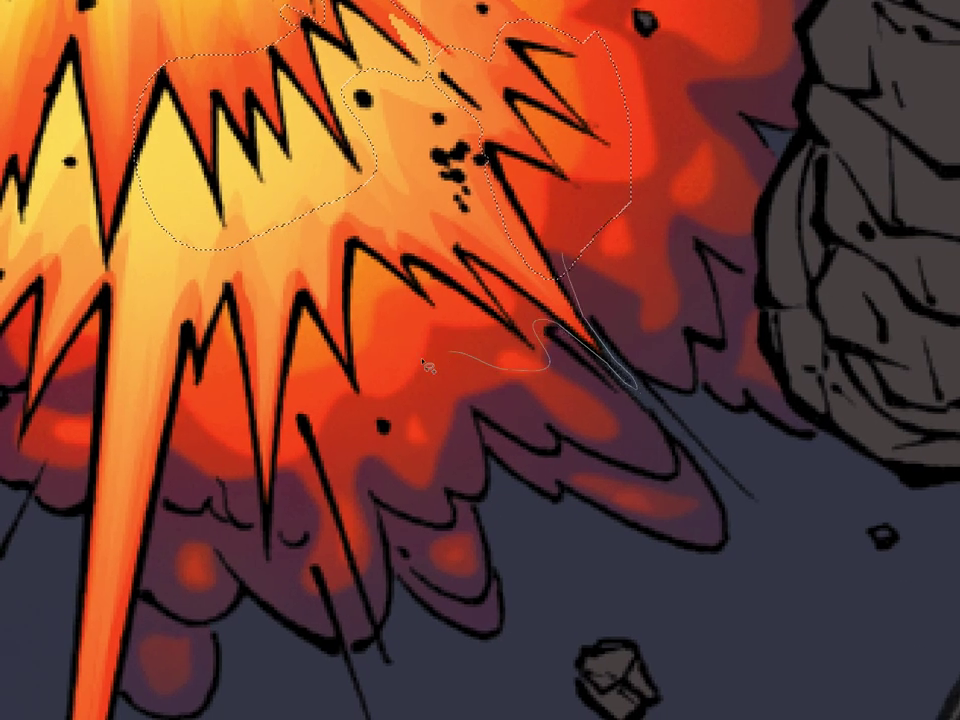
left_click_drag(268, 270, 438, 232)
left_click_drag(533, 250, 535, 252)
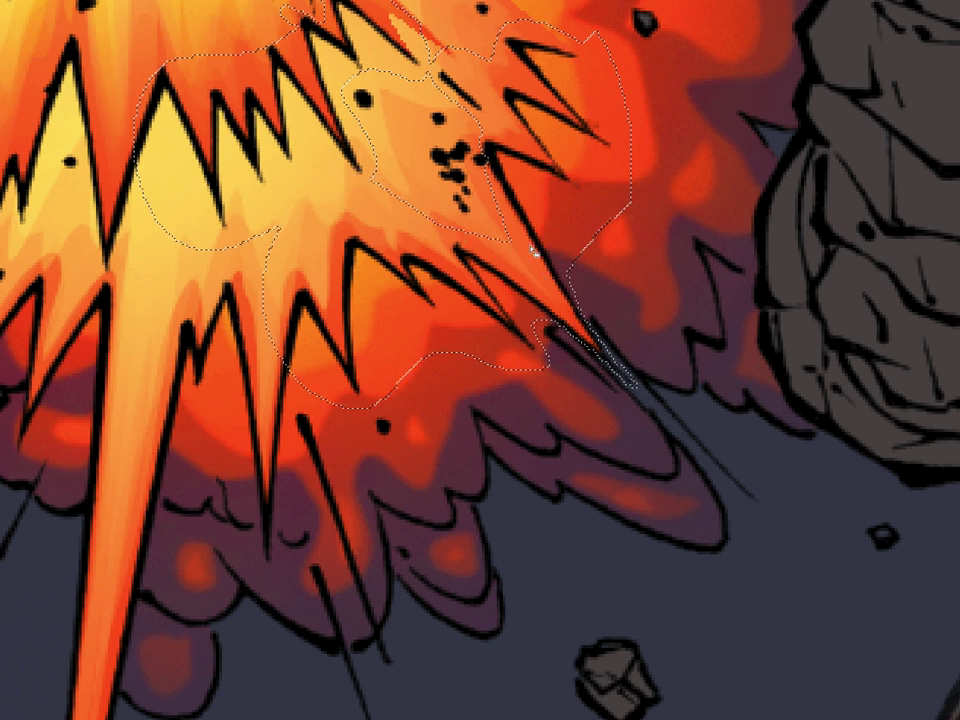
key("Delete")
key("ctrl+d")
Step: Lasso the thin ink streaks beside the lower-right flame tip and fill them with red
mouse_move(592, 328)
left_mouse_down()
mouse_move(771, 522)
mouse_move(719, 445)
mouse_move(649, 382)
mouse_move(599, 291)
mouse_move(574, 350)
mouse_move(578, 310)
left_mouse_up()
mouse_move(622, 390)
left_mouse_down()
mouse_move(537, 342)
mouse_move(514, 294)
left_mouse_up()
key("alt+BackSpace")
key("ctrl+d")
Step: Lasso the upper of the two thin ink streaks below the burst and fill it with red
left_click_drag(512, 434, 598, 355)
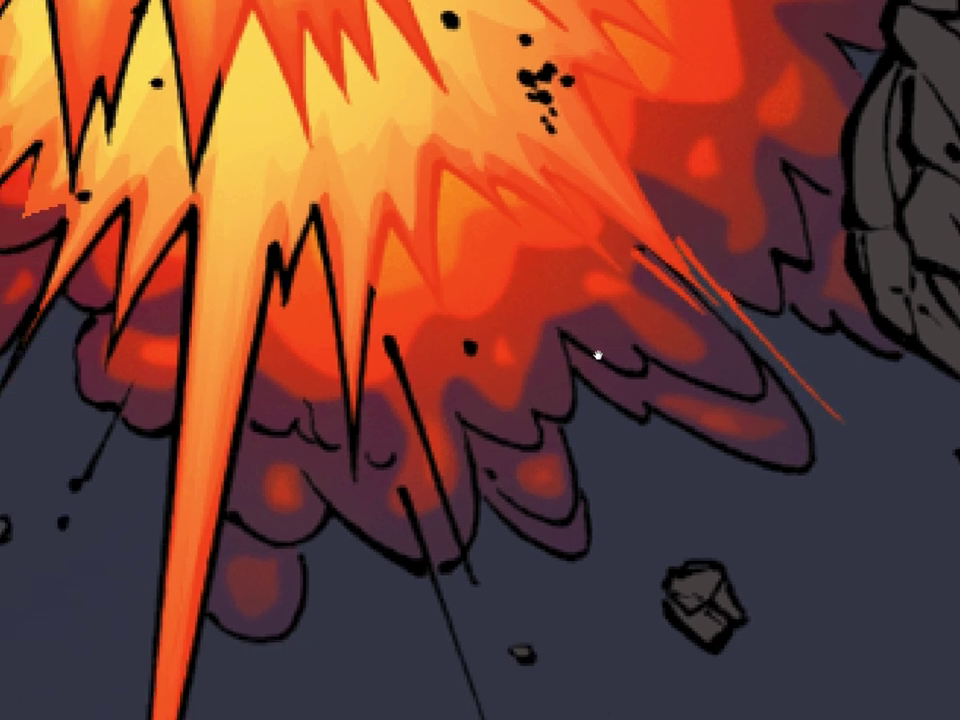
left_click_drag(383, 381, 463, 563)
mouse_move(535, 522)
left_mouse_down()
mouse_move(490, 370)
mouse_move(440, 335)
left_mouse_up()
key("shift+F5")
key("ctrl+d")
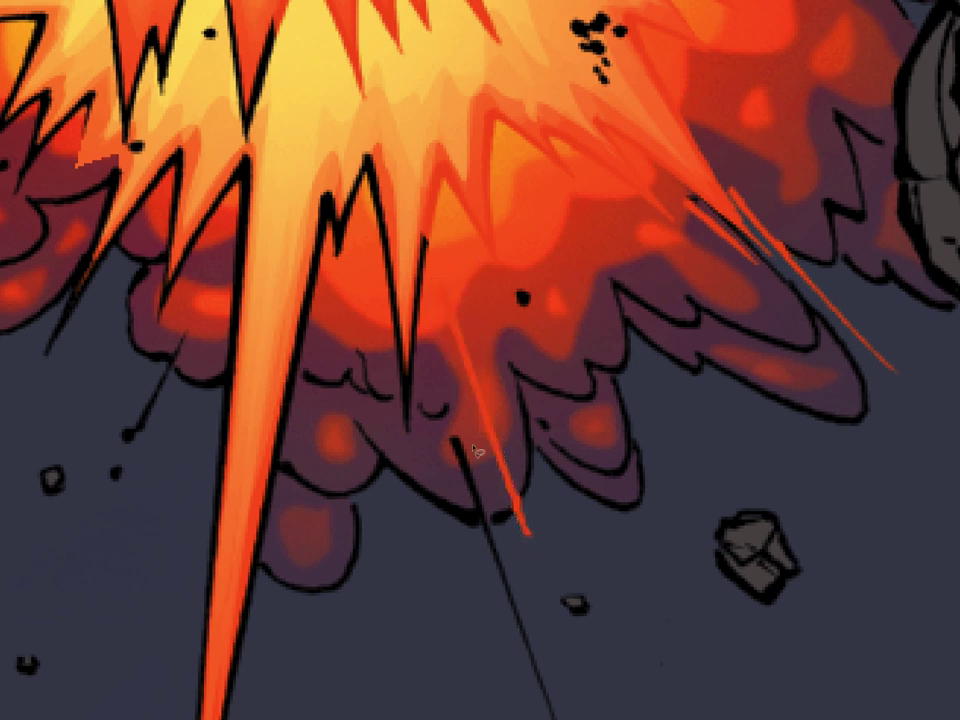
mouse_move(450, 455)
left_mouse_down()
mouse_move(480, 518)
mouse_move(472, 446)
left_mouse_up()
mouse_move(530, 534)
left_mouse_down()
mouse_move(493, 291)
mouse_move(480, 270)
mouse_move(469, 300)
left_mouse_up()
key("ctrl+d")
Step: Lasso the long downward spike, its neighbouring streaks and the lower-left flame edges, and fill their ink with red
left_click_drag(547, 313, 778, 440)
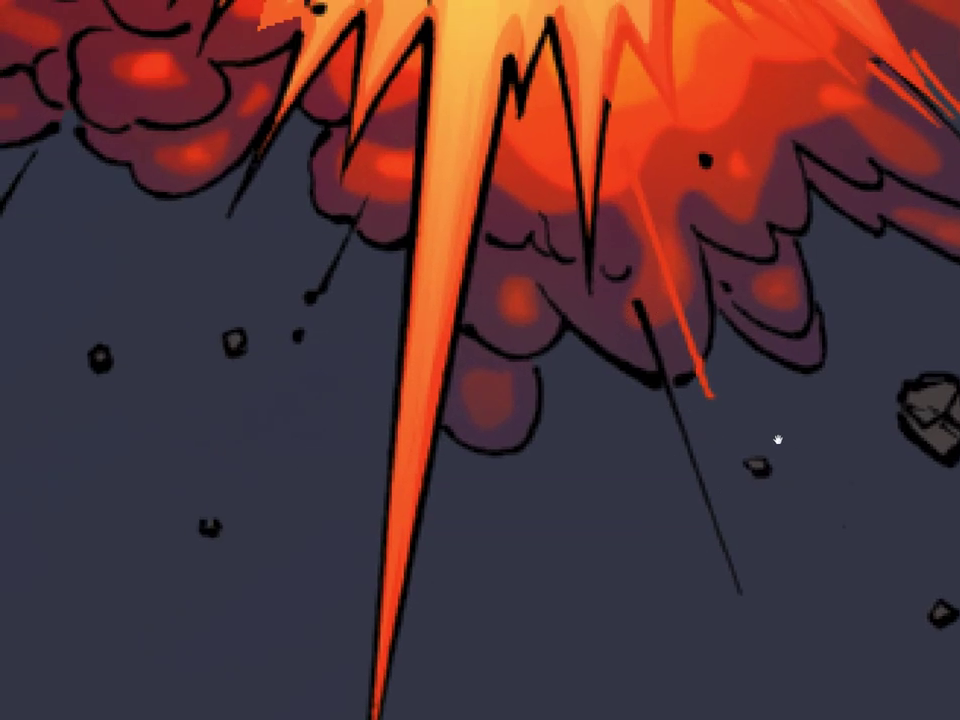
mouse_move(491, 207)
left_mouse_down()
mouse_move(460, 392)
mouse_move(482, 454)
mouse_move(422, 574)
mouse_move(429, 274)
mouse_move(437, 250)
mouse_move(510, 228)
left_mouse_up()
mouse_move(458, 600)
left_mouse_down()
mouse_move(570, 195)
mouse_move(476, 253)
mouse_move(532, 188)
left_mouse_up()
left_click_drag(606, 120, 502, 555)
left_click_drag(616, 70, 596, 306)
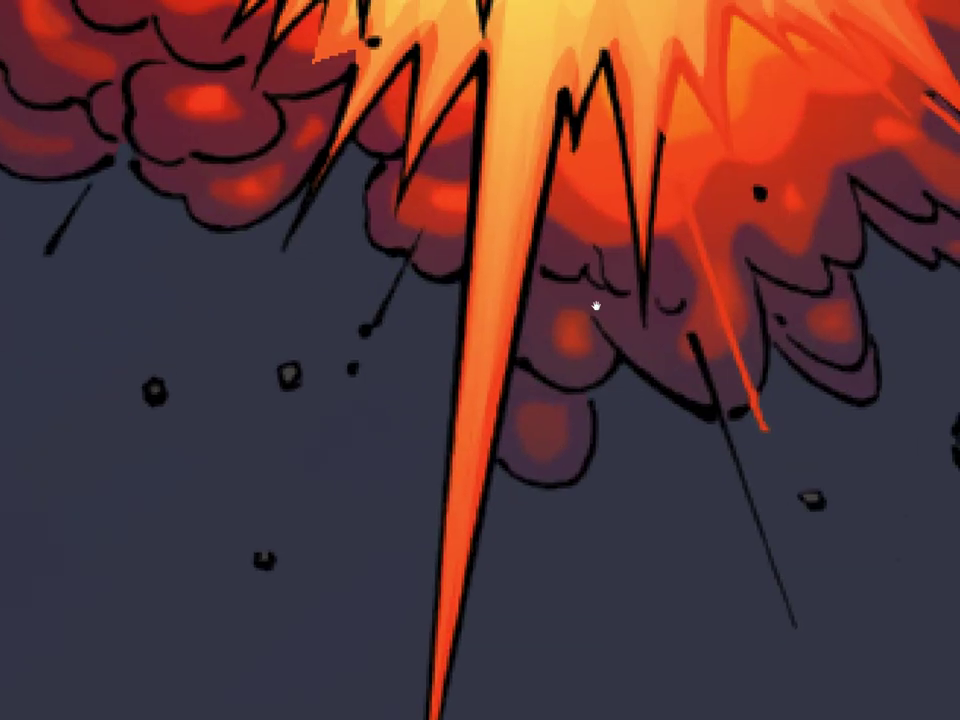
mouse_move(360, 586)
left_mouse_down()
mouse_move(364, 555)
mouse_move(322, 647)
mouse_move(392, 500)
mouse_move(349, 497)
left_mouse_up()
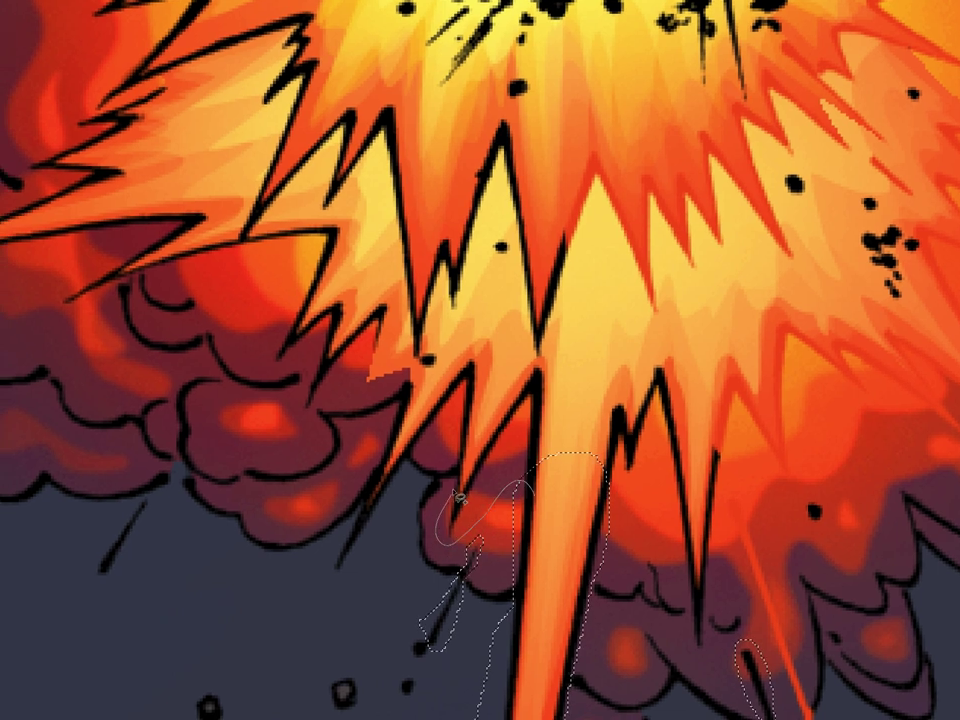
mouse_move(460, 460)
left_mouse_down()
mouse_move(427, 458)
mouse_move(350, 586)
mouse_move(392, 427)
mouse_move(350, 395)
mouse_move(311, 399)
mouse_move(279, 373)
mouse_move(358, 108)
left_mouse_up()
mouse_move(503, 130)
left_mouse_down()
mouse_move(438, 313)
mouse_move(506, 145)
mouse_move(499, 113)
left_mouse_up()
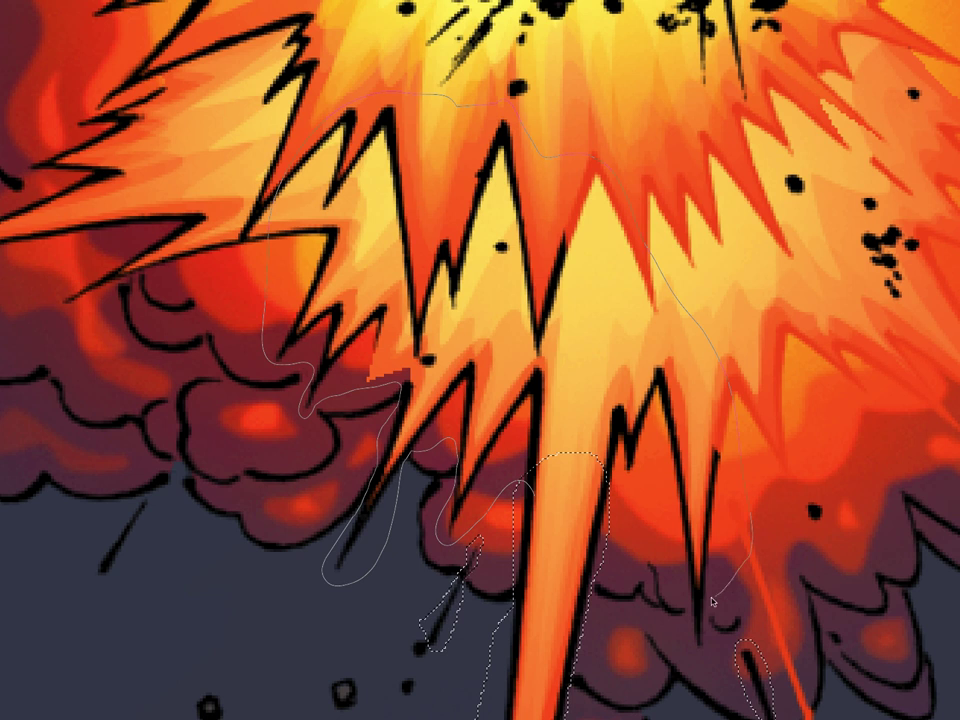
left_click_drag(561, 525, 556, 526)
key("alt+BackSpace")
key("ctrl+d")
Step: Lasso the left flame's outlines, the adjoining shard tips and the streak below the smoke, and fill their ink with red
mouse_move(433, 371)
left_mouse_down()
mouse_move(755, 447)
mouse_move(750, 438)
left_mouse_up()
mouse_move(482, 578)
left_mouse_down()
mouse_move(419, 654)
mouse_move(480, 582)
left_mouse_up()
left_click_drag(663, 467, 773, 511)
mouse_move(728, 322)
left_mouse_down()
mouse_move(634, 386)
mouse_move(579, 394)
mouse_move(490, 432)
left_mouse_up()
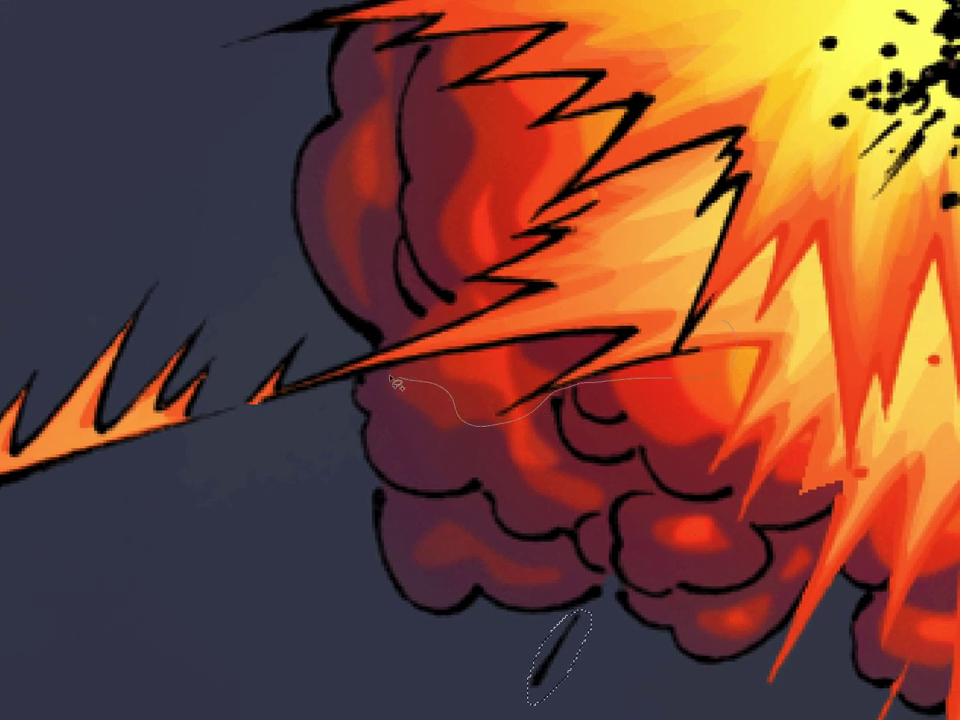
mouse_move(190, 455)
left_mouse_down()
mouse_move(180, 318)
mouse_move(380, 305)
mouse_move(366, 347)
mouse_move(336, 328)
mouse_move(368, 354)
mouse_move(445, 326)
mouse_move(476, 307)
mouse_move(463, 294)
mouse_move(477, 181)
mouse_move(718, 84)
mouse_move(788, 212)
mouse_move(718, 380)
left_mouse_up()
key("alt+BackSpace")
key("ctrl+d")
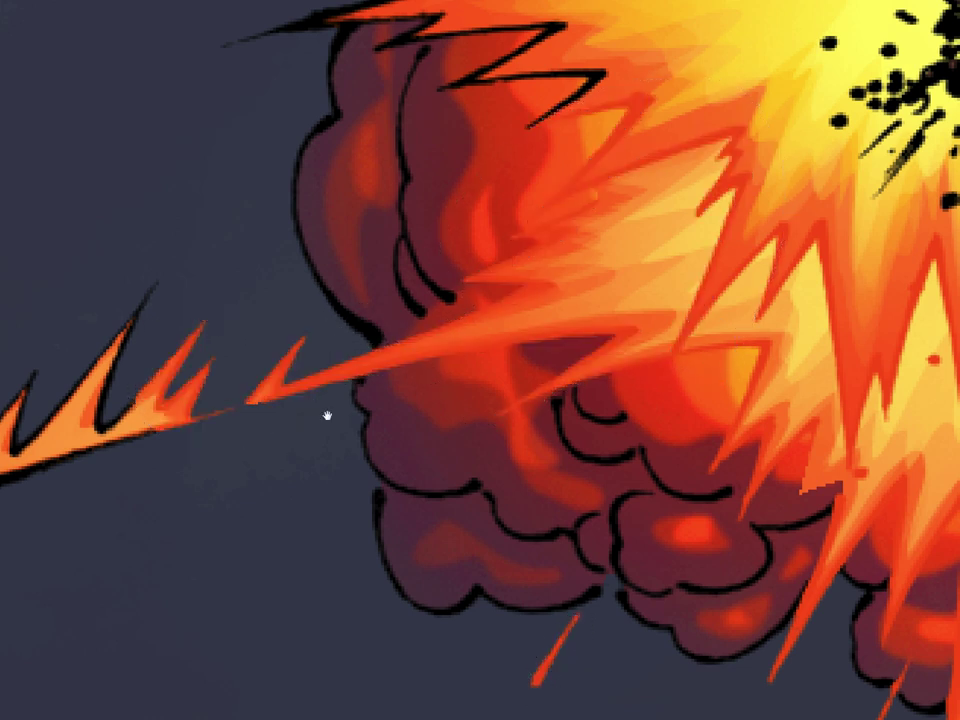
Step: Lasso the rest of the flame shard at the cover's left border and fill its outline with red
left_click_drag(328, 416, 661, 391)
mouse_move(583, 291)
left_mouse_down()
mouse_move(536, 420)
mouse_move(313, 484)
mouse_move(311, 396)
mouse_move(328, 332)
mouse_move(534, 218)
left_mouse_up()
key("alt+BackSpace")
key("ctrl+d")
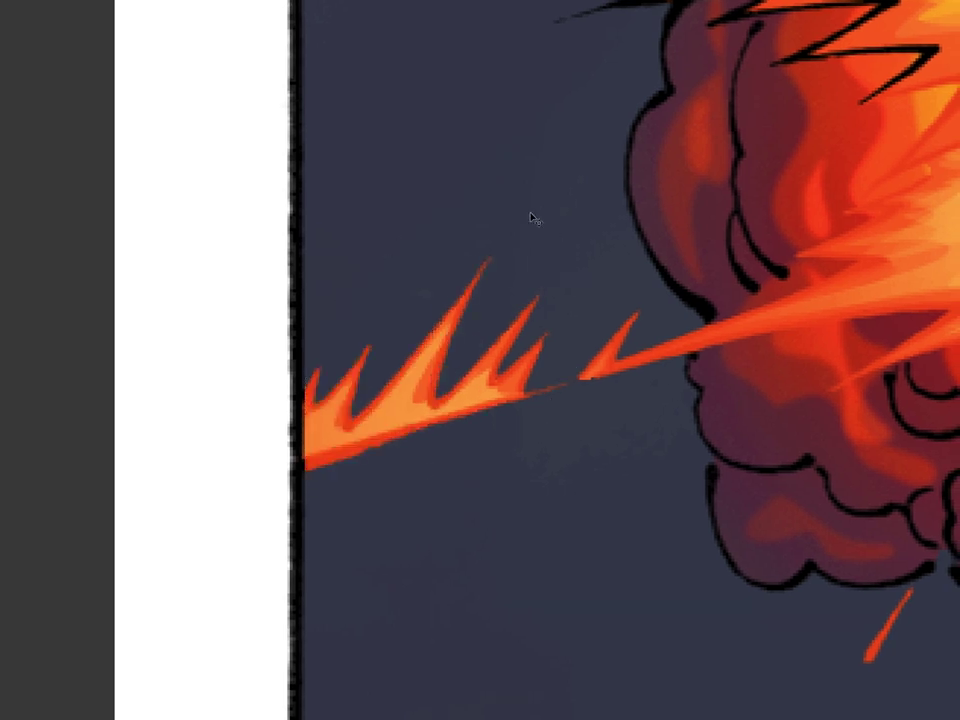
Step: Lasso the burst's upper-left spikes and nearby small flame tips, and fill their outlines with red
left_click_drag(780, 262, 566, 462)
mouse_move(583, 530)
left_mouse_down()
mouse_move(417, 511)
mouse_move(405, 455)
mouse_move(358, 478)
mouse_move(180, 471)
mouse_move(180, 216)
mouse_move(404, 192)
mouse_move(540, 250)
left_mouse_up()
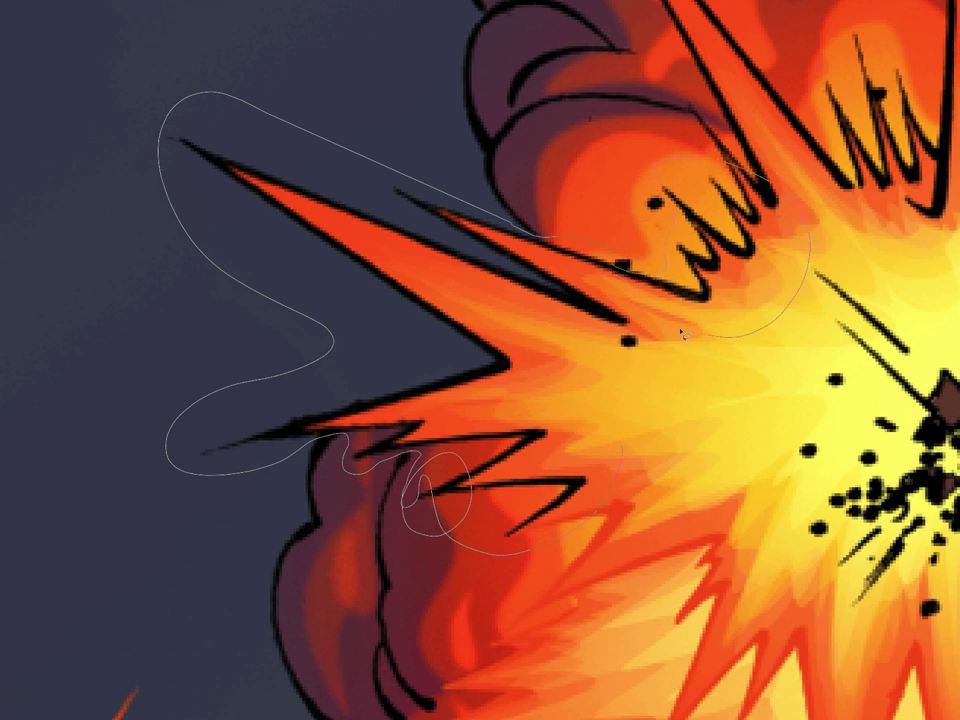
left_click_drag(580, 380, 626, 455)
key("Delete")
key("ctrl+d")
Step: Recolor the outlines of the diagonal upper spike, the small tips beside it and the tall central spike red
mouse_move(740, 361)
left_mouse_down()
mouse_move(442, 554)
mouse_move(307, 684)
left_mouse_up()
mouse_move(268, 277)
left_mouse_down()
mouse_move(146, 134)
mouse_move(220, 327)
left_mouse_up()
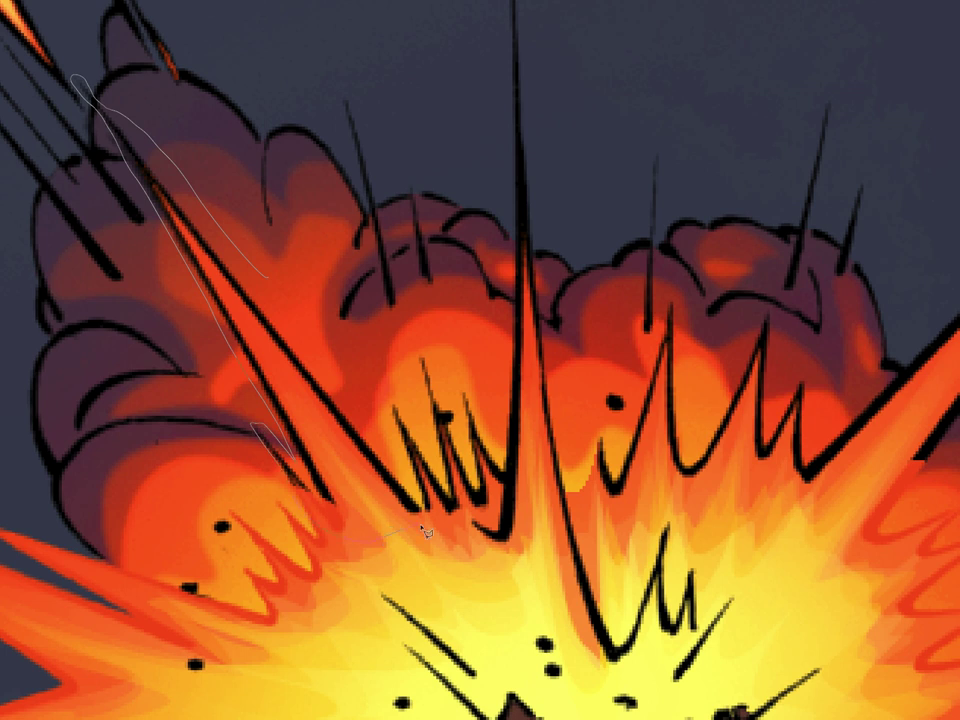
left_click_drag(376, 433, 268, 278)
mouse_move(388, 360)
left_mouse_down()
mouse_move(379, 466)
mouse_move(520, 484)
left_mouse_up()
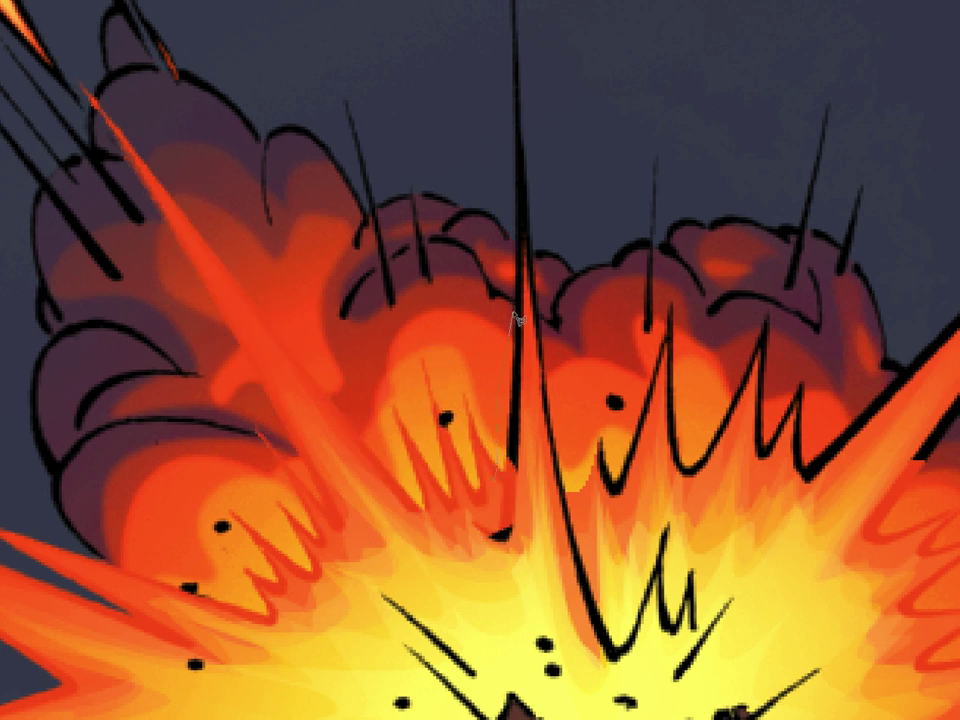
mouse_move(513, 320)
left_mouse_down()
mouse_move(518, 56)
mouse_move(541, 244)
left_mouse_up()
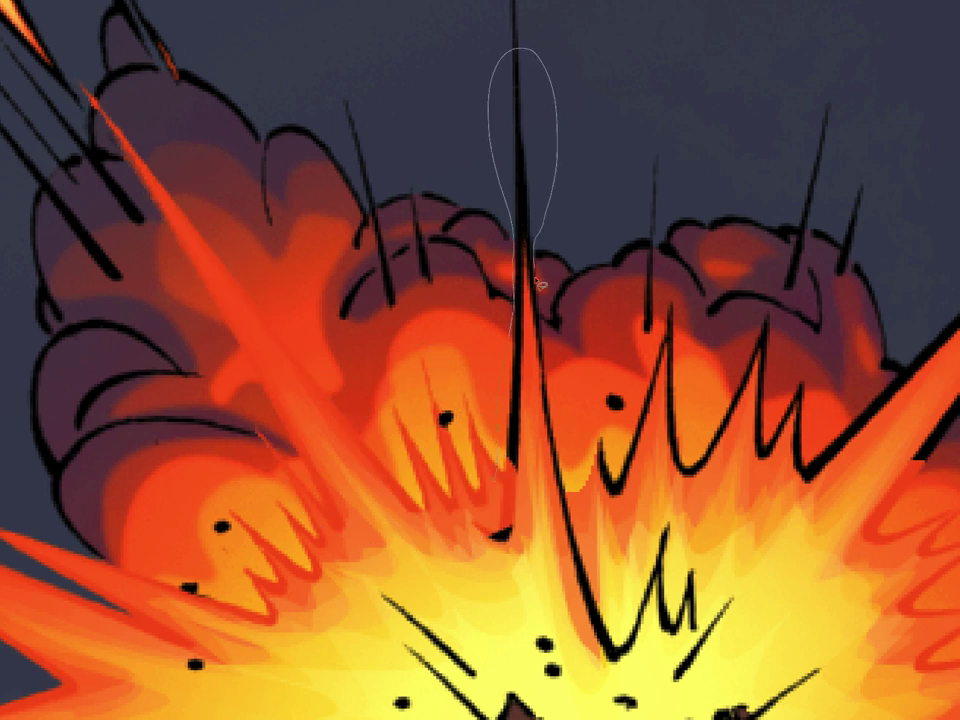
left_click_drag(576, 633, 489, 467)
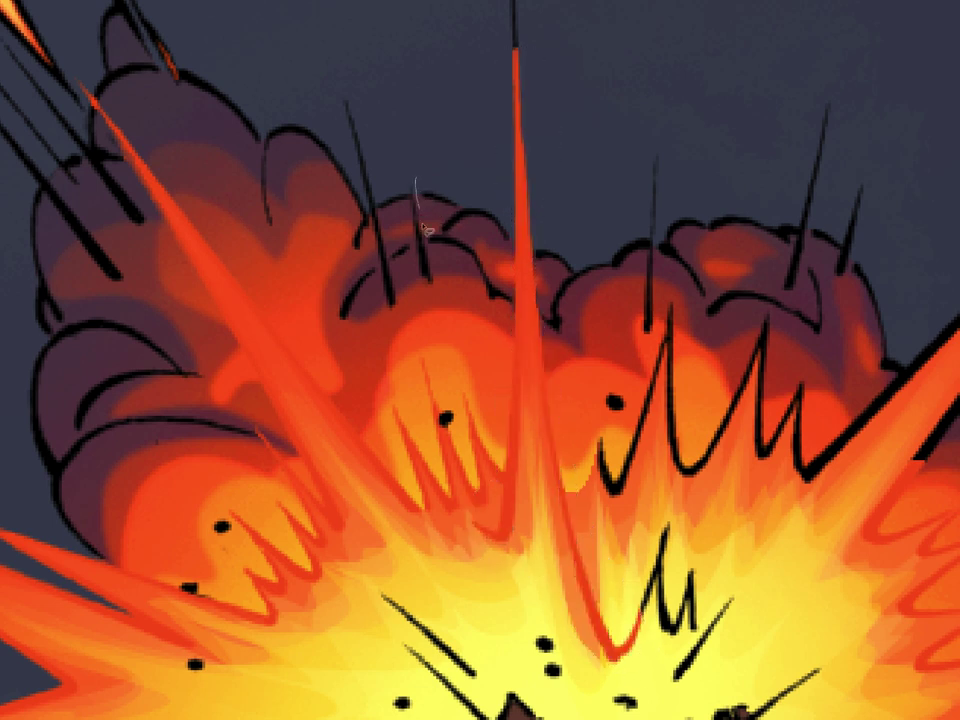
Step: Lasso the three short streaks above the smoke and the central spike's tip, and fill their ink with red
mouse_move(425, 230)
left_mouse_down()
mouse_move(422, 289)
mouse_move(414, 167)
mouse_move(400, 155)
mouse_move(379, 205)
mouse_move(386, 318)
mouse_move(343, 75)
left_mouse_up()
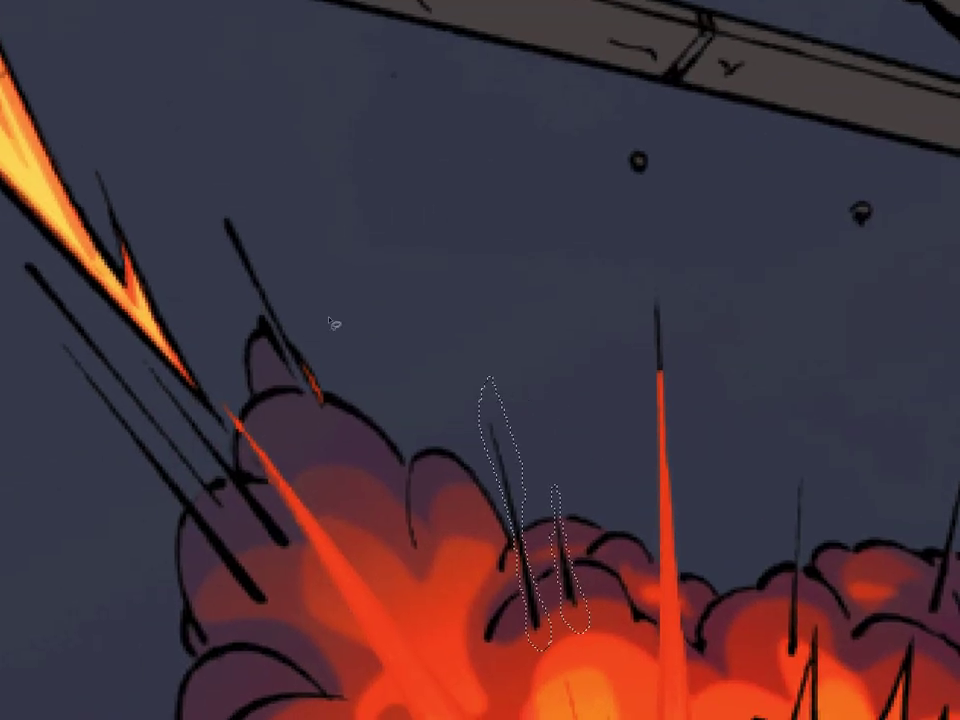
mouse_move(218, 250)
left_mouse_down()
mouse_move(328, 420)
mouse_move(305, 242)
left_mouse_up()
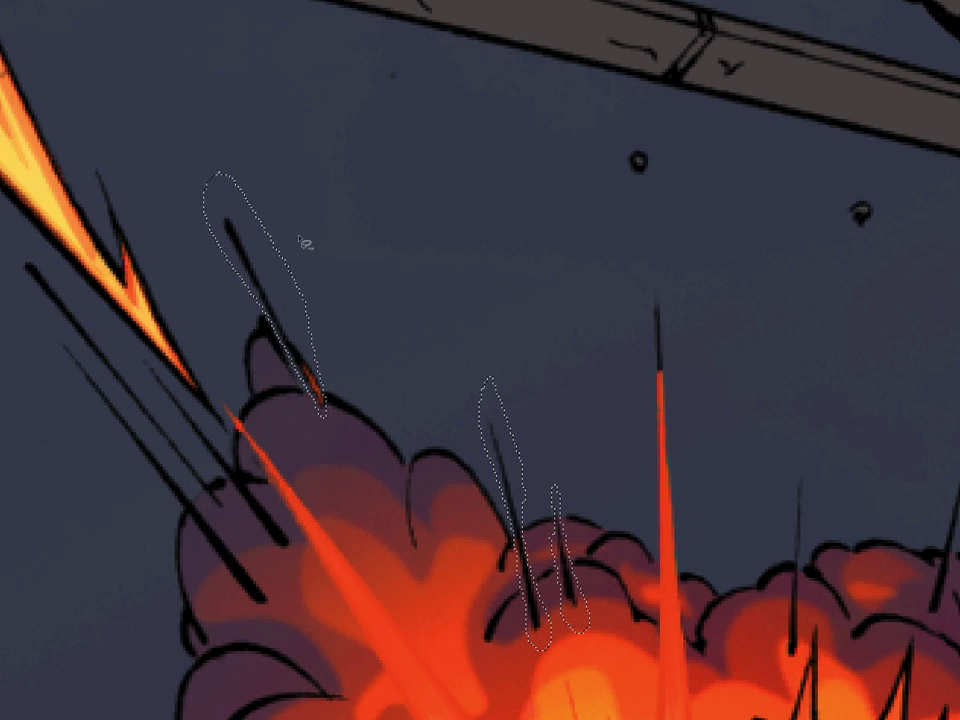
key("alt+BackSpace")
key("ctrl+d")
mouse_move(668, 255)
left_mouse_down()
mouse_move(709, 323)
mouse_move(712, 309)
left_mouse_up()
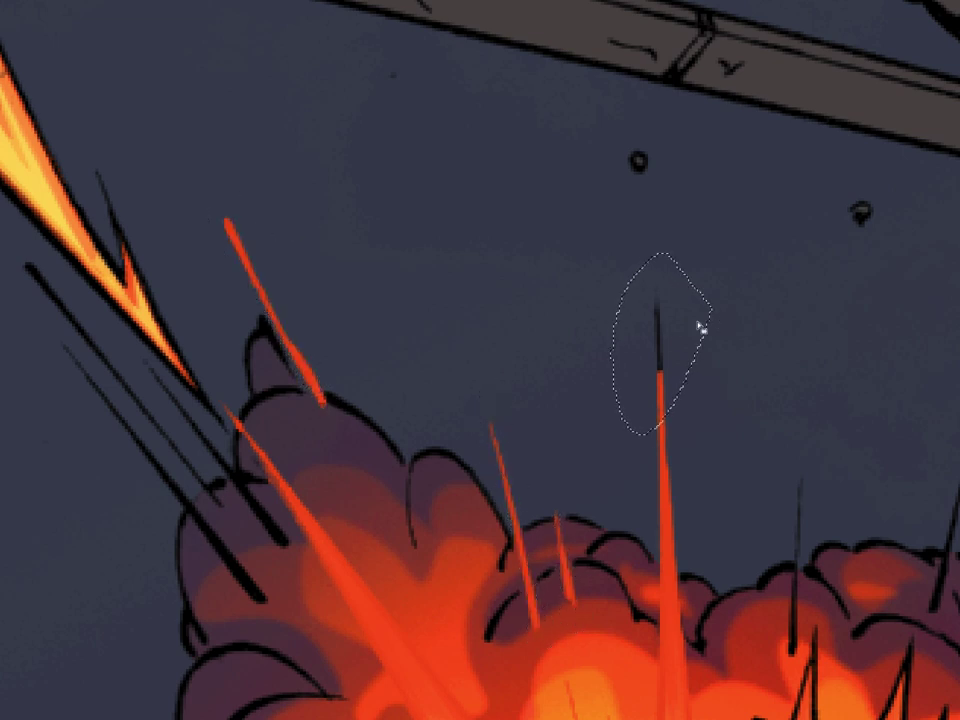
key("alt+shift+BackSpace")
key("ctrl+d")
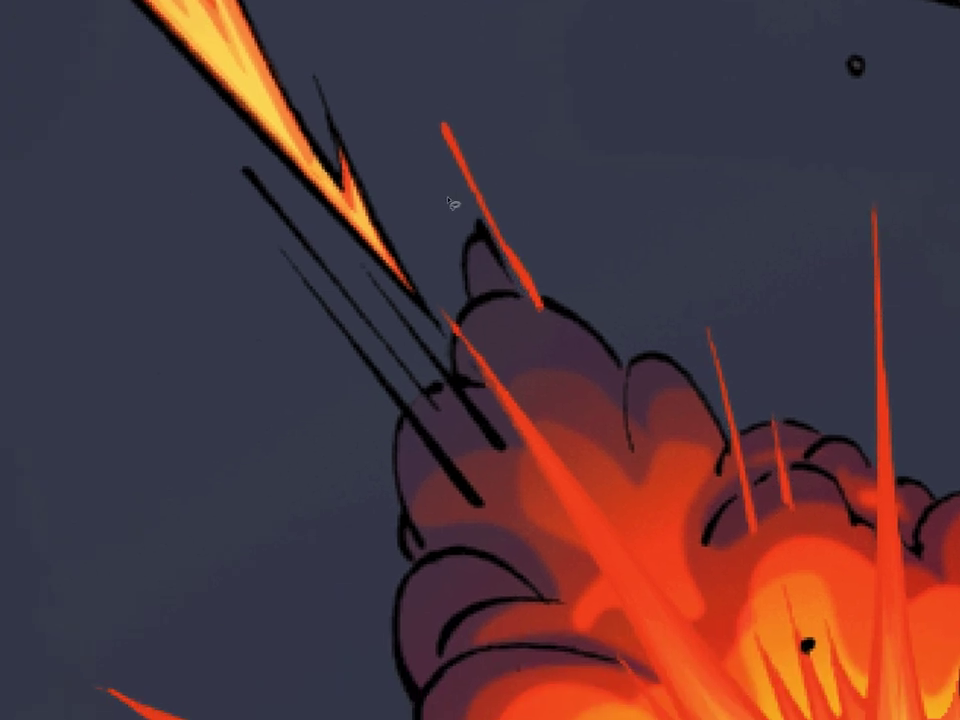
Step: Lasso the parallel streaks and the large flame shard above the burst's upper left, and fill their ink with red
mouse_move(285, 187)
left_mouse_down()
mouse_move(242, 276)
mouse_move(405, 422)
left_mouse_up()
left_click_drag(498, 525, 447, 435)
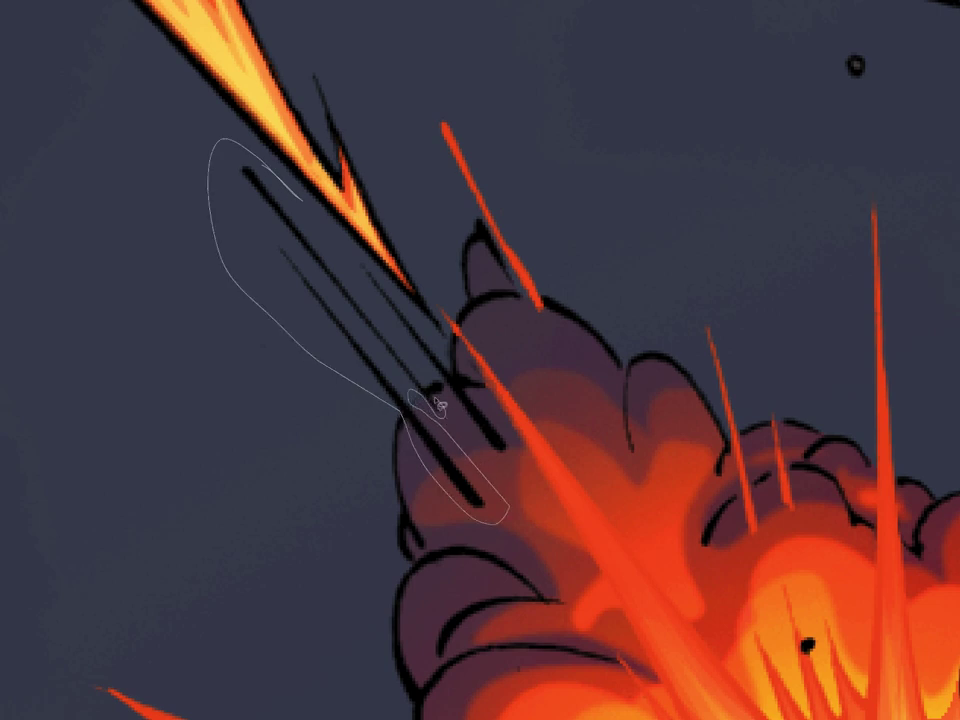
mouse_move(440, 381)
left_mouse_down()
mouse_move(499, 467)
mouse_move(476, 401)
left_mouse_up()
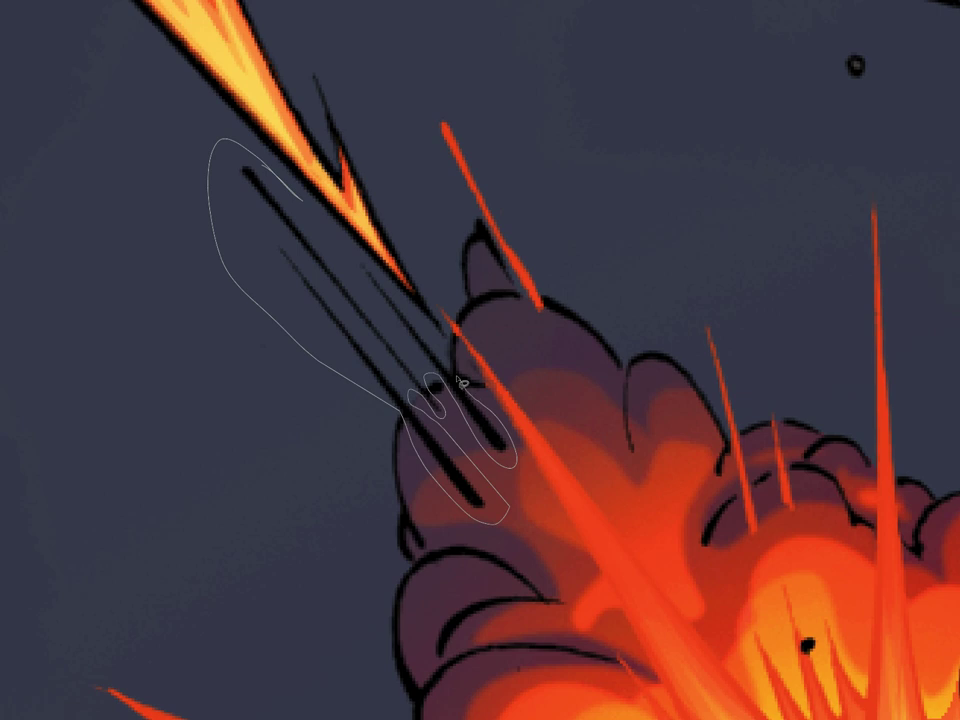
mouse_move(448, 331)
left_mouse_down()
mouse_move(253, 43)
mouse_move(200, 128)
left_mouse_up()
mouse_move(309, 144)
left_mouse_down()
mouse_move(403, 328)
mouse_move(514, 624)
left_mouse_up()
mouse_move(494, 557)
left_mouse_down()
mouse_move(383, 349)
mouse_move(153, 344)
mouse_move(450, 628)
left_mouse_up()
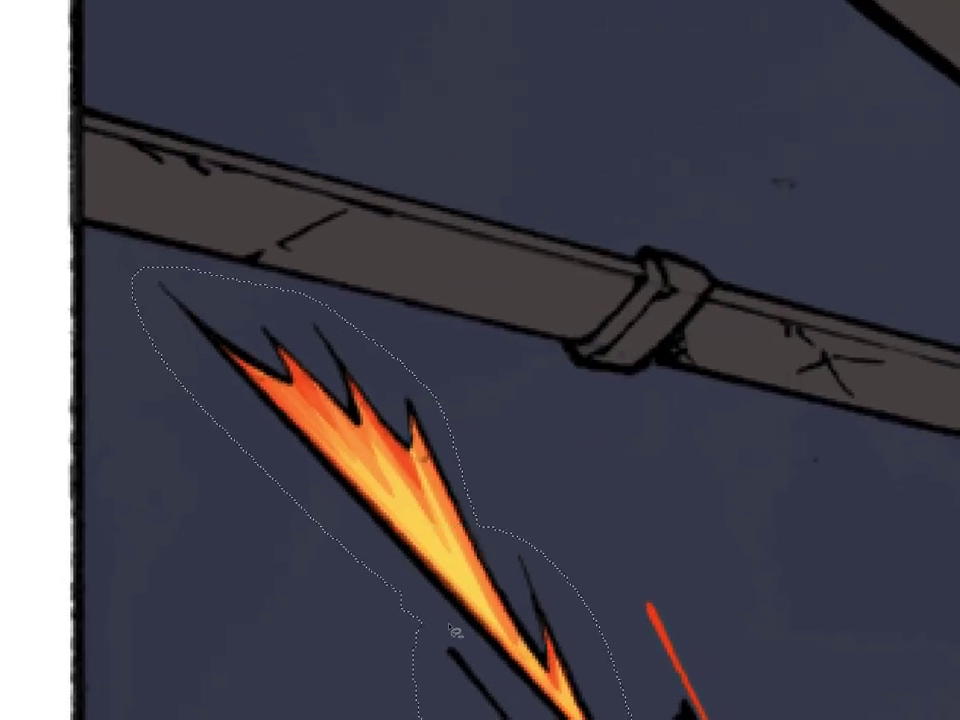
key("alt+BackSpace")
key("ctrl+d")
Step: Lasso both pieces of the vertical flame shard behind the strap and fill their outlines with red
left_click_drag(749, 533, 10, 334)
mouse_move(452, 373)
left_mouse_down()
mouse_move(450, 486)
mouse_move(473, 700)
left_mouse_up()
mouse_move(386, 443)
left_mouse_down()
mouse_move(396, 616)
mouse_move(279, 465)
left_mouse_up()
mouse_move(420, 182)
left_mouse_down()
mouse_move(466, 405)
mouse_move(366, 337)
left_mouse_up()
left_click_drag(425, 397, 499, 275)
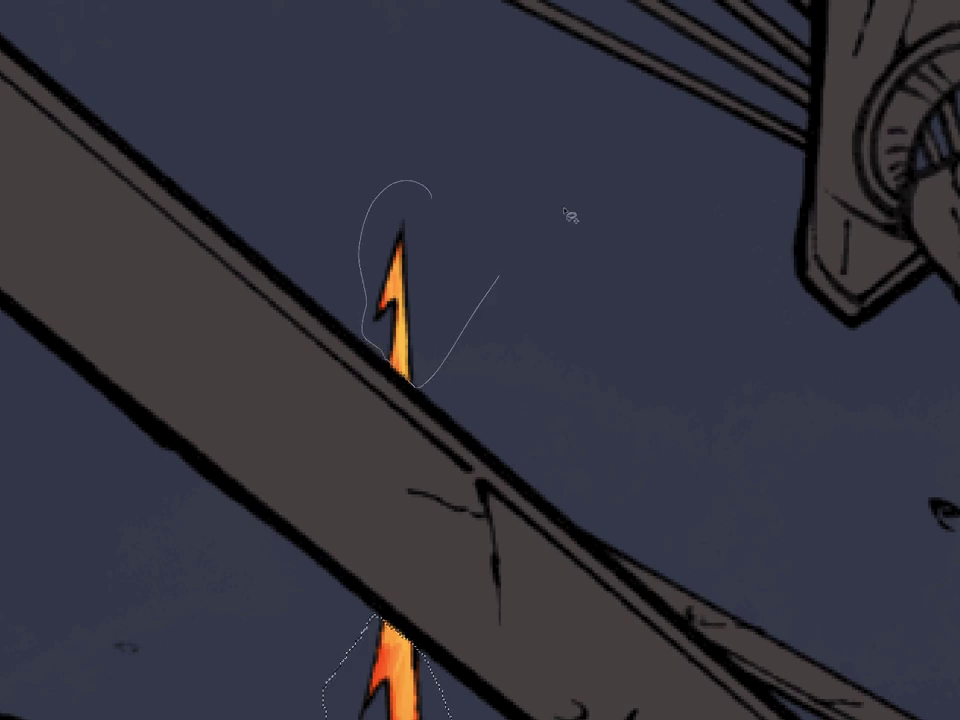
key("alt+BackSpace")
key("ctrl+d")
key("ctrl+minus")
key("ctrl+minus")
key("ctrl+minus")
mouse_move(526, 414)
left_mouse_down()
mouse_move(572, 502)
mouse_move(536, 156)
left_mouse_up()
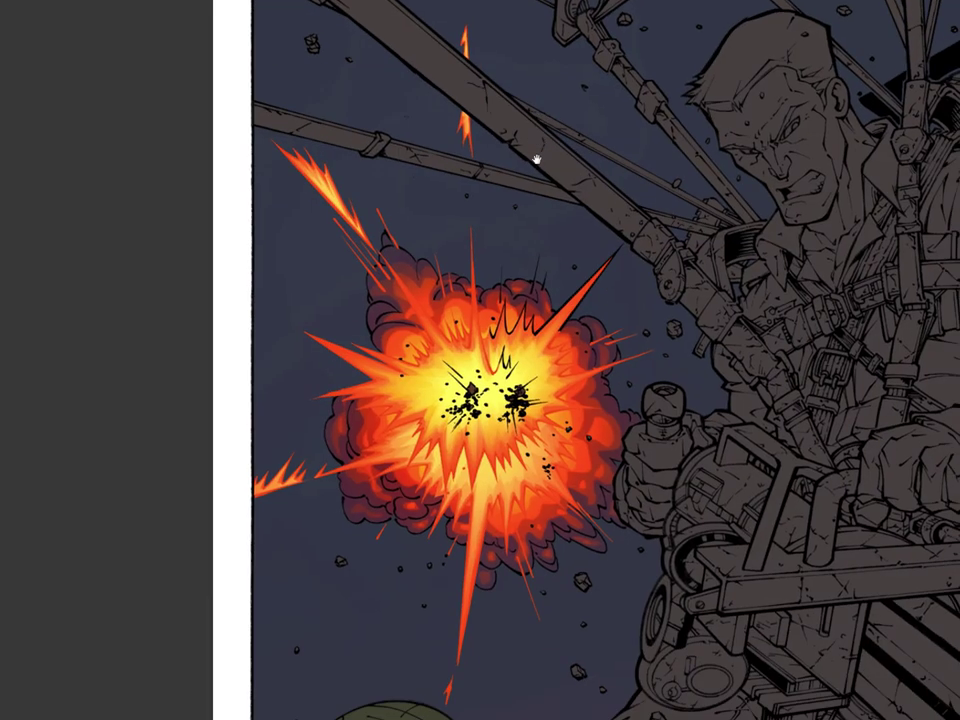
Step: Recolor the ink of the small inner flame tips above the burst's center red and clear the selection
scroll(533, 498, "up", 5)
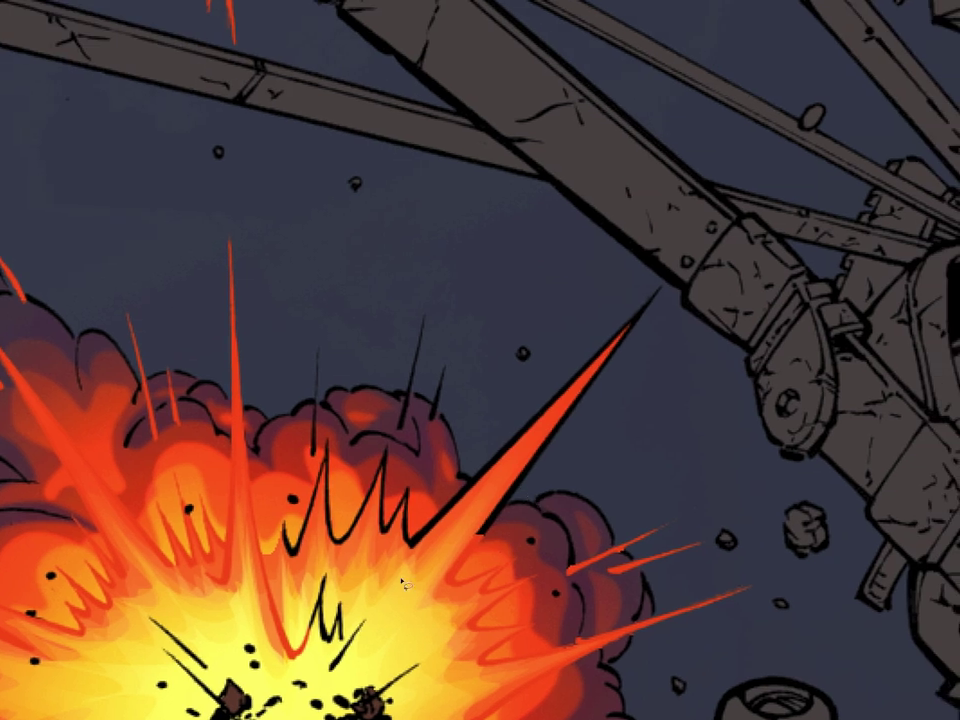
left_click_drag(358, 672, 354, 668)
key("Delete")
key("ctrl+d")
Step: Lasso the large upper-right spike, the jagged tips beside it and the three thin streaks above the smoke, and fill their ink red
mouse_move(311, 484)
left_mouse_down()
mouse_move(308, 377)
mouse_move(334, 369)
left_mouse_up()
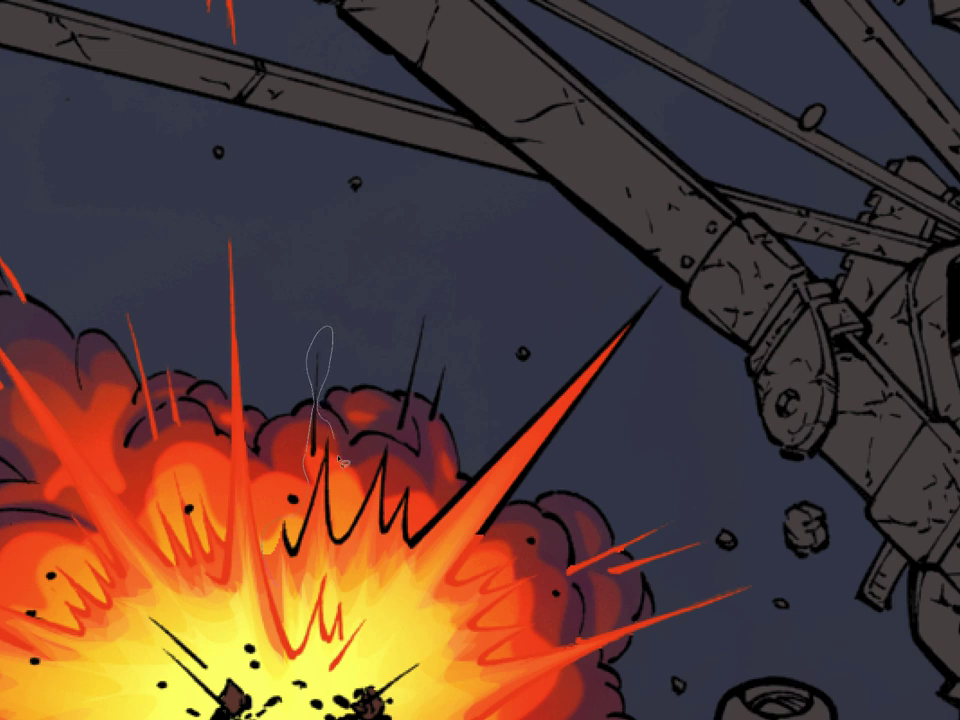
left_click_drag(399, 457, 450, 497)
mouse_move(491, 458)
left_mouse_down()
mouse_move(630, 300)
mouse_move(623, 398)
mouse_move(522, 500)
left_mouse_up()
left_click_drag(410, 586, 303, 468)
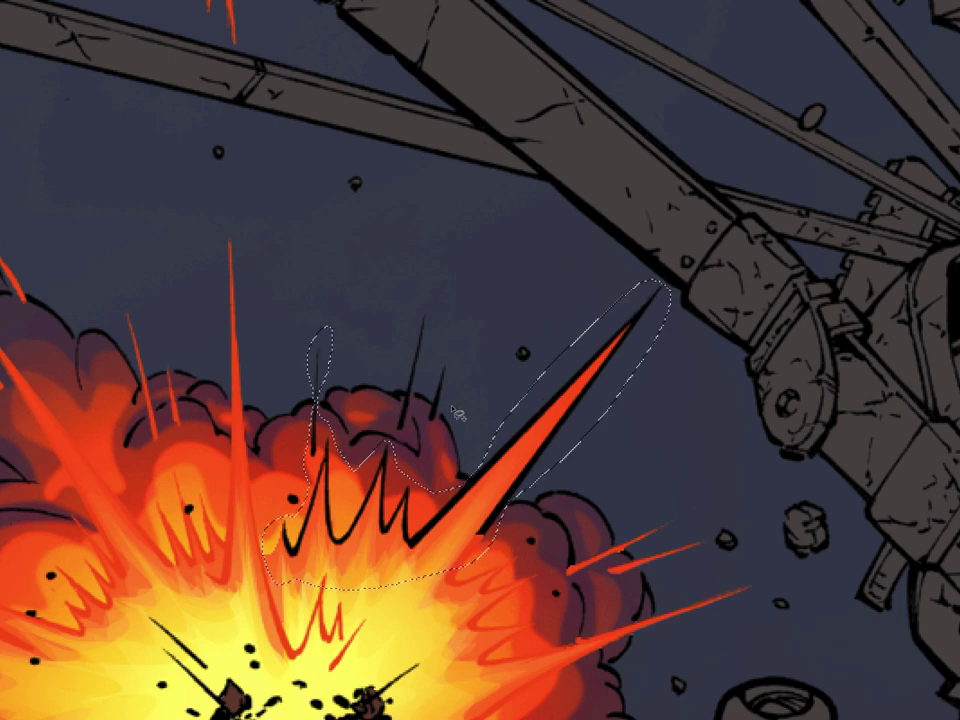
mouse_move(442, 423)
left_mouse_down()
mouse_move(432, 330)
mouse_move(424, 394)
mouse_move(405, 417)
left_mouse_up()
left_click_drag(411, 370, 418, 313)
key("alt+BackSpace")
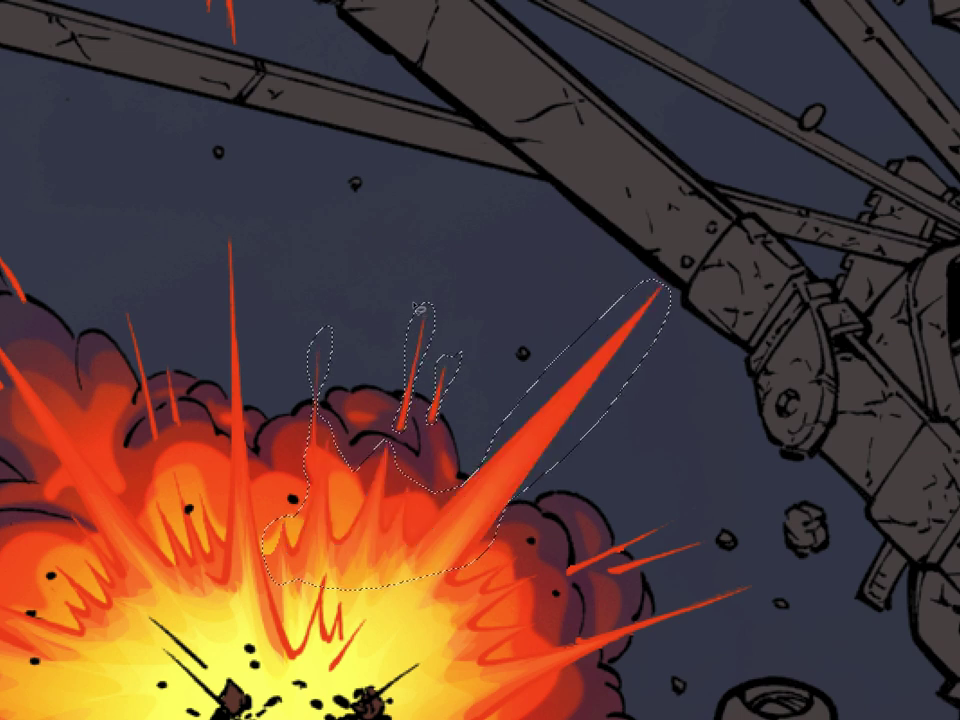
key("ctrl+d")
Step: Lasso the thin streaks radiating from the two debris clusters at the burst's center and fill their ink with red
scroll(563, 512, "down", 5)
left_click_drag(563, 512, 567, 420)
left_click_drag(476, 524, 546, 478)
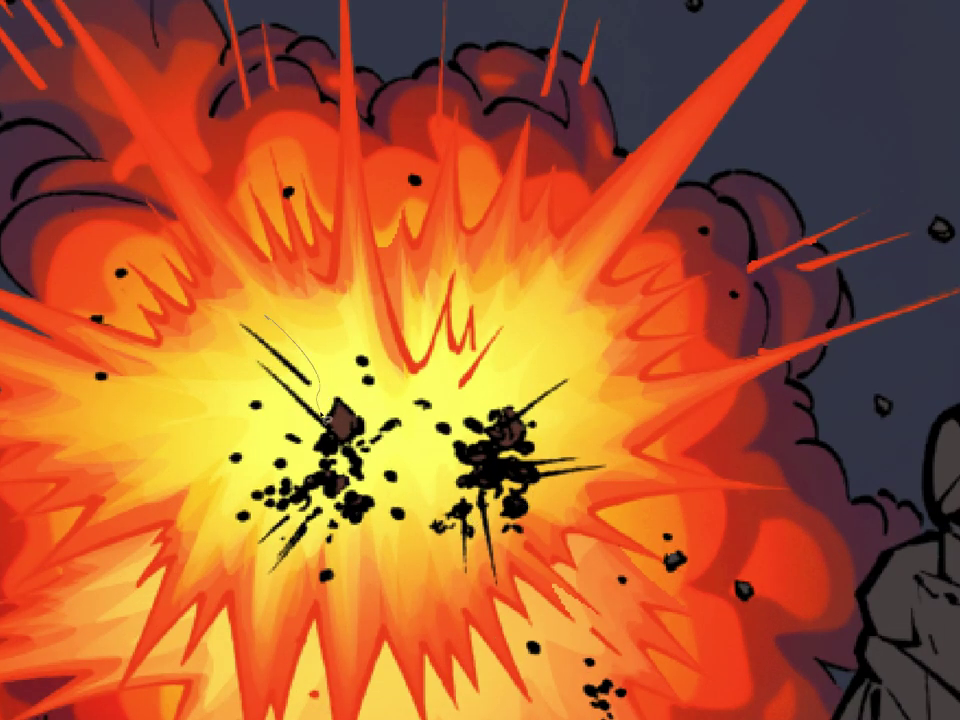
left_click_drag(236, 341, 232, 317)
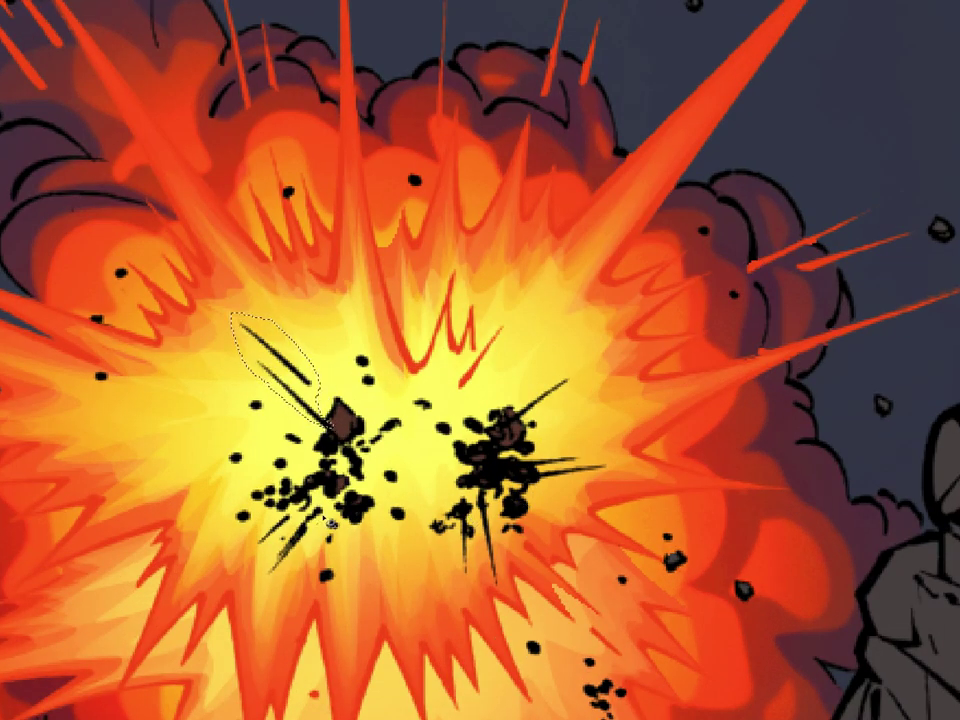
left_click_drag(282, 562, 323, 511)
left_click_drag(474, 559, 470, 506)
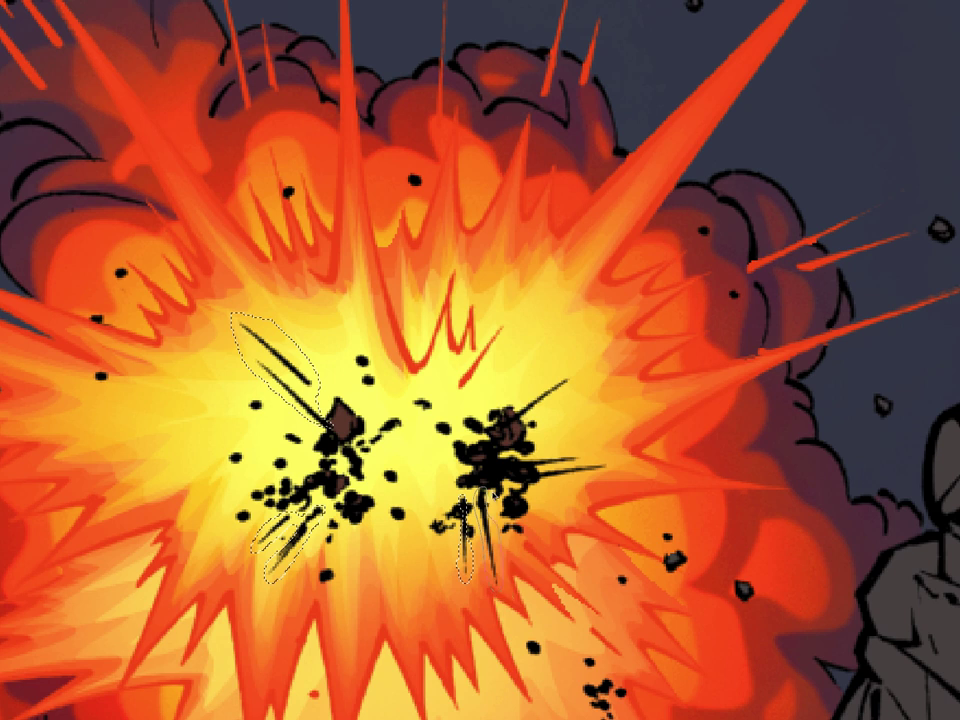
left_click(484, 497, "shift")
left_click(578, 237)
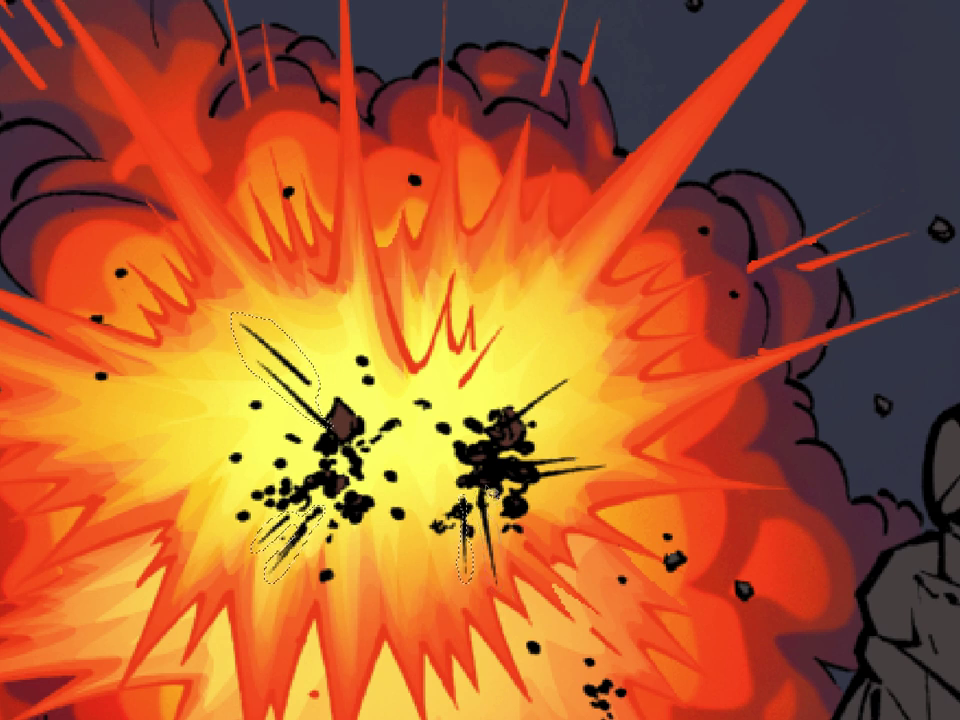
left_click_drag(494, 600, 496, 510)
left_click_drag(607, 470, 540, 474)
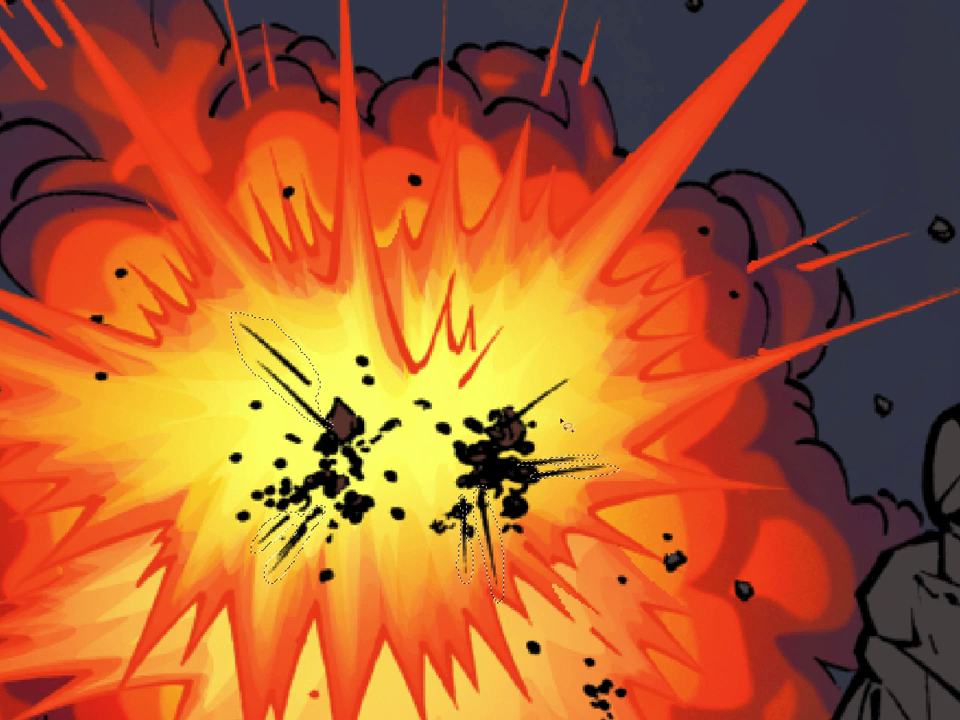
mouse_move(578, 380)
left_mouse_down()
mouse_move(510, 429)
mouse_move(421, 551)
left_mouse_up()
key("alt+BackSpace")
key("ctrl+d")
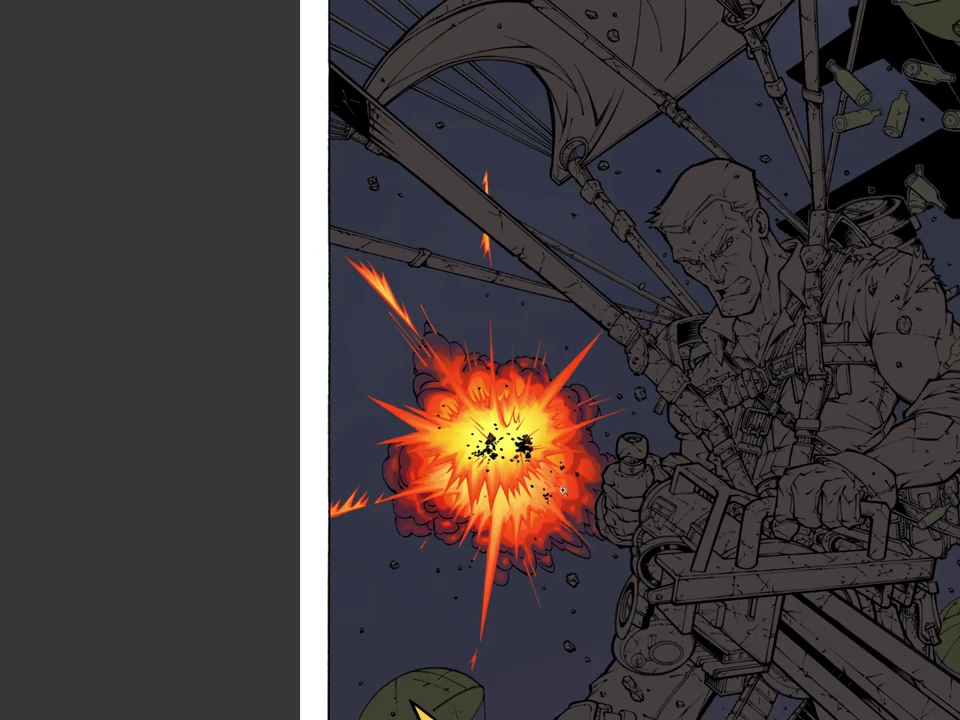
Step: Apply Hue/Saturation to the recolored outlines on Layer 2 with saturation +54 and lightness -36
left_click_drag(609, 436, 573, 580)
key("Tab")
left_click_drag(752, 540, 736, 540)
left_click_drag(439, 509, 567, 489)
left_click_drag(751, 506, 730, 540)
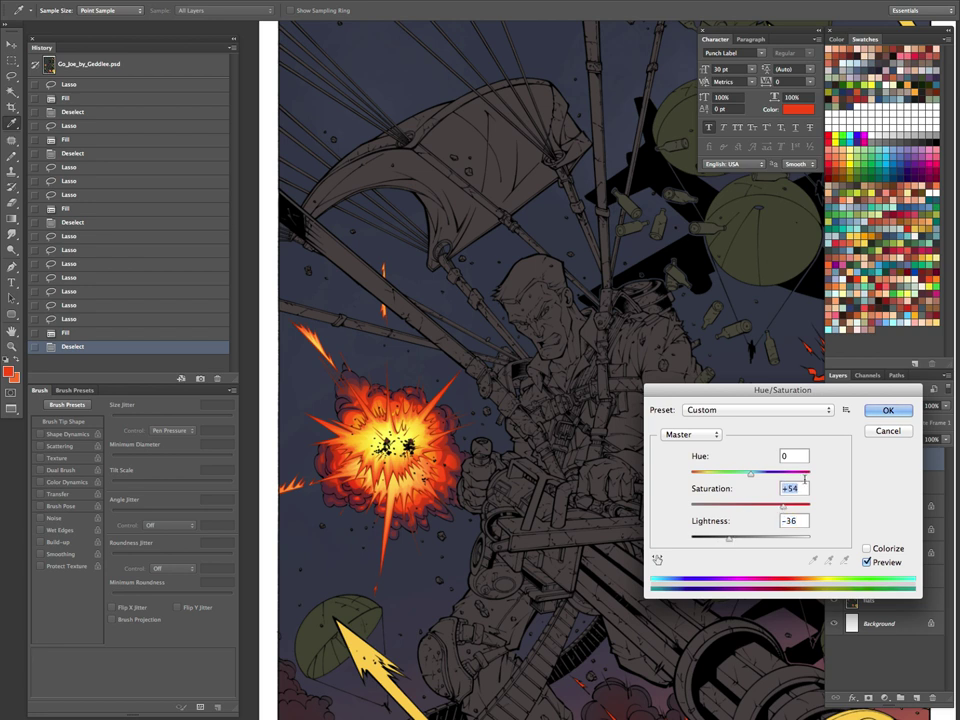
key("Return")
Step: Toggle Layer 4's visibility to check it, select Layer 5 and apply a Levels adjustment
scroll(551, 461, "left", 5)
left_click(835, 530)
left_click(835, 530)
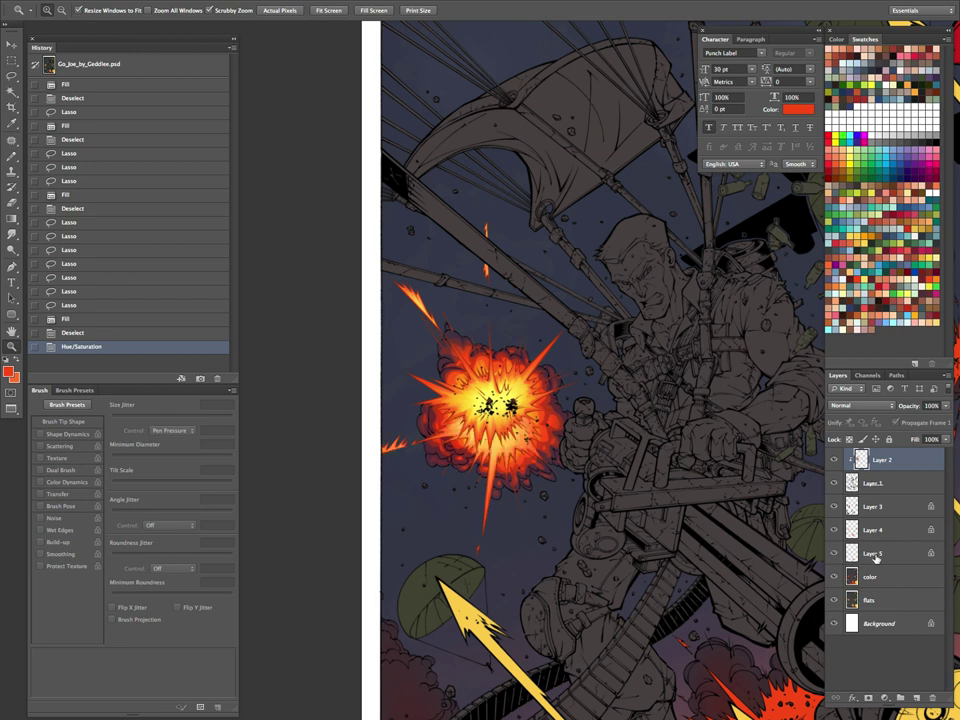
left_click(878, 553)
key("ctrl+l")
left_click_drag(806, 262, 821, 263)
left_click(925, 142)
Step: Create a new layer above Layer 2 with its blending mode set to Lighten
left_click_drag(866, 460, 865, 490)
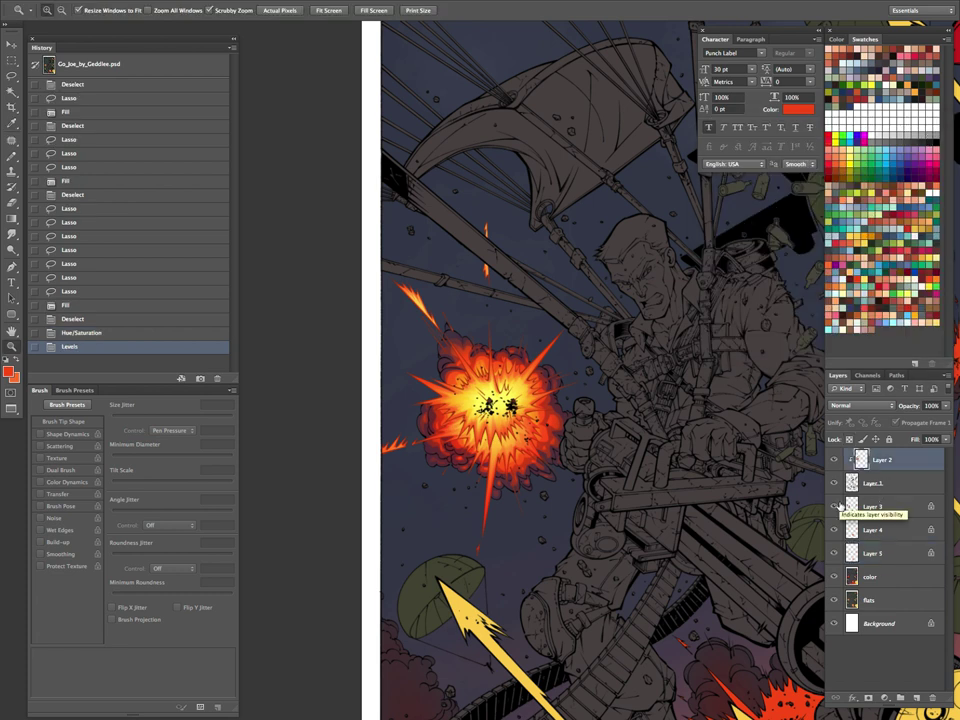
key("ctrl+shift+n")
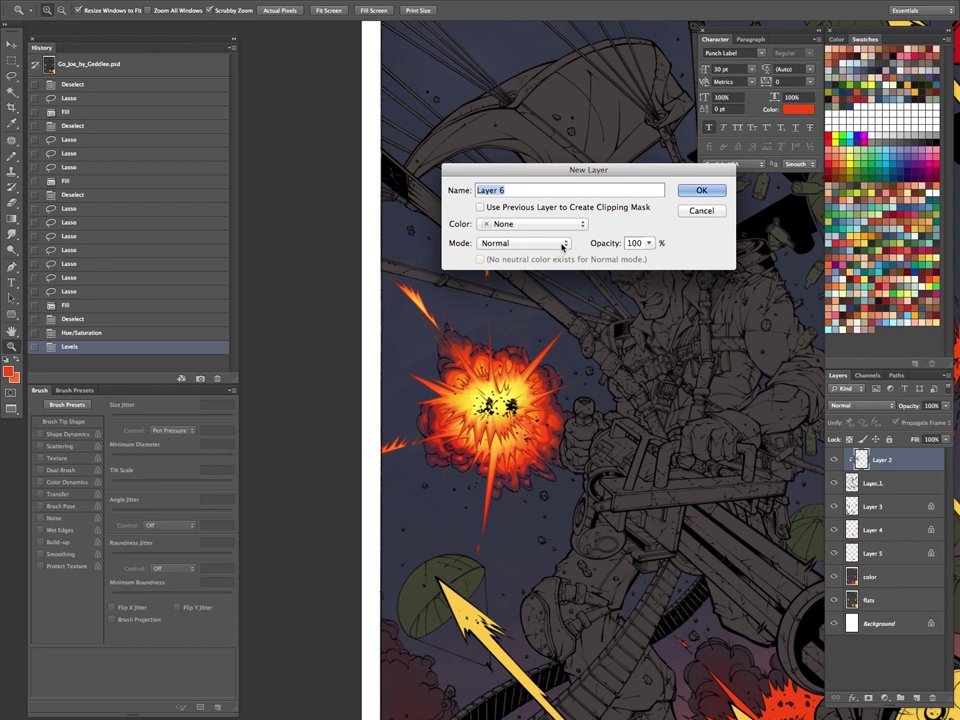
left_click(563, 246)
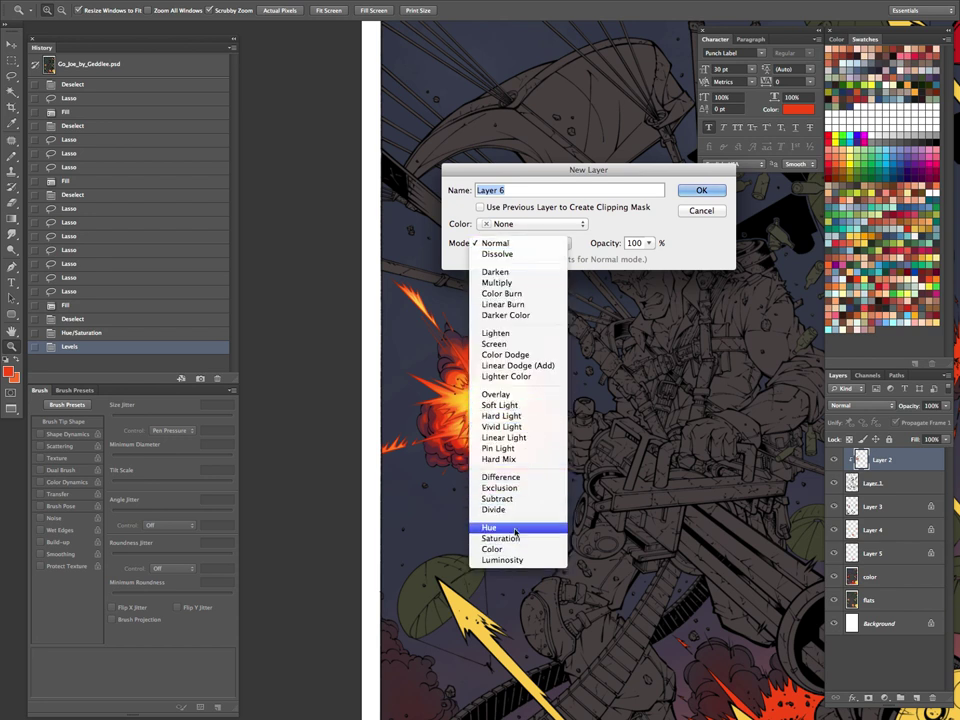
left_click(496, 333)
left_click(701, 190)
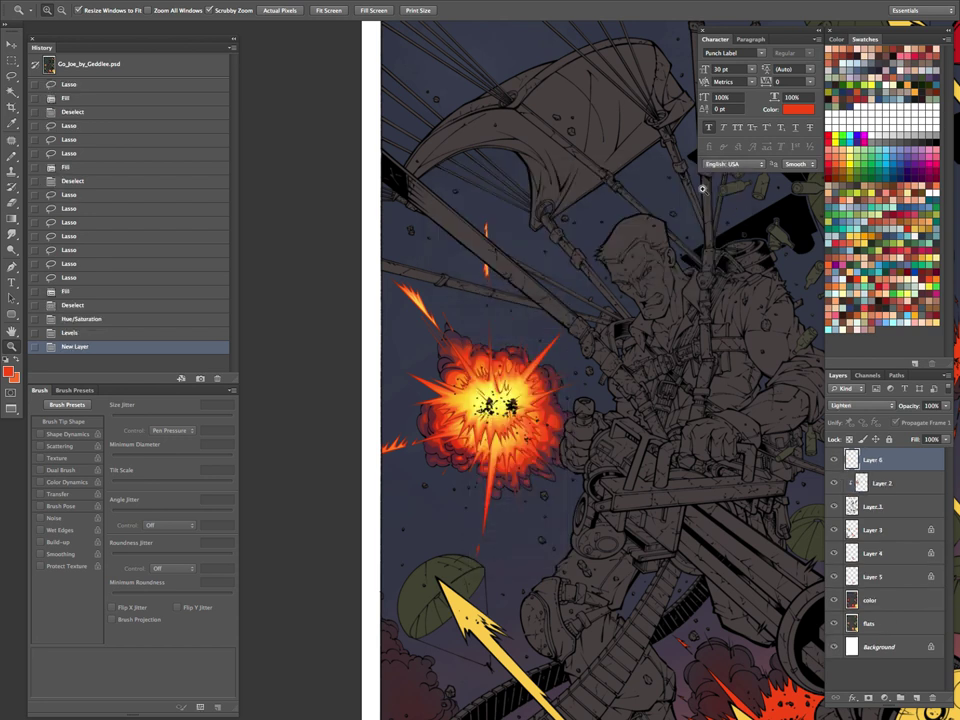
Step: Pick a bright red swatch and switch to the Brush tool with the soft brush preset
left_click(862, 268)
key("b")
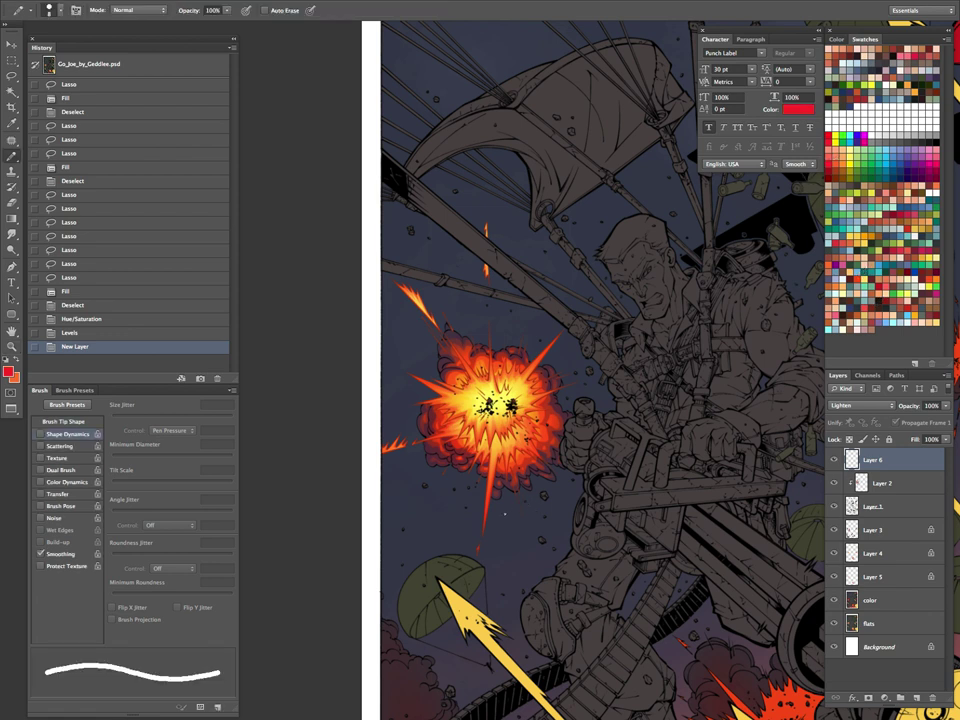
key("shift+b")
key("shift+b")
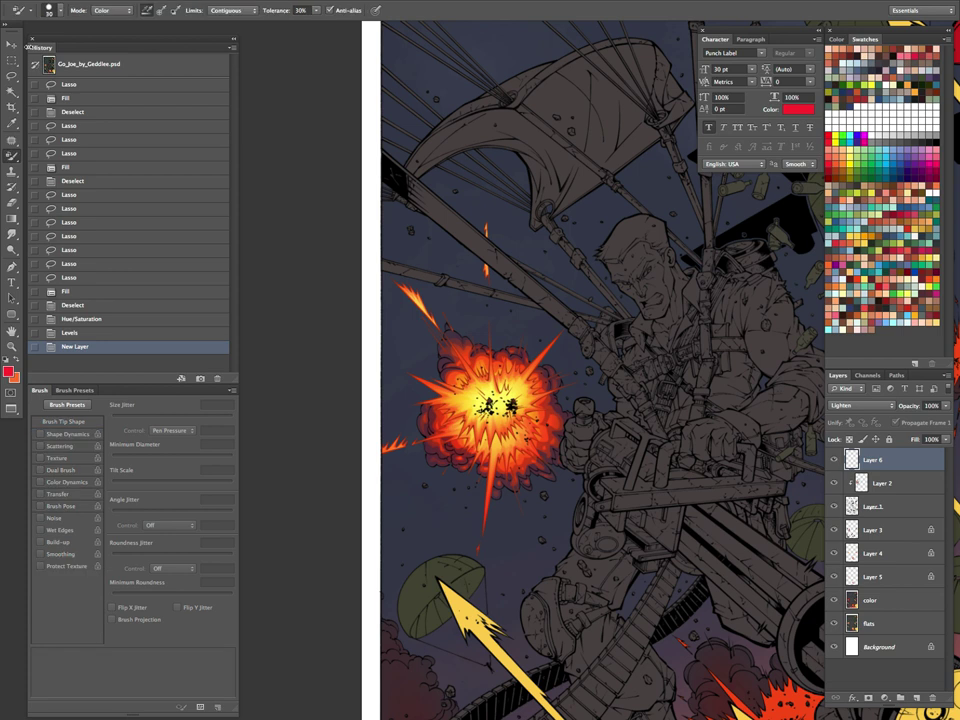
key("shift+b")
key("shift+b")
left_click(27, 9)
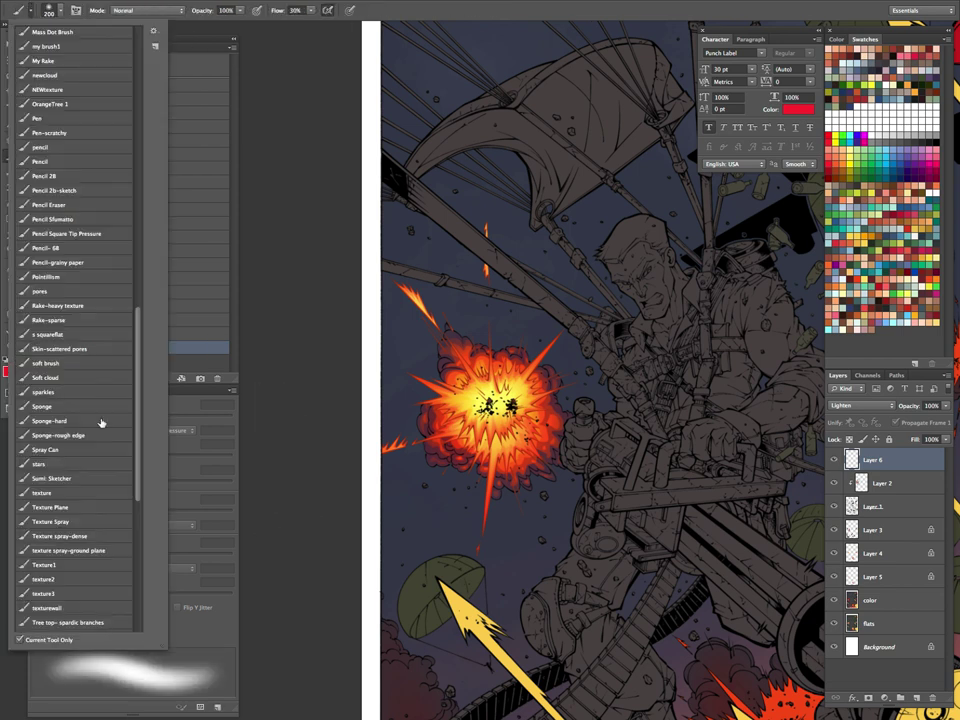
left_click(88, 366)
left_click(457, 14)
Step: Paint a soft red glow over the explosion's center, smoke and lower spike, reducing the brush size for smaller areas
key("bracketright")
key("bracketright")
key("bracketright")
key("bracketright")
key("bracketright")
key("bracketright")
key("bracketright")
key("bracketright")
key("bracketright")
key("bracketright")
key("bracketright")
left_click(491, 442)
key("bracketleft")
key("bracketleft")
left_click(494, 425)
left_click(523, 430)
key("bracketleft")
key("bracketleft")
left_click(502, 430)
left_click(509, 440)
left_click(479, 550)
key("bracketleft")
left_click(491, 399)
Step: Brush a red glow with a smaller tip over the upper-left flame shard and the vertical shard pieces behind the strap
key("bracketleft")
key("bracketleft")
key("bracketleft")
key("bracketleft")
key("bracketleft")
key("bracketleft")
key("bracketleft")
key("bracketleft")
key("bracketleft")
mouse_move(403, 287)
left_mouse_down()
mouse_move(451, 341)
mouse_move(412, 296)
left_mouse_up()
key("bracketleft")
key("bracketleft")
key("bracketleft")
mouse_move(486, 265)
left_mouse_down()
mouse_move(487, 277)
mouse_move(487, 237)
left_mouse_up()
left_click(487, 270)
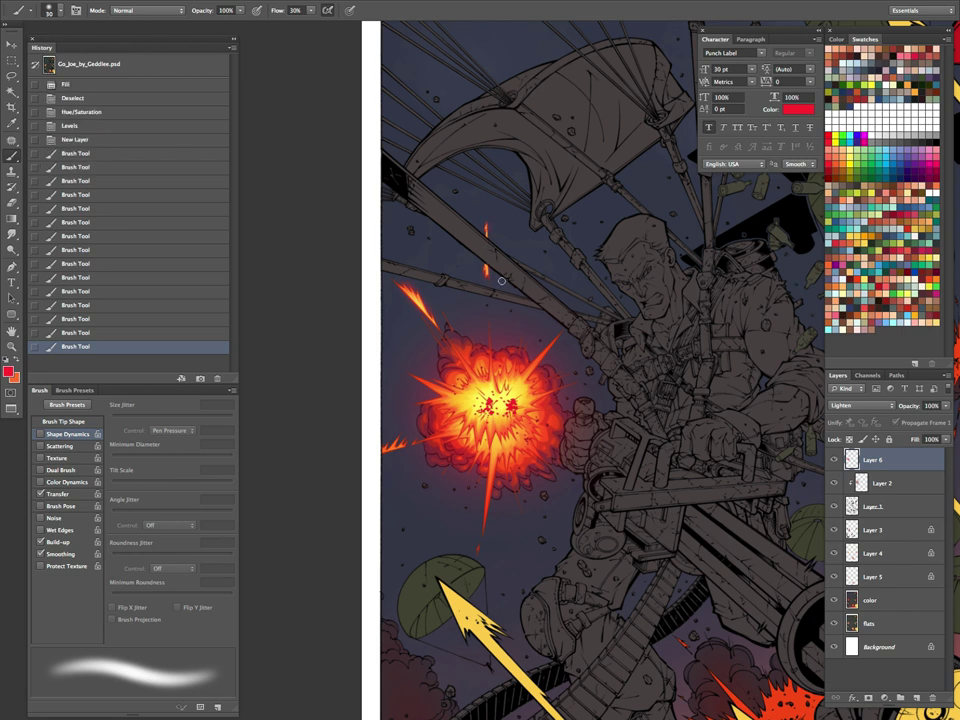
Step: Brush a red glow along the upper-right spike, the lower-left flame shard and the detached tip below the burst
left_click_drag(551, 352, 536, 370)
key("bracketright")
left_click_drag(400, 443, 431, 433)
key("bracketright")
key("bracketright")
left_click_drag(477, 542, 478, 550)
Step: Pick an orange and paint a soft glow over the debris at the explosion's center with a 200 px brush
left_click_drag(622, 479, 541, 449)
key("z")
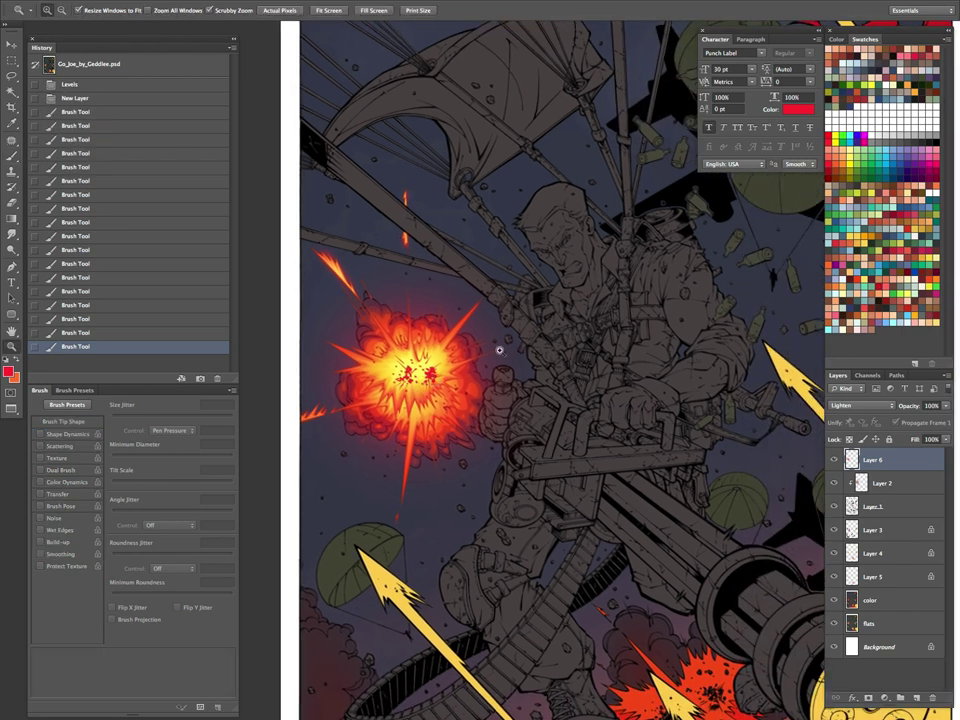
left_click(833, 264)
key("b")
key("bracketright")
key("bracketright")
key("bracketright")
key("bracketright")
key("bracketright")
key("bracketright")
key("bracketright")
key("bracketright")
key("bracketright")
key("bracketright")
left_click(421, 383)
left_click_drag(421, 385, 412, 381)
left_click(412, 366, "alt")
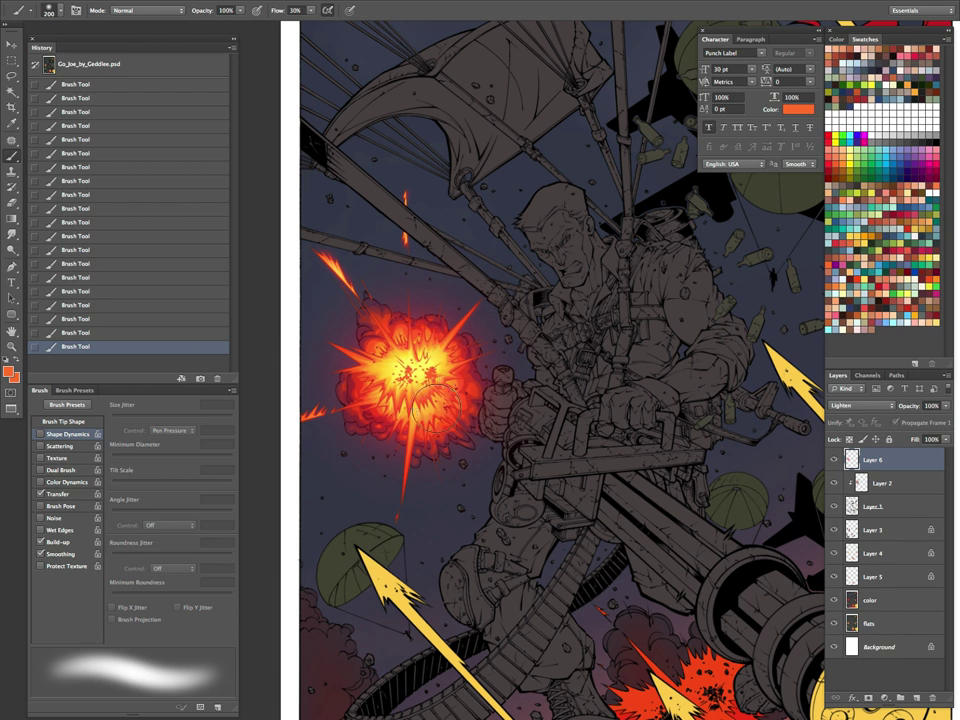
Step: Examine the glowing explosion up close and against the whole cover
key("z")
left_click_drag(525, 381, 421, 495)
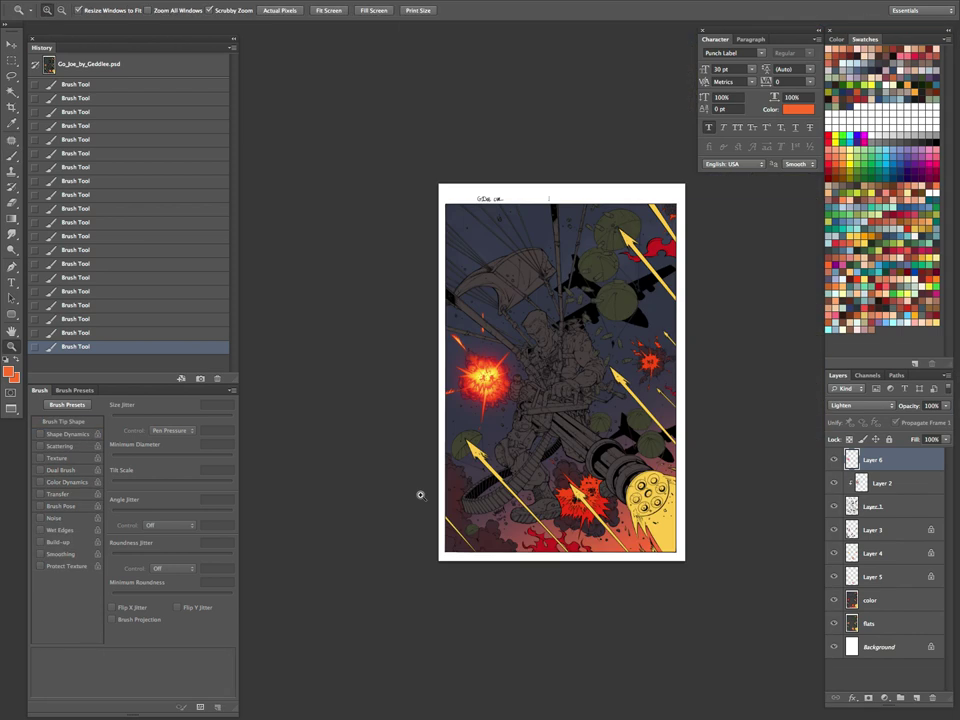
left_click_drag(470, 440, 496, 429)
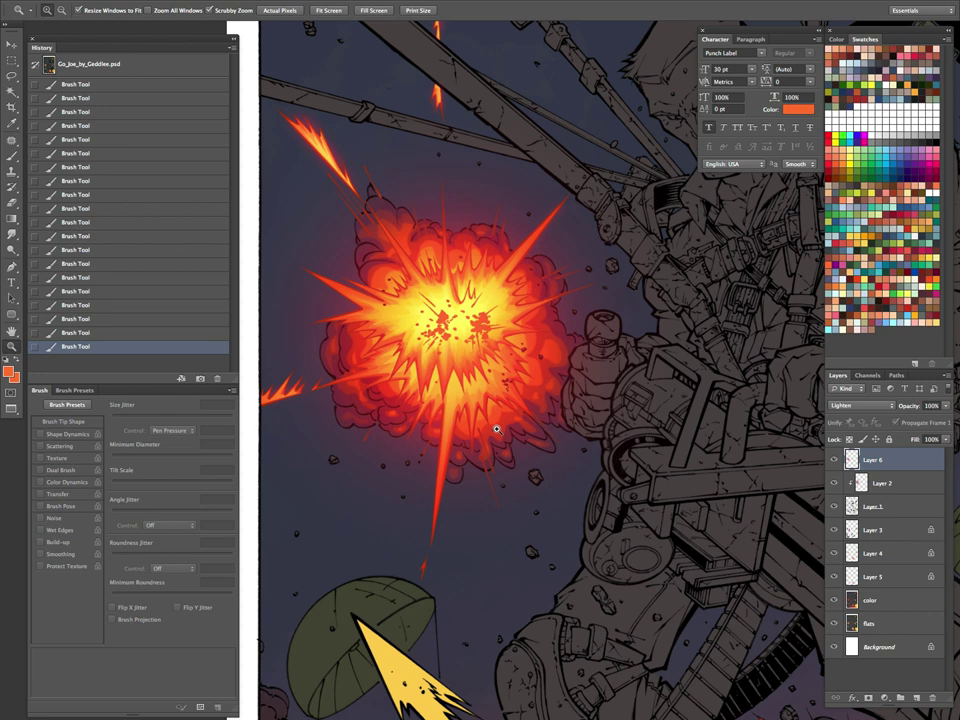
left_click_drag(591, 452, 528, 483)
left_click_drag(601, 595, 478, 537)
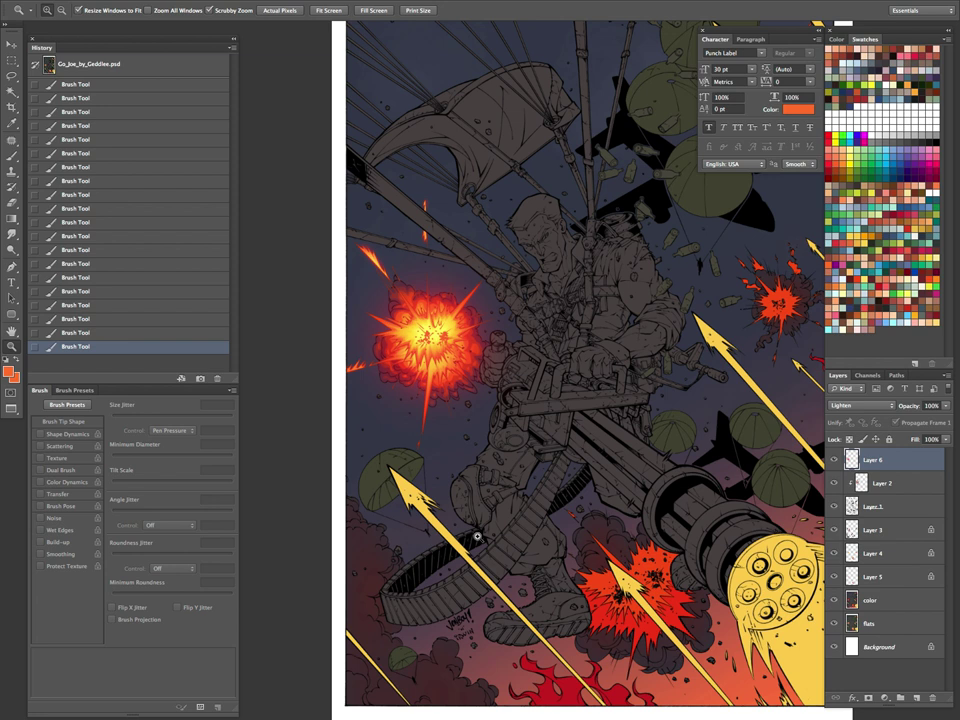
Step: Move the Untitled-2 flame photo aside and bring the ghost_rider_inks document to the front
left_click_drag(595, 522, 538, 510)
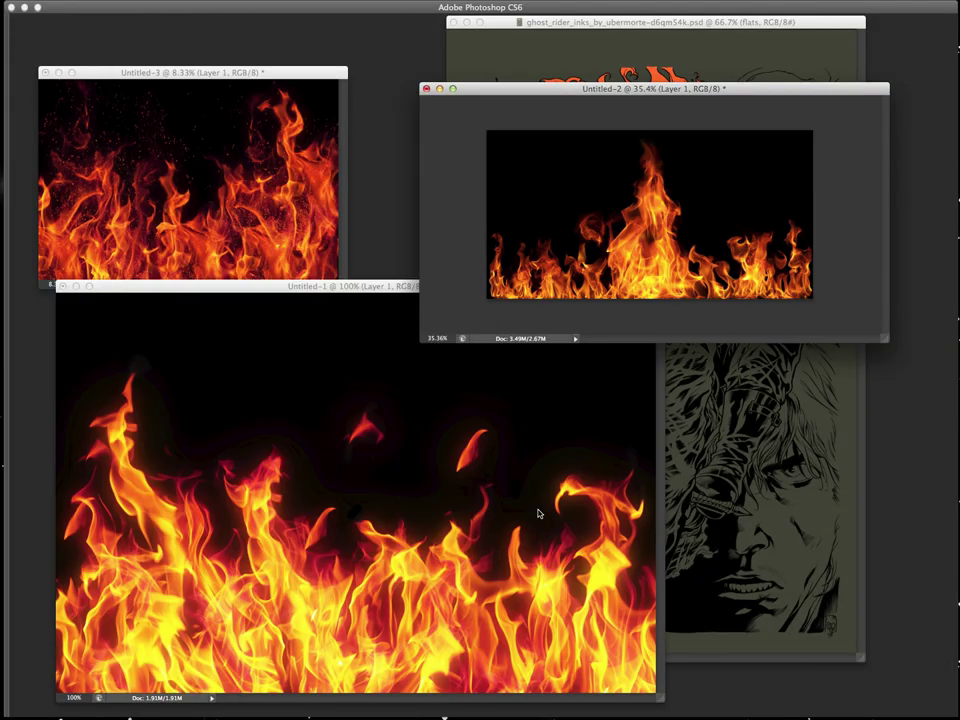
left_click_drag(522, 89, 299, 400)
left_click(594, 22)
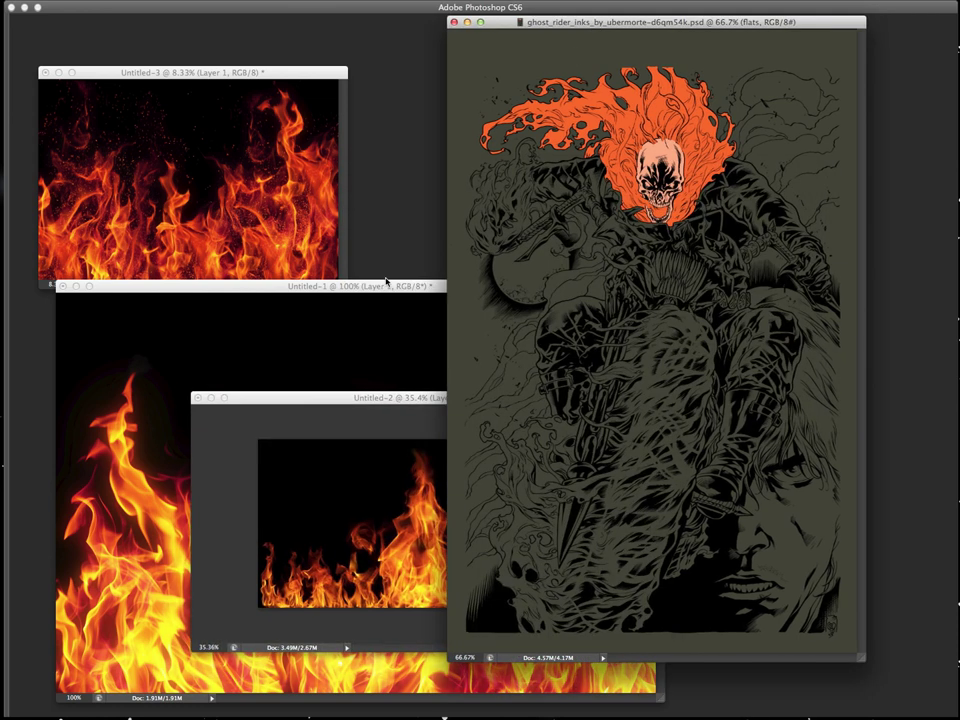
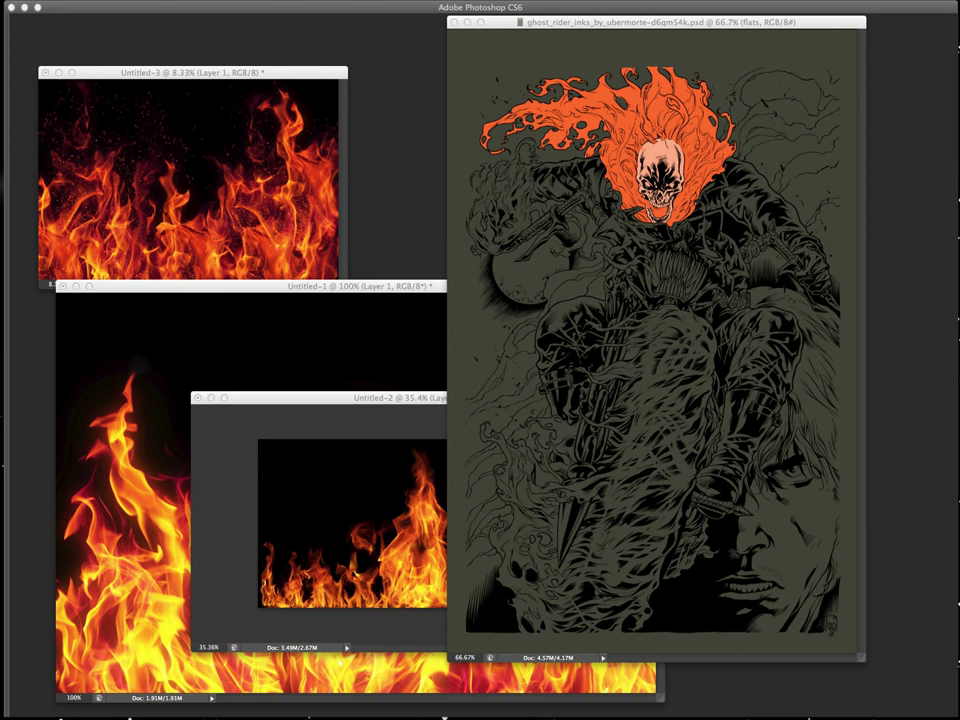
Step: Lasso the tall central flame in Untitled-2 and paste it above the line art in the ghost_rider_inks document, shown full screen
left_click(366, 418)
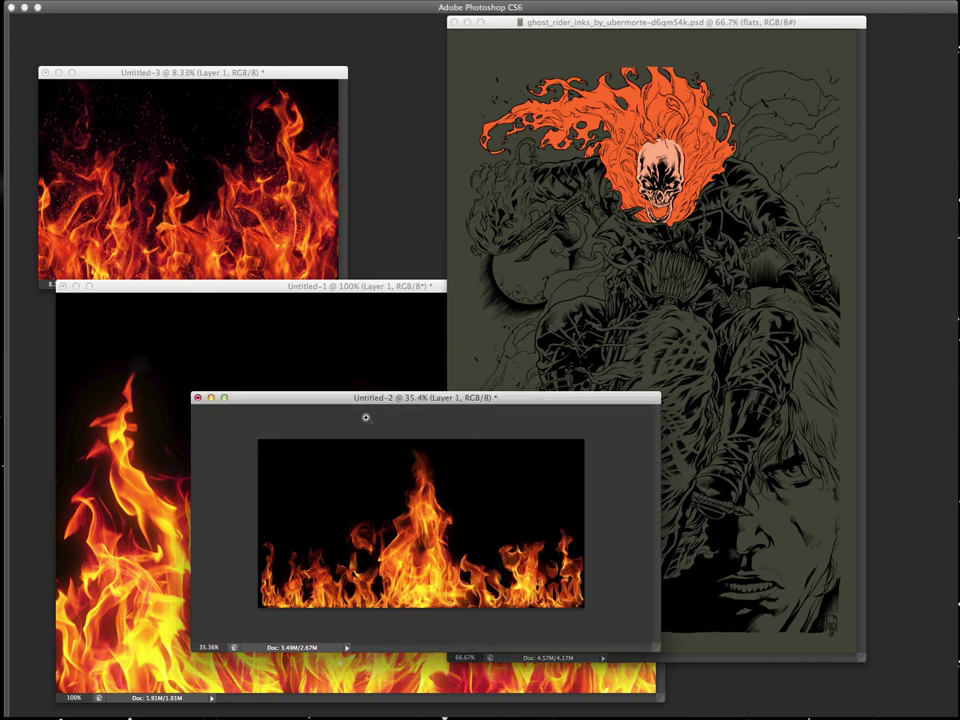
mouse_move(445, 456)
left_mouse_down()
mouse_move(384, 474)
mouse_move(364, 586)
mouse_move(408, 639)
mouse_move(479, 614)
mouse_move(490, 588)
mouse_move(489, 481)
mouse_move(492, 566)
left_mouse_up()
left_click(643, 281)
key("Tab")
left_click(880, 460)
key("super+v")
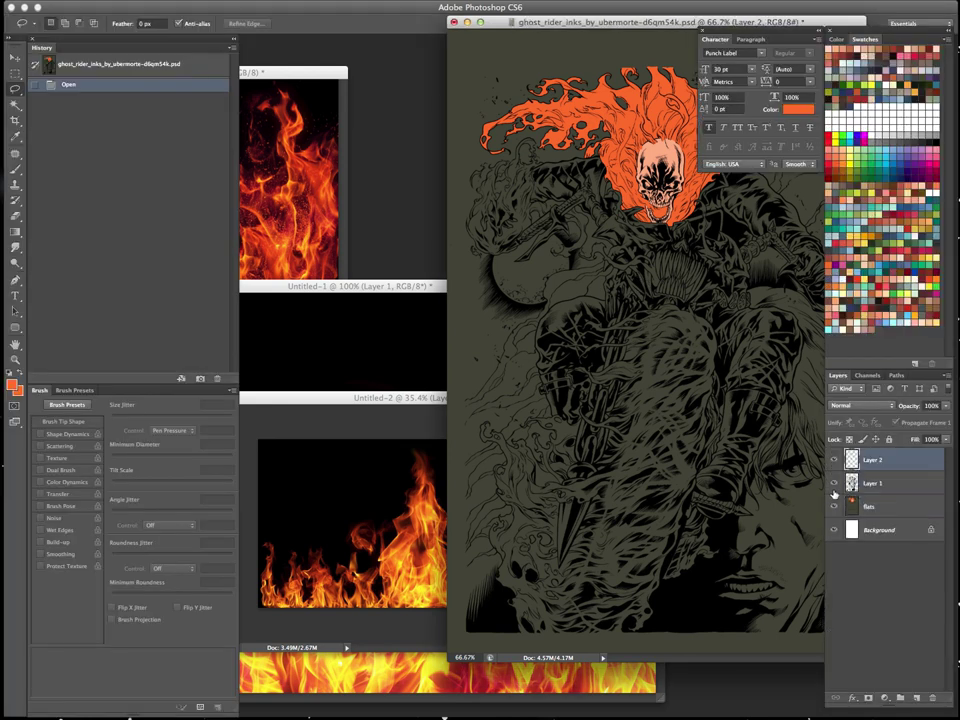
key("ctrl+v")
key("f")
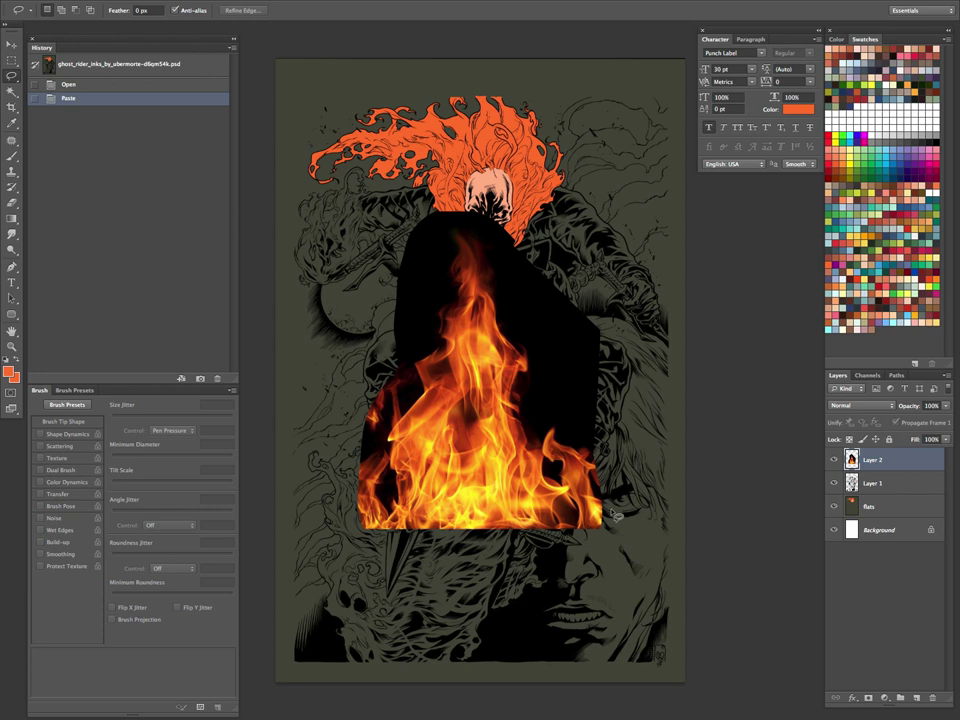
Step: Set the pasted flame layer's blending mode to Screen
left_click(891, 410)
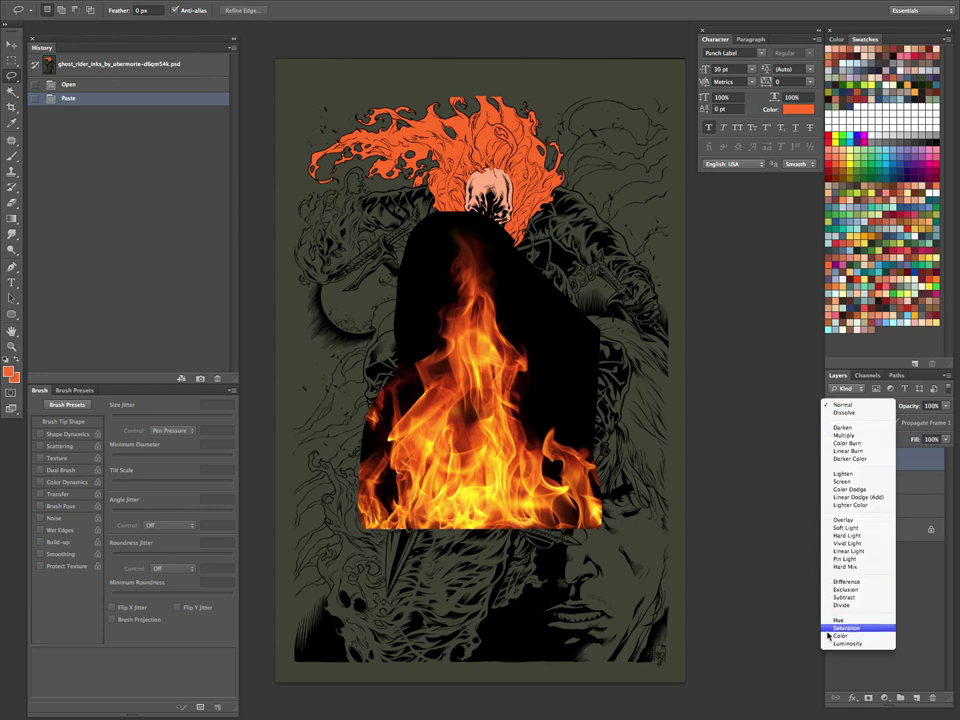
left_click(850, 436)
left_click(872, 405)
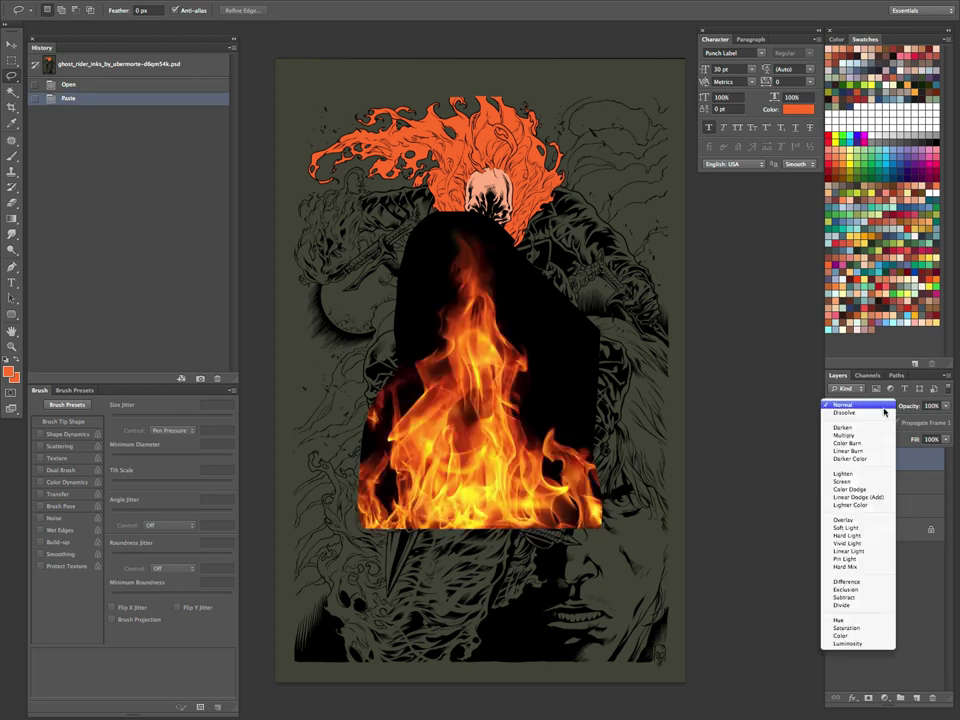
left_click(865, 494)
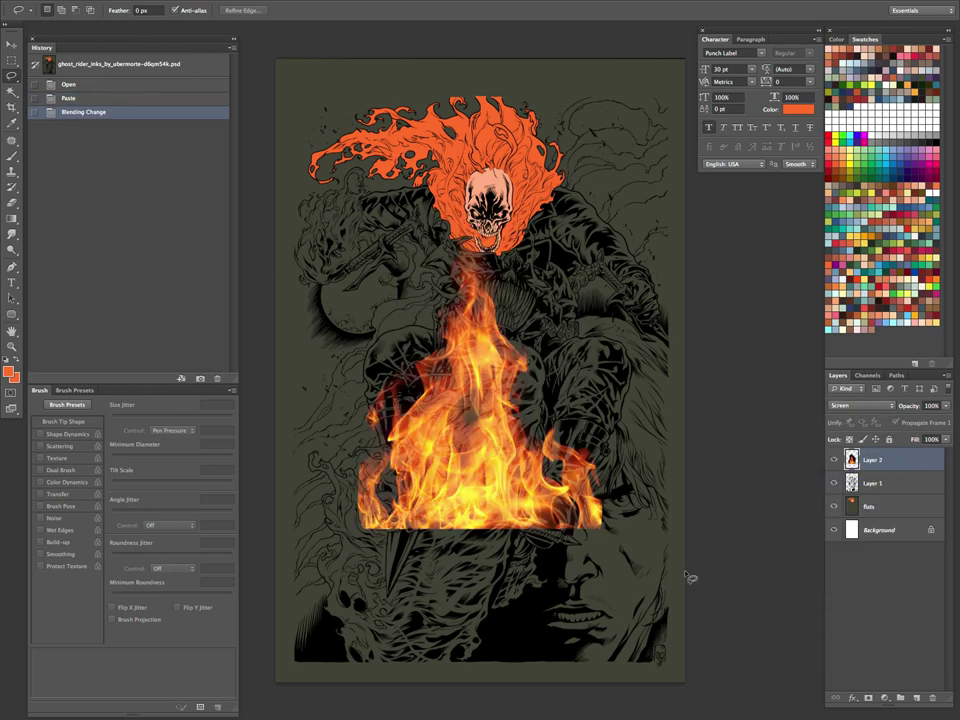
key("z")
left_click_drag(573, 450, 568, 398)
left_click_drag(626, 336, 622, 503)
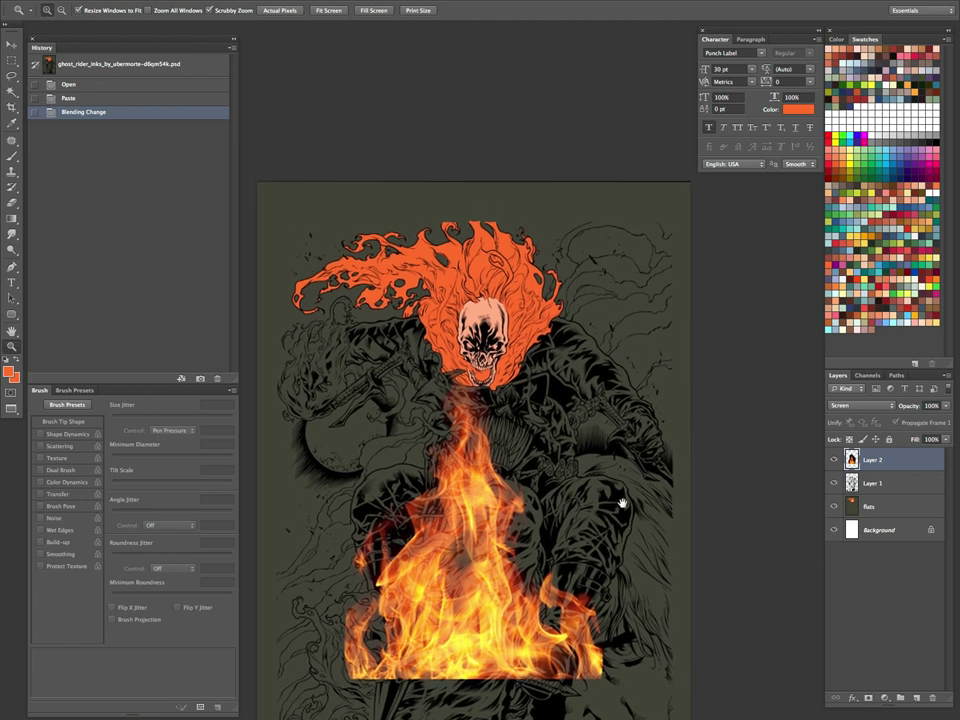
Step: Scale the pasted flame layer down to about 43.5% and position it over the skull's burning head
key("ctrl+t")
left_click_drag(537, 595, 562, 295)
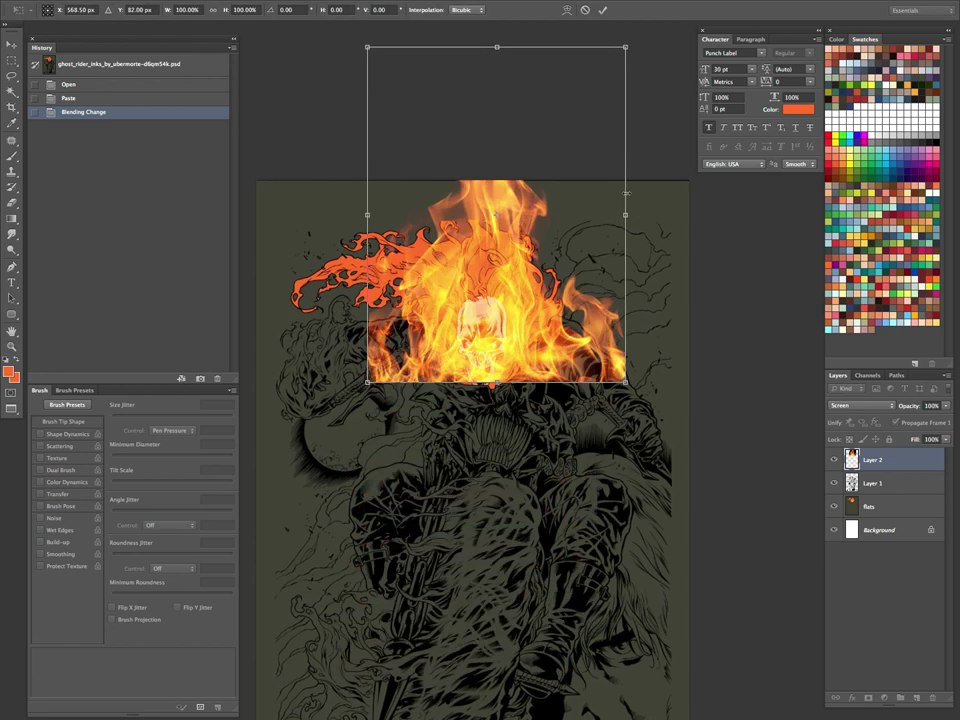
left_click_drag(630, 46, 553, 172)
left_click_drag(485, 281, 470, 322)
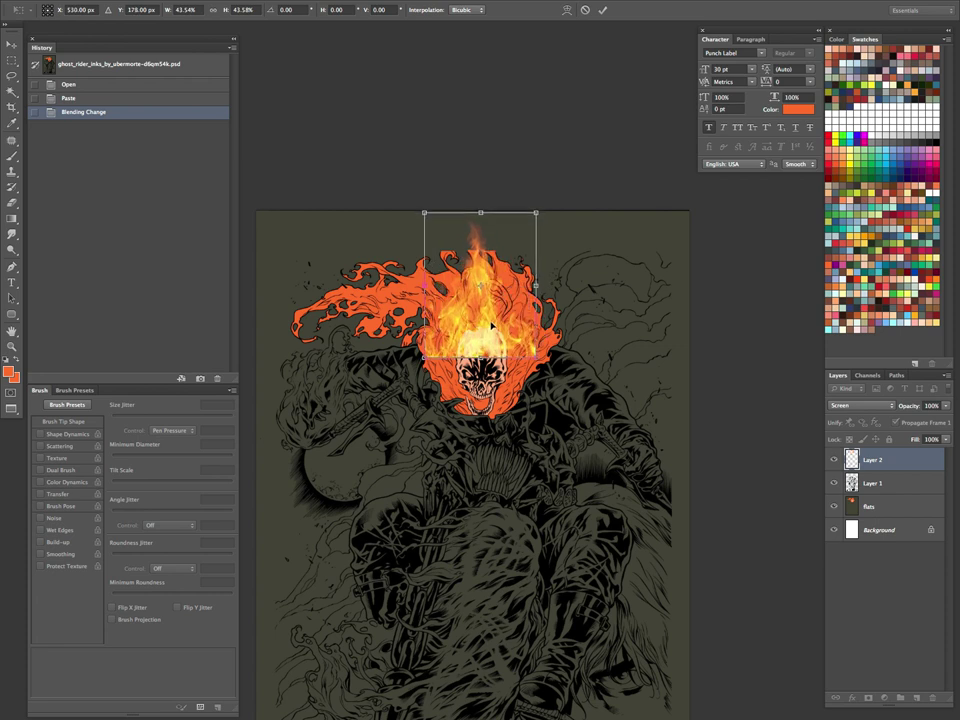
key("Return")
key("z")
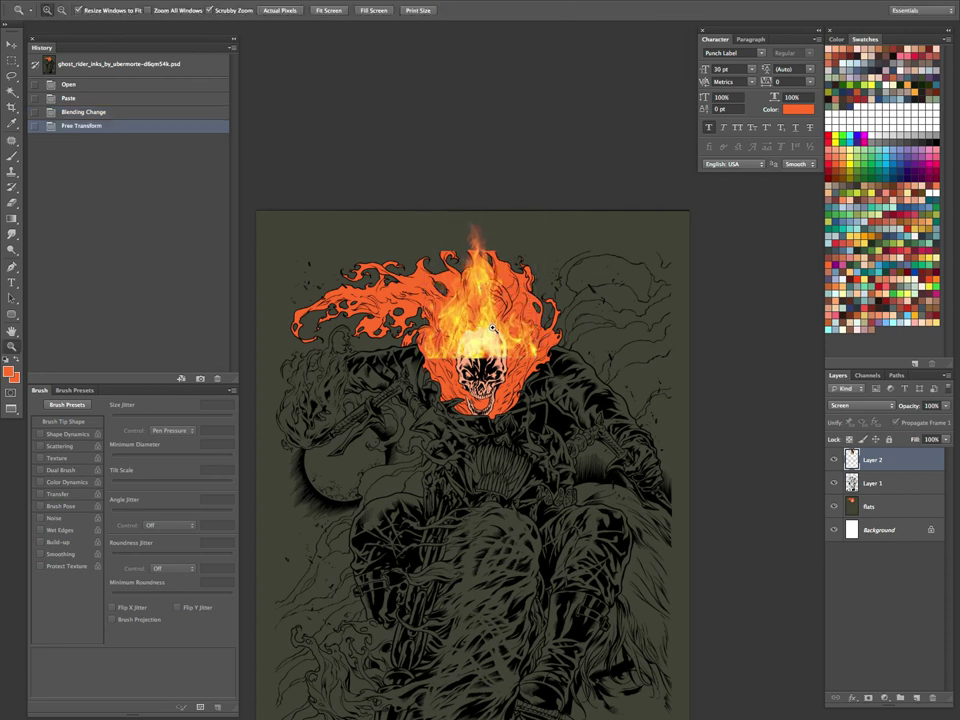
left_click_drag(489, 340, 514, 376)
key("v")
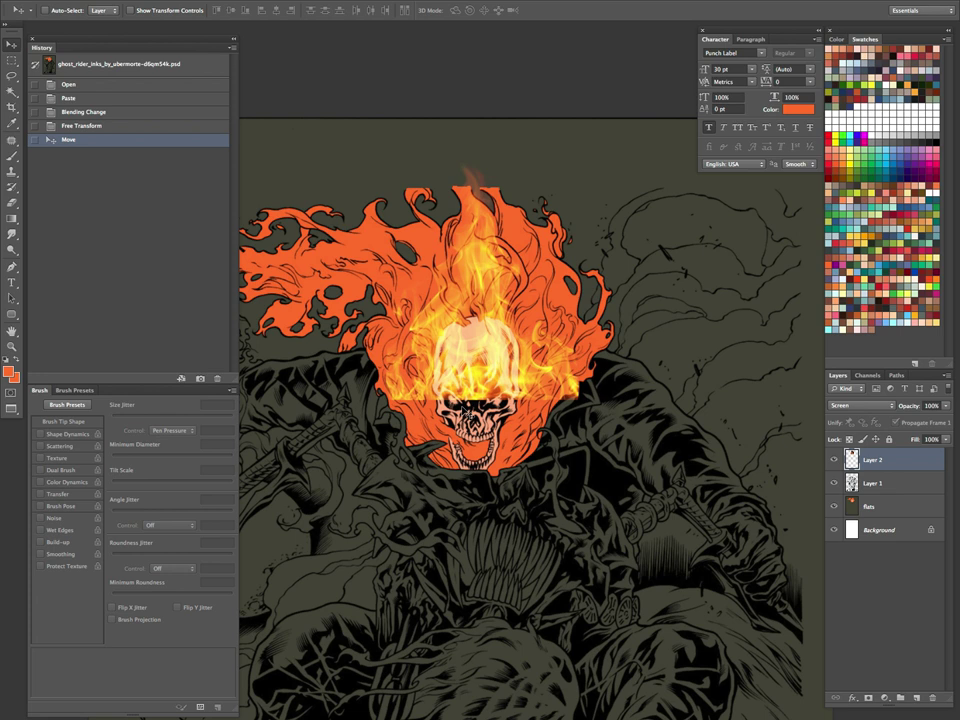
key("ctrl+t")
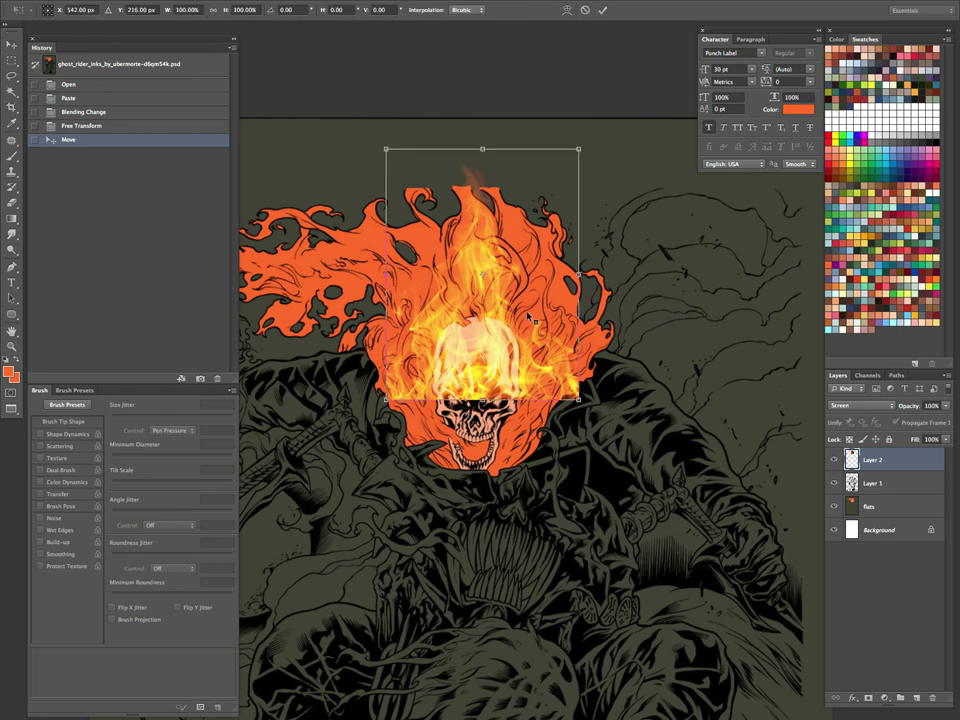
right_click(526, 292)
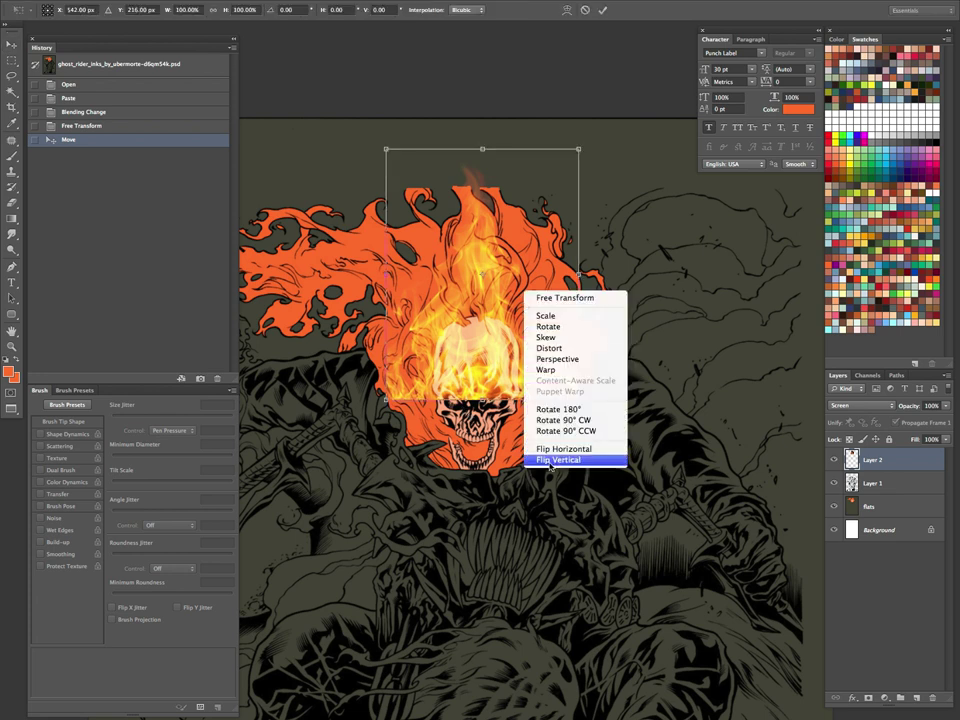
left_click(323, 552)
key("Escape")
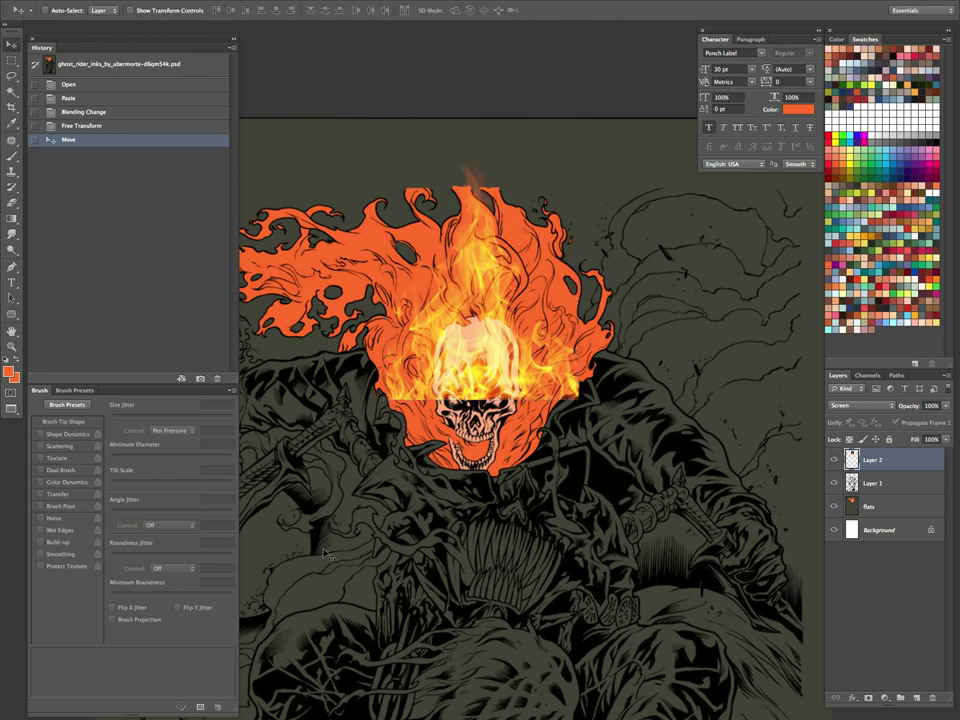
Step: Marquee a rectangle around the flame and skull on the flame layer and open that area in the Liquify filter
key("m")
mouse_move(337, 456)
left_mouse_down()
mouse_move(553, 210)
mouse_move(608, 124)
left_mouse_up()
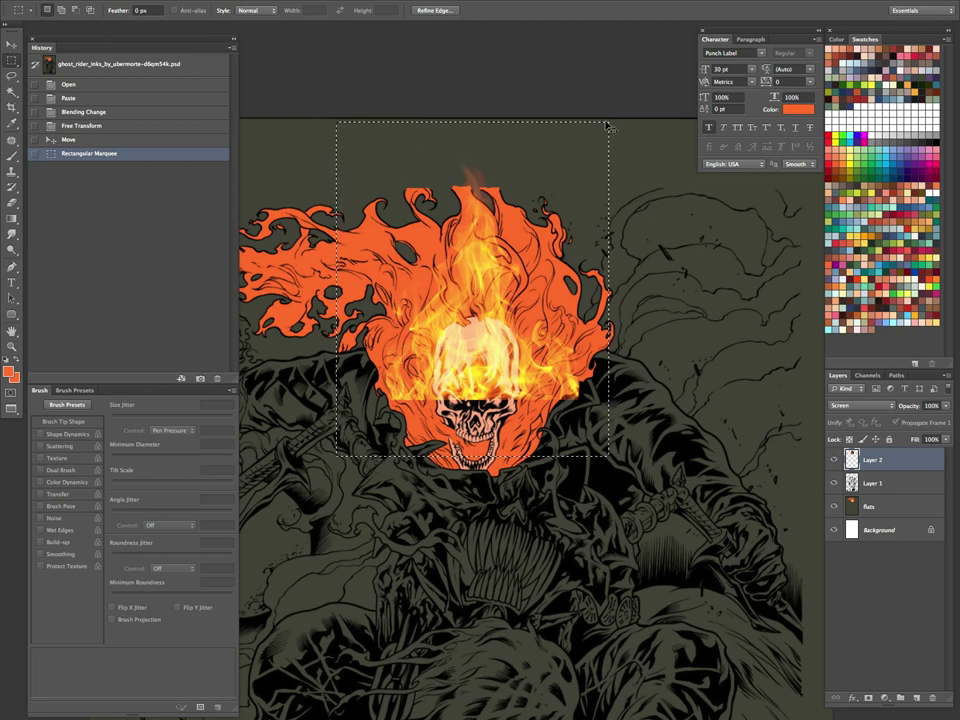
key("super+shift+x")
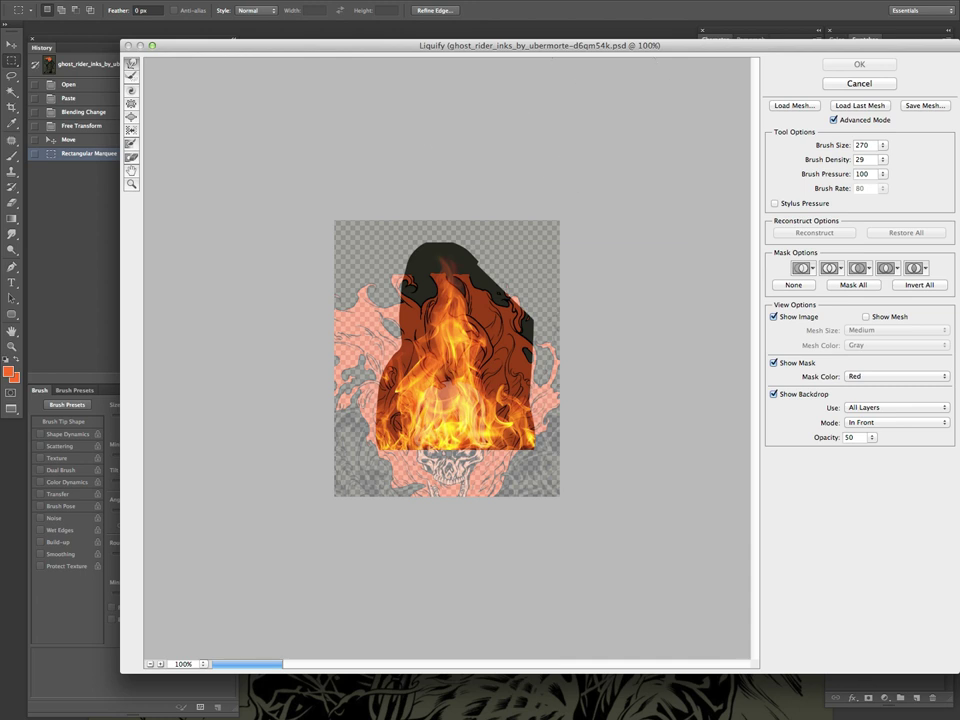
Step: Reopen Liquify with the backdrop shown, push the flame layer's sides and base outward to wrap the skull and hair, and deselect
left_click(857, 86)
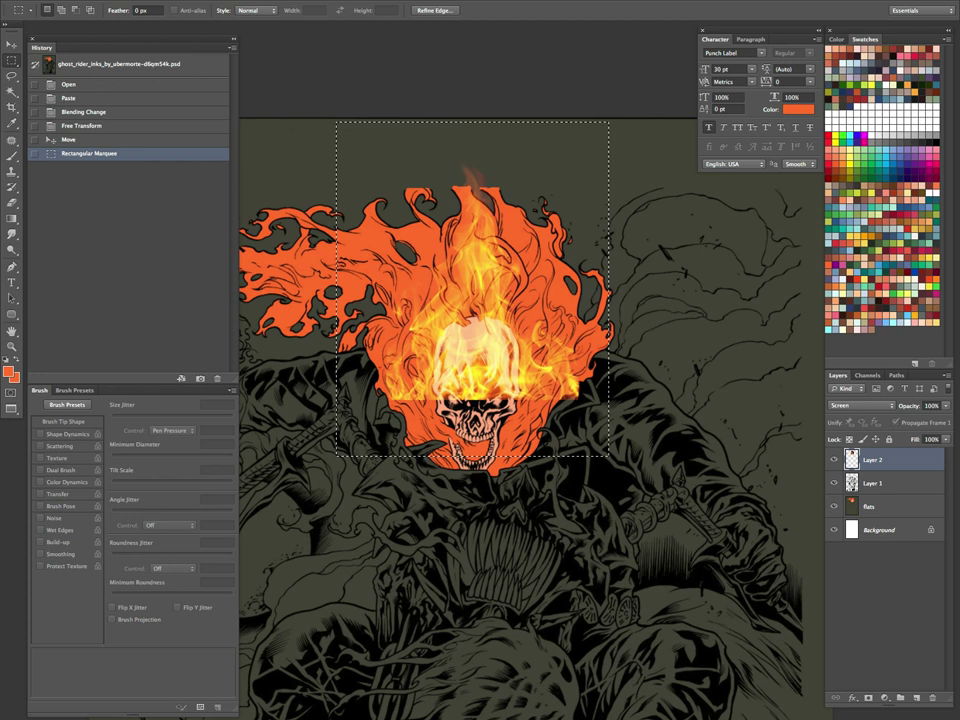
key("super+shift+x")
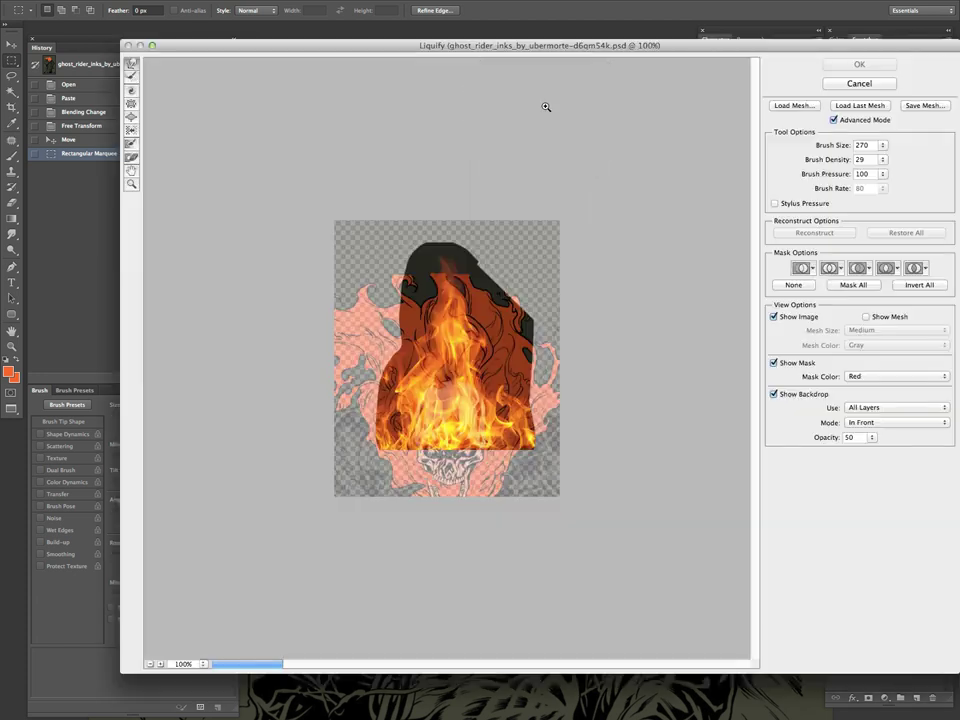
left_click(797, 396)
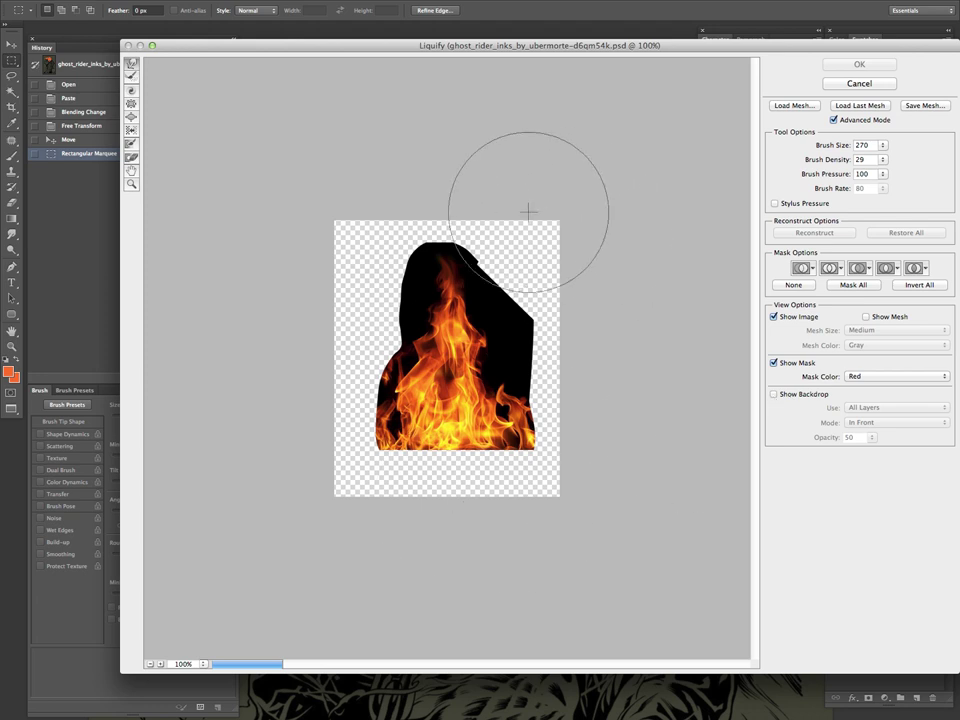
left_click(774, 396)
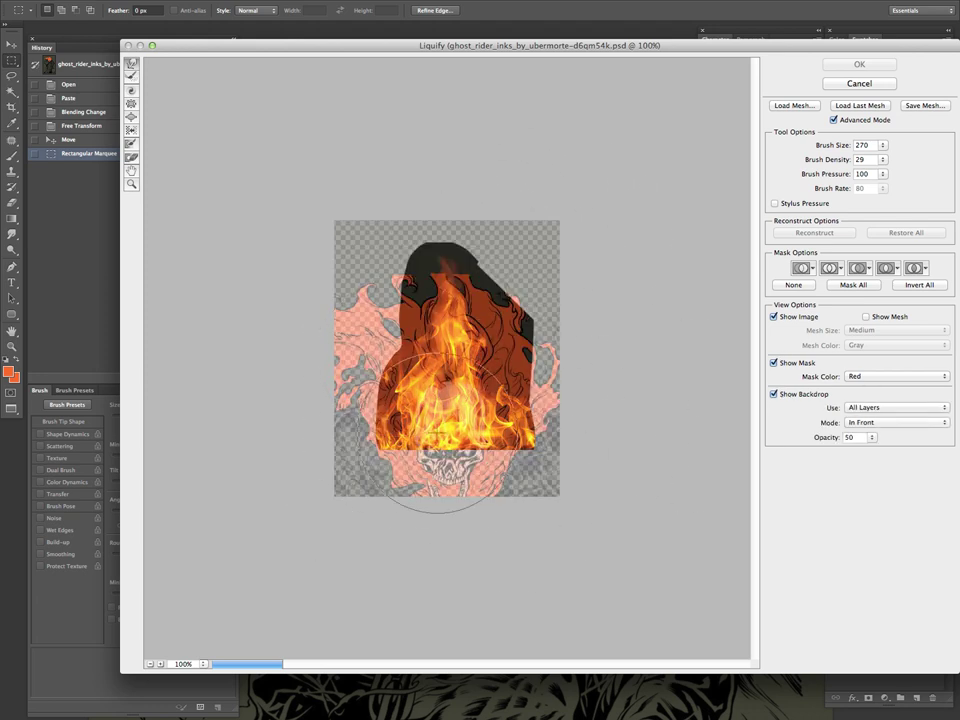
mouse_move(536, 422)
left_mouse_down()
mouse_move(531, 461)
mouse_move(512, 485)
left_mouse_up()
mouse_move(385, 450)
left_mouse_down()
mouse_move(381, 482)
mouse_move(407, 504)
mouse_move(409, 490)
left_mouse_up()
left_click_drag(406, 411, 404, 358)
mouse_move(500, 382)
left_mouse_down()
mouse_move(512, 377)
mouse_move(504, 497)
mouse_move(514, 439)
mouse_move(534, 412)
mouse_move(497, 456)
mouse_move(521, 461)
mouse_move(517, 425)
mouse_move(422, 455)
mouse_move(416, 506)
mouse_move(380, 340)
mouse_move(425, 490)
mouse_move(420, 400)
mouse_move(440, 330)
mouse_move(380, 290)
mouse_move(420, 280)
mouse_move(442, 300)
mouse_move(433, 250)
mouse_move(328, 193)
left_mouse_up()
key("Return")
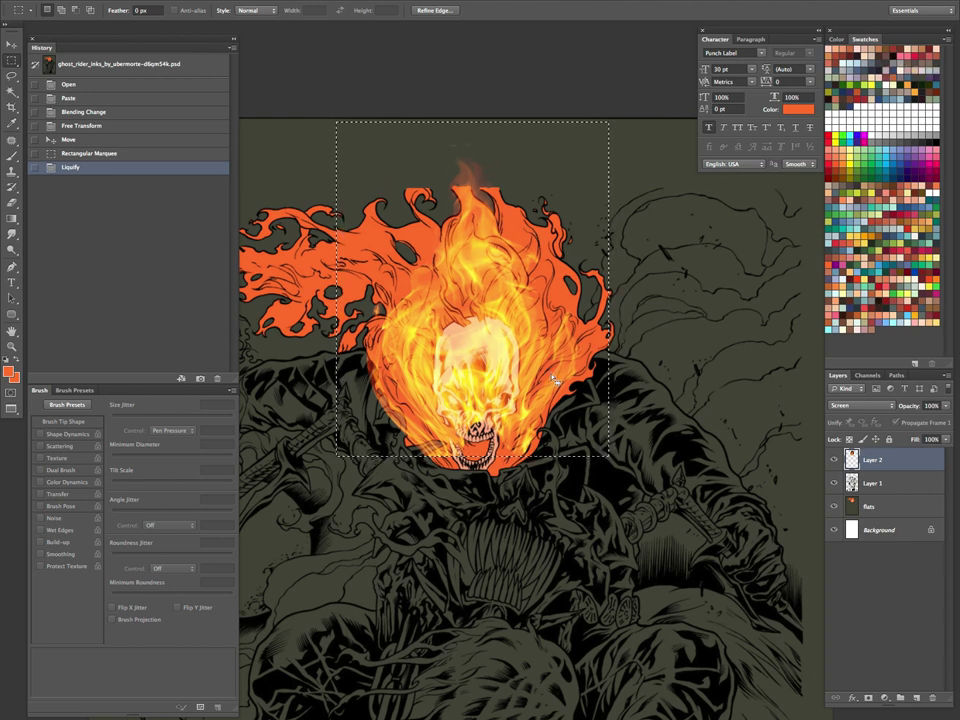
key("ctrl+d")
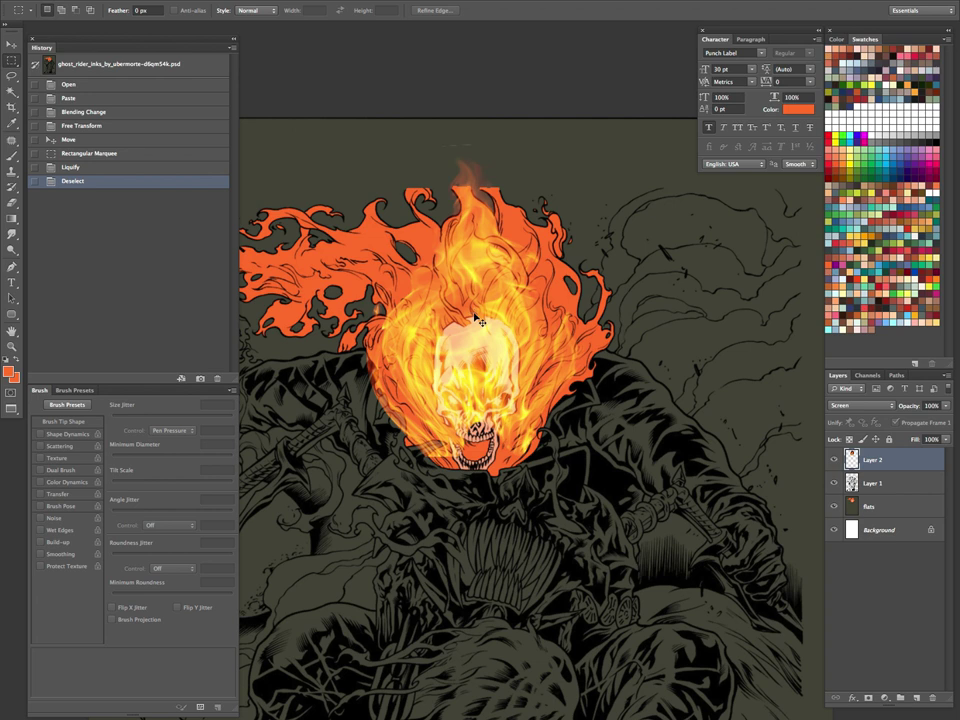
Step: Paste another copy of the fire photo as a new layer and set its blend mode to Screen
key("ctrl+v")
left_click(861, 405)
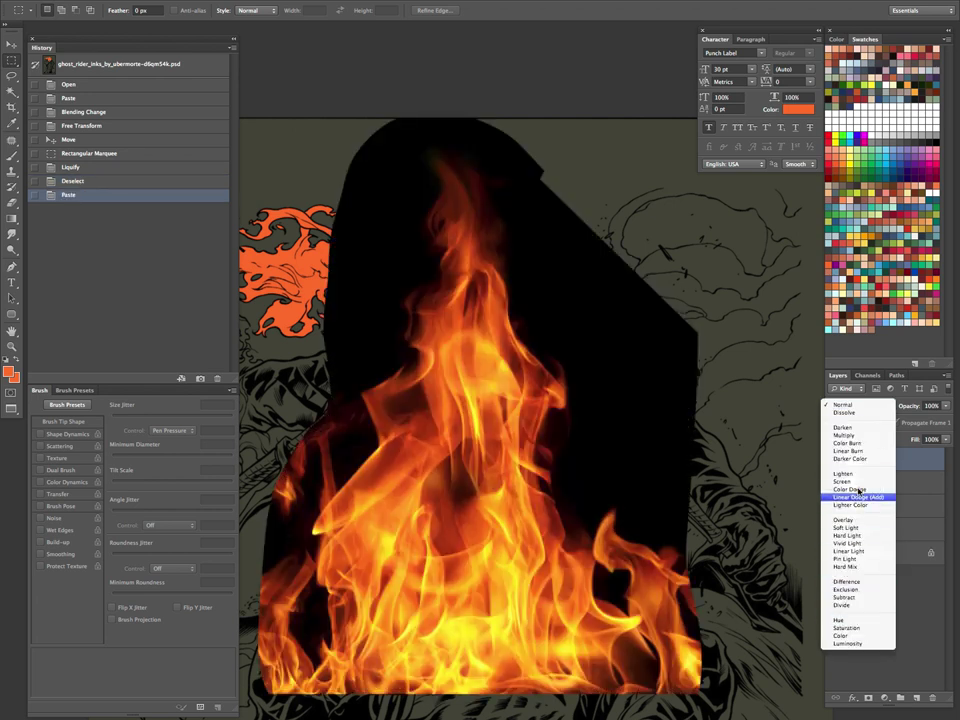
left_click(852, 497)
Step: Free Transform the pasted fire over the right half of the head, scaling it to about 33% wide and 59% high
key("ctrl+t")
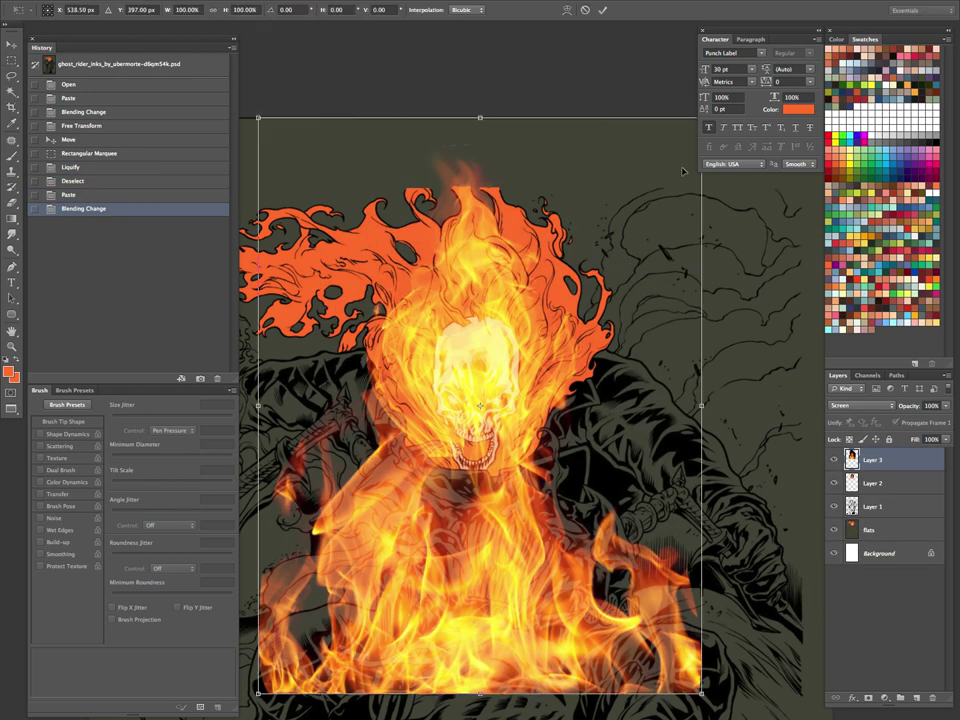
left_click_drag(259, 119, 411, 317)
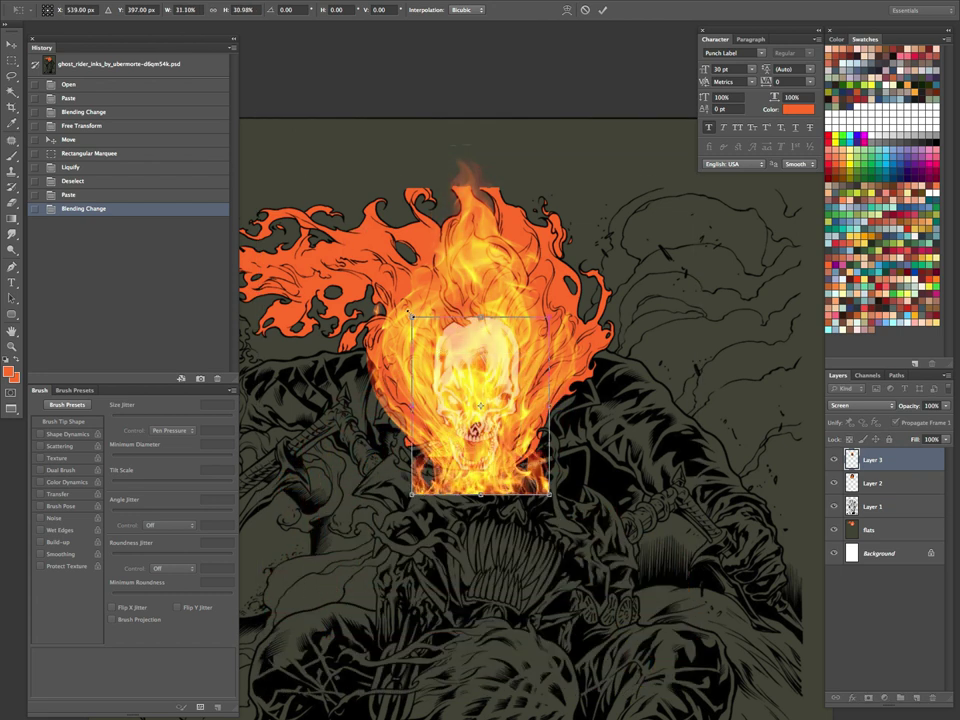
left_click_drag(501, 402, 562, 277)
left_click_drag(640, 205, 652, 219)
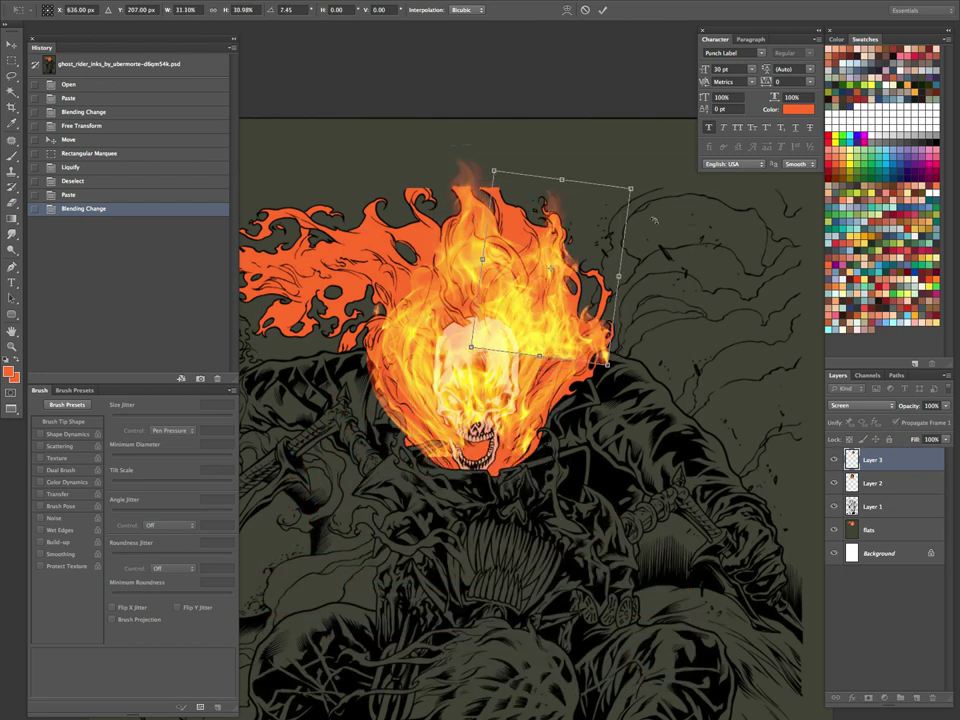
left_click_drag(605, 357, 521, 515)
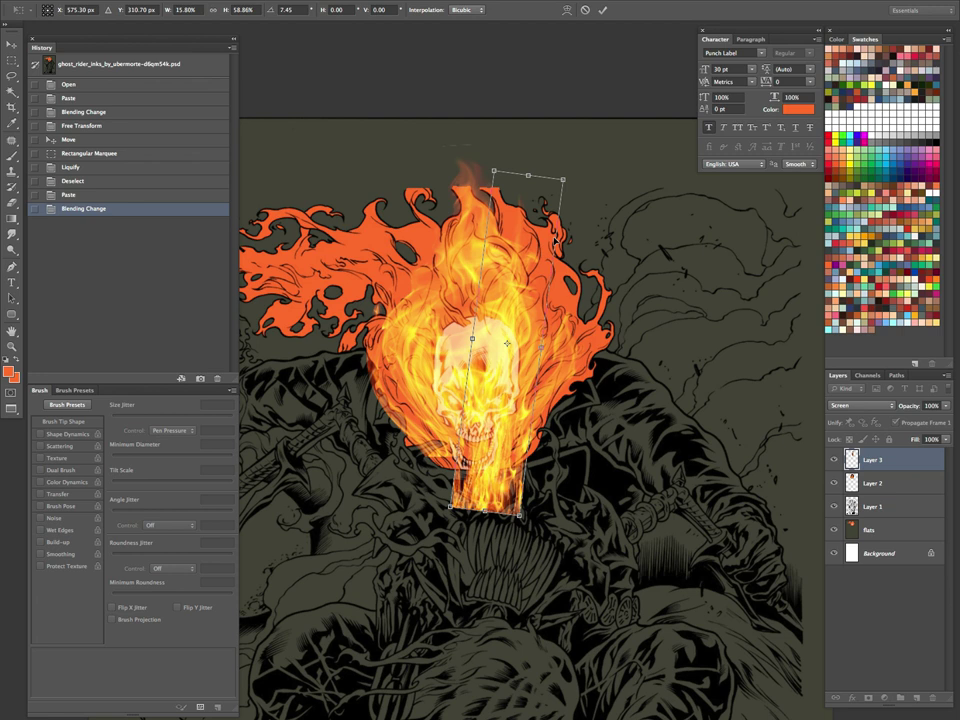
left_click_drag(542, 346, 618, 346)
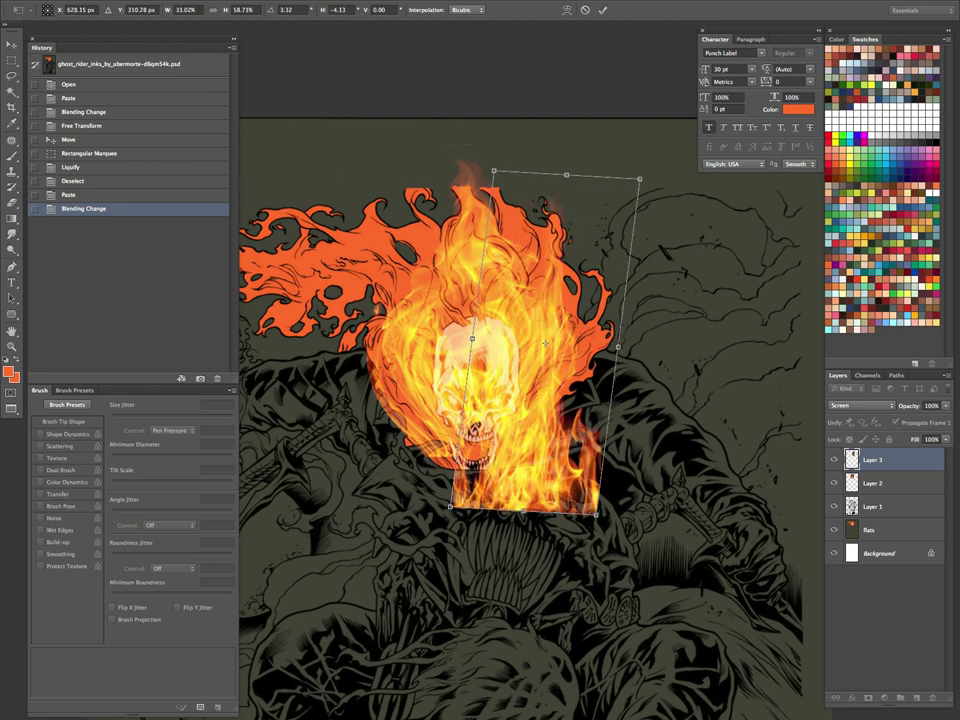
Step: Distort the fire copy's corners into a narrow slanted shape that follows the right side of the flaming hair
key("Tab")
key("Tab")
left_click_drag(590, 285, 615, 189)
left_click_drag(621, 420, 570, 447)
left_click_drag(471, 440, 486, 352)
left_click_drag(569, 445, 552, 452)
left_click_drag(586, 265, 610, 299)
left_click_drag(587, 99, 602, 110)
Step: Warp the fire copy so it curves along the right edge of the hair down to the chin, and commit the transform
right_click(578, 292)
left_click(598, 370)
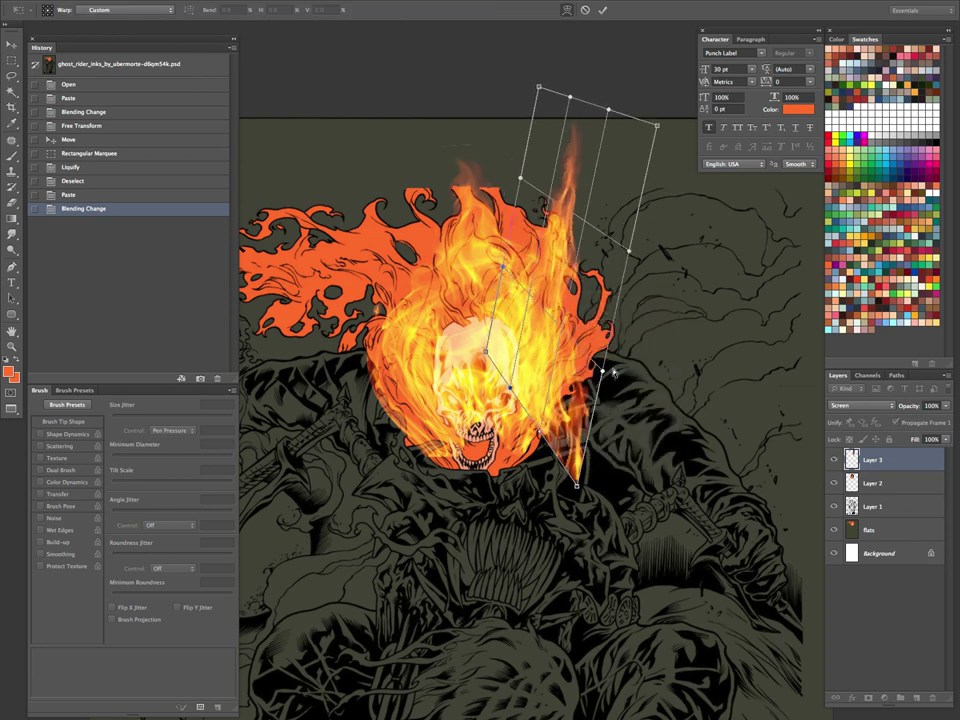
left_click_drag(575, 312, 611, 297)
left_click_drag(553, 150, 532, 187)
left_click_drag(577, 487, 503, 476)
left_click_drag(510, 388, 496, 397)
left_click_drag(540, 432, 466, 515)
left_click_drag(596, 322, 555, 193)
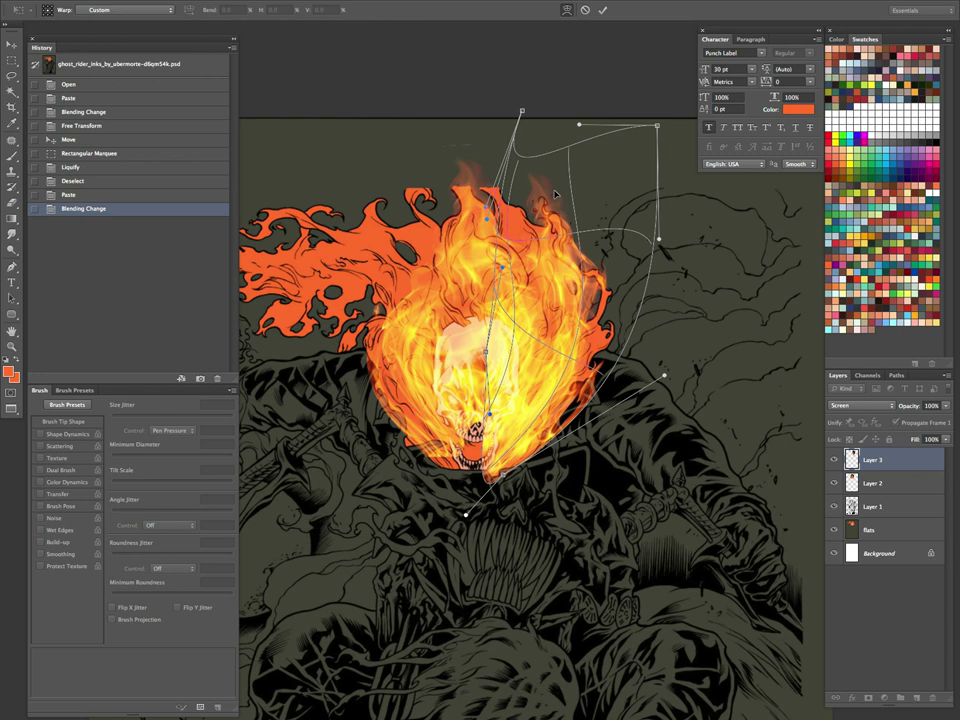
key("Return")
Step: Erase the excess of the fire copy around the jaw using the "soft eraser" preset at an enlarged brush size
key("b")
key("bracketleft")
key("bracketright")
key("bracketright")
key("bracketright")
key("bracketright")
key("bracketright")
left_click(29, 11)
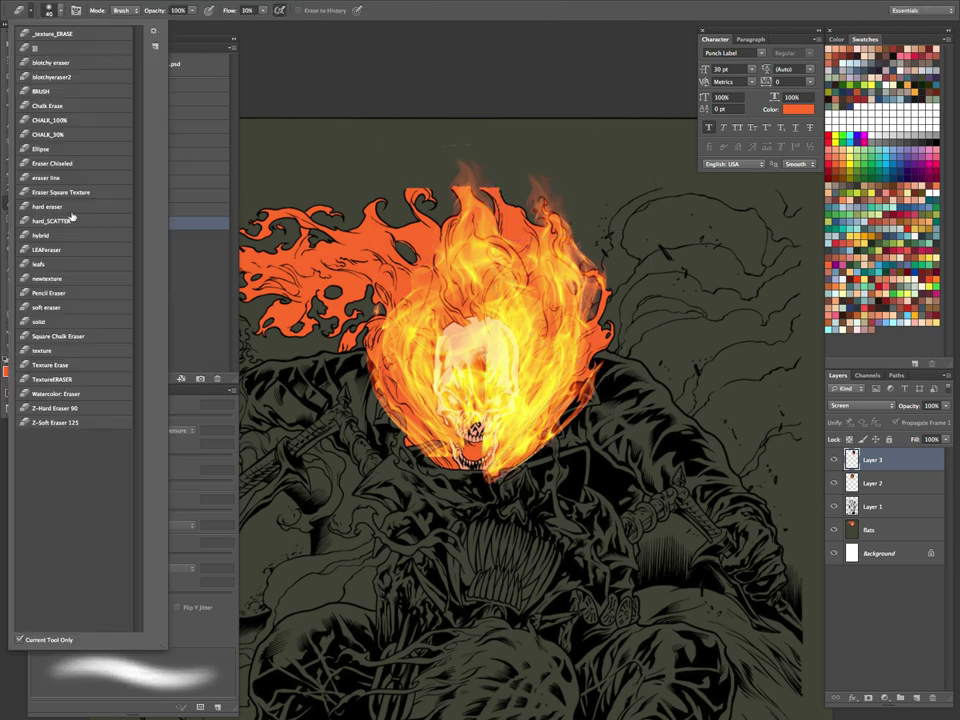
left_click(60, 308)
left_click(305, 16)
mouse_move(489, 377)
left_mouse_down()
mouse_move(522, 455)
mouse_move(518, 528)
mouse_move(562, 536)
left_mouse_up()
left_click_drag(398, 373, 326, 352)
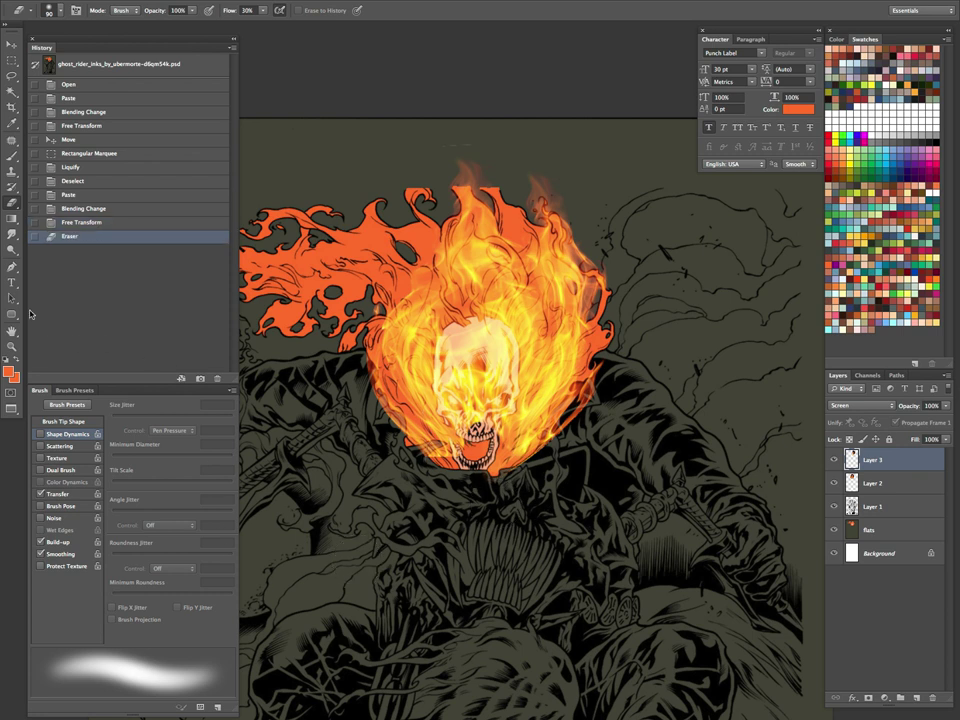
Step: Smudge the fire copy along the left edge of the hair and beside the jaw to blend it in
left_click(13, 234)
left_click_drag(382, 329, 383, 346)
left_click_drag(383, 343, 383, 345)
left_click_drag(508, 459, 499, 457)
left_click_drag(504, 429, 463, 461)
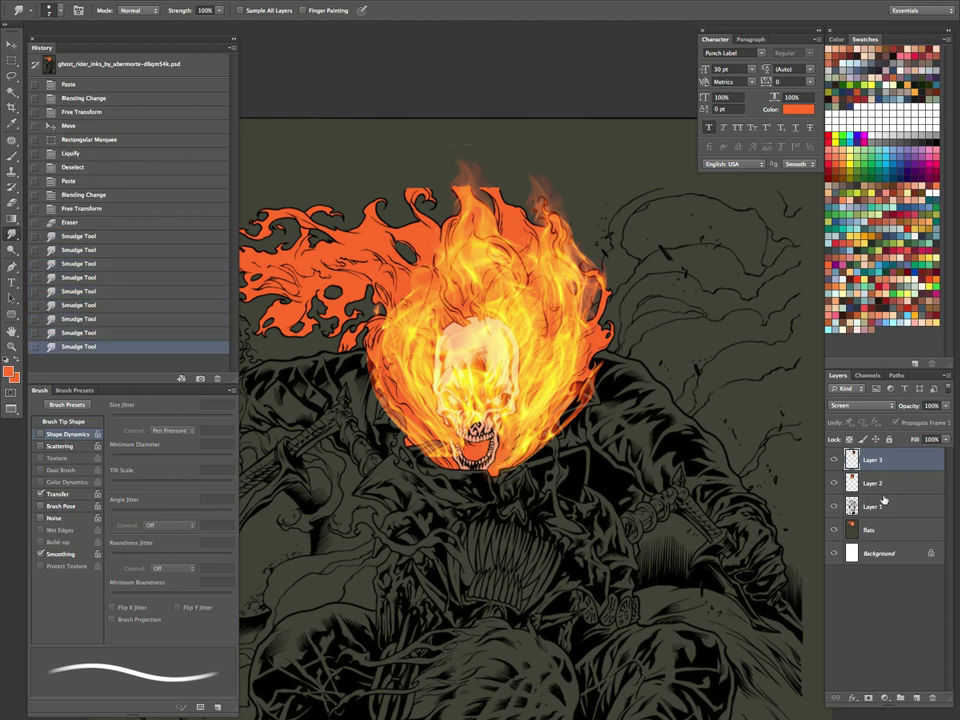
Step: Merge Layer 3 into Layer 2 and smudge the combined fire beside the jaw, along the right edge and at the flame tips
key("ctrl+e")
left_click_drag(503, 429, 502, 437)
mouse_move(503, 441)
left_mouse_down()
mouse_move(501, 465)
mouse_move(510, 439)
left_mouse_up()
left_click_drag(585, 355, 586, 332)
left_click_drag(437, 246, 439, 250)
left_click_drag(453, 205, 429, 197)
left_click_drag(543, 196, 537, 180)
left_click_drag(536, 186, 529, 167)
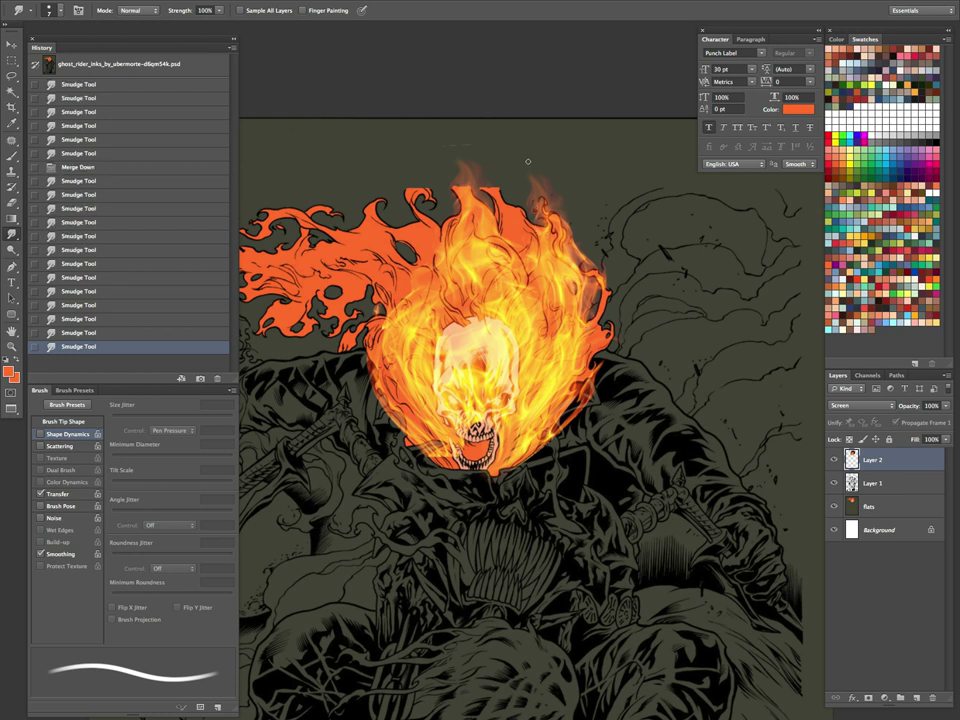
mouse_move(487, 245)
left_mouse_down()
mouse_move(498, 240)
mouse_move(516, 266)
left_mouse_up()
mouse_move(519, 272)
left_mouse_down()
mouse_move(522, 282)
mouse_move(499, 305)
left_mouse_up()
Step: Set up the Brush tool with Shape Dynamics enabled and reduce its size to 10 px
key("b")
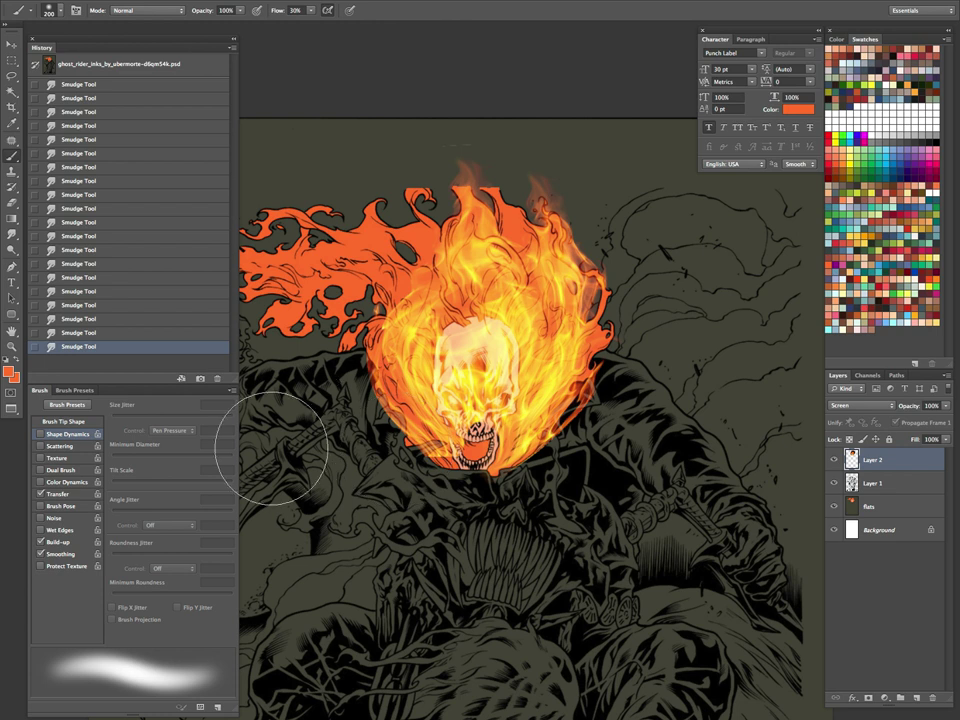
key("bracketleft")
key("bracketleft")
key("bracketleft")
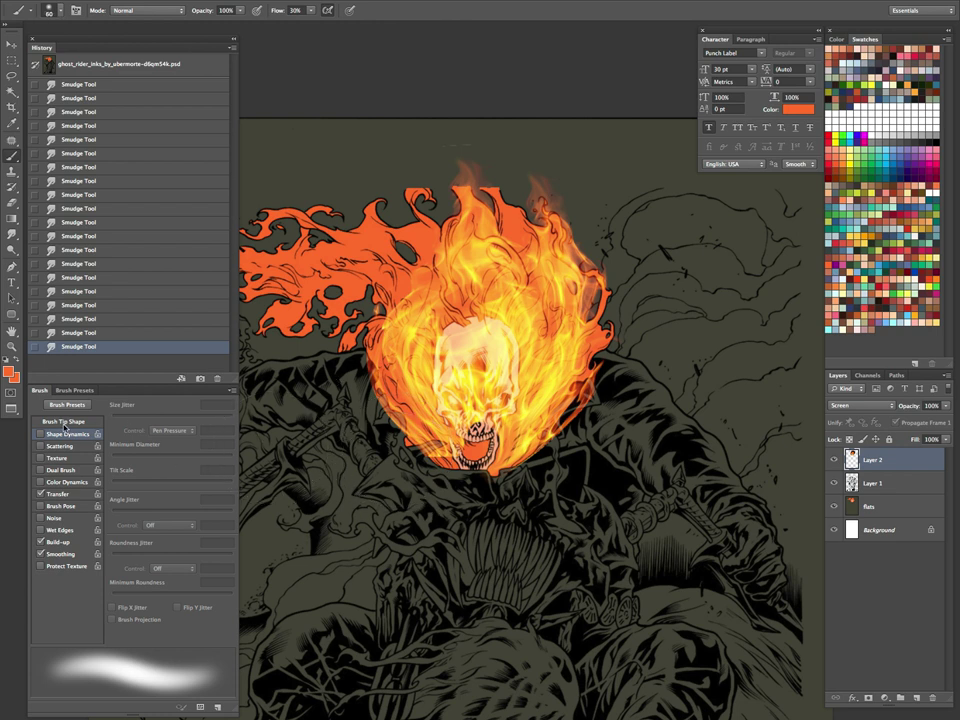
left_click(68, 434)
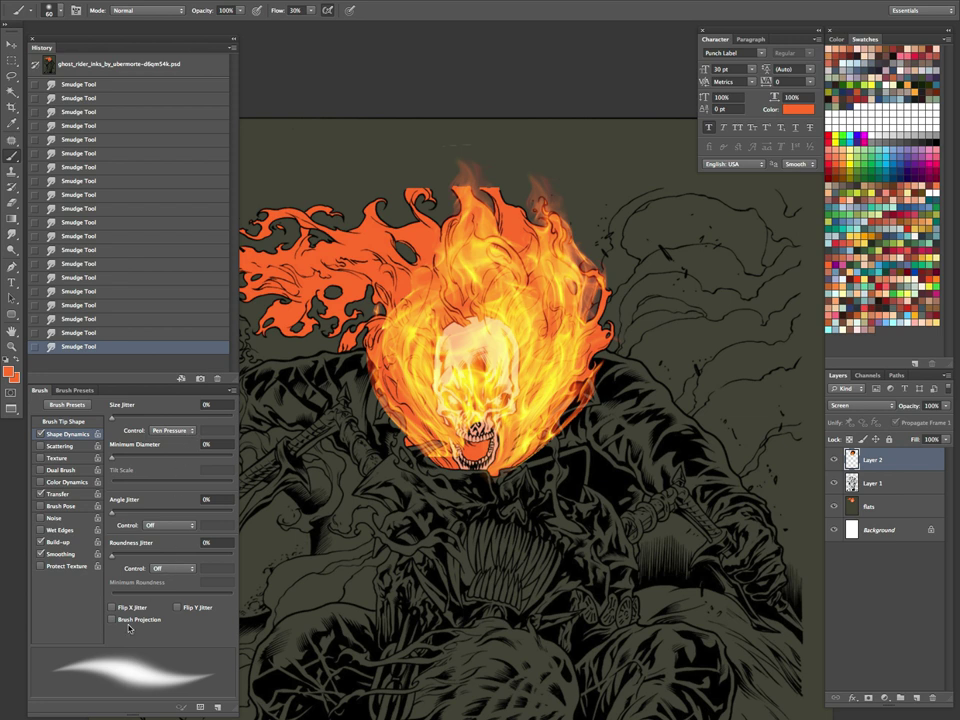
key("bracketleft")
key("bracketleft")
key("bracketleft")
key("bracketleft")
key("bracketleft")
key("bracketleft")
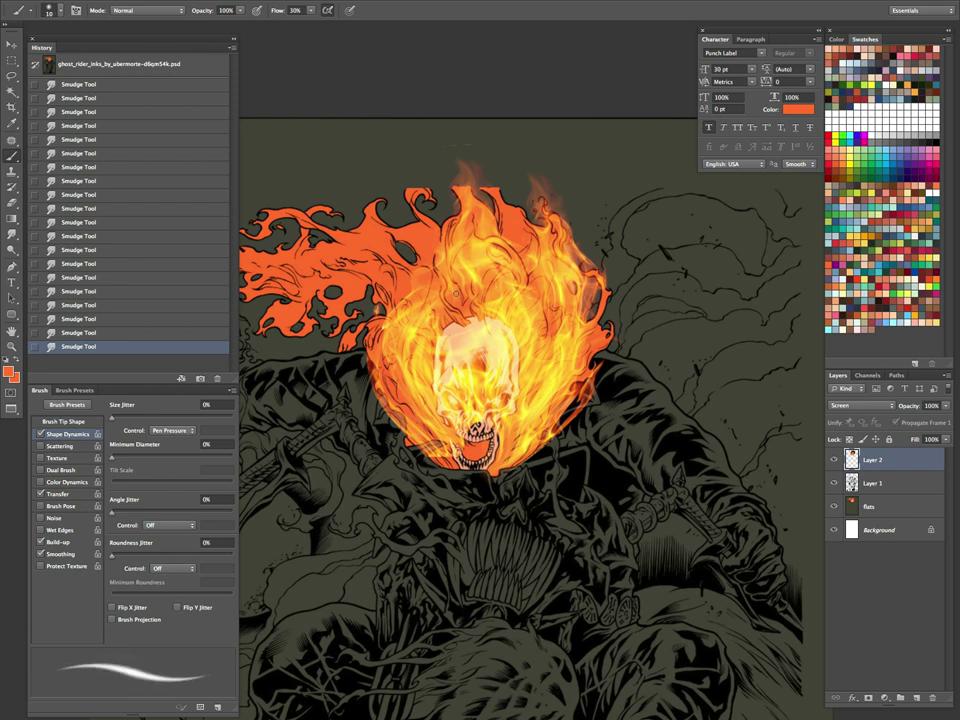
Step: Sample yellow from the fire and paint thin flame strokes along the left edge of the hair
left_click(404, 356, "alt")
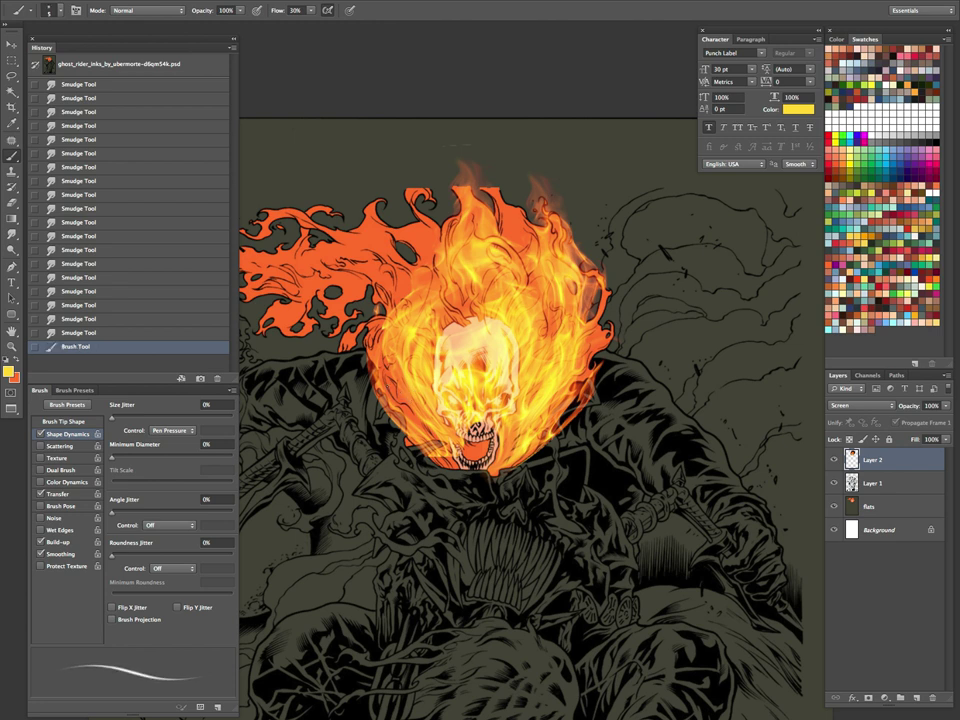
left_click_drag(379, 383, 410, 412)
mouse_move(417, 427)
left_mouse_down()
mouse_move(404, 402)
mouse_move(416, 412)
left_mouse_up()
key("bracketright")
key("bracketright")
left_click_drag(407, 401, 425, 422)
left_click(385, 354)
left_click(386, 356)
left_click(381, 342)
left_click(383, 344)
left_click_drag(379, 326, 384, 338)
mouse_move(378, 318)
left_mouse_down()
mouse_move(383, 331)
mouse_move(381, 321)
left_mouse_up()
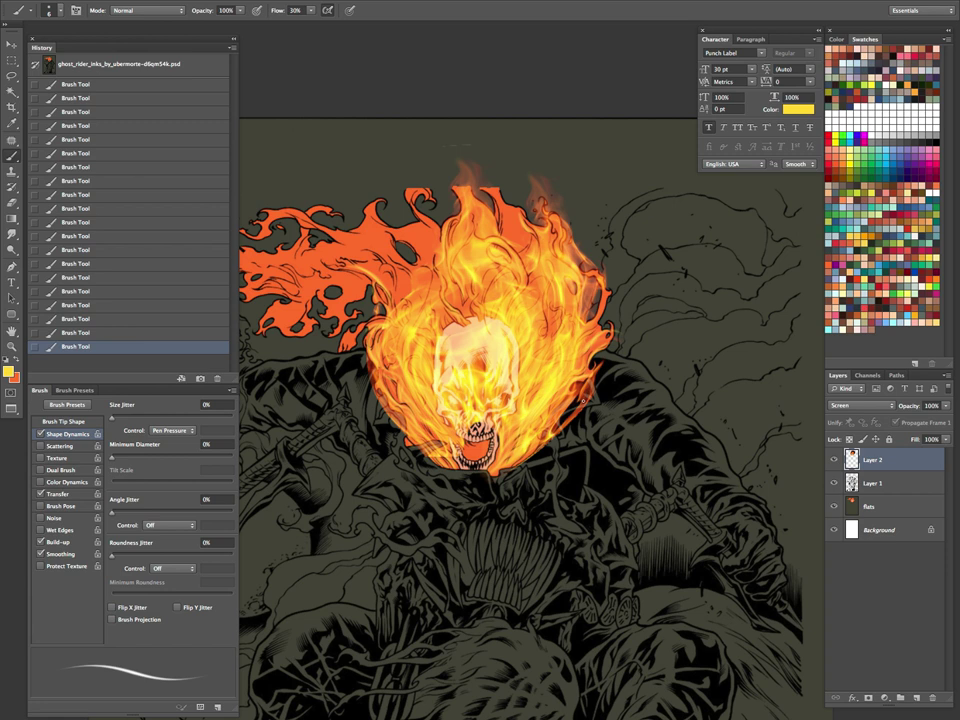
Step: Delete the fire photo layer, then duplicate the flats layer and name the copy "colors"
left_click_drag(874, 461, 931, 695)
left_click(878, 484)
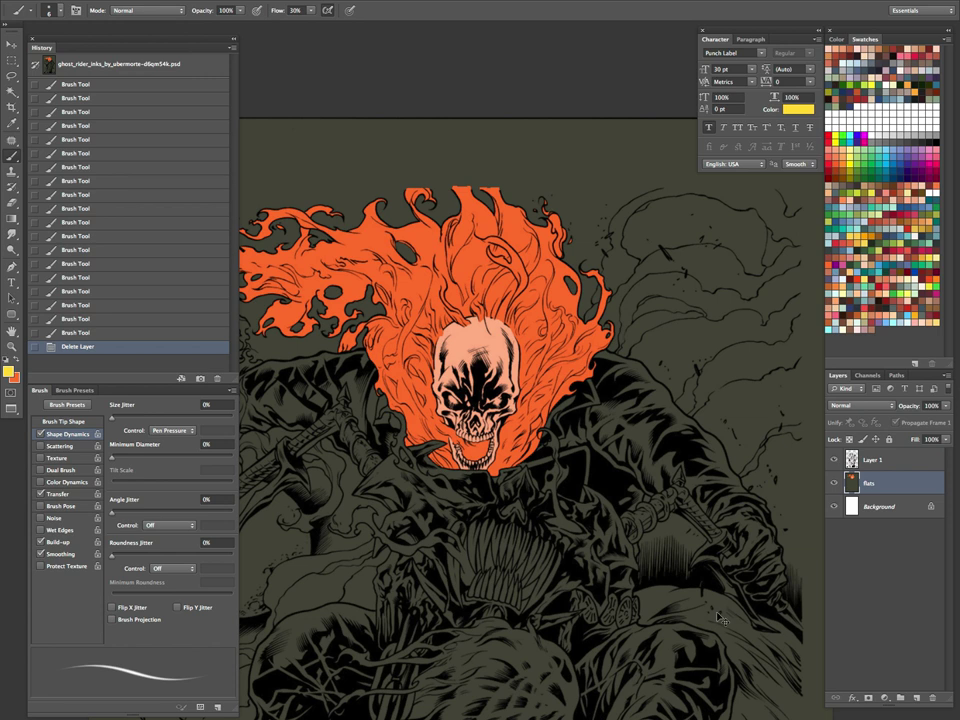
key("super+j")
double_click(871, 485)
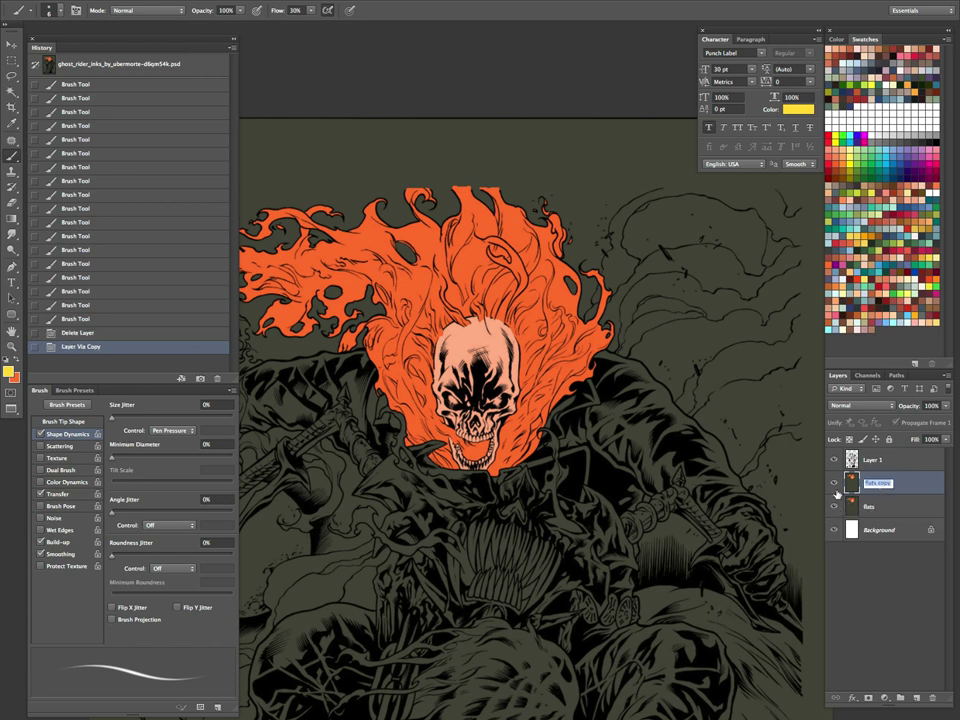
type("colors")
key("Return")
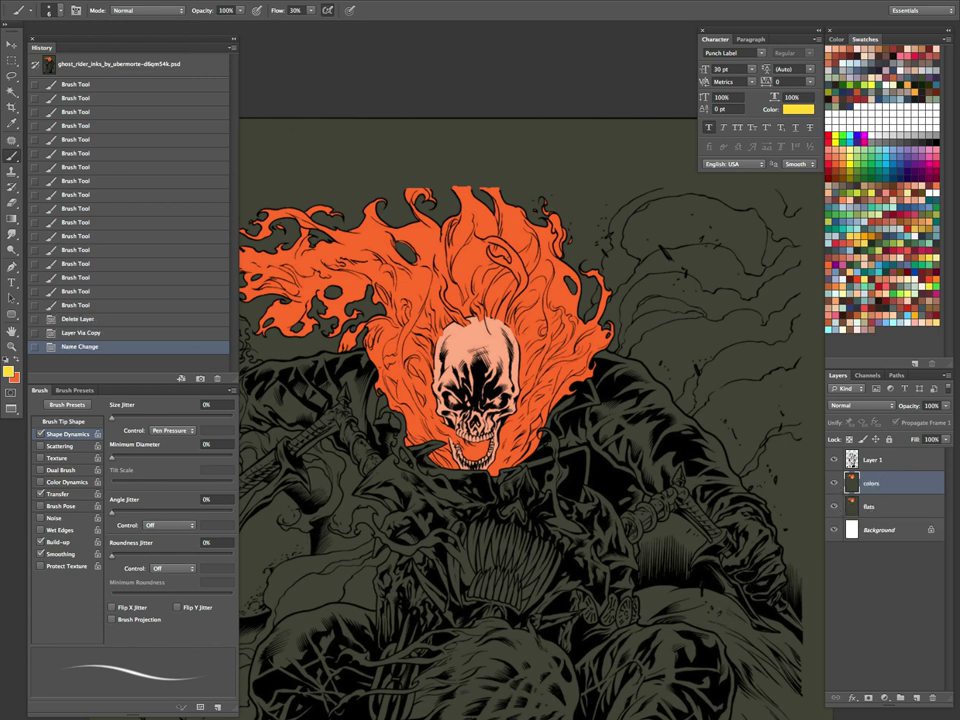
Step: Select the orange flame area on the colors layer with the Magic Wand and hide the selection edges
key("Tab")
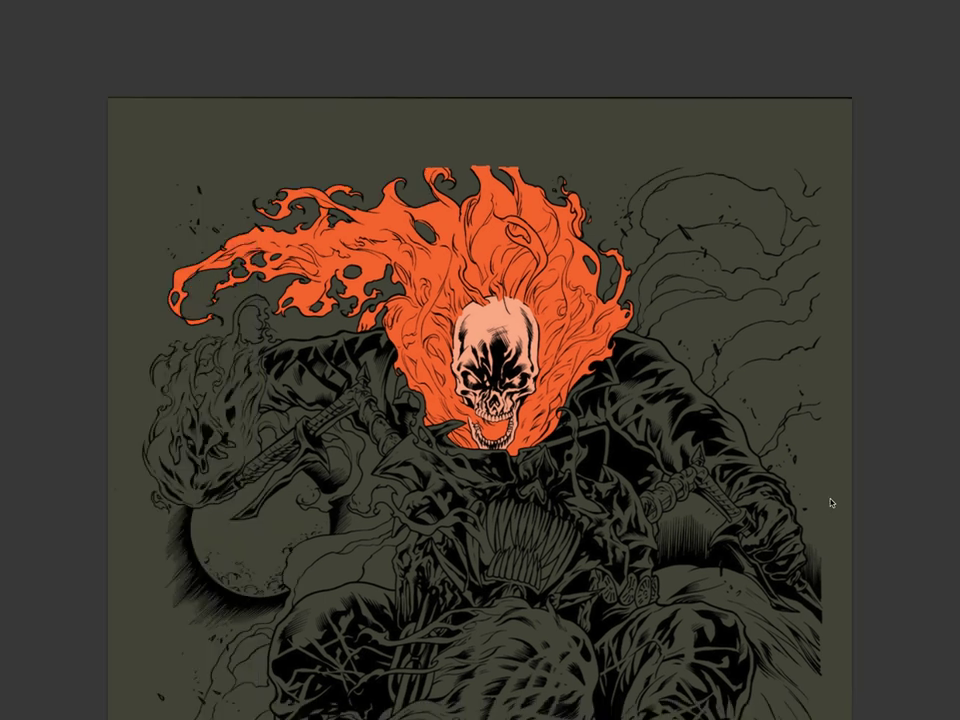
key("Tab")
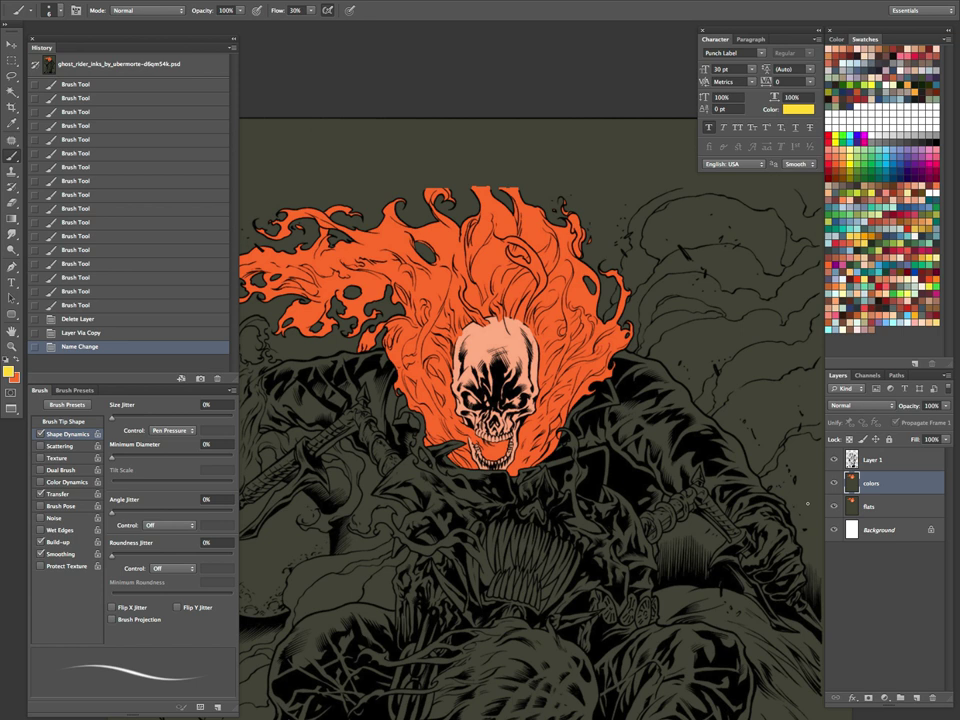
key("w")
left_click(578, 348)
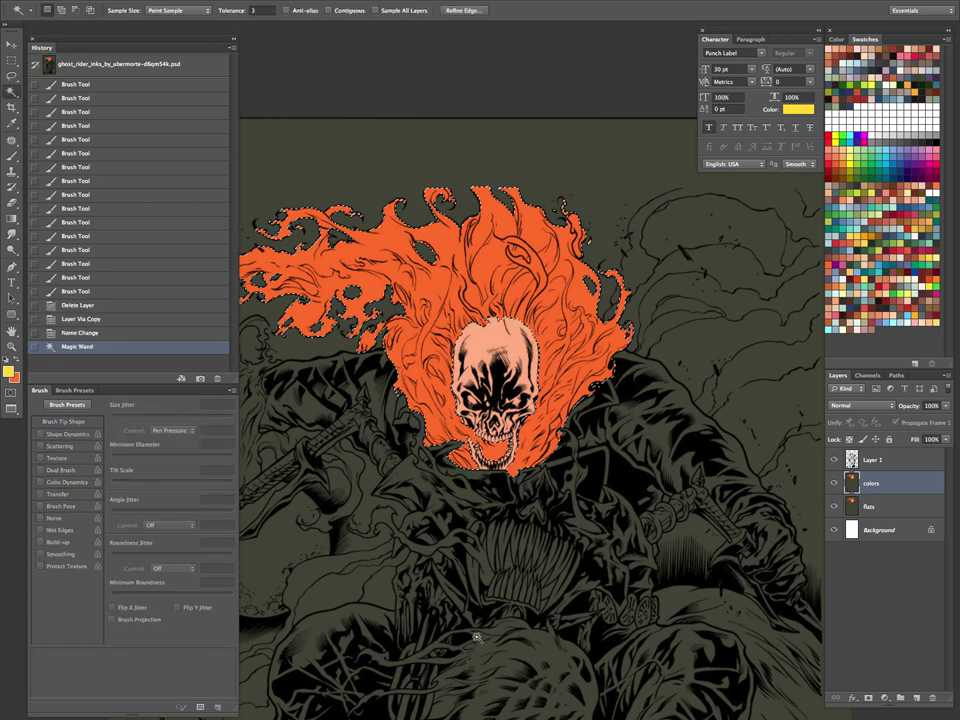
key("ctrl+h")
Step: Enlarge the Brush to 35 px and sample the flame's orange as the painting colour
key("b")
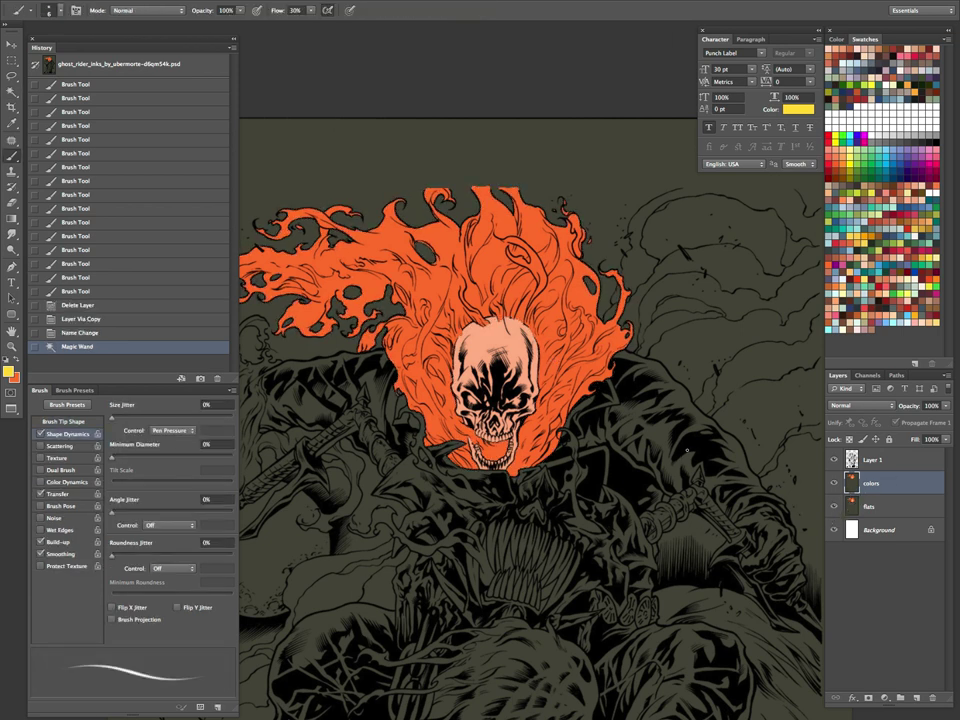
key("bracketright")
key("bracketright")
key("bracketright")
key("bracketright")
key("bracketright")
key("bracketright")
key("bracketright")
key("bracketright")
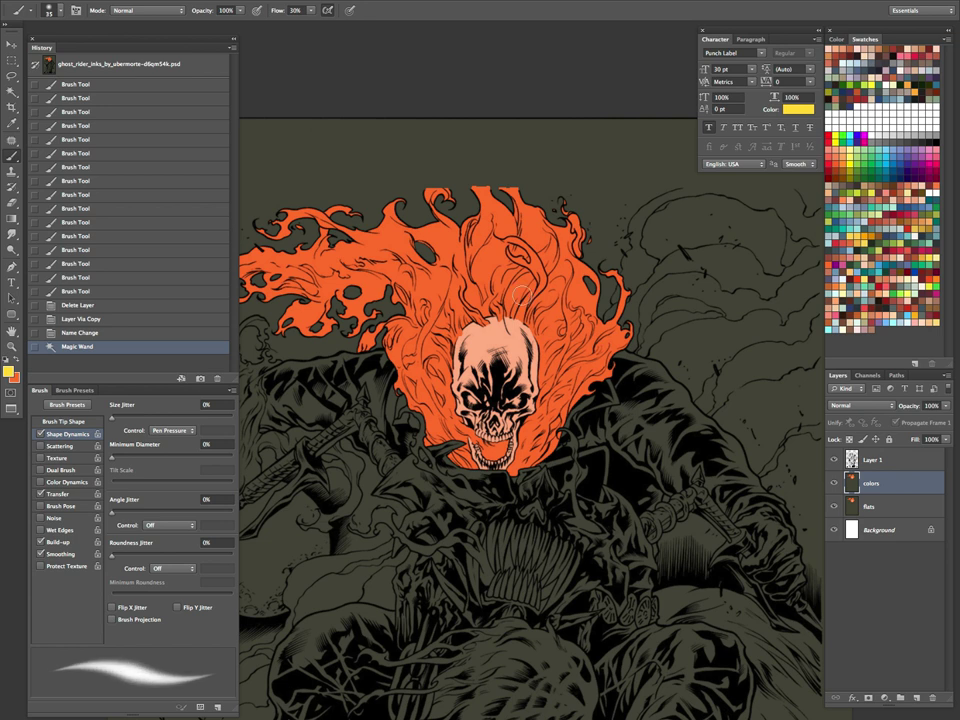
left_click(489, 266, "alt")
Step: Darken the selected flames with Hue/Saturation, using Saturation +25 and Lightness -19
key("ctrl+u")
left_click_drag(754, 542, 767, 510)
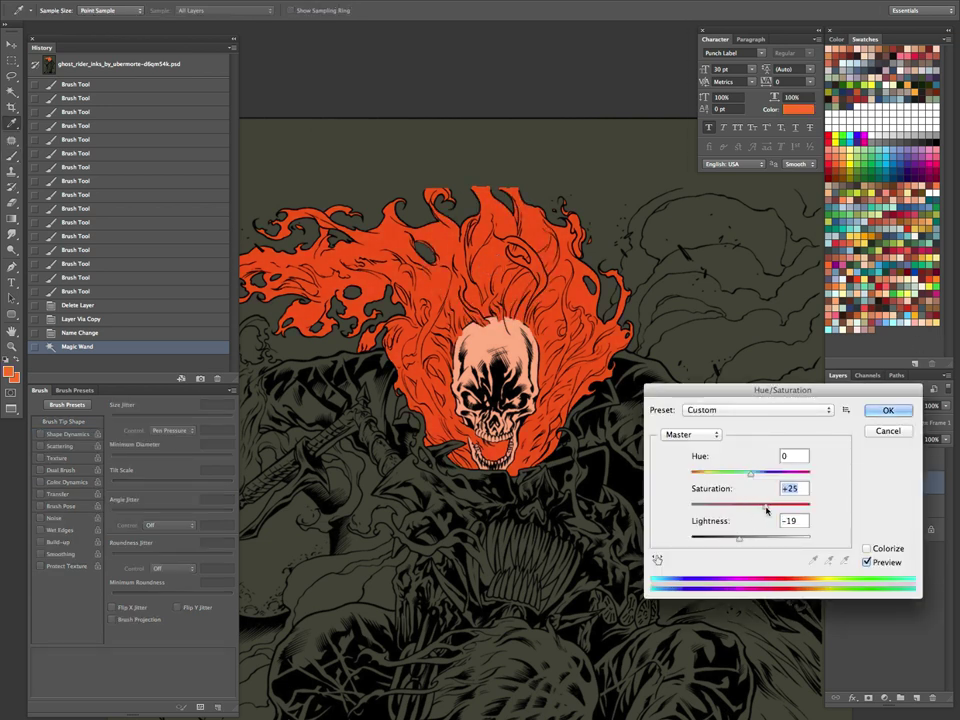
key("Return")
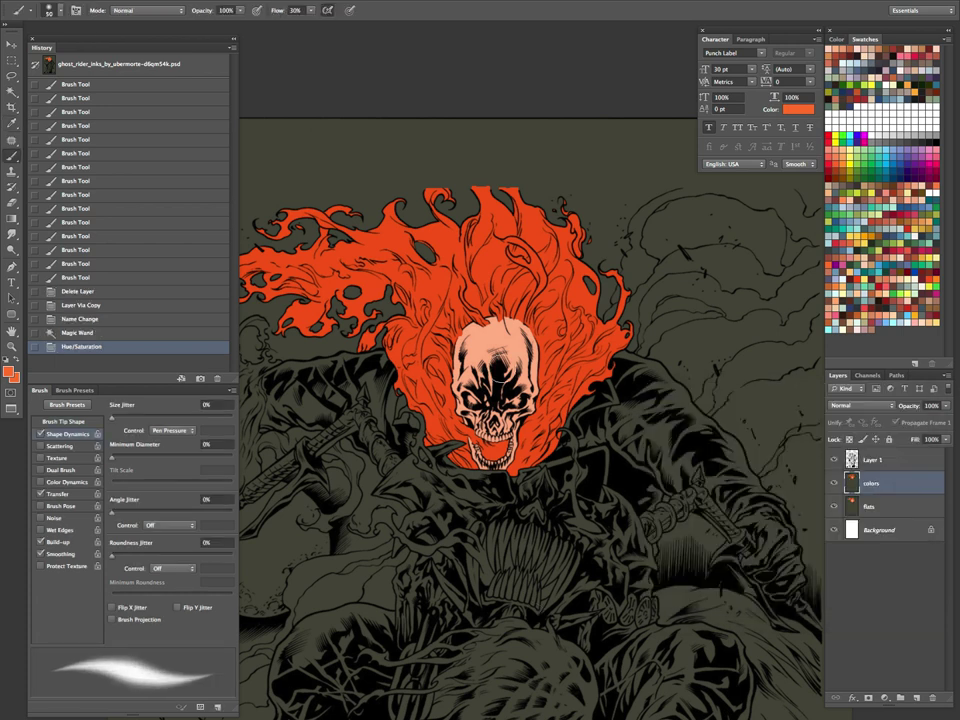
Step: Paint the sampled lighter orange over the flames around the skull and to its upper left with a larger soft brush
key("bracketright")
key("bracketright")
key("bracketright")
key("bracketright")
key("bracketright")
key("bracketright")
key("bracketright")
key("bracketright")
mouse_move(506, 339)
left_mouse_down()
mouse_move(511, 374)
mouse_move(499, 390)
mouse_move(474, 330)
left_mouse_up()
mouse_move(472, 312)
left_mouse_down()
mouse_move(495, 410)
mouse_move(502, 397)
left_mouse_up()
mouse_move(500, 390)
left_mouse_down()
mouse_move(490, 356)
mouse_move(500, 380)
left_mouse_up()
left_click_drag(412, 308, 402, 265)
Step: Reduce the Brush to 25 px and paint lighter orange streaks through the flames left of and above the skull
key("bracketleft")
key("bracketleft")
key("bracketleft")
key("bracketleft")
key("bracketleft")
key("bracketleft")
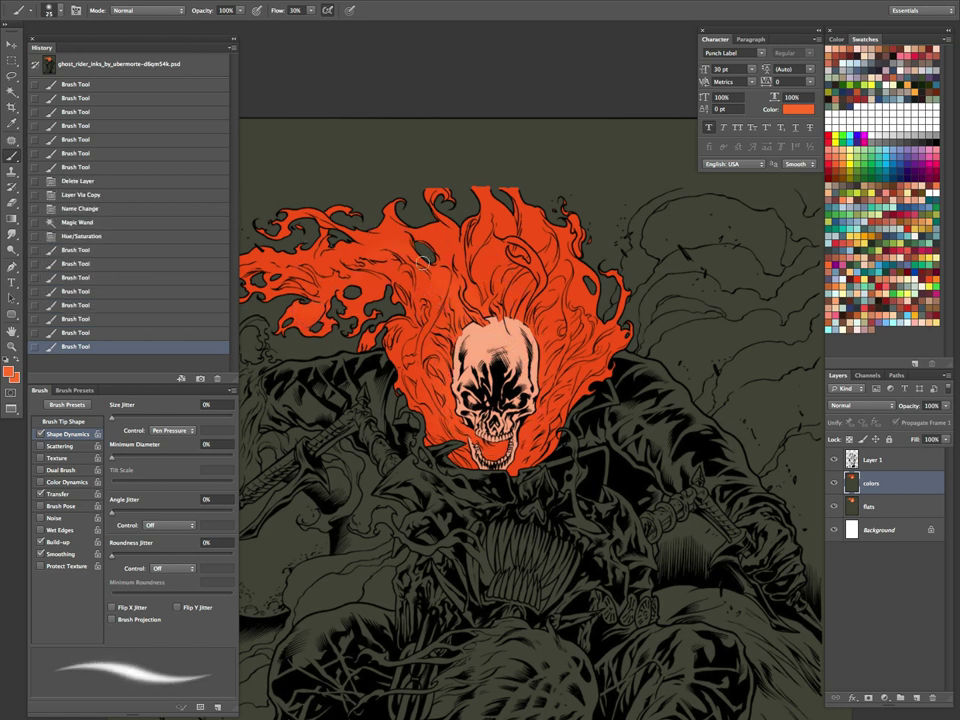
key("Tab")
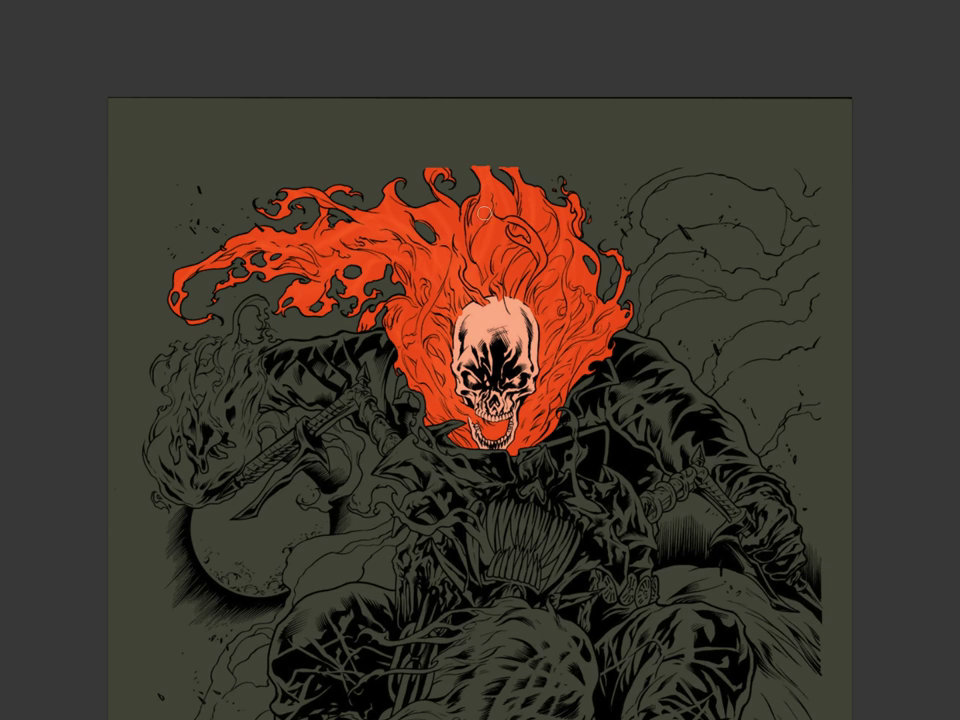
Step: Select the flame area from the flats layer with the Magic Wand and copy it from the colors layer to a new layer
left_click(582, 353, "super")
left_click_drag(580, 360, 570, 450)
key("Tab")
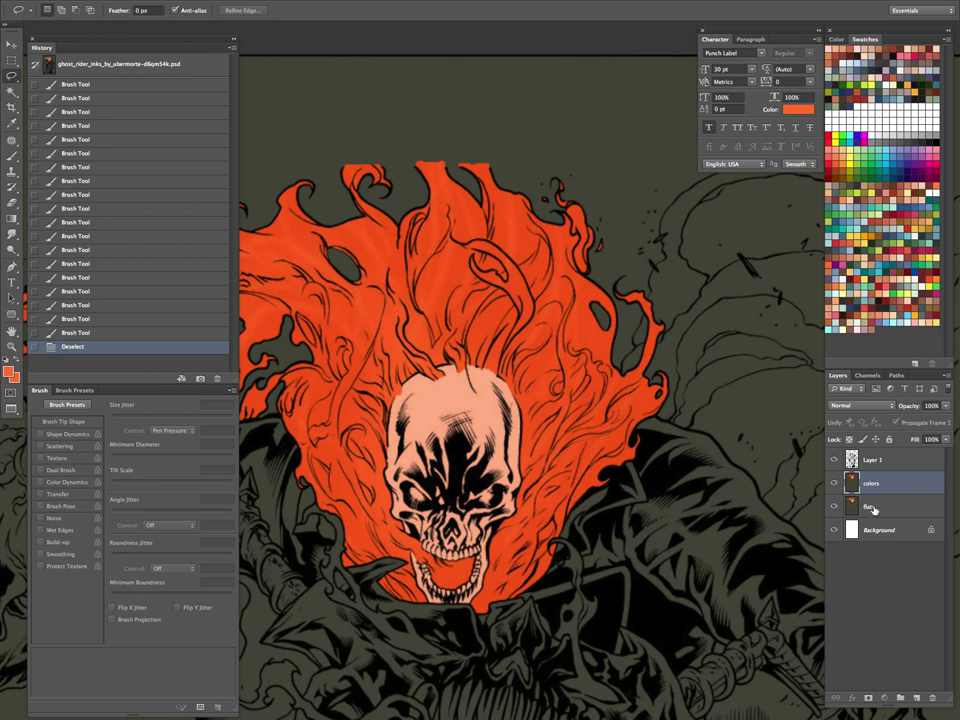
left_click(873, 508)
key("w")
left_click(601, 427)
left_click(887, 488)
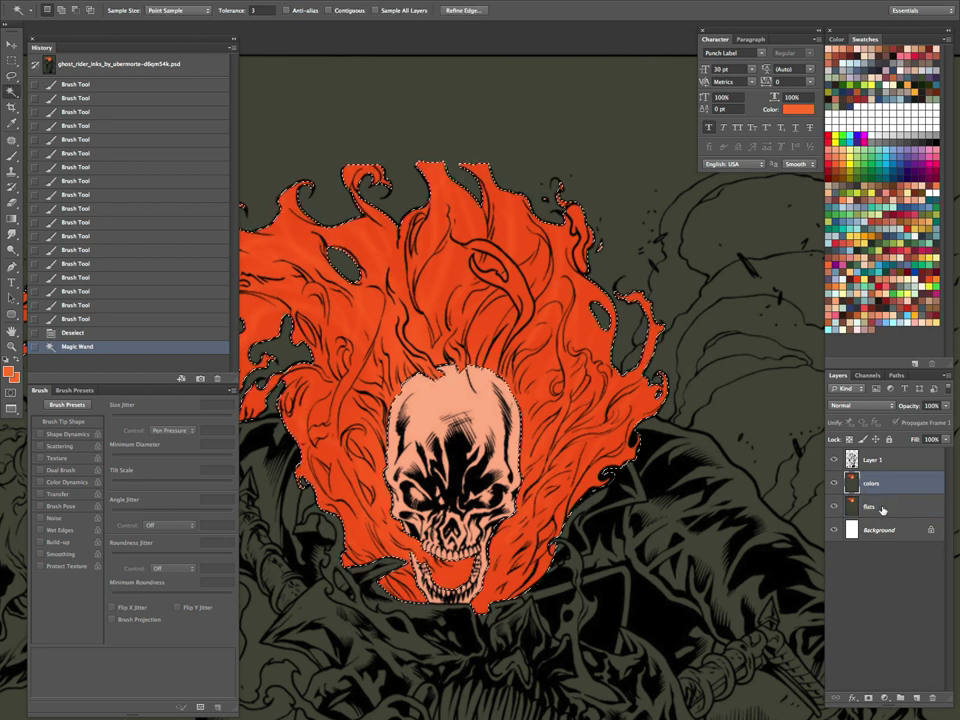
key("ctrl+j")
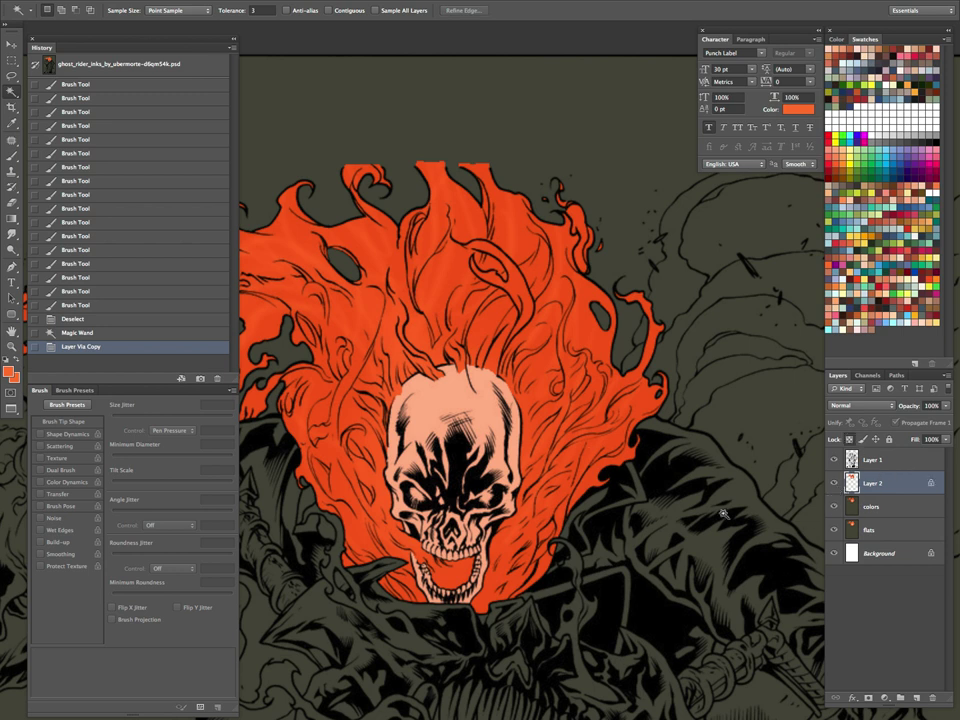
left_click(309, 371)
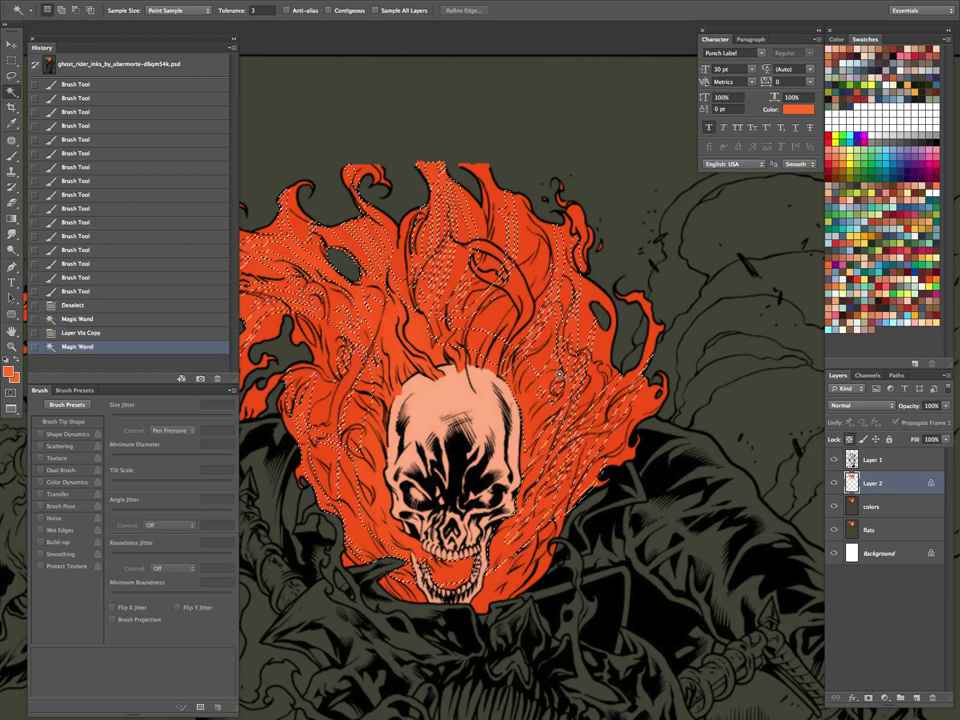
key("ctrl+d")
Step: Select individual flame strands rising above and to the right of the skull's crown with the Lasso
key("l")
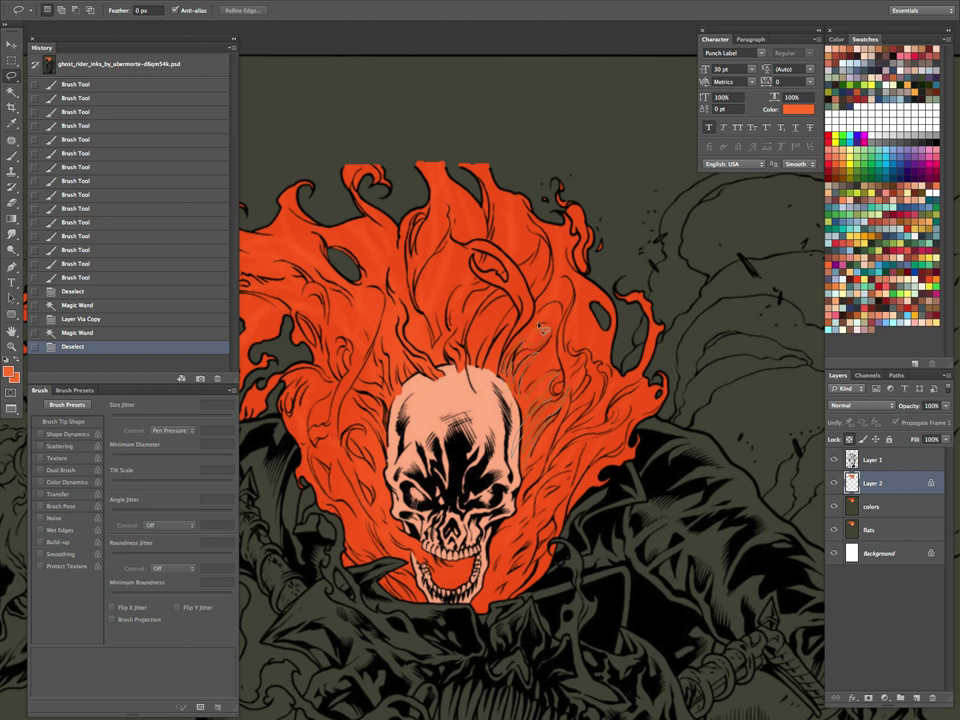
mouse_move(518, 343)
left_mouse_down()
mouse_move(516, 409)
mouse_move(507, 334)
mouse_move(520, 346)
mouse_move(524, 315)
mouse_move(505, 328)
left_mouse_up()
mouse_move(540, 288)
left_mouse_down()
mouse_move(552, 269)
mouse_move(533, 299)
left_mouse_up()
mouse_move(365, 288)
left_mouse_down()
mouse_move(380, 235)
mouse_move(358, 281)
left_mouse_up()
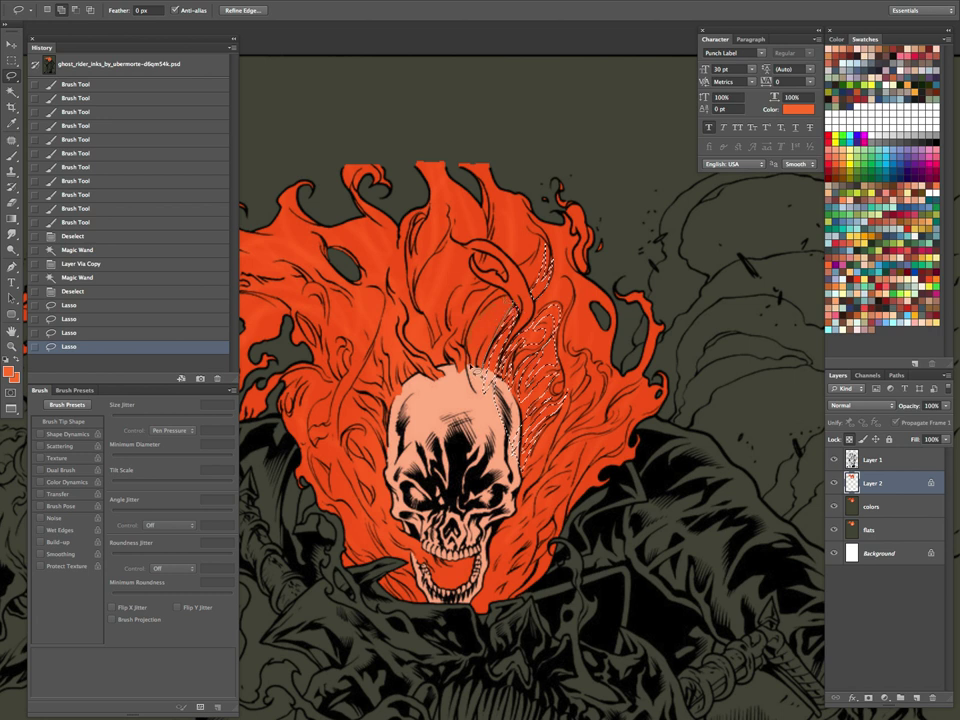
left_click_drag(487, 375, 455, 345)
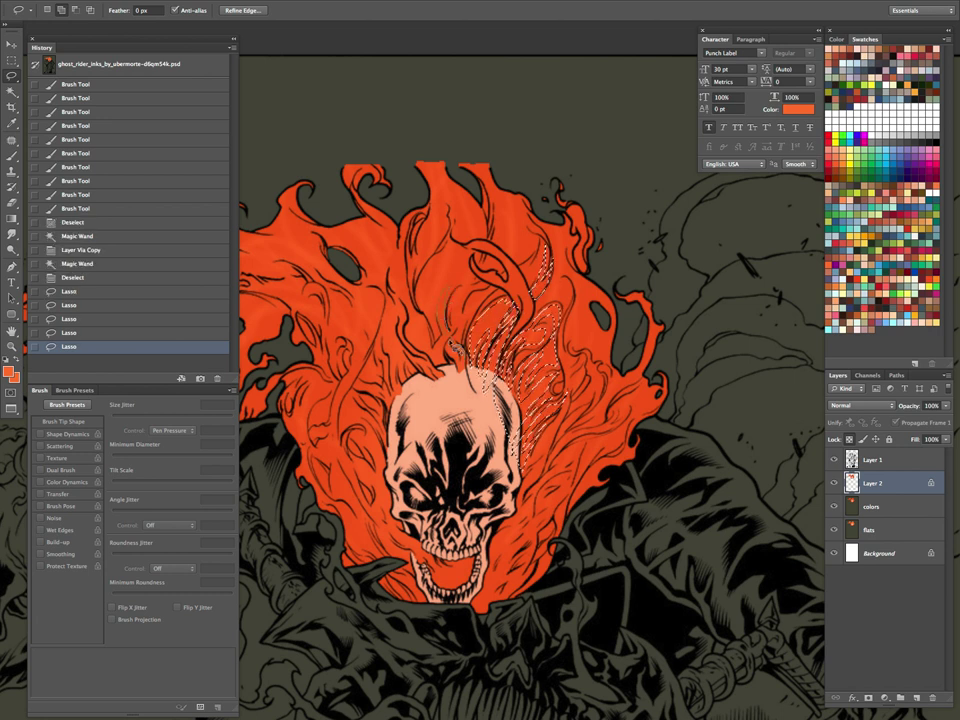
mouse_move(461, 350)
left_mouse_down()
mouse_move(430, 300)
mouse_move(465, 323)
mouse_move(516, 276)
mouse_move(461, 295)
mouse_move(466, 333)
mouse_move(448, 350)
mouse_move(411, 303)
mouse_move(437, 360)
mouse_move(478, 389)
left_mouse_up()
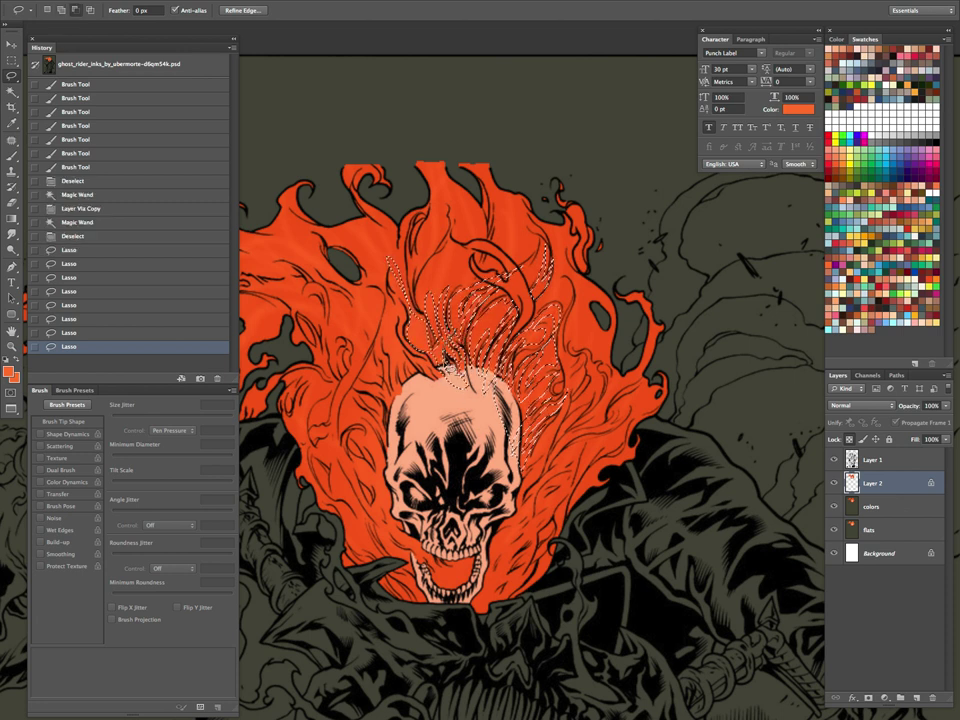
mouse_move(450, 343)
left_mouse_down()
mouse_move(449, 352)
mouse_move(459, 340)
mouse_move(449, 365)
mouse_move(461, 378)
mouse_move(434, 363)
mouse_move(407, 316)
mouse_move(419, 358)
mouse_move(443, 383)
left_mouse_up()
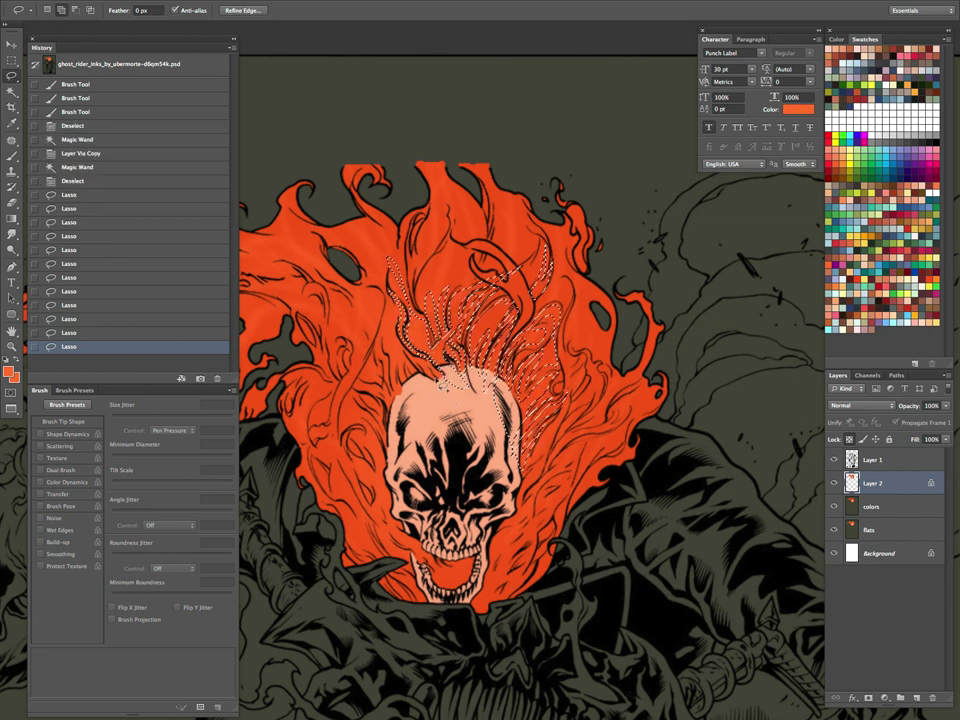
key("Tab")
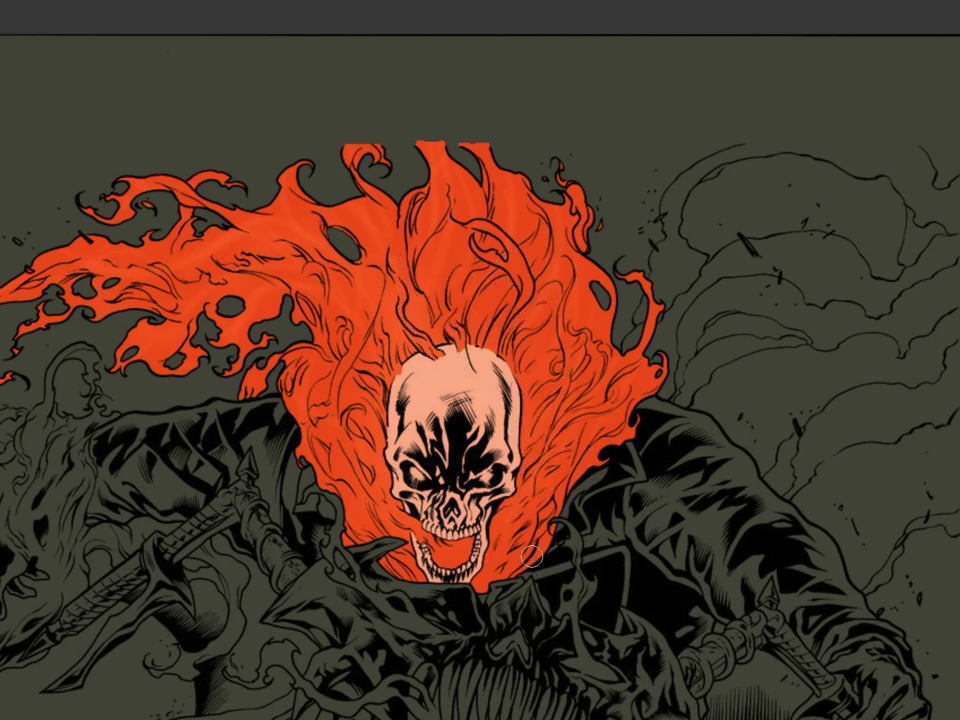
Step: Enlarge the Brush to 125 px, paint the lighter orange over the selected strands around the skull's crown, and deselect
key("Tab")
key("bracketright")
key("bracketright")
key("bracketright")
key("bracketright")
key("bracketright")
key("bracketright")
key("bracketright")
key("bracketright")
key("bracketright")
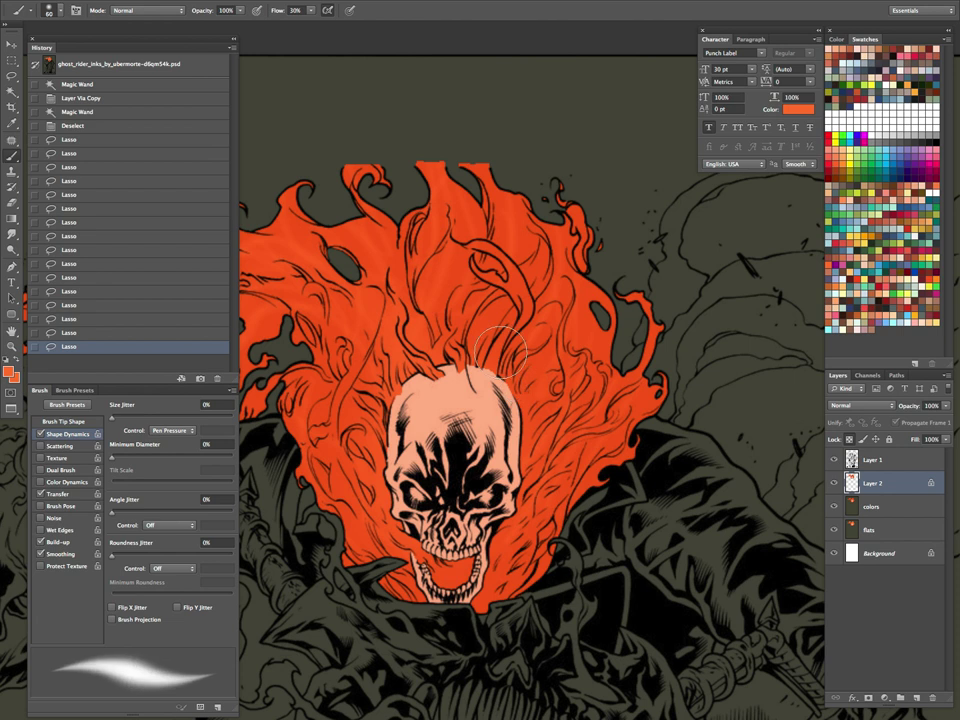
mouse_move(501, 482)
left_mouse_down()
mouse_move(484, 301)
mouse_move(529, 380)
left_mouse_up()
left_click_drag(497, 547, 512, 400)
left_click_drag(502, 484, 445, 313)
left_click_drag(470, 385, 461, 315)
left_click_drag(478, 434, 471, 560)
left_click_drag(469, 595, 450, 654)
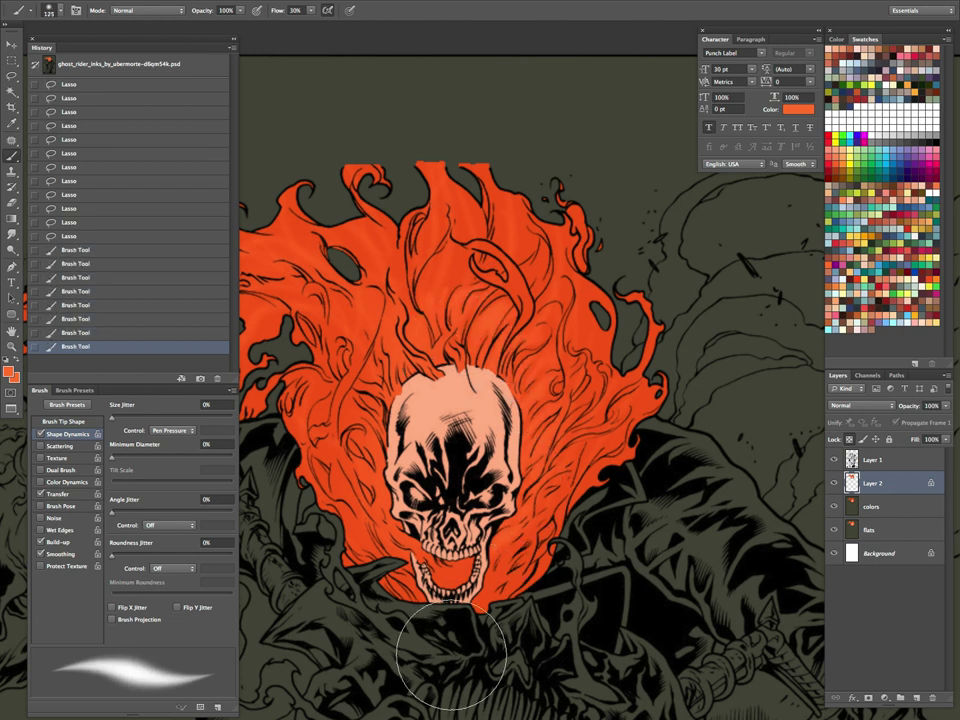
key("l")
key("ctrl+d")
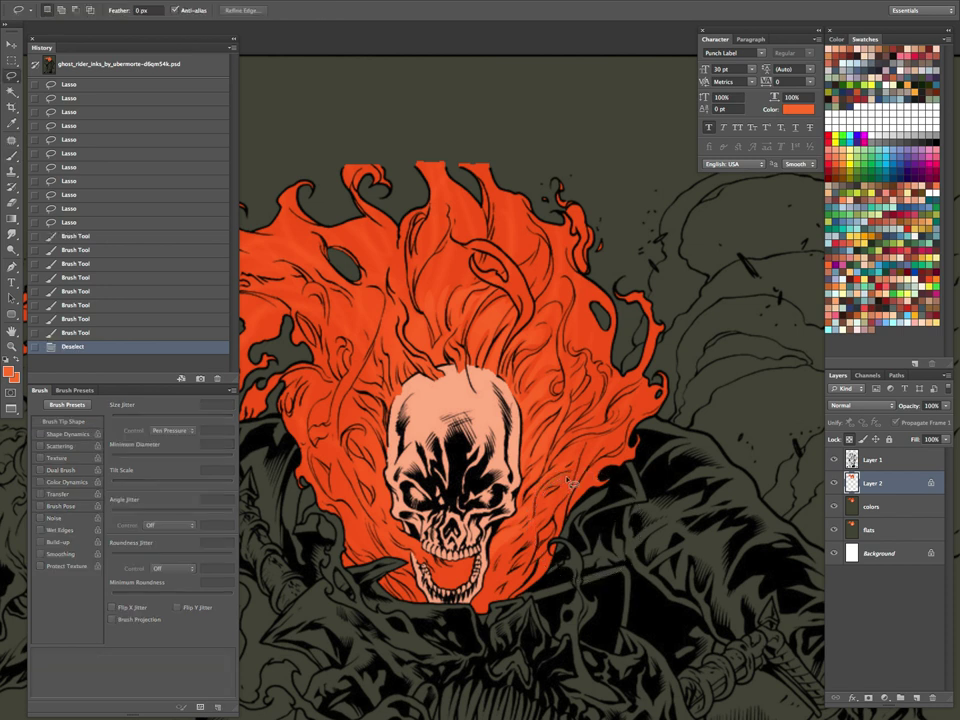
Step: Lasso the flame strands right of the skull's jaw, paint them lighter orange with hidden selection edges, and deselect
mouse_move(552, 509)
left_mouse_down()
mouse_move(550, 542)
mouse_move(553, 517)
mouse_move(535, 525)
mouse_move(500, 575)
mouse_move(552, 519)
mouse_move(538, 546)
left_mouse_up()
left_click_drag(497, 604, 509, 550)
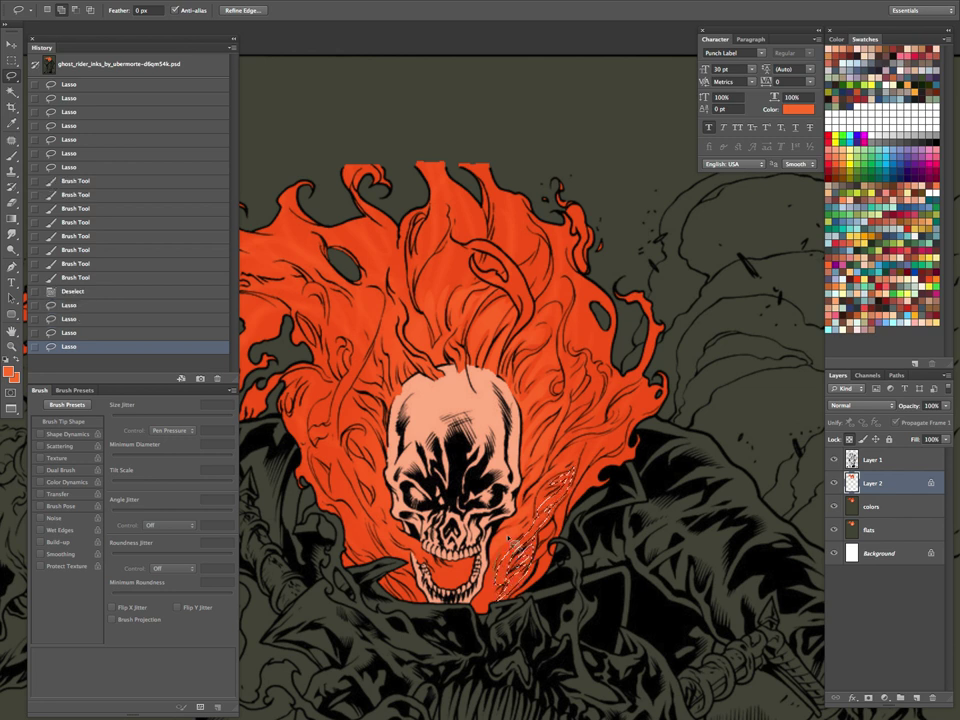
mouse_move(497, 598)
left_mouse_down()
mouse_move(502, 535)
mouse_move(556, 516)
mouse_move(552, 530)
left_mouse_up()
key("super+h")
key("b")
key("l")
key("ctrl+d")
Step: Lasso the strands along the flame's lower right outer edge, brush them with the lighter orange, and deselect
mouse_move(623, 428)
left_mouse_down()
mouse_move(595, 474)
mouse_move(588, 492)
mouse_move(625, 467)
mouse_move(630, 443)
mouse_move(555, 539)
mouse_move(565, 505)
mouse_move(552, 554)
mouse_move(580, 489)
left_mouse_up()
left_click_drag(561, 540, 568, 514)
mouse_move(562, 532)
left_mouse_down()
mouse_move(532, 595)
mouse_move(575, 498)
left_mouse_up()
key("ctrl+h")
key("b")
left_click_drag(603, 425, 499, 647)
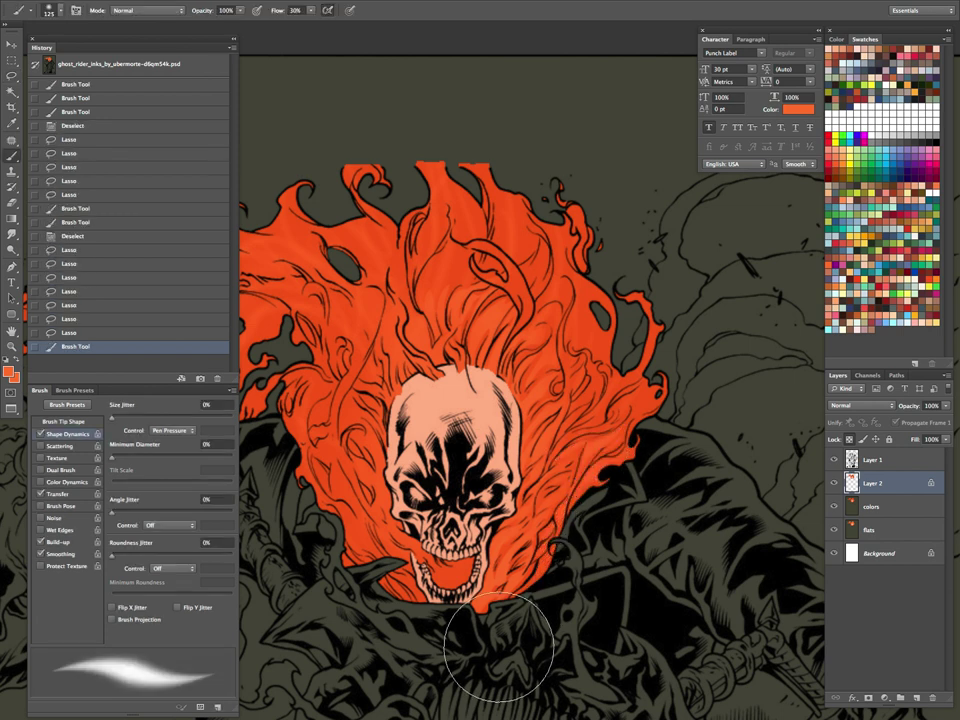
key("l")
key("ctrl+d")
Step: Lasso another strand between the skull's cheek and the flame's right edge and prepare the Brush for lightening it
left_click_drag(572, 476, 545, 508)
key("ctrl+b")
left_click(790, 436)
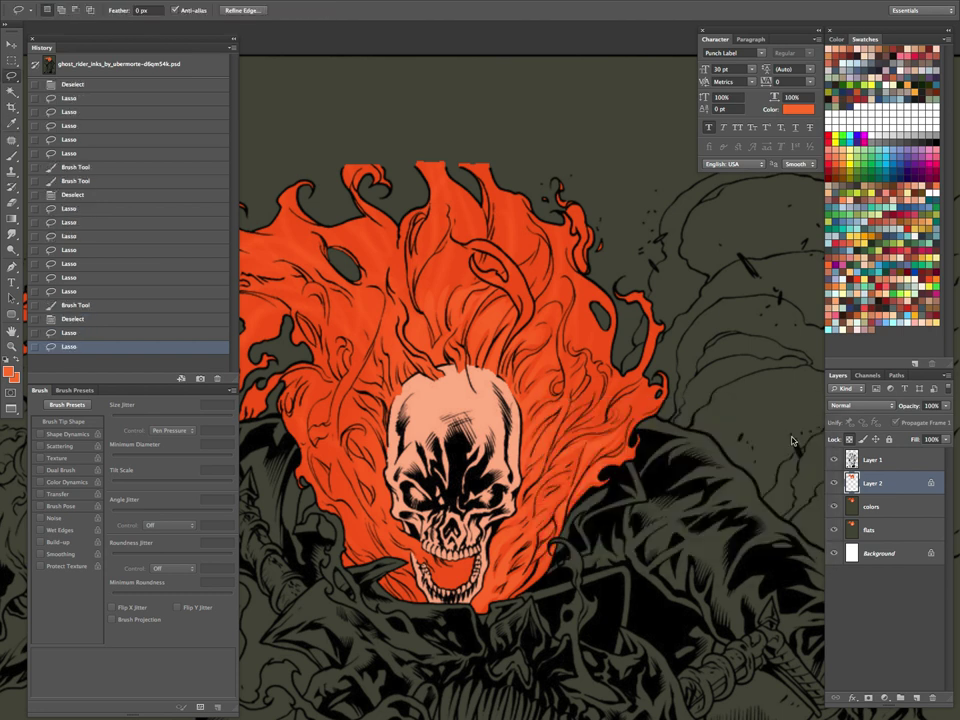
key("b")
key("Tab")
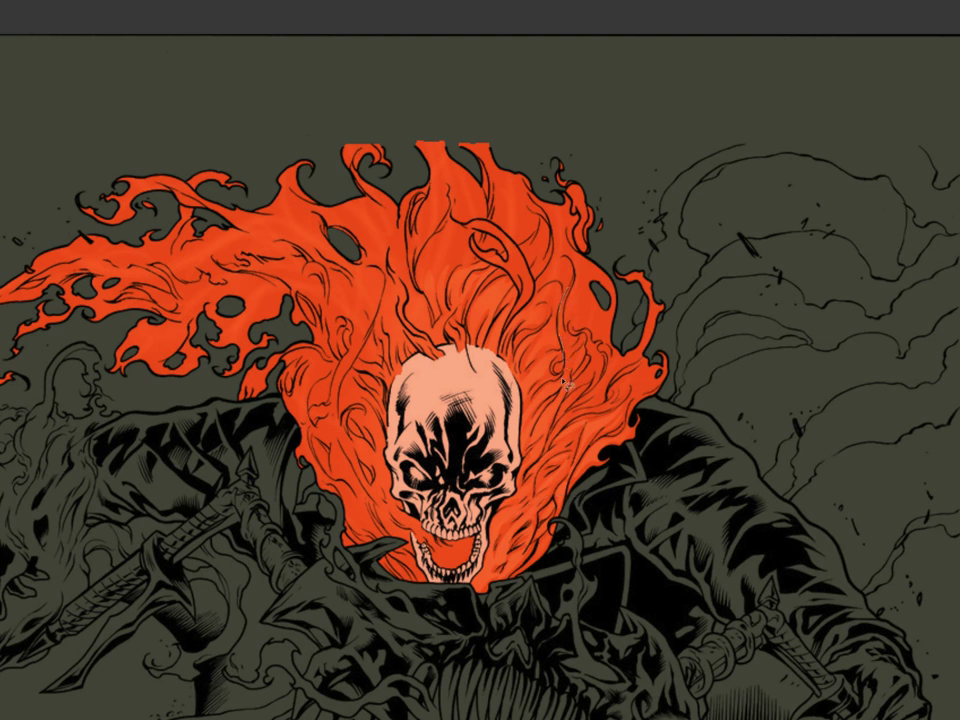
Step: Lasso the wavy strands and curling outer tongue right of the skull and paint them lighter orange
mouse_move(573, 352)
left_mouse_down("shift")
mouse_move(587, 347)
mouse_move(576, 389)
mouse_move(605, 359)
mouse_move(588, 361)
left_mouse_up("shift")
mouse_move(596, 372)
left_mouse_down("shift")
mouse_move(574, 396)
mouse_move(602, 384)
mouse_move(581, 397)
left_mouse_up("shift")
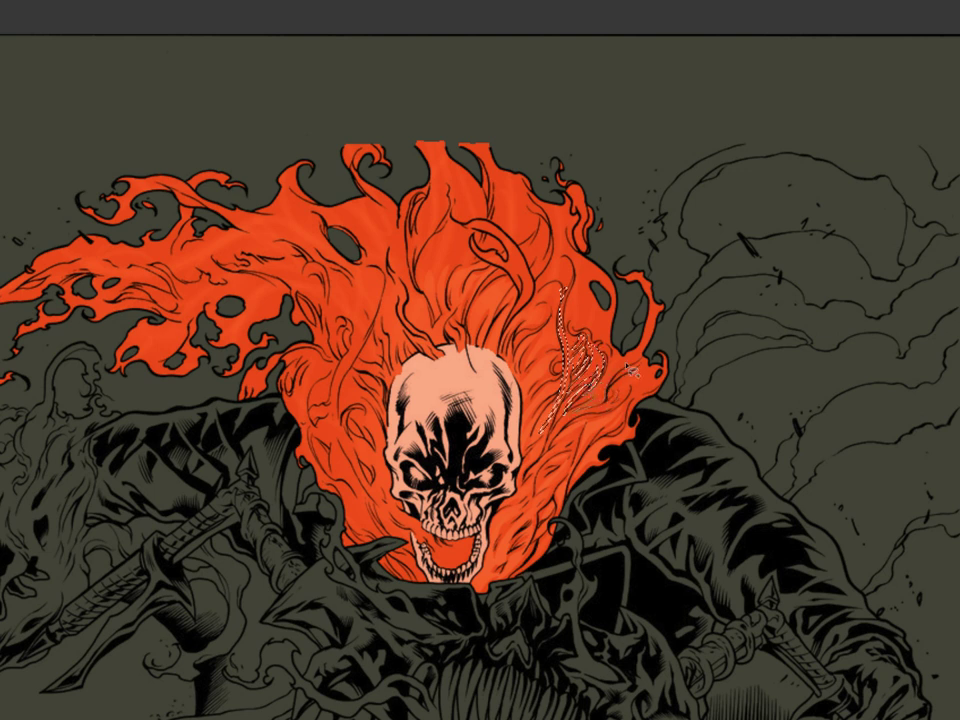
mouse_move(648, 297)
left_mouse_down("shift")
mouse_move(623, 364)
mouse_move(611, 349)
mouse_move(611, 371)
mouse_move(606, 352)
mouse_move(606, 395)
mouse_move(641, 370)
mouse_move(615, 389)
mouse_move(643, 374)
mouse_move(610, 410)
mouse_move(636, 387)
mouse_move(630, 413)
mouse_move(665, 391)
mouse_move(656, 369)
mouse_move(611, 412)
mouse_move(646, 399)
mouse_move(651, 346)
left_mouse_up("shift")
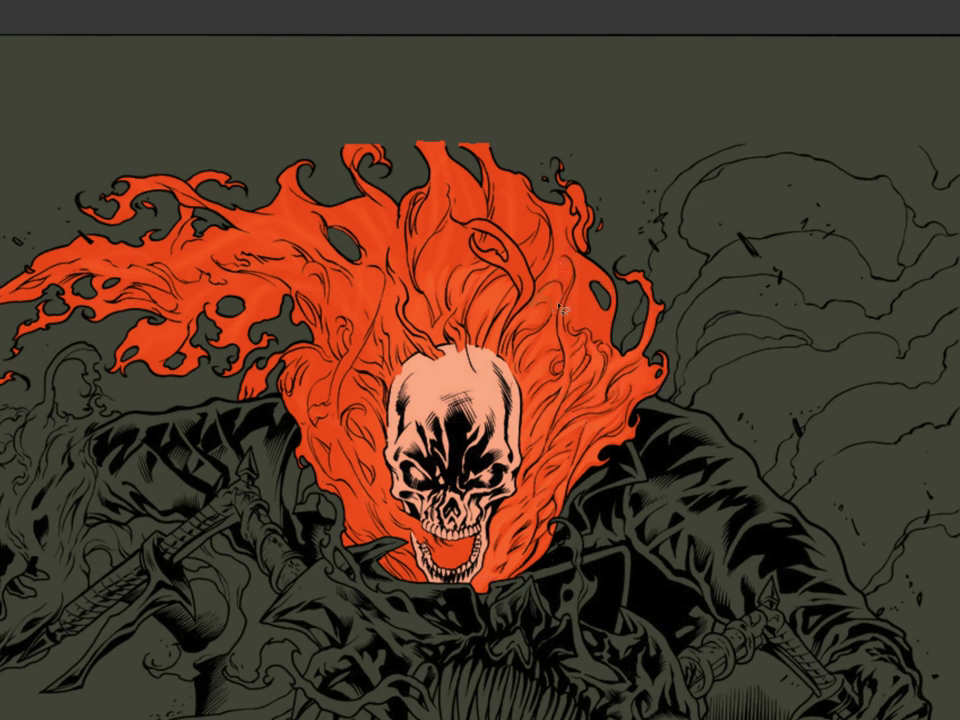
key("super+b")
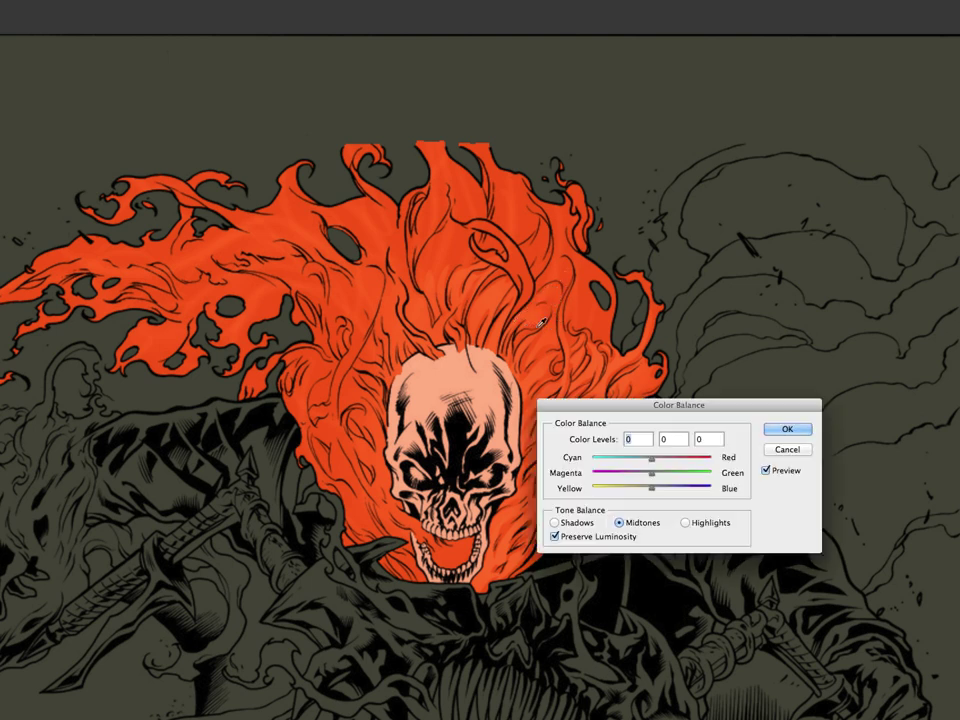
left_click(768, 453)
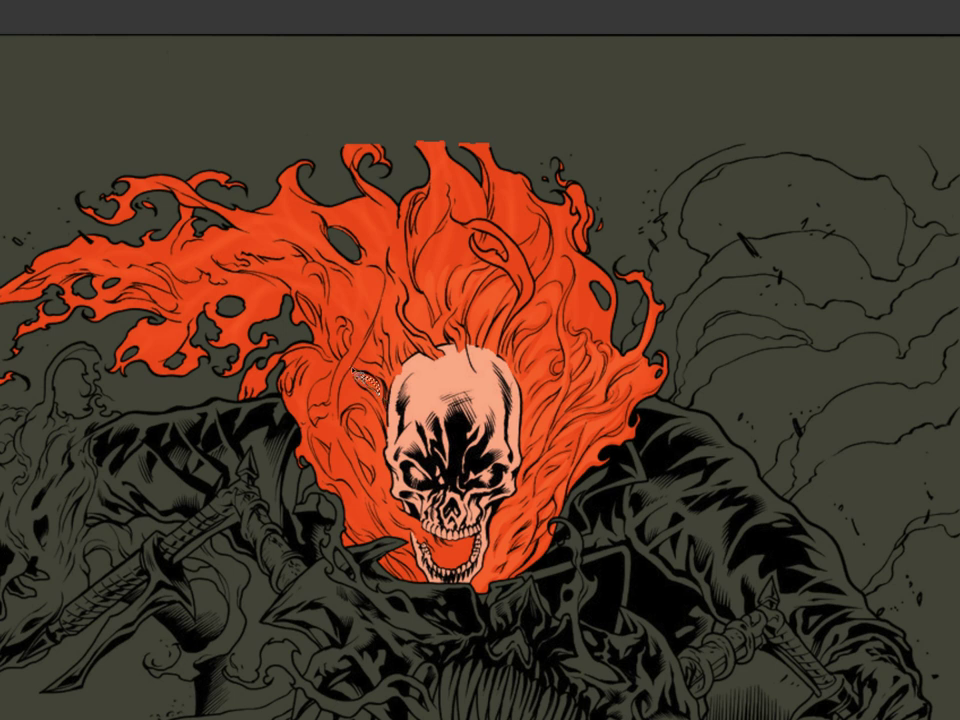
Step: Select the flame strands running down the skull's left side to the open jaw with the Lasso
left_click_drag(391, 426, 388, 417)
mouse_move(391, 436)
left_mouse_down()
mouse_move(360, 431)
mouse_move(380, 451)
mouse_move(362, 433)
mouse_move(385, 458)
left_mouse_up()
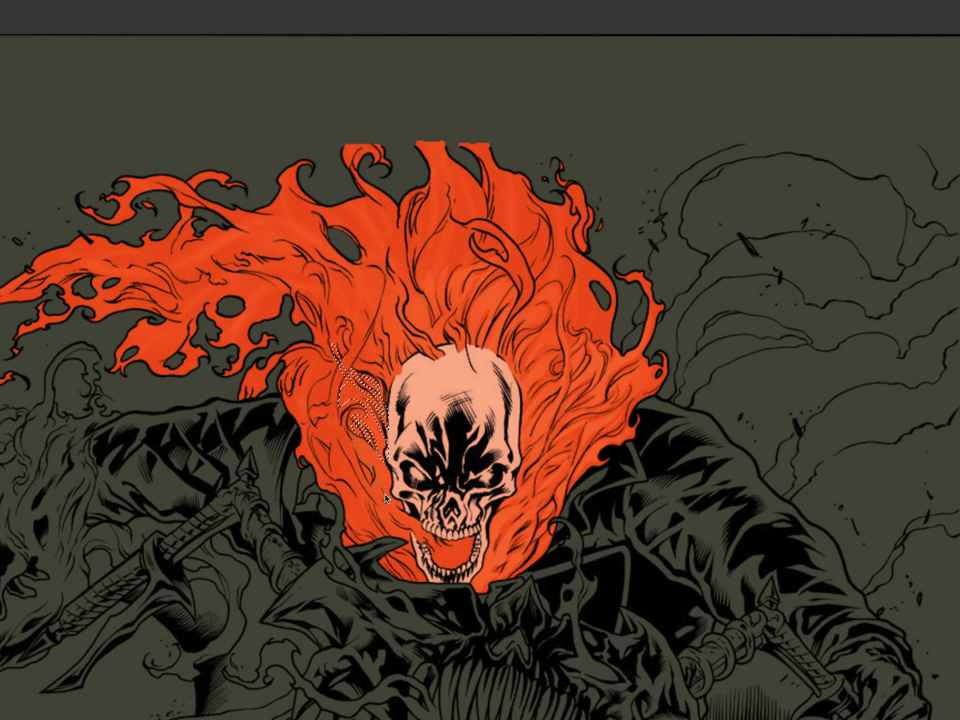
mouse_move(386, 464)
left_mouse_down()
mouse_move(387, 498)
mouse_move(405, 511)
mouse_move(382, 501)
mouse_move(428, 542)
left_mouse_up()
left_click_drag(399, 511, 445, 556)
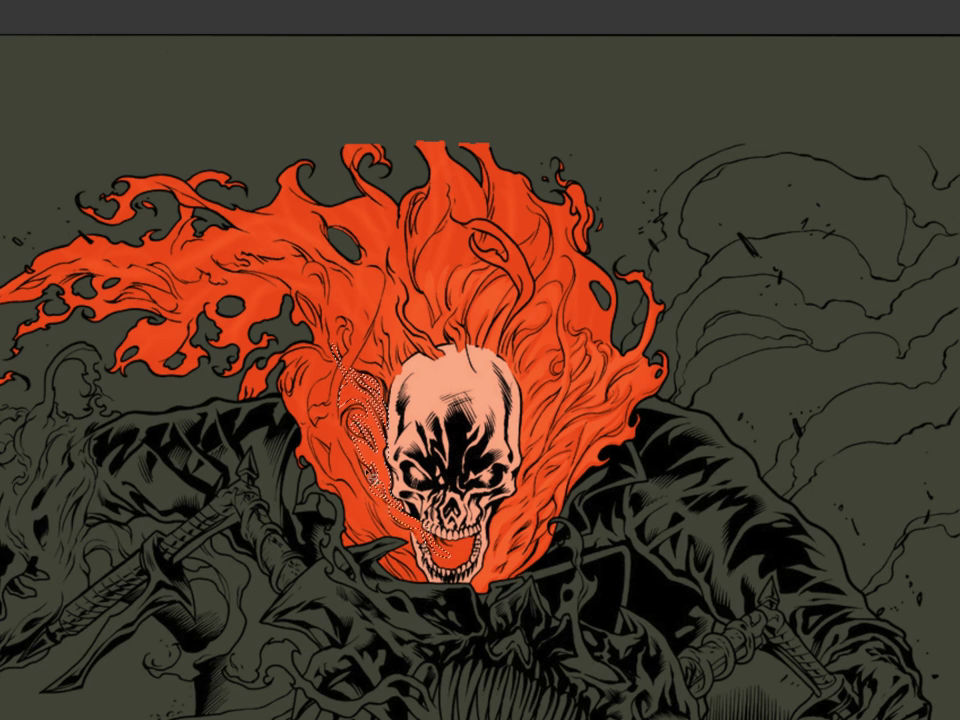
mouse_move(364, 450)
left_mouse_down()
mouse_move(364, 485)
mouse_move(400, 506)
left_mouse_up()
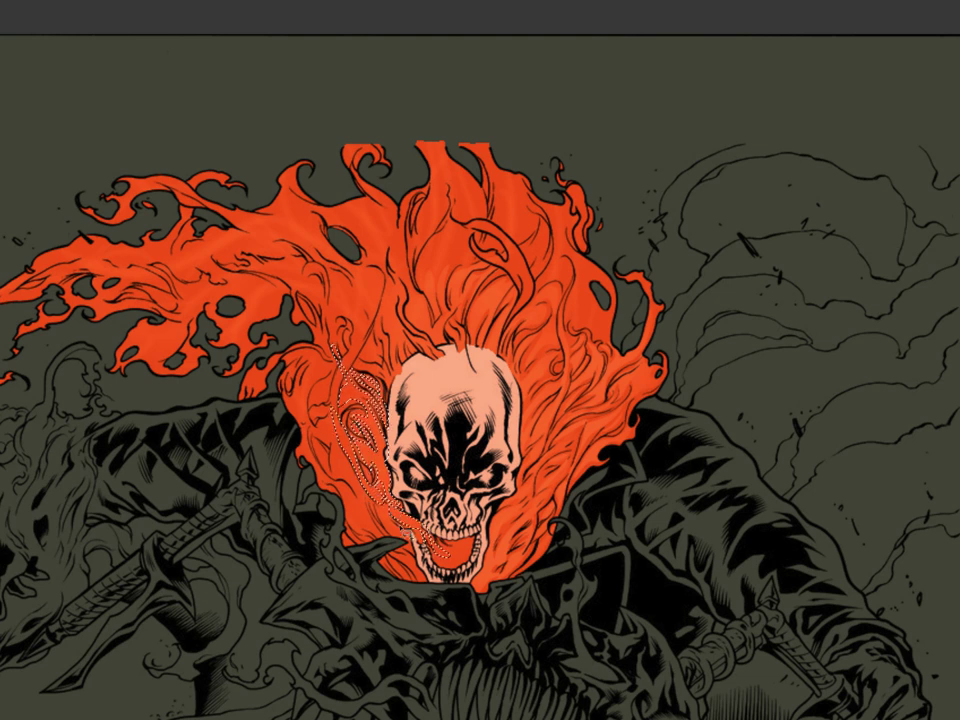
mouse_move(379, 311)
left_mouse_down()
mouse_move(336, 351)
mouse_move(340, 378)
mouse_move(378, 312)
left_mouse_up()
Step: Paint the lighter orange over the strands left of the skull and up beside its crown, and deselect
key("b")
key("ctrl+h")
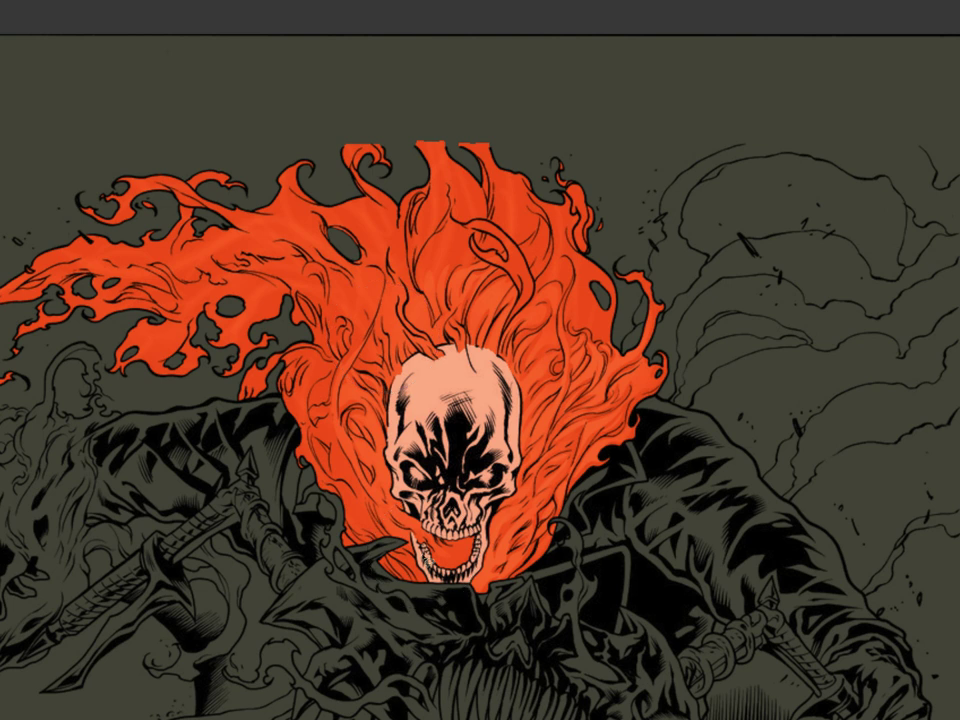
mouse_move(364, 359)
left_mouse_down()
mouse_move(369, 322)
mouse_move(333, 272)
mouse_move(370, 243)
left_mouse_up()
mouse_move(375, 333)
left_mouse_down()
mouse_move(398, 284)
mouse_move(412, 367)
mouse_move(400, 359)
mouse_move(390, 304)
mouse_move(404, 346)
mouse_move(384, 318)
left_mouse_up()
mouse_move(388, 272)
left_mouse_down()
mouse_move(406, 318)
mouse_move(441, 353)
left_mouse_up()
key("ctrl+d")
Step: Lasso the strands farther left of the skull's temple and cheek and hide the selection edges for lightening them
left_click_drag(331, 467, 397, 449)
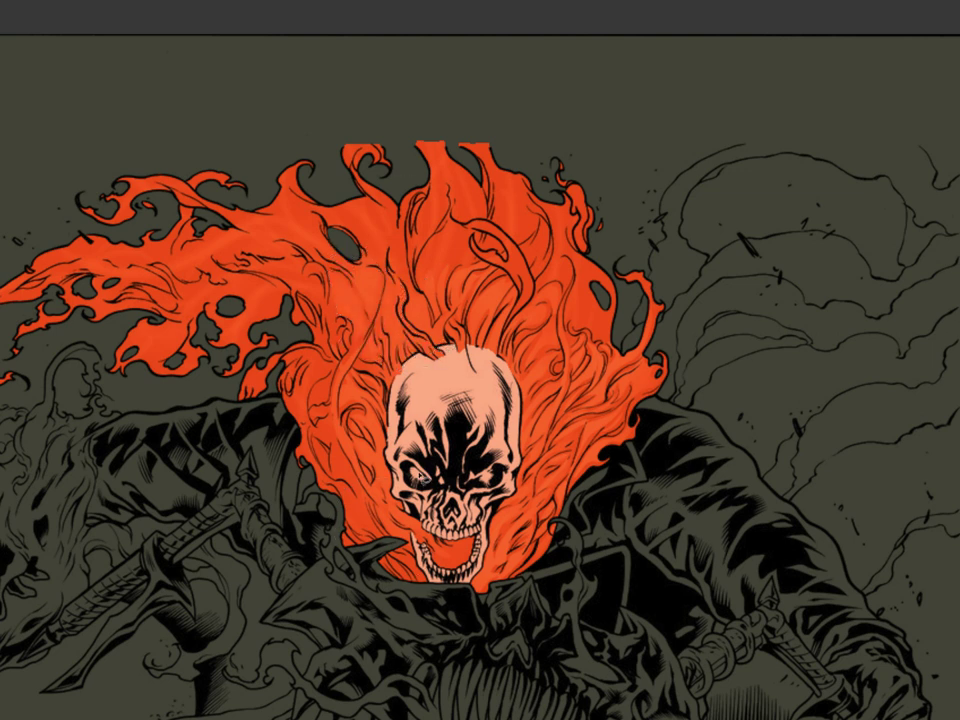
left_click_drag(323, 387, 322, 432)
mouse_move(348, 362)
left_mouse_down()
mouse_move(287, 364)
mouse_move(254, 404)
mouse_move(265, 378)
mouse_move(333, 355)
left_mouse_up()
key("super+h")
key("super+b")
left_click(790, 451)
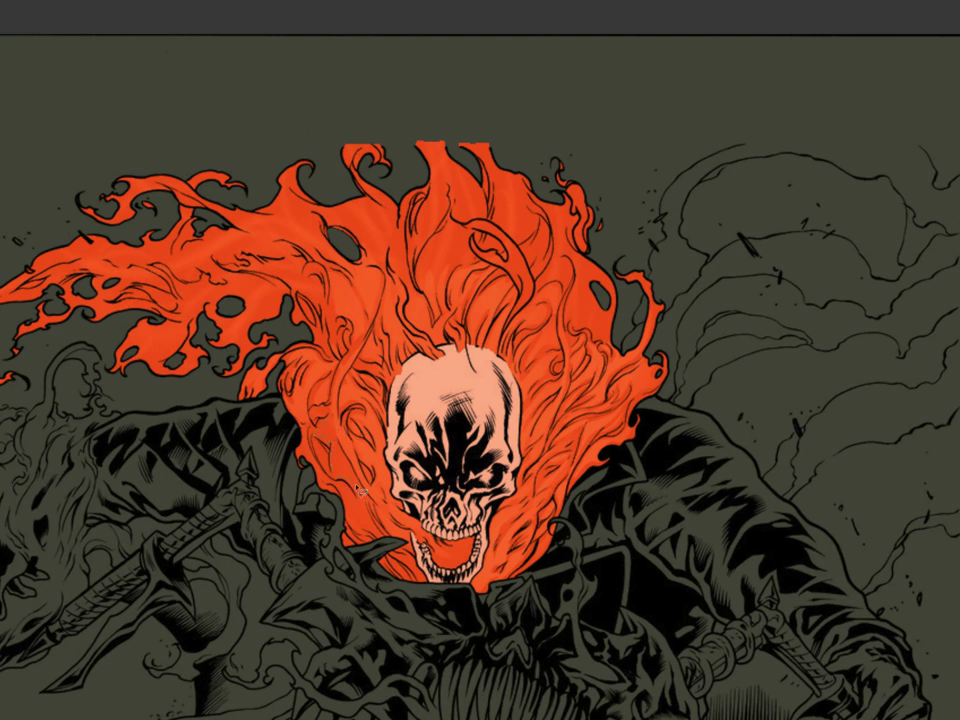
Step: Lasso the strands along the flame's lower left edge down to the collar, brush them lighter orange, and deselect
mouse_move(328, 412)
left_mouse_down()
mouse_move(319, 447)
mouse_move(309, 444)
mouse_move(334, 485)
mouse_move(306, 463)
mouse_move(304, 422)
mouse_move(331, 492)
mouse_move(331, 479)
mouse_move(362, 535)
mouse_move(383, 549)
mouse_move(346, 482)
left_mouse_up()
mouse_move(380, 541)
left_mouse_down()
mouse_move(418, 580)
mouse_move(403, 578)
mouse_move(383, 548)
left_mouse_up()
key("ctrl+d")
key("b")
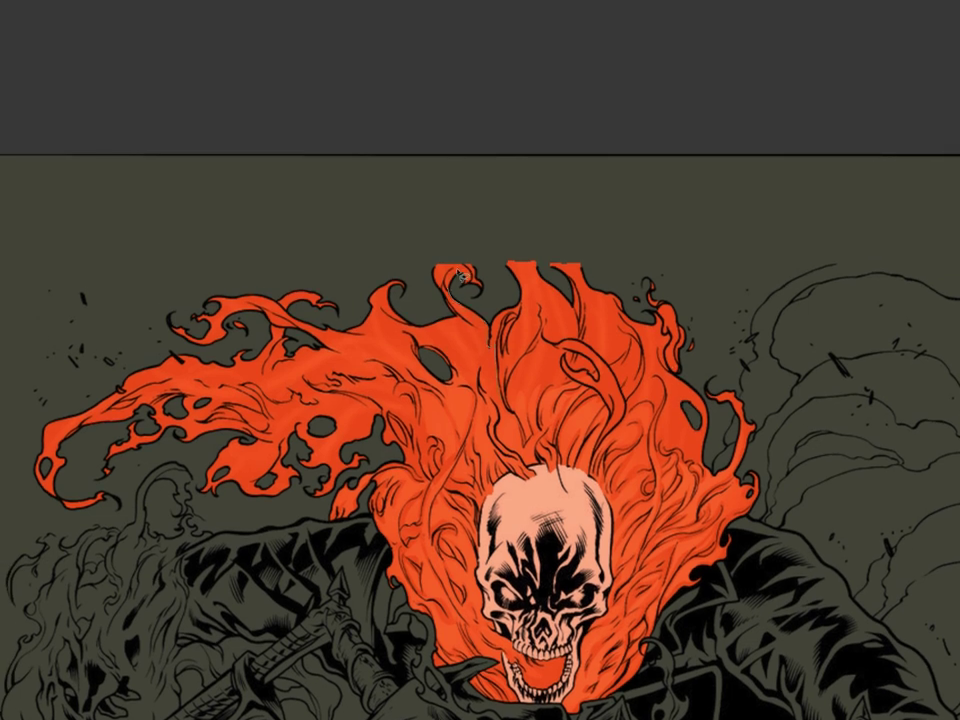
Step: Lasso the curled tongue and central tongues at the flame's top, paint them lighter orange, and deselect
mouse_move(482, 353)
left_mouse_down()
mouse_move(507, 411)
mouse_move(508, 345)
left_mouse_up()
mouse_move(522, 450)
left_mouse_down()
mouse_move(534, 308)
mouse_move(509, 359)
left_mouse_up()
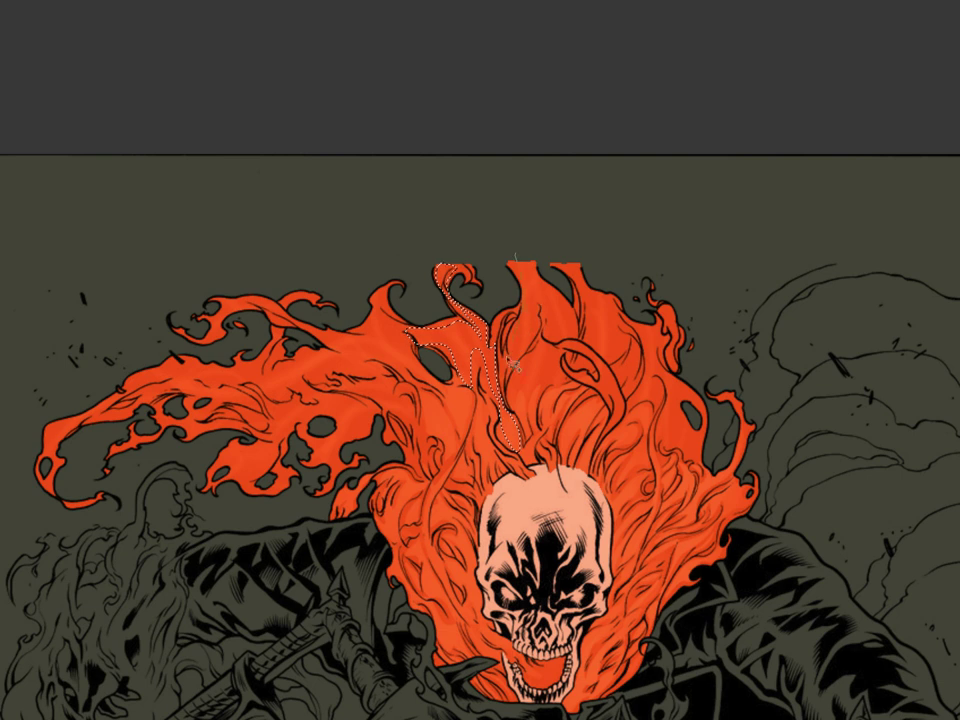
left_click(555, 297, "shift")
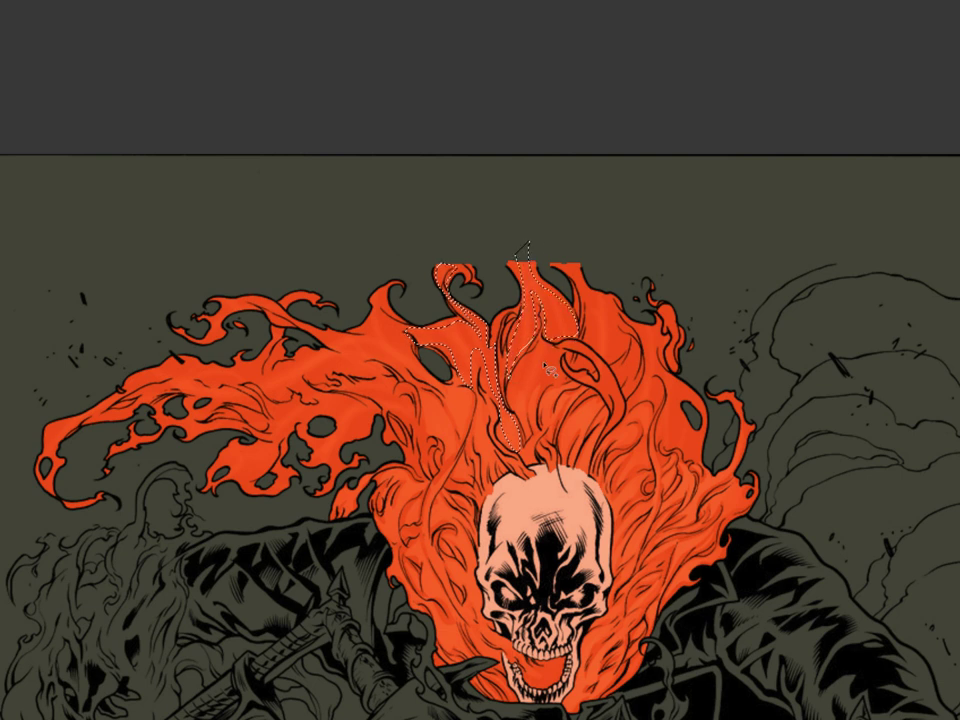
key("ctrl+d")
key("b")
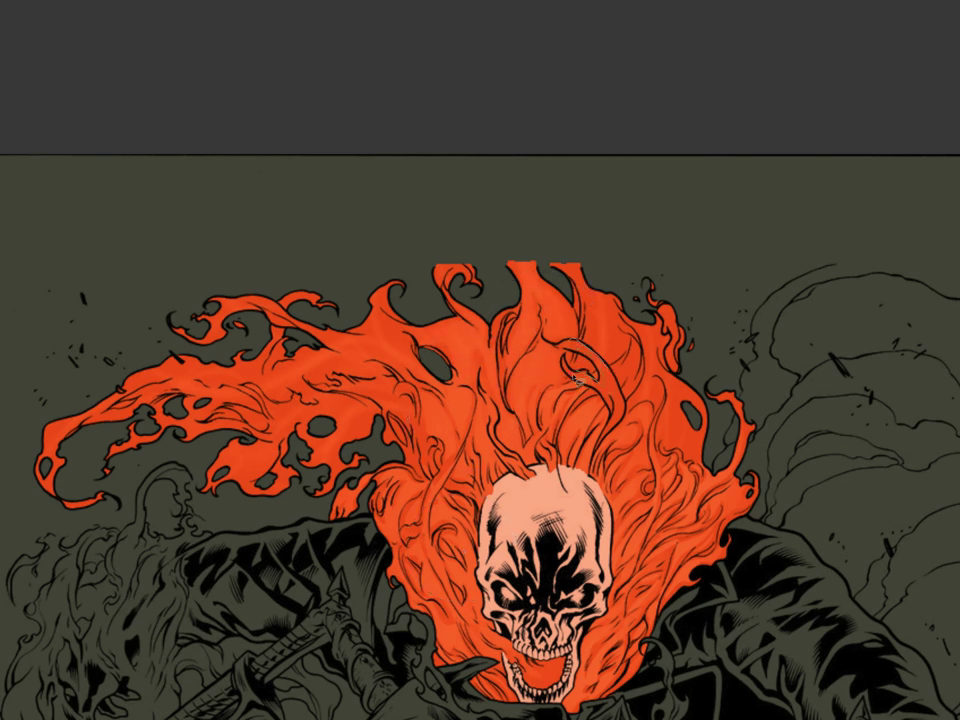
Step: Lasso the looping strand above the skull and the tongue beside it, and paint them lighter orange with hidden selection edges
left_click_drag(625, 403, 572, 340)
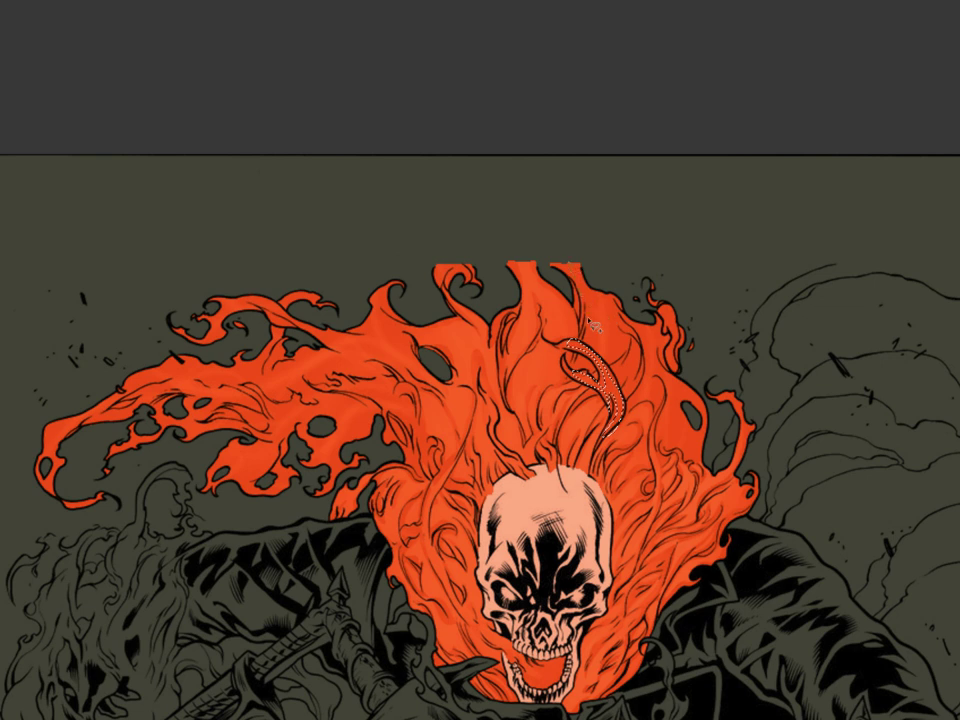
left_click(590, 308, "shift")
mouse_move(602, 379)
left_mouse_down()
mouse_move(575, 367)
mouse_move(602, 375)
left_mouse_up()
key("ctrl+h")
key("b")
mouse_move(754, 426)
left_mouse_down()
mouse_move(561, 339)
mouse_move(493, 340)
left_mouse_up()
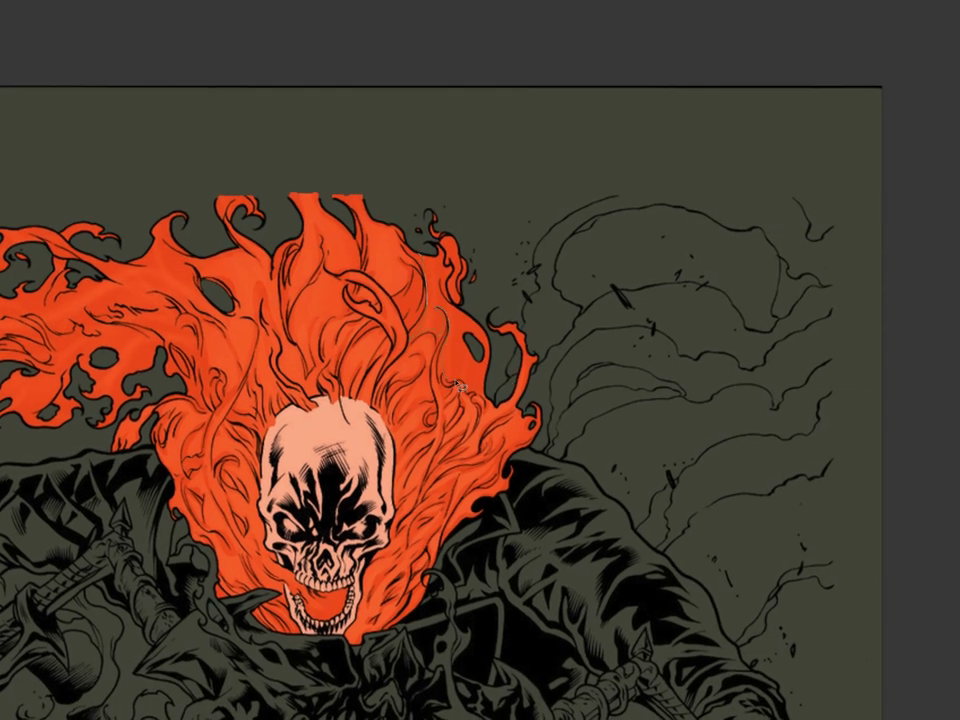
Step: Lasso the strands and thin curled tongue on the flame's right side and paint them lighter orange with hidden selection edges
mouse_move(455, 272)
left_mouse_down()
mouse_move(446, 249)
mouse_move(455, 291)
mouse_move(463, 252)
left_mouse_up()
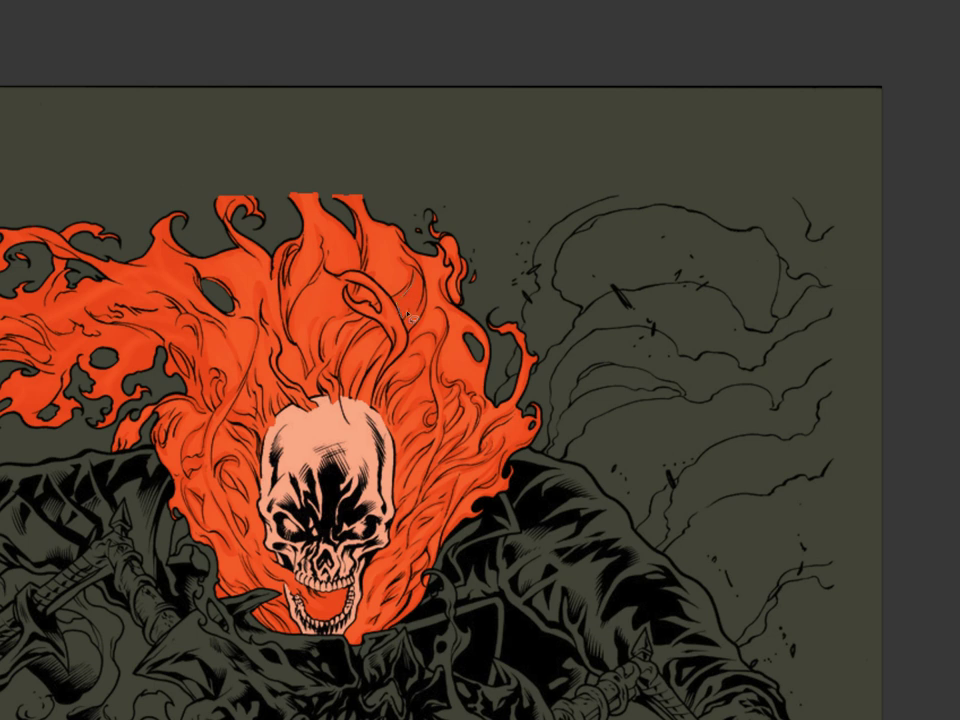
mouse_move(421, 285)
left_mouse_down()
mouse_move(390, 331)
mouse_move(377, 329)
mouse_move(397, 308)
mouse_move(417, 330)
mouse_move(399, 349)
mouse_move(434, 284)
mouse_move(395, 398)
left_mouse_up()
key("ctrl+h")
key("b")
key("l")
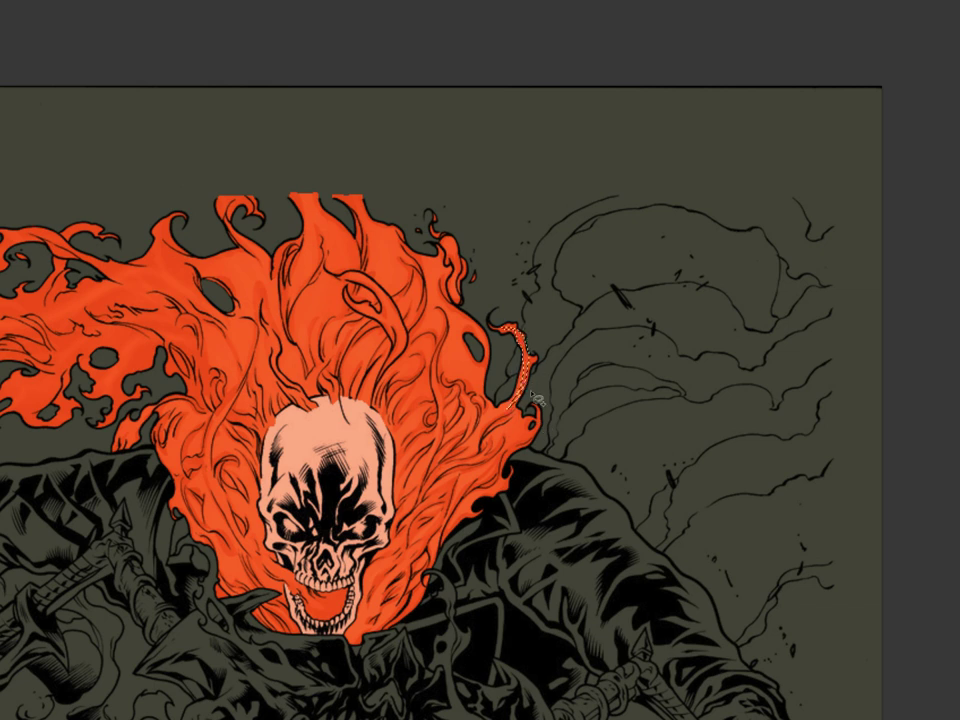
Step: Lasso the strands where the trailing flame joins the head, brush them with a sampled lighter orange, and deselect
left_click_drag(589, 311, 744, 408)
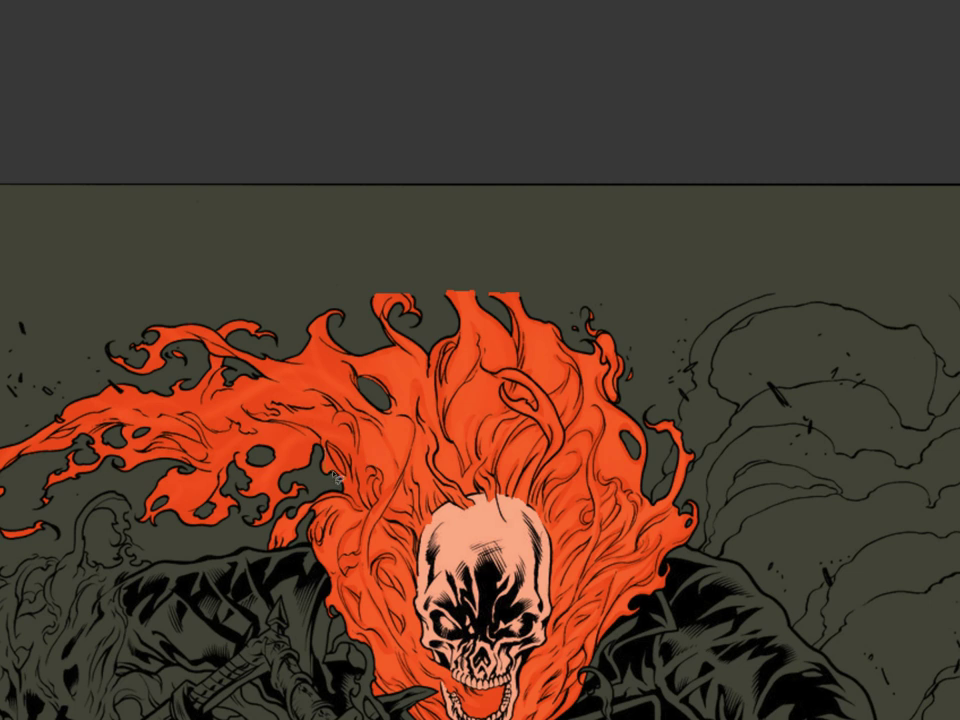
mouse_move(352, 484)
left_mouse_down()
mouse_move(338, 495)
mouse_move(326, 448)
mouse_move(352, 457)
left_mouse_up()
key("ctrl+d")
key("ctrl+b")
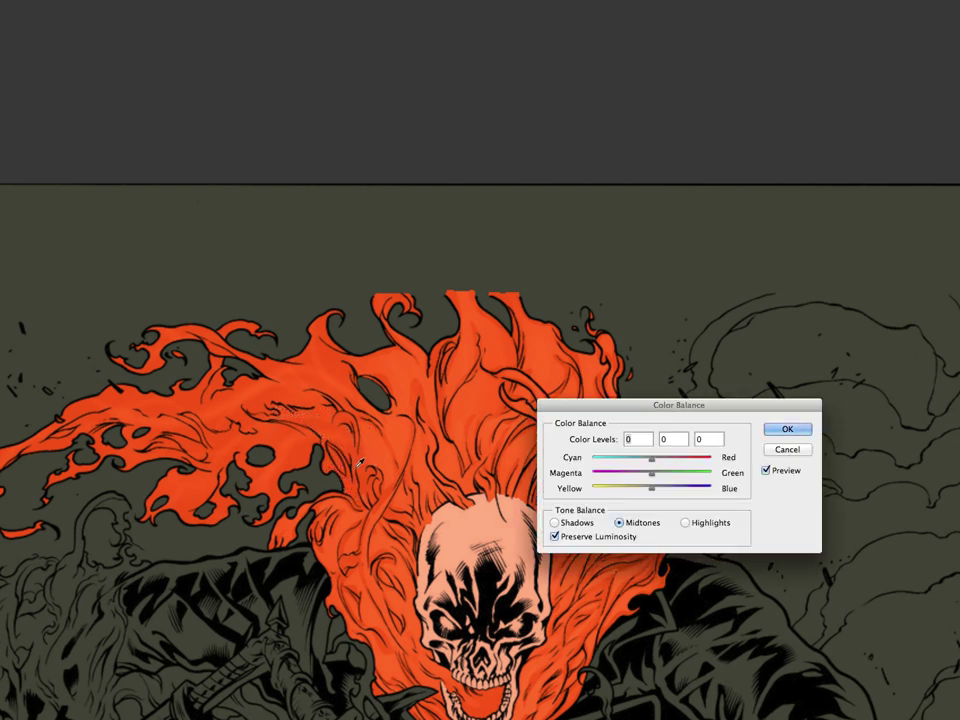
left_click(789, 451)
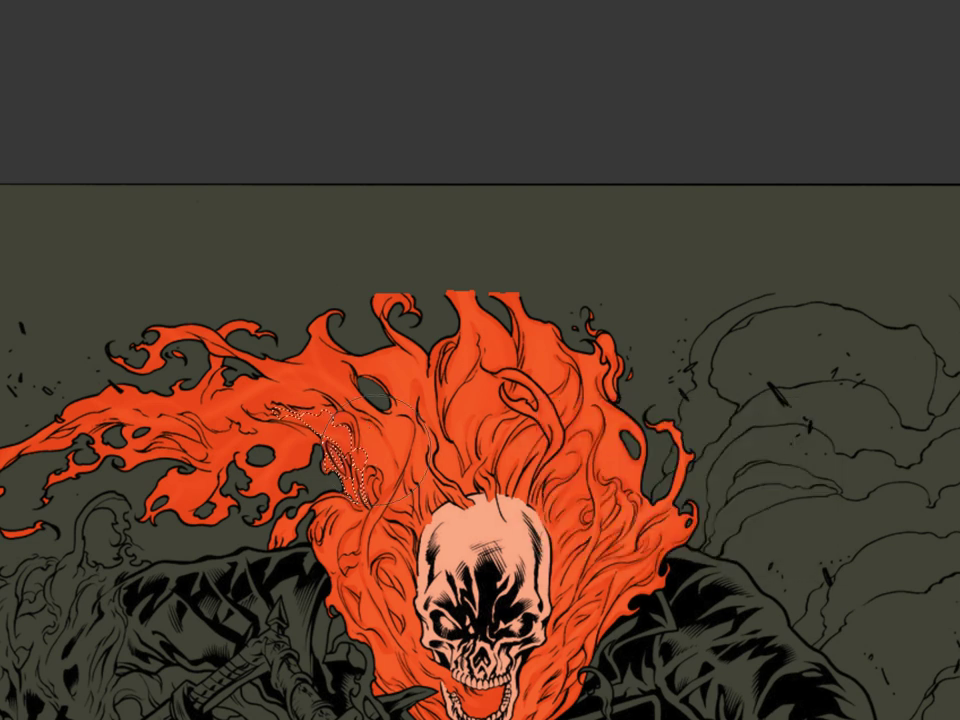
key("b")
left_click(475, 396, "alt")
left_click_drag(331, 487, 337, 551)
key("ctrl+d")
Step: Lasso the strand above the round hole in the trailing flame, paint it lighter orange, and deselect
left_click_drag(388, 426, 522, 395)
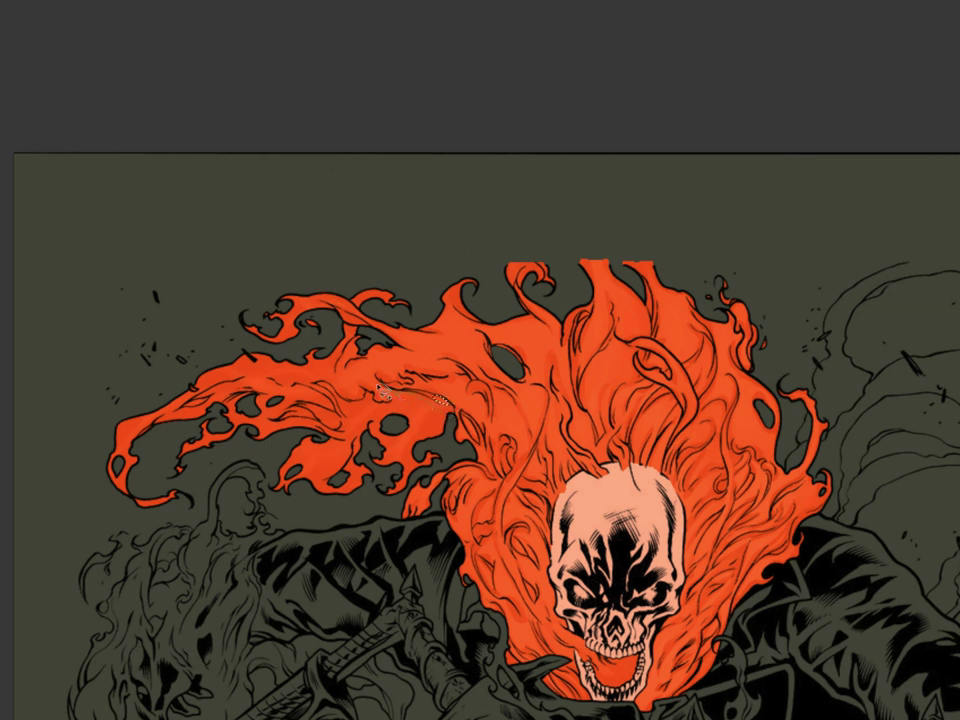
mouse_move(382, 420)
left_mouse_down()
mouse_move(381, 469)
mouse_move(408, 473)
mouse_move(401, 498)
mouse_move(439, 470)
mouse_move(417, 448)
mouse_move(451, 419)
mouse_move(401, 415)
left_mouse_up()
key("ctrl+d")
key("b")
key("l")
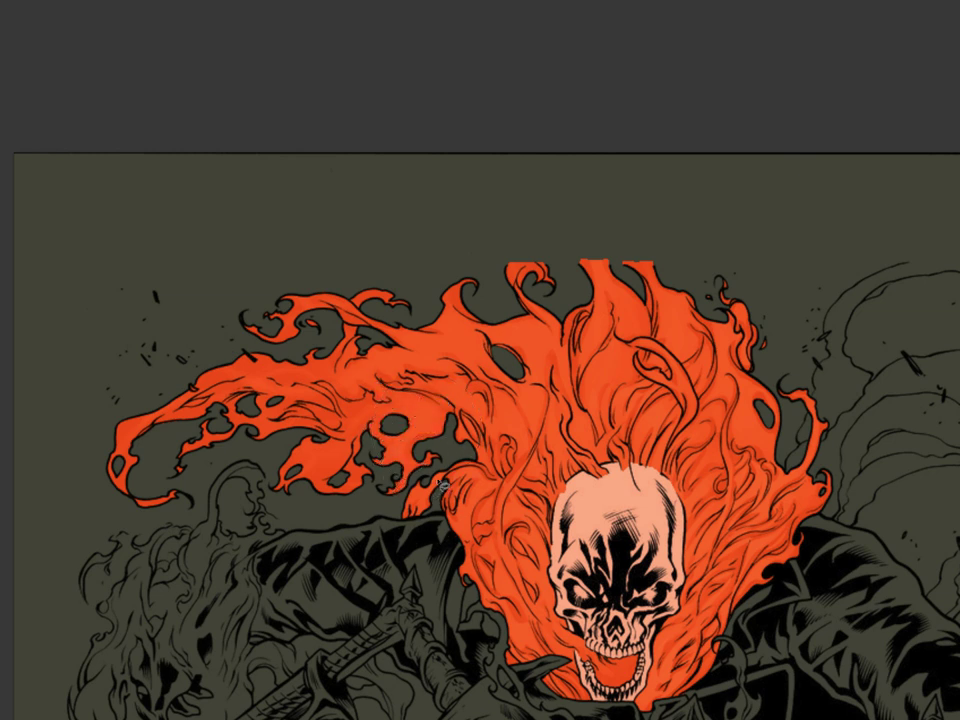
Step: Lasso the trailing flame's lower lobe and the strands around its round hole, paint them lighter orange, and deselect
mouse_move(326, 491)
left_mouse_down()
mouse_move(363, 436)
mouse_move(320, 486)
mouse_move(288, 501)
mouse_move(318, 471)
mouse_move(278, 487)
left_mouse_up()
key("ctrl+d")
key("b")
key("l")
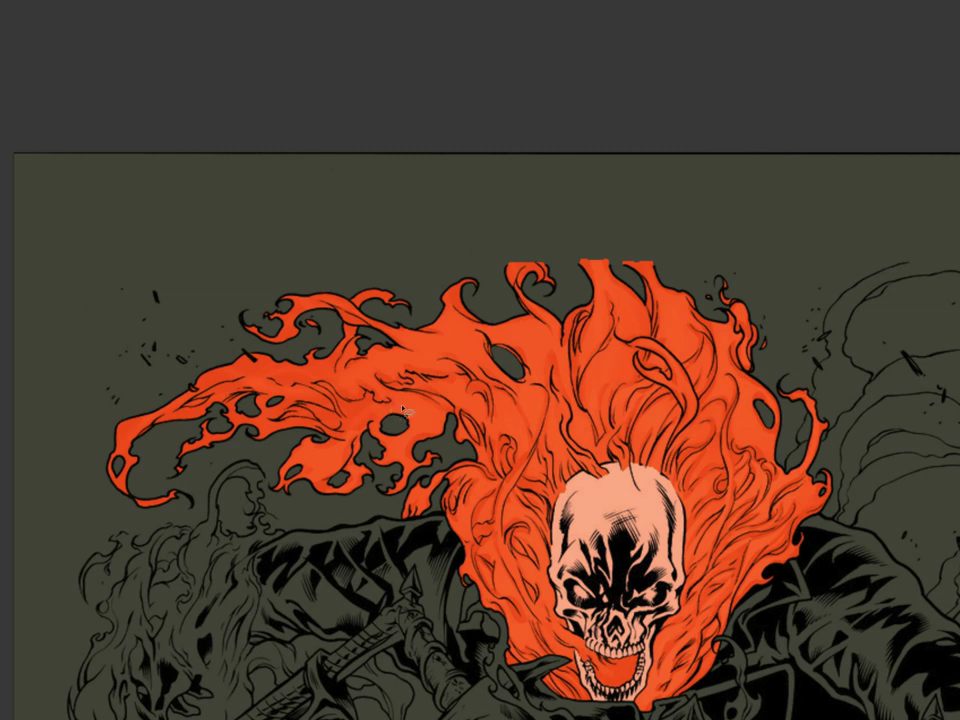
left_click_drag(407, 391, 346, 443)
key("ctrl+d")
key("b")
key("v")
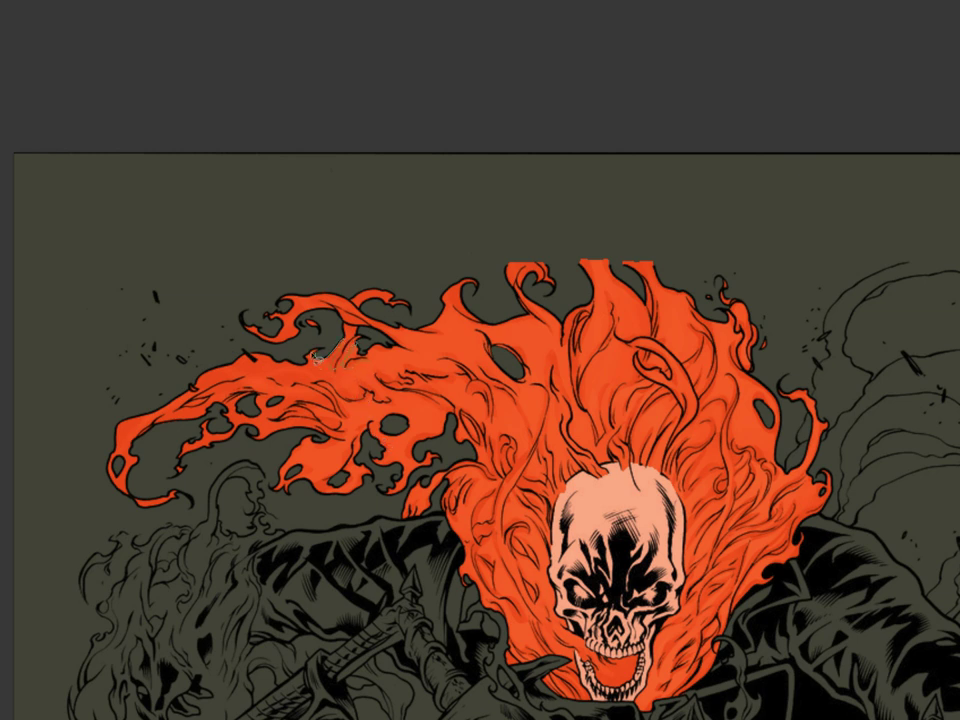
Step: Lasso the trailing flame's upper edge and its far-left tendrils, paint them lighter orange, and deselect
mouse_move(262, 358)
left_mouse_down()
mouse_move(208, 377)
mouse_move(186, 401)
left_mouse_up()
left_click_drag(362, 384, 413, 342)
key("ctrl+d")
key("b")
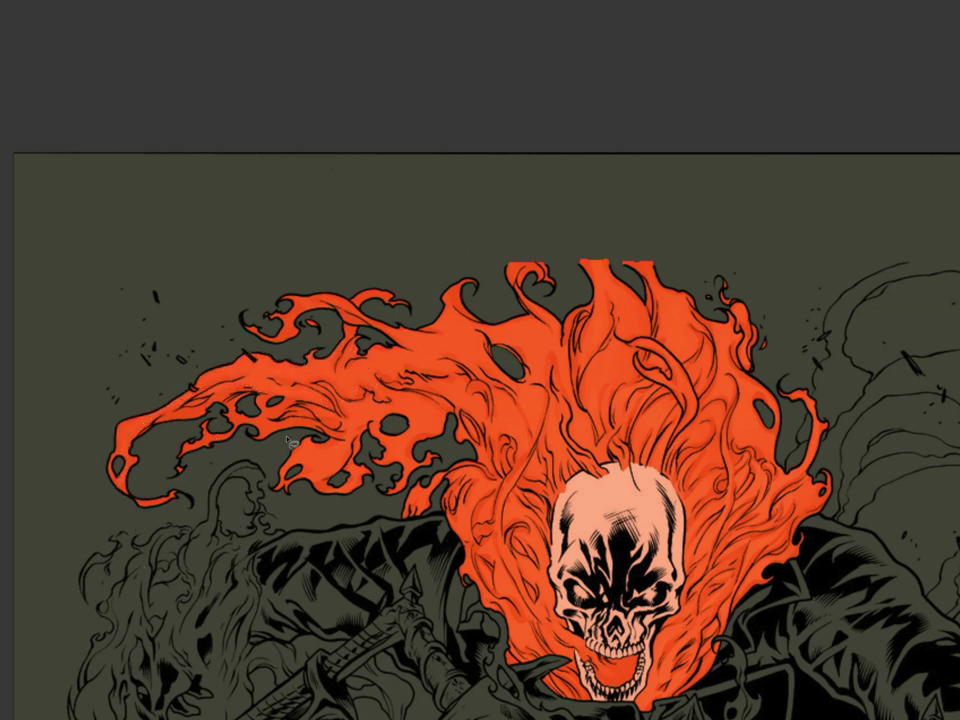
left_click_drag(227, 398, 180, 412)
mouse_move(185, 458)
left_mouse_down()
mouse_move(248, 429)
mouse_move(270, 435)
mouse_move(297, 409)
mouse_move(257, 400)
left_mouse_up()
key("ctrl+d")
key("b")
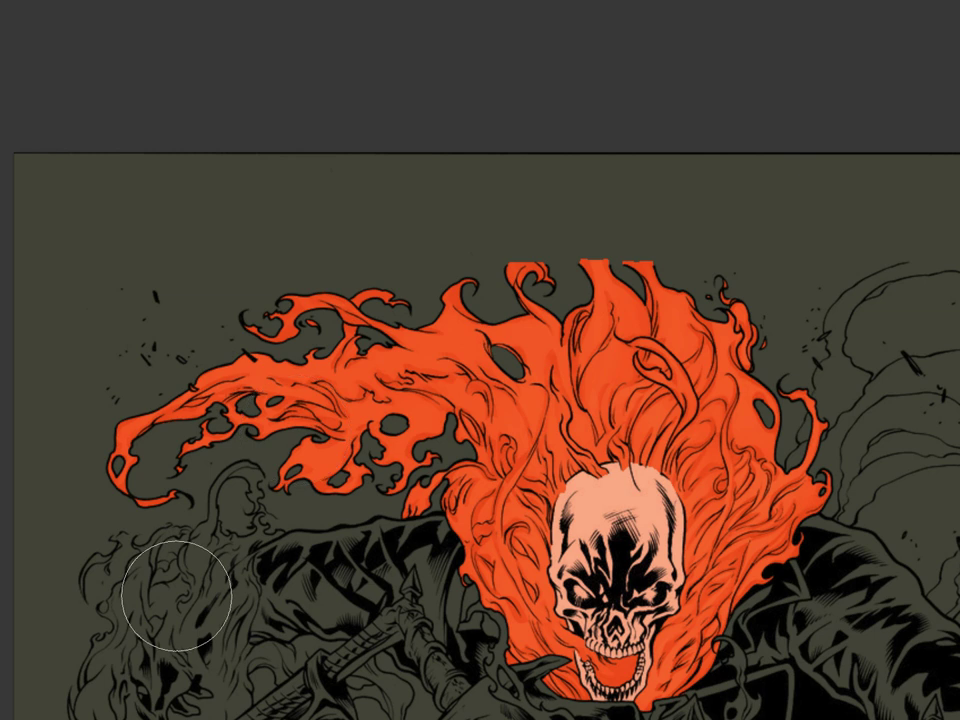
Step: Show the panels and set the foreground colour to a paler, more yellowish orange
mouse_move(739, 572)
left_mouse_down()
mouse_move(643, 435)
mouse_move(631, 433)
left_mouse_up()
key("l")
left_click_drag(498, 548, 510, 545)
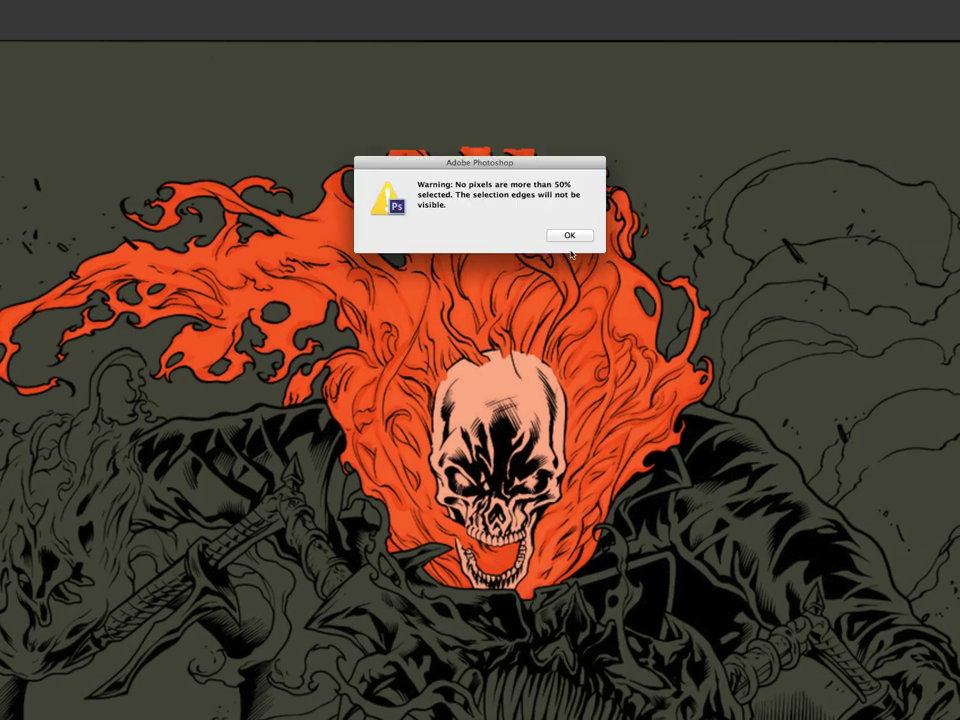
left_click(568, 237)
key("Tab")
left_click(14, 373)
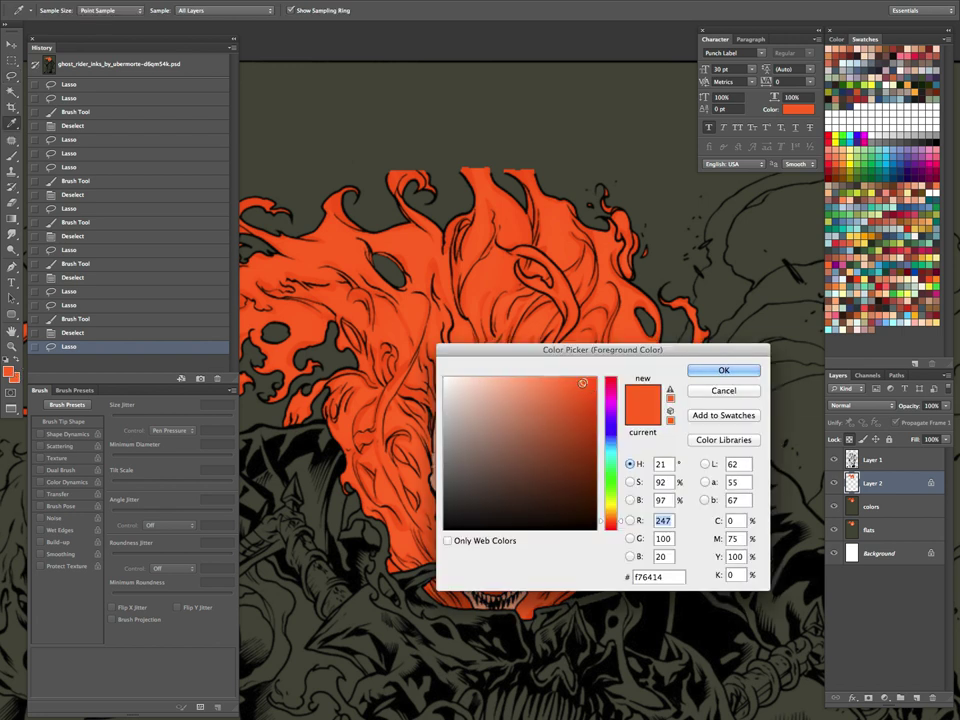
left_click_drag(568, 378, 565, 378)
left_click_drag(620, 521, 620, 518)
key("Return")
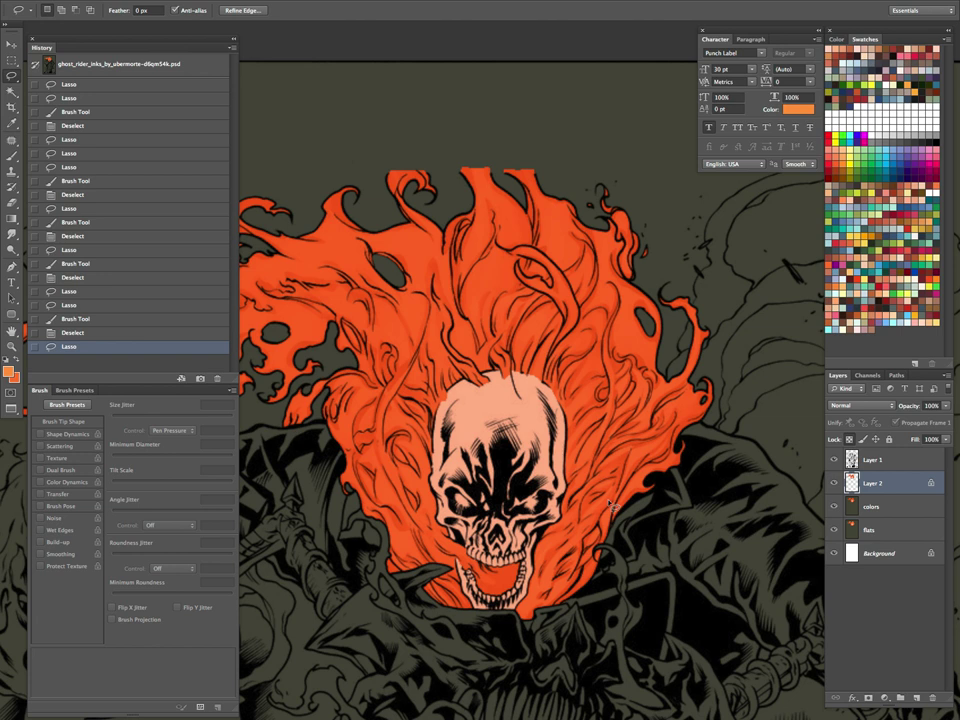
Step: Lasso a strand beside the skull's right cheek, brush it with the paler orange, and deselect
key("ctrl+d")
mouse_move(563, 450)
left_mouse_down()
mouse_move(592, 422)
mouse_move(563, 482)
mouse_move(593, 430)
mouse_move(556, 468)
left_mouse_up()
key("b")
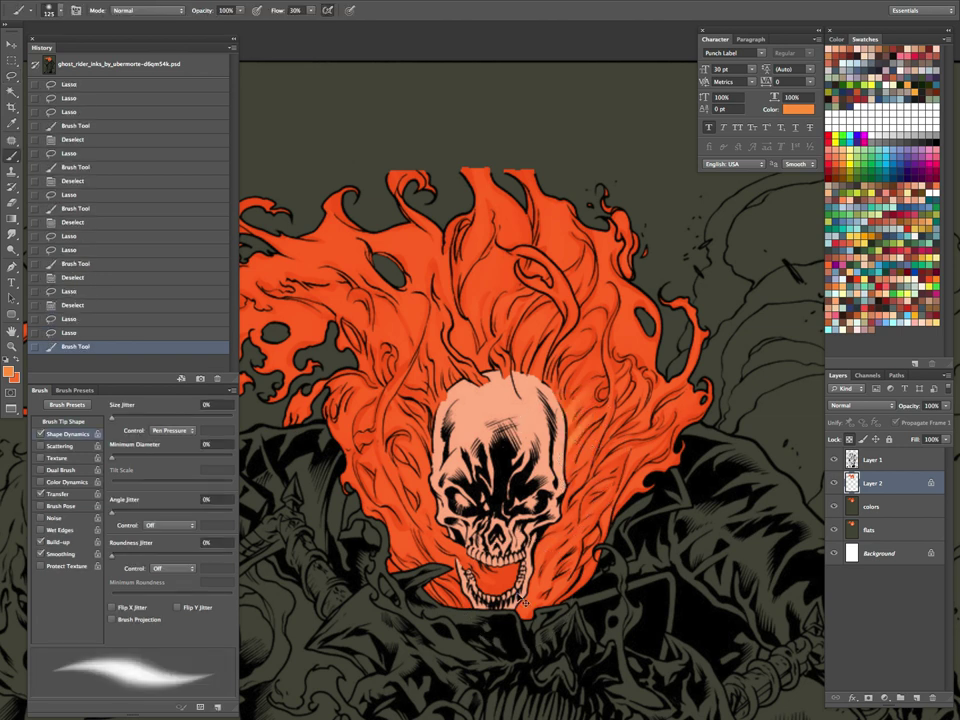
key("l")
key("ctrl+d")
Step: Lasso the inner strands from the right of the jaw up past the temple to the loop above the skull
mouse_move(573, 473)
left_mouse_down()
mouse_move(587, 448)
mouse_move(572, 476)
left_mouse_up()
mouse_move(584, 467)
left_mouse_down()
mouse_move(568, 513)
mouse_move(595, 490)
mouse_move(552, 536)
mouse_move(617, 486)
mouse_move(562, 538)
mouse_move(534, 581)
mouse_move(564, 543)
mouse_move(574, 563)
mouse_move(534, 601)
mouse_move(580, 545)
mouse_move(564, 576)
left_mouse_up()
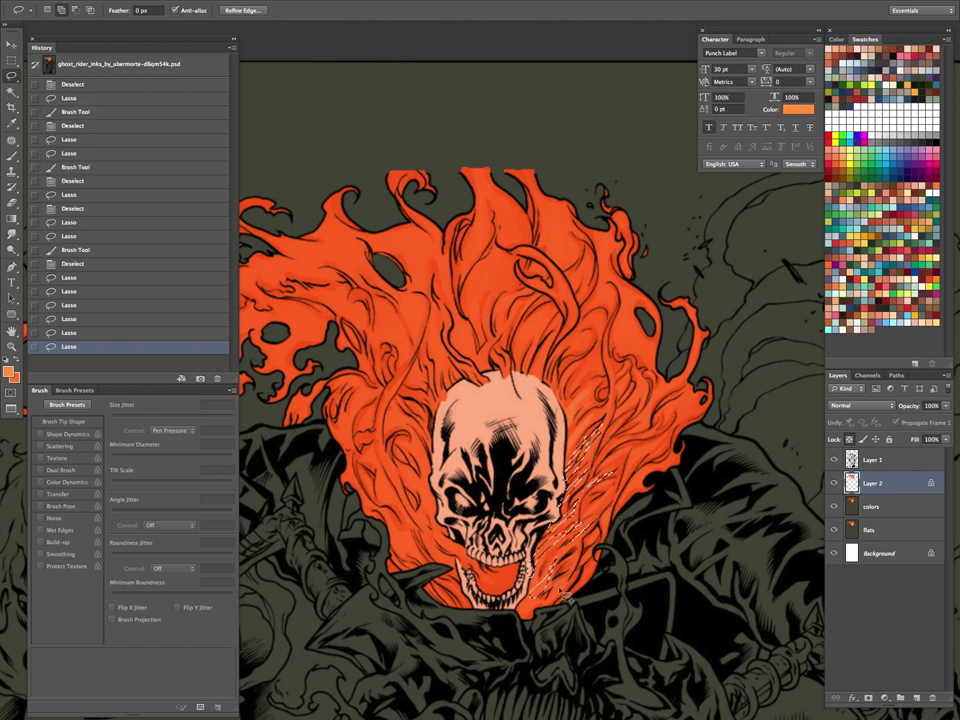
mouse_move(530, 619)
left_mouse_down()
mouse_move(566, 603)
mouse_move(576, 568)
mouse_move(550, 560)
mouse_move(546, 585)
mouse_move(604, 523)
mouse_move(632, 510)
mouse_move(594, 540)
mouse_move(600, 548)
mouse_move(606, 508)
mouse_move(597, 506)
mouse_move(612, 503)
mouse_move(625, 473)
mouse_move(609, 462)
mouse_move(658, 440)
mouse_move(623, 483)
mouse_move(693, 408)
mouse_move(628, 452)
left_mouse_up()
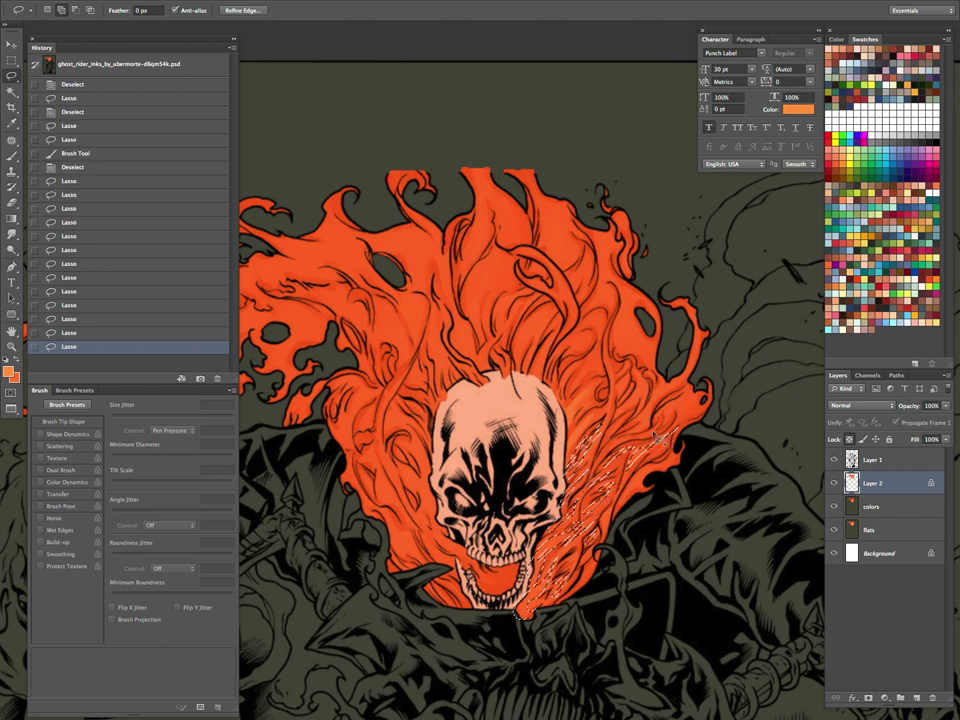
mouse_move(687, 408)
left_mouse_down()
mouse_move(624, 421)
mouse_move(611, 441)
mouse_move(646, 423)
mouse_move(652, 404)
mouse_move(639, 436)
mouse_move(676, 391)
mouse_move(630, 388)
left_mouse_up()
mouse_move(605, 441)
left_mouse_down()
mouse_move(608, 349)
mouse_move(617, 380)
mouse_move(597, 421)
mouse_move(600, 388)
mouse_move(571, 425)
left_mouse_up()
mouse_move(609, 378)
left_mouse_down()
mouse_move(574, 397)
mouse_move(600, 350)
mouse_move(619, 377)
mouse_move(592, 370)
mouse_move(570, 390)
mouse_move(582, 353)
mouse_move(560, 355)
mouse_move(614, 303)
mouse_move(610, 323)
mouse_move(578, 335)
mouse_move(570, 292)
mouse_move(527, 254)
left_mouse_up()
mouse_move(567, 340)
left_mouse_down()
mouse_move(533, 382)
mouse_move(554, 311)
mouse_move(521, 377)
mouse_move(546, 336)
mouse_move(556, 359)
mouse_move(563, 311)
mouse_move(541, 311)
mouse_move(517, 354)
mouse_move(542, 344)
mouse_move(523, 315)
mouse_move(546, 342)
mouse_move(521, 332)
mouse_move(523, 312)
mouse_move(509, 352)
mouse_move(513, 304)
mouse_move(501, 332)
mouse_move(508, 368)
left_mouse_up()
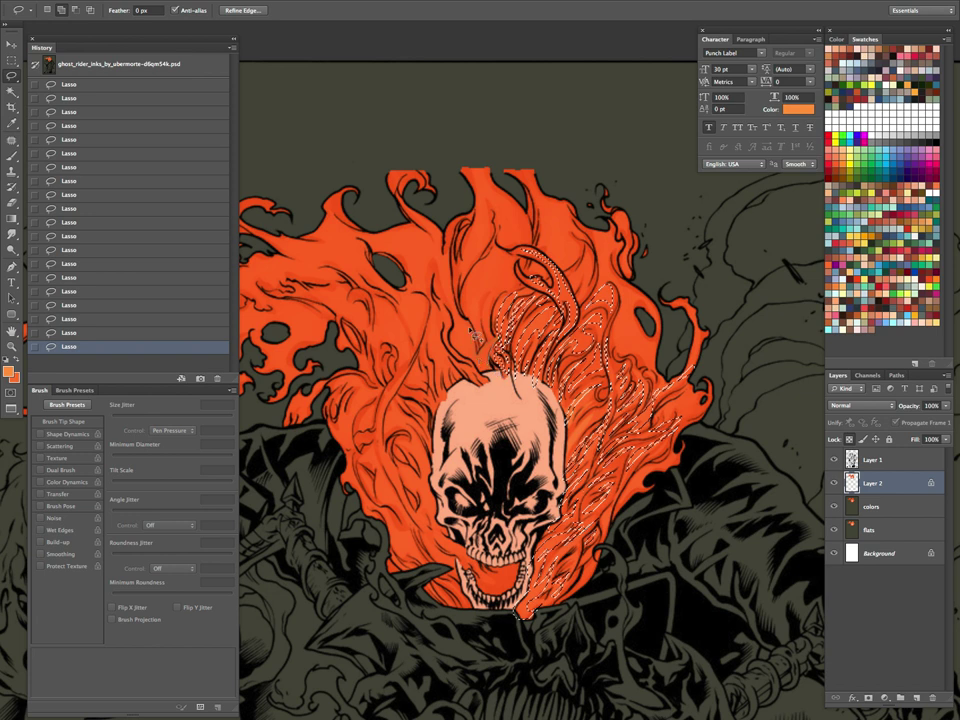
Step: Hide the selection edges, brush paler orange over the selected strands right of and above the skull, and deselect
key("ctrl+h")
key("ctrl+b")
left_click(778, 454)
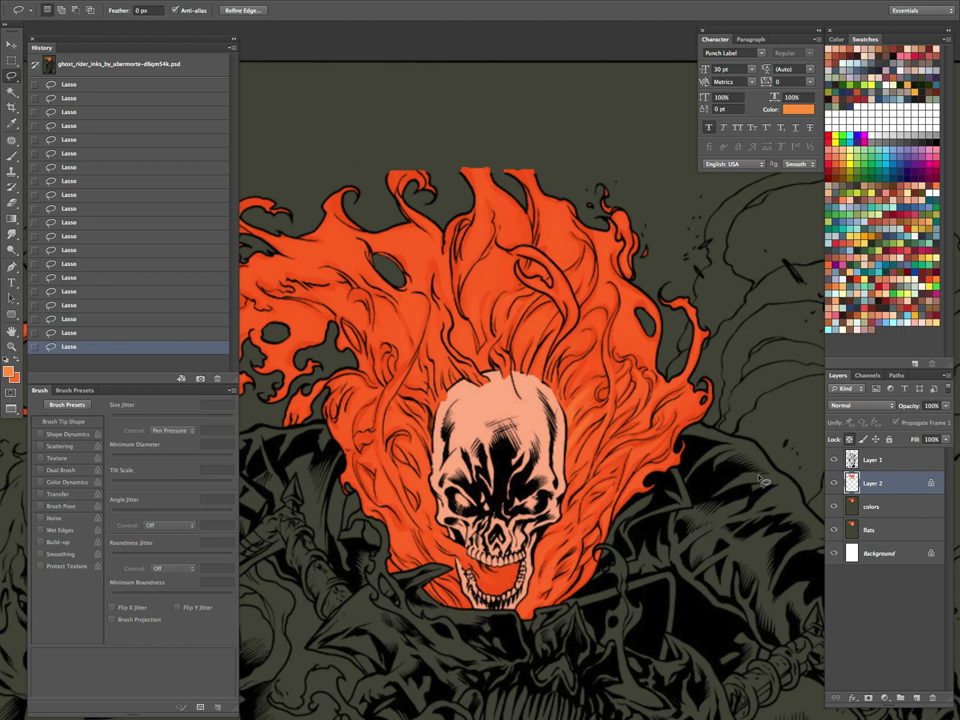
key("b")
left_click_drag(548, 362, 523, 440)
left_click_drag(585, 365, 545, 440)
left_click_drag(600, 390, 555, 460)
left_click_drag(610, 420, 565, 490)
left_click_drag(615, 450, 560, 505)
mouse_move(605, 470)
left_mouse_down()
mouse_move(555, 509)
mouse_move(544, 562)
left_mouse_up()
left_click_drag(590, 510, 545, 575)
left_click_drag(461, 255, 485, 340)
left_click_drag(530, 260, 525, 345)
left_click_drag(592, 279, 560, 365)
left_click_drag(630, 350, 585, 430)
left_click_drag(575, 530, 530, 600)
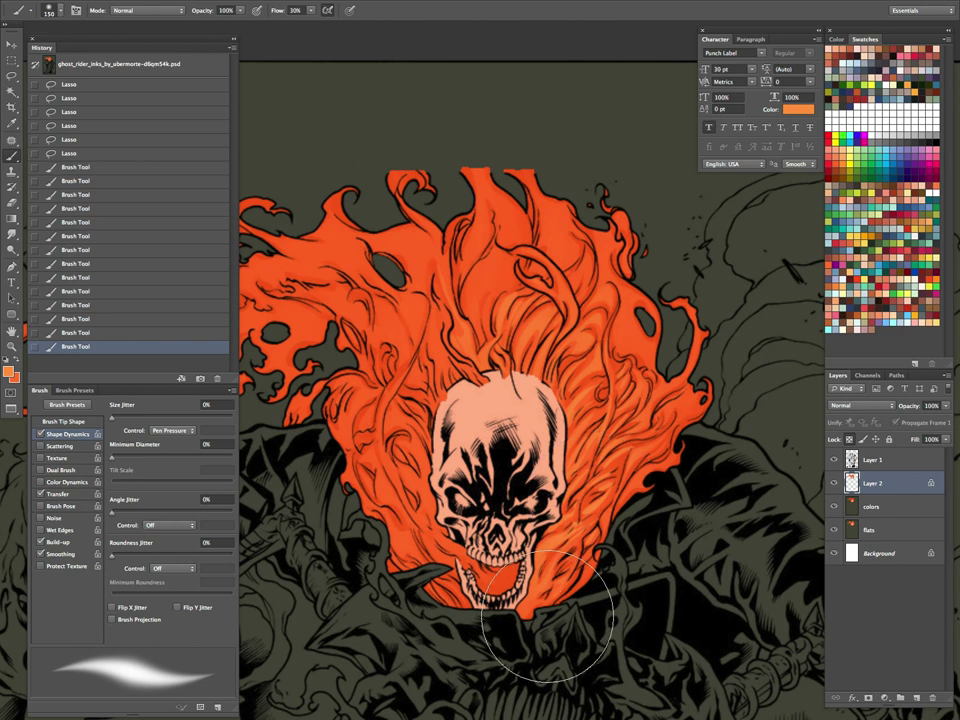
key("l")
key("ctrl+d")
Step: Lasso the strands at the flame's lower right beside the jaw, brush them paler orange, and deselect
scroll(637, 499, "down", 5)
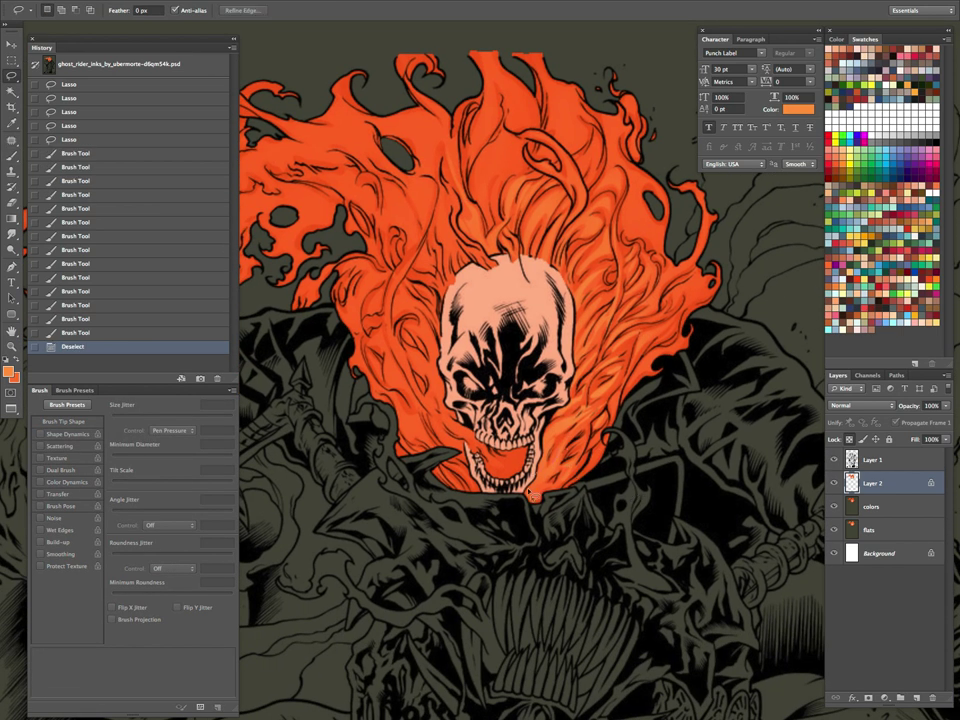
mouse_move(568, 454)
left_mouse_down()
mouse_move(550, 478)
mouse_move(643, 428)
left_mouse_up()
key("b")
key("l")
key("ctrl+d")
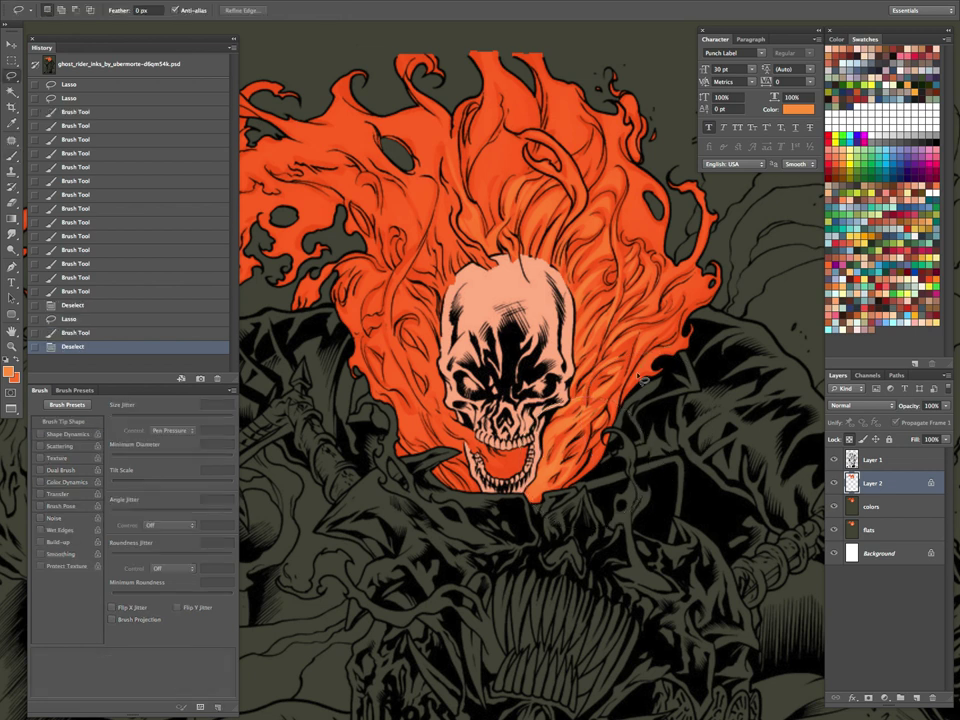
Step: Lasso the strands along the flame's outer right edge above the shoulder, brush them paler orange, and deselect
mouse_move(684, 327)
left_mouse_down()
mouse_move(646, 362)
mouse_move(683, 328)
left_mouse_up()
mouse_move(662, 345)
left_mouse_down()
mouse_move(715, 302)
mouse_move(713, 290)
mouse_move(689, 288)
mouse_move(677, 310)
mouse_move(691, 300)
mouse_move(691, 318)
mouse_move(677, 272)
left_mouse_up()
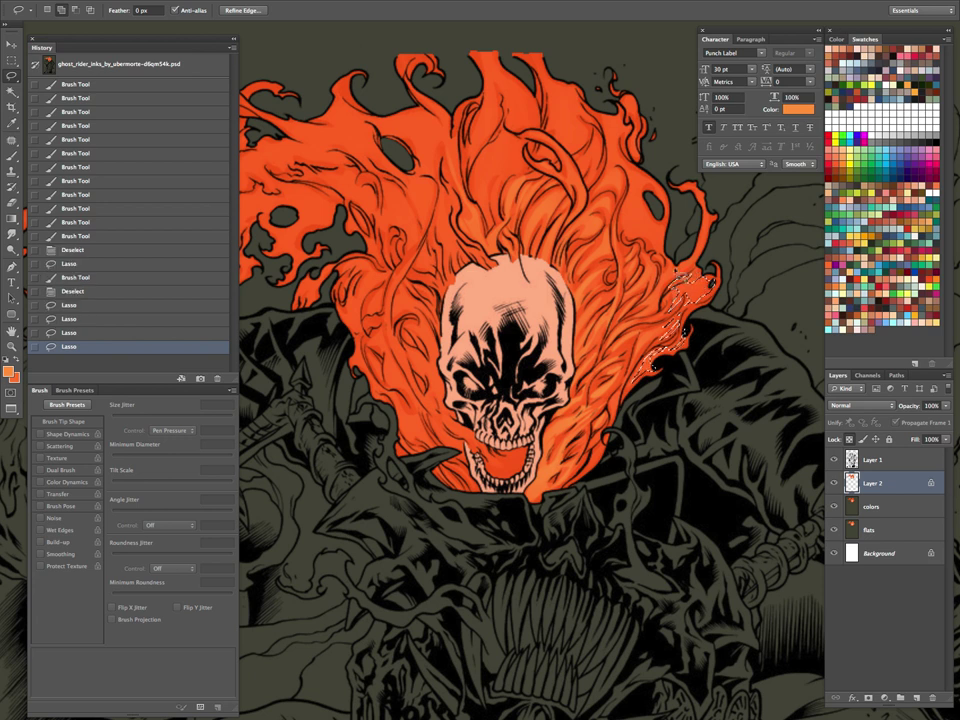
mouse_move(644, 321)
left_mouse_down()
mouse_move(693, 268)
mouse_move(646, 286)
left_mouse_up()
mouse_move(647, 285)
left_mouse_down()
mouse_move(661, 241)
mouse_move(664, 275)
left_mouse_up()
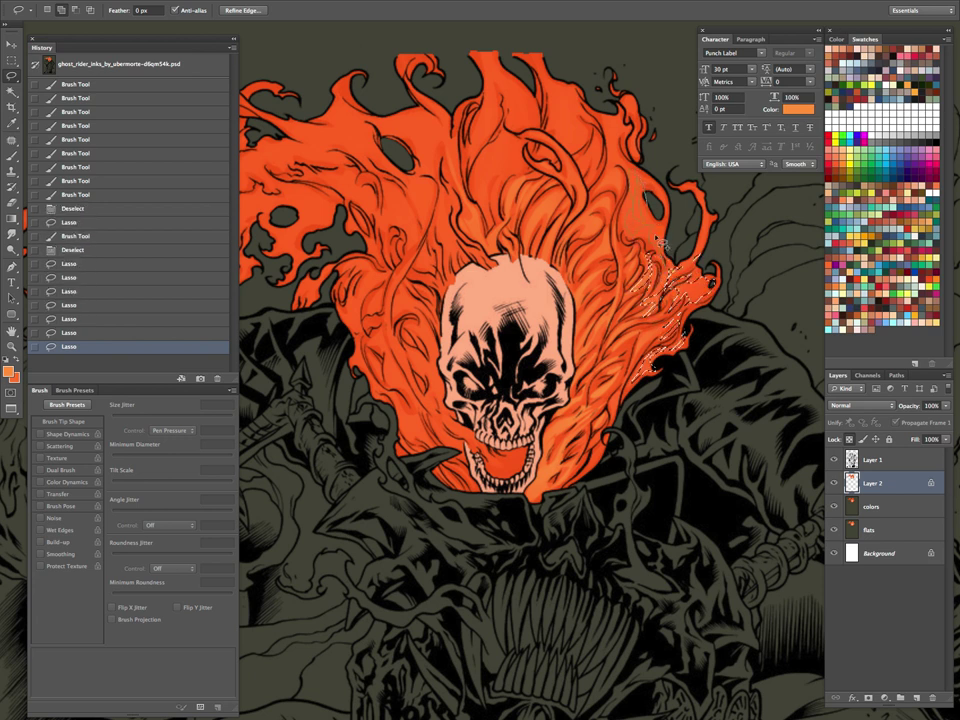
key("b")
mouse_move(707, 274)
left_mouse_down()
mouse_move(645, 370)
mouse_move(697, 288)
mouse_move(698, 328)
left_mouse_up()
mouse_move(687, 381)
left_mouse_down()
mouse_move(616, 513)
mouse_move(616, 474)
left_mouse_up()
key("l")
key("ctrl+d")
Step: Lasso further strands in the right half of the flame, brush them paler orange, and deselect
mouse_move(627, 320)
left_mouse_down()
mouse_move(643, 377)
mouse_move(612, 401)
left_mouse_up()
left_click_drag(570, 329, 563, 325)
key("b")
left_click_drag(602, 480, 586, 574)
left_click_drag(622, 441, 565, 631)
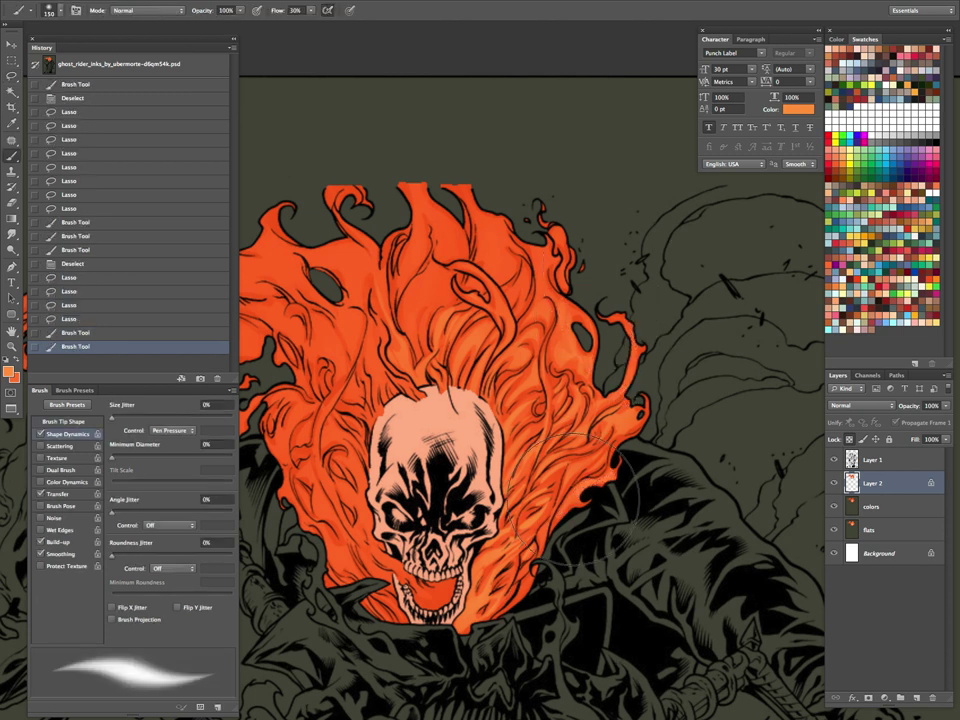
key("l")
key("ctrl+d")
Step: Lasso the small strand at the right edge just above the shoulder, brush it paler orange, and deselect
left_click_drag(596, 459, 568, 460)
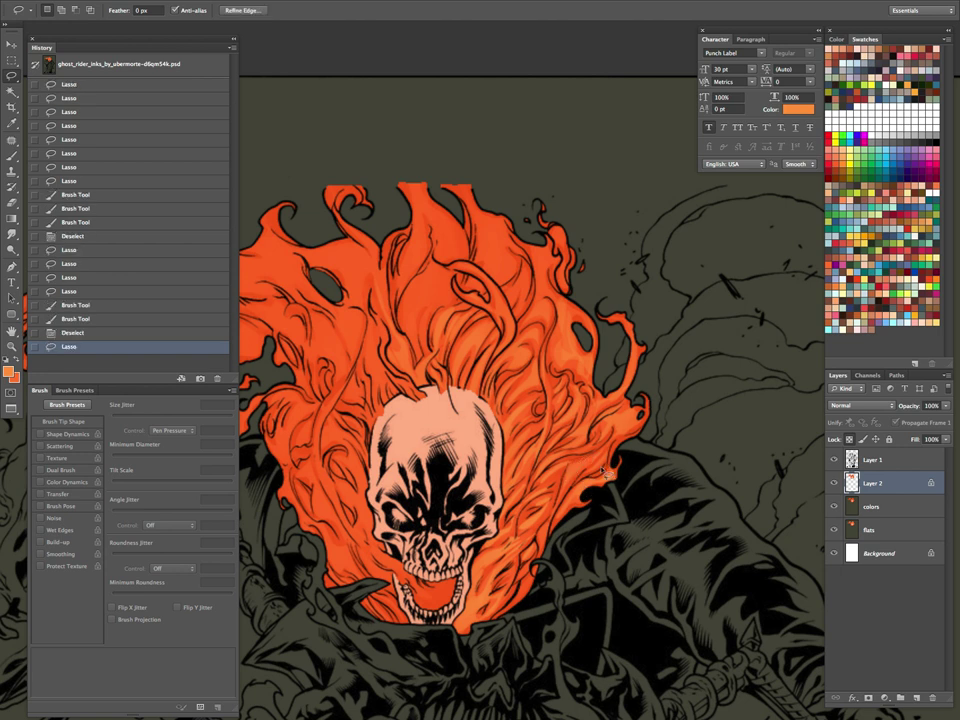
key("b")
left_click_drag(638, 424, 594, 525)
key("l")
key("ctrl+d")
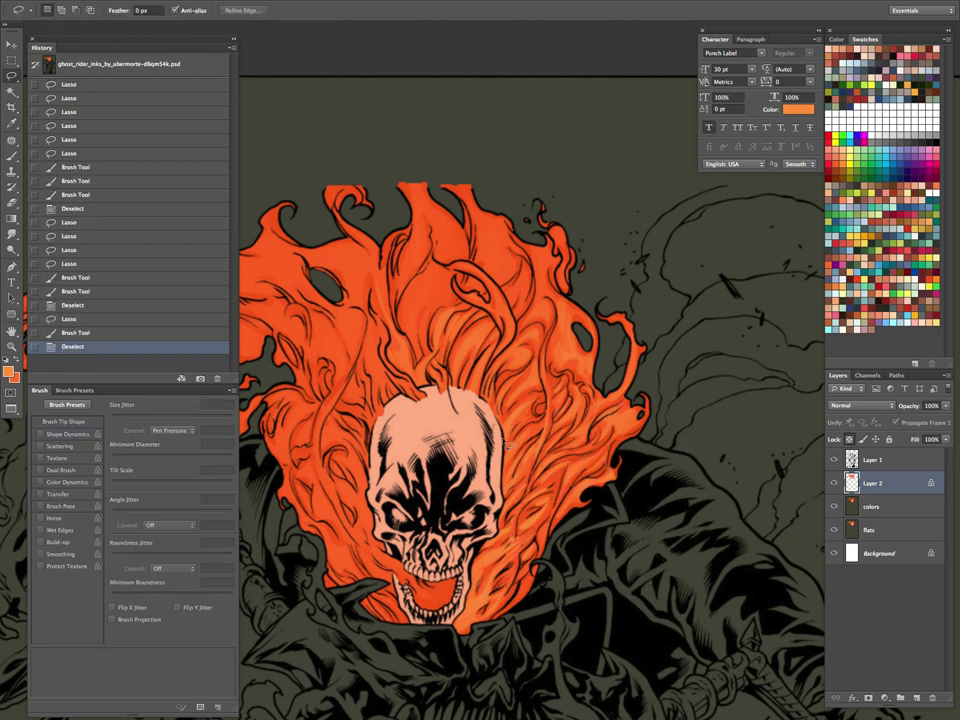
Step: Lasso the strands hugging the skull's right side from jaw to temple and brush them paler orange
mouse_move(512, 606)
left_mouse_down()
mouse_move(516, 364)
mouse_move(508, 400)
left_mouse_up()
key("b")
left_click_drag(536, 505, 480, 640)
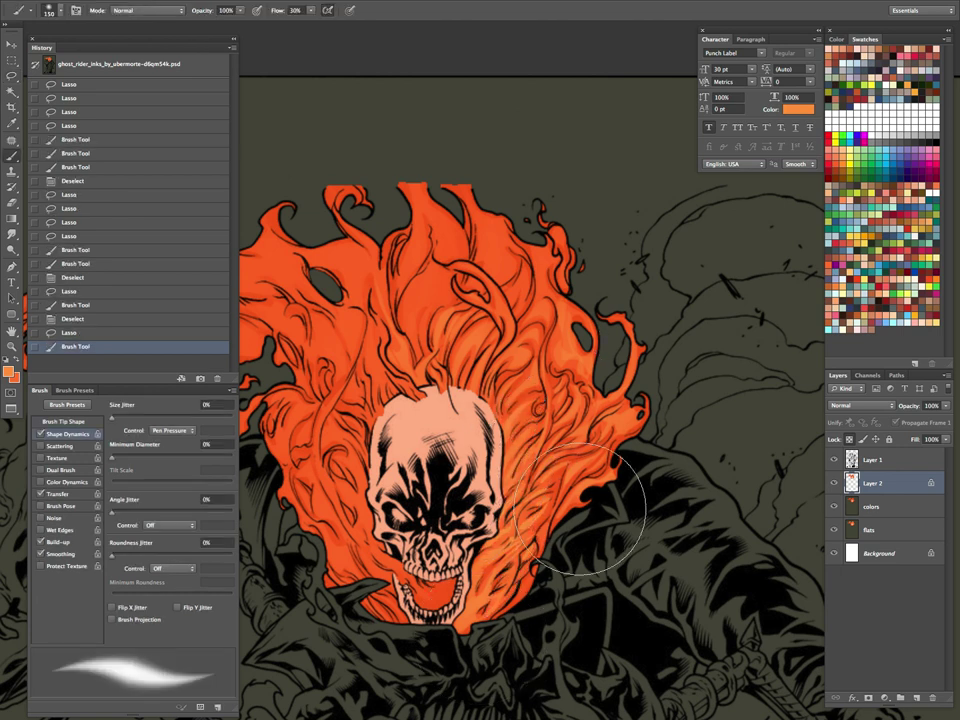
Step: Hide the panels, lasso the strands rising from the skull's upper left, paint them paler orange, and deselect
key("Tab")
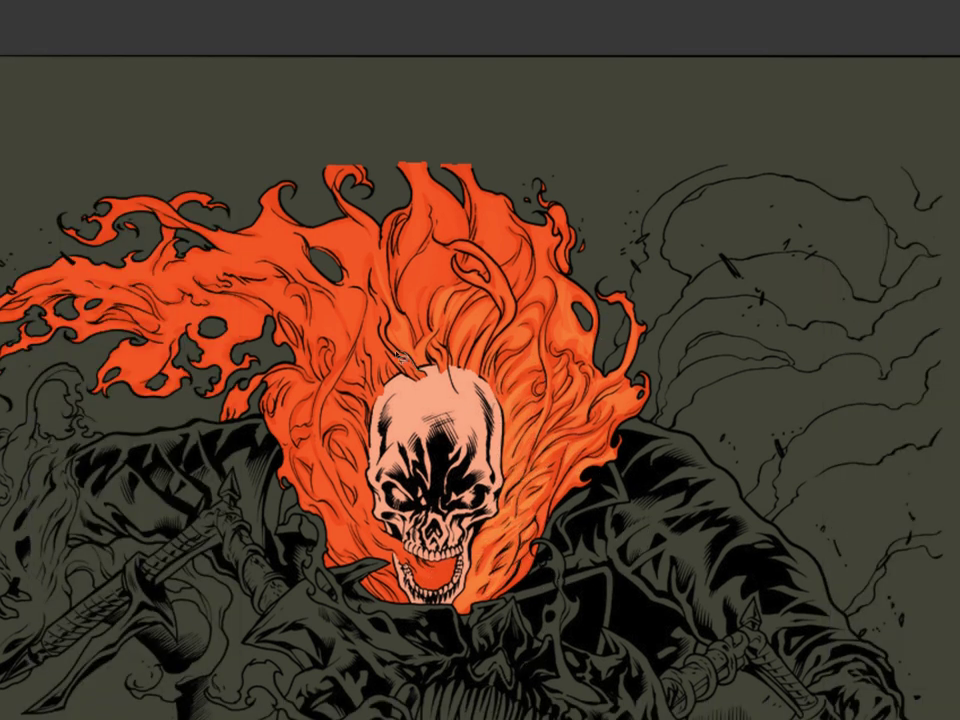
mouse_move(425, 377)
left_mouse_down()
mouse_move(375, 292)
mouse_move(409, 364)
mouse_move(379, 324)
mouse_move(405, 365)
left_mouse_up()
mouse_move(370, 320)
left_mouse_down()
mouse_move(376, 390)
mouse_move(394, 332)
left_mouse_up()
key("b")
key("ctrl+d")
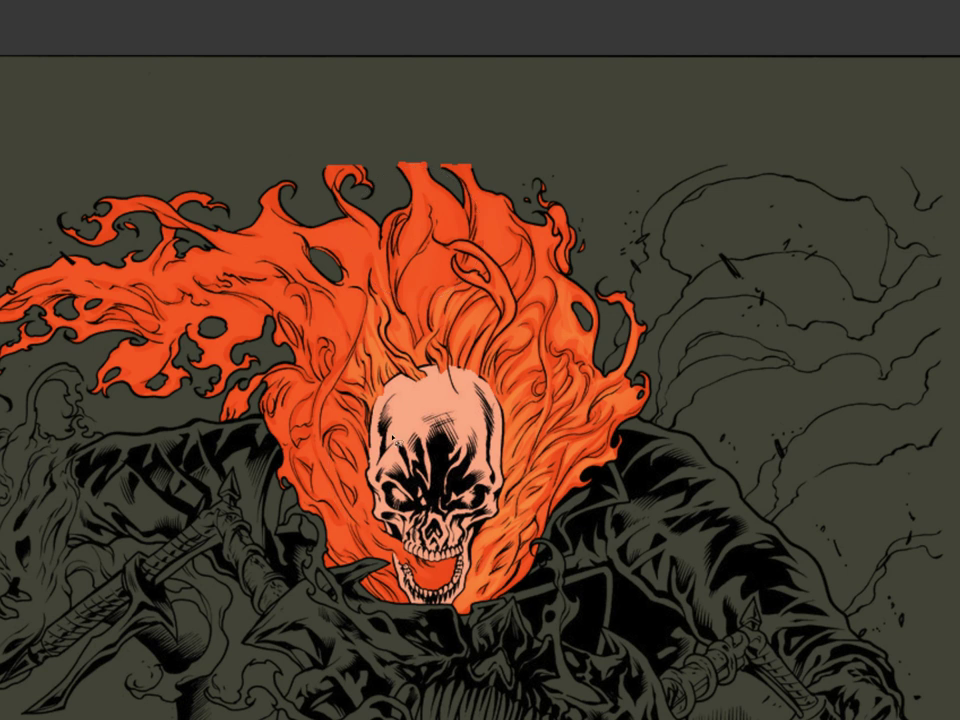
Step: Lasso the strands left of the skull from the temple down to the jaw, paint them paler orange, and deselect
left_click_drag(352, 402, 377, 453)
left_click_drag(359, 436, 430, 585)
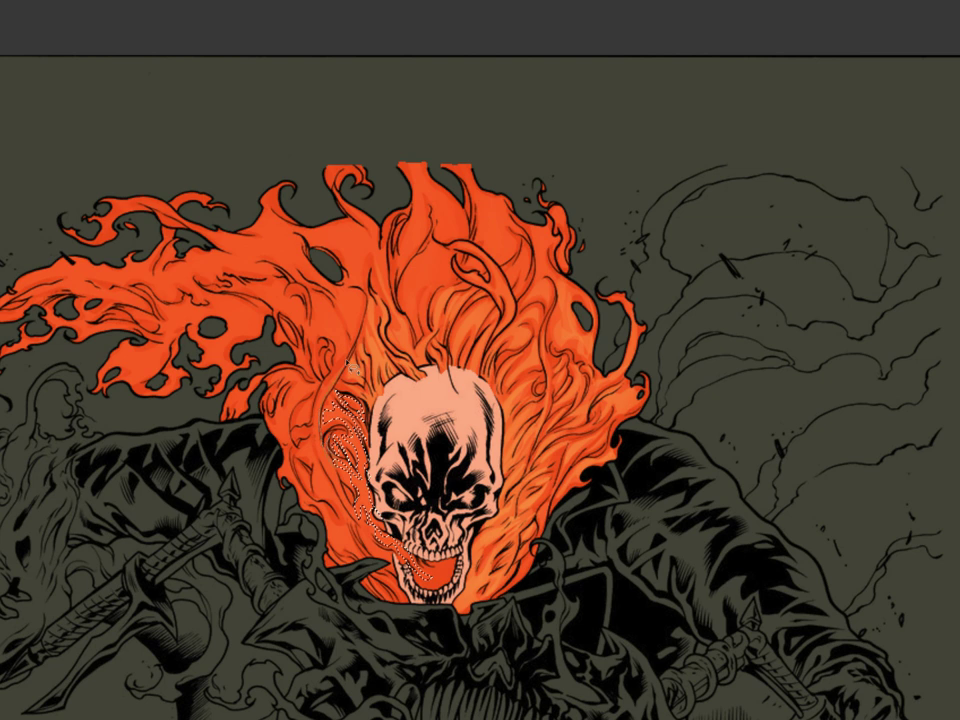
mouse_move(334, 380)
left_mouse_down()
mouse_move(325, 450)
mouse_move(374, 554)
mouse_move(303, 436)
mouse_move(307, 396)
mouse_move(297, 453)
left_mouse_up()
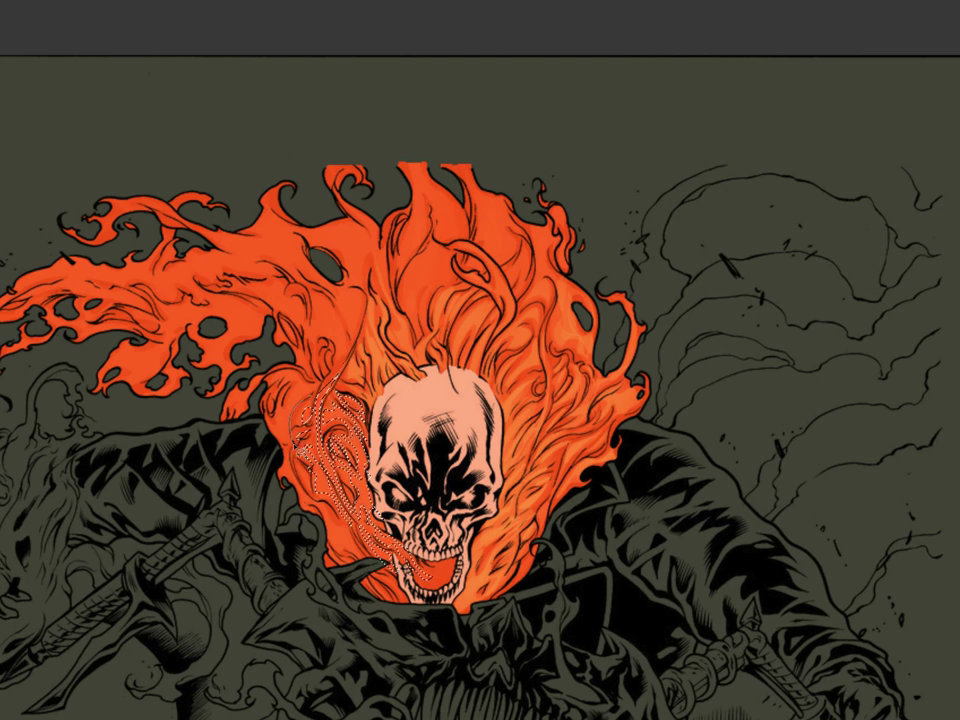
left_click_drag(381, 572, 347, 551)
key("ctrl+d")
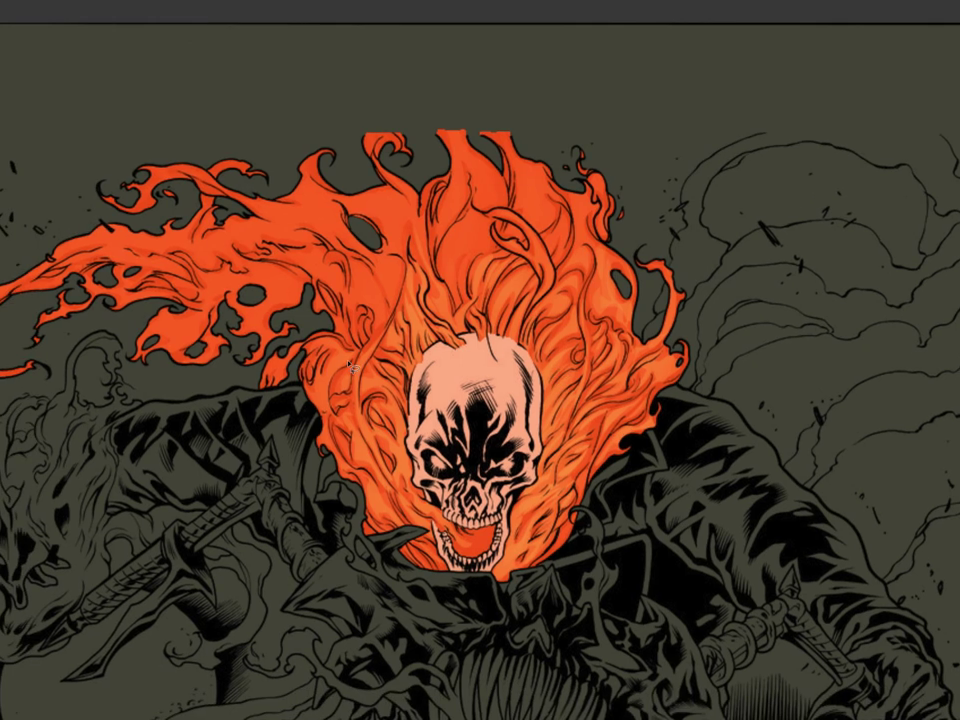
Step: Lasso the flame's outer left strands and the inside of the skull's mouth, and brush them paler orange
left_click_drag(350, 360, 352, 476)
key("ctrl+b")
left_click(788, 449)
key("b")
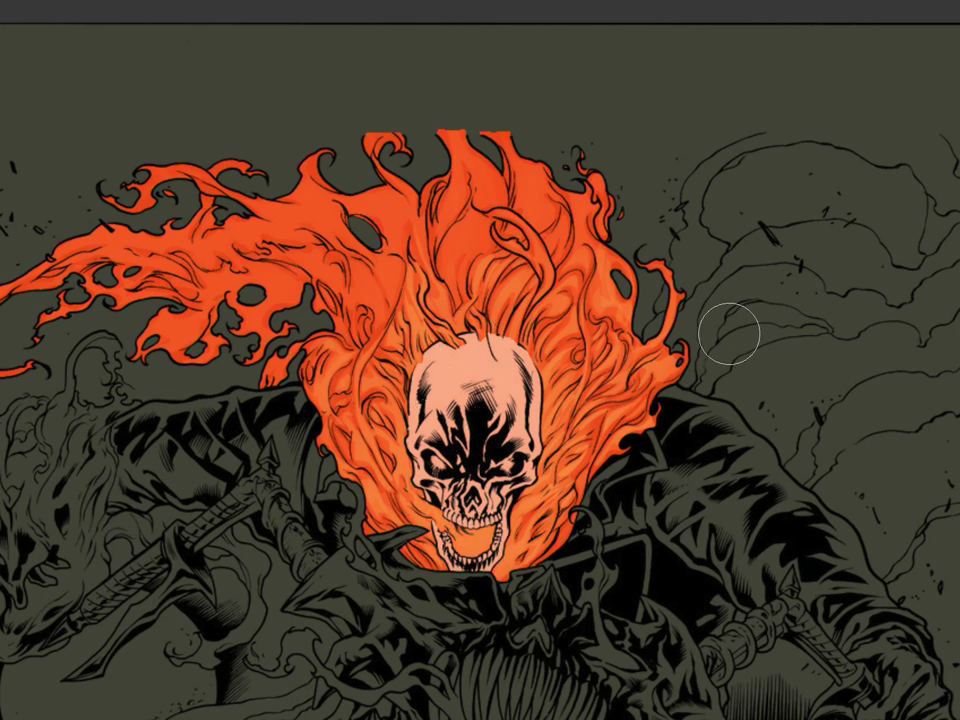
left_click_drag(713, 304, 739, 440)
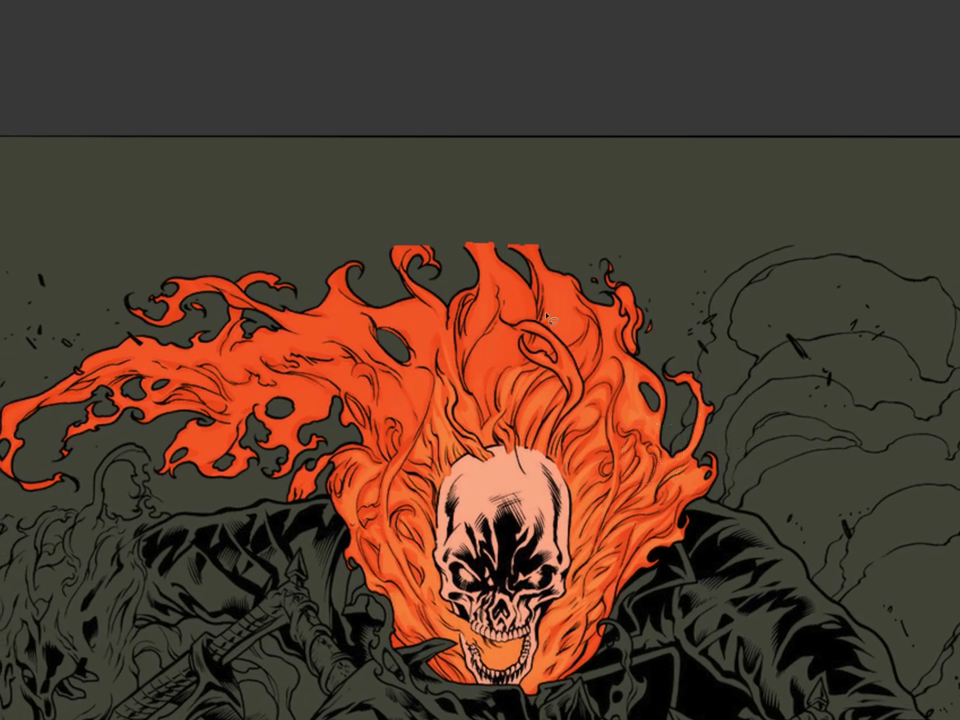
Step: Lasso the strands at the flame's top centre and upper right above the skull, brush them paler orange, and deselect
mouse_move(492, 322)
left_mouse_down()
mouse_move(485, 250)
mouse_move(512, 270)
mouse_move(488, 266)
mouse_move(509, 320)
left_mouse_up()
mouse_move(486, 243)
left_mouse_down()
mouse_move(532, 312)
mouse_move(484, 320)
mouse_move(486, 298)
mouse_move(466, 352)
mouse_move(462, 300)
mouse_move(466, 378)
mouse_move(479, 278)
mouse_move(459, 345)
mouse_move(475, 372)
left_mouse_up()
mouse_move(504, 333)
left_mouse_down()
mouse_move(526, 358)
mouse_move(496, 381)
mouse_move(561, 293)
mouse_move(551, 315)
mouse_move(544, 266)
left_mouse_up()
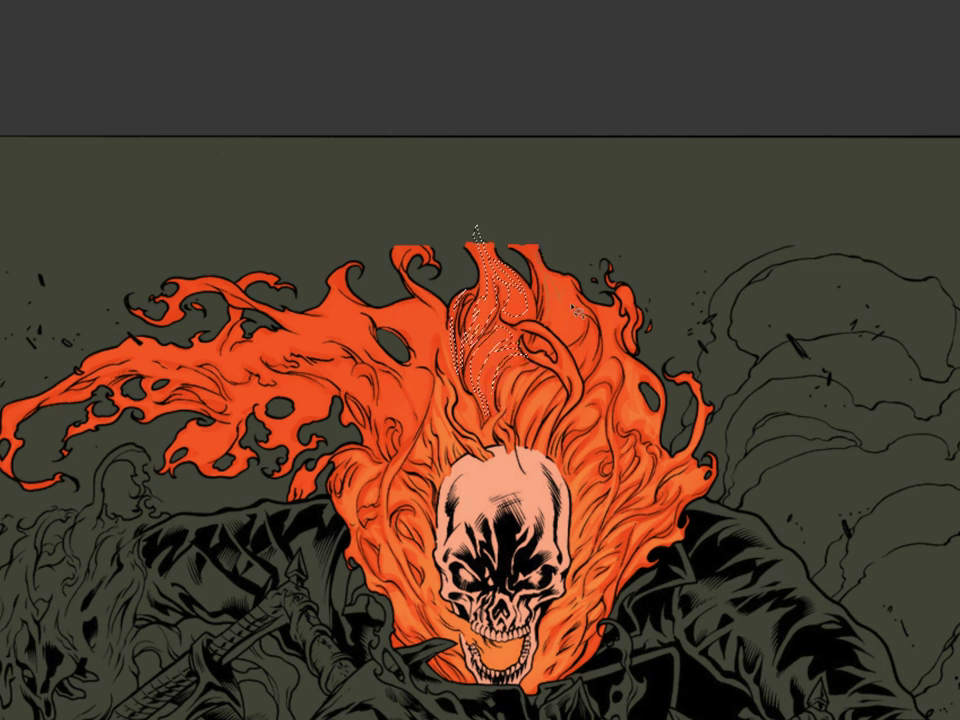
mouse_move(552, 337)
left_mouse_down()
mouse_move(536, 262)
mouse_move(566, 285)
mouse_move(619, 360)
left_mouse_up()
mouse_move(603, 314)
left_mouse_down()
mouse_move(641, 331)
mouse_move(618, 298)
mouse_move(624, 311)
mouse_move(589, 365)
mouse_move(601, 355)
mouse_move(592, 318)
left_mouse_up()
key("super+h")
key("super+b")
left_click(780, 451)
left_click(784, 450)
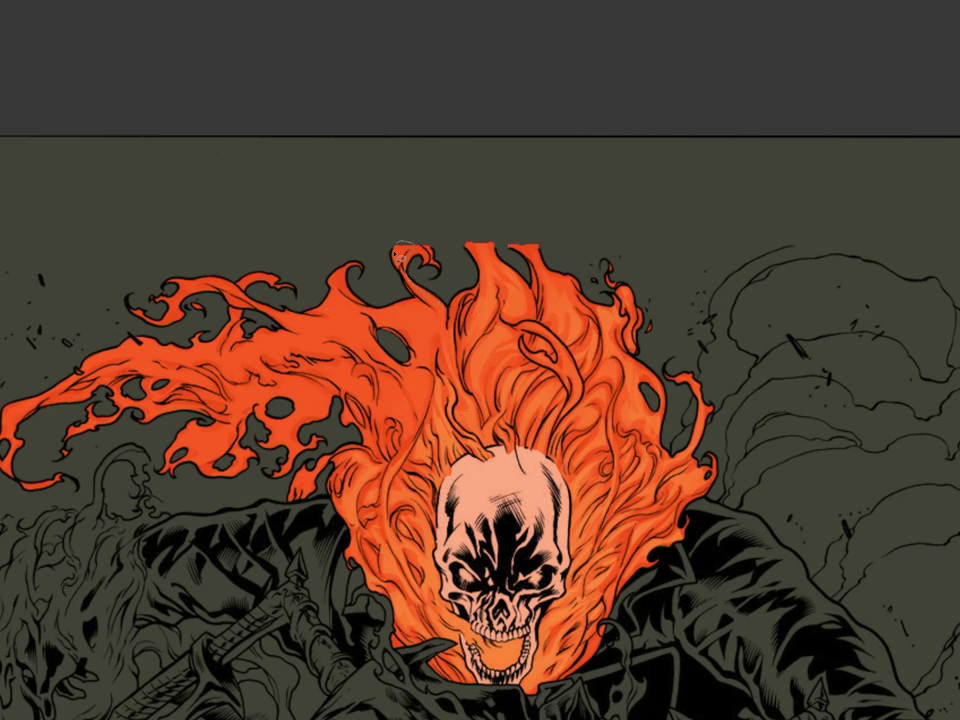
Step: Lasso the curled strand at the flame's top, left of centre, brush it paler orange, and deselect
mouse_move(450, 350)
left_mouse_down()
mouse_move(418, 251)
mouse_move(429, 247)
left_mouse_up()
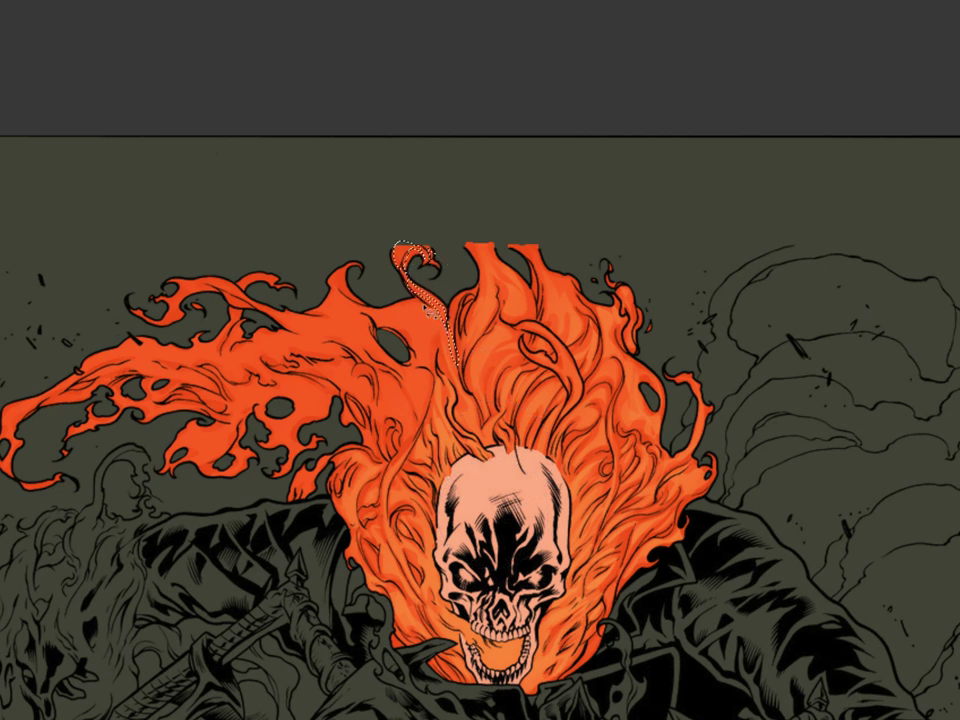
key("b")
mouse_move(402, 303)
left_mouse_down()
mouse_move(424, 298)
mouse_move(420, 280)
left_mouse_up()
key("ctrl+d")
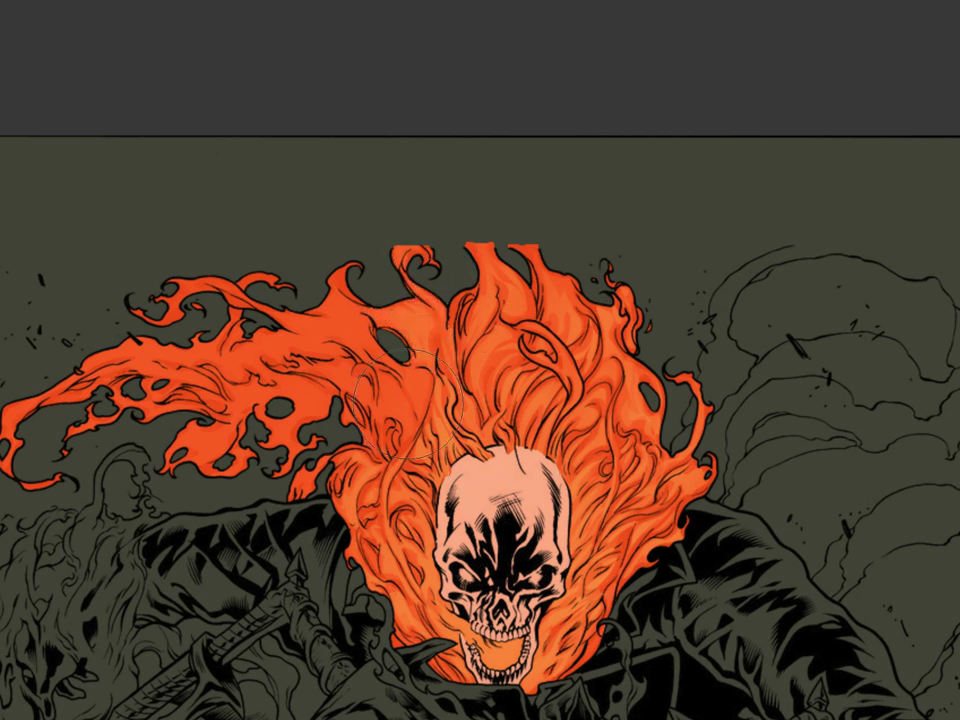
Step: Paint the strands between the flame's upper-left hole and the skull's crown, plus the curl's tip, paler orange, and deselect
mouse_move(436, 397)
left_mouse_down()
mouse_move(429, 314)
mouse_move(470, 410)
mouse_move(445, 390)
left_mouse_up()
key("ctrl+d")
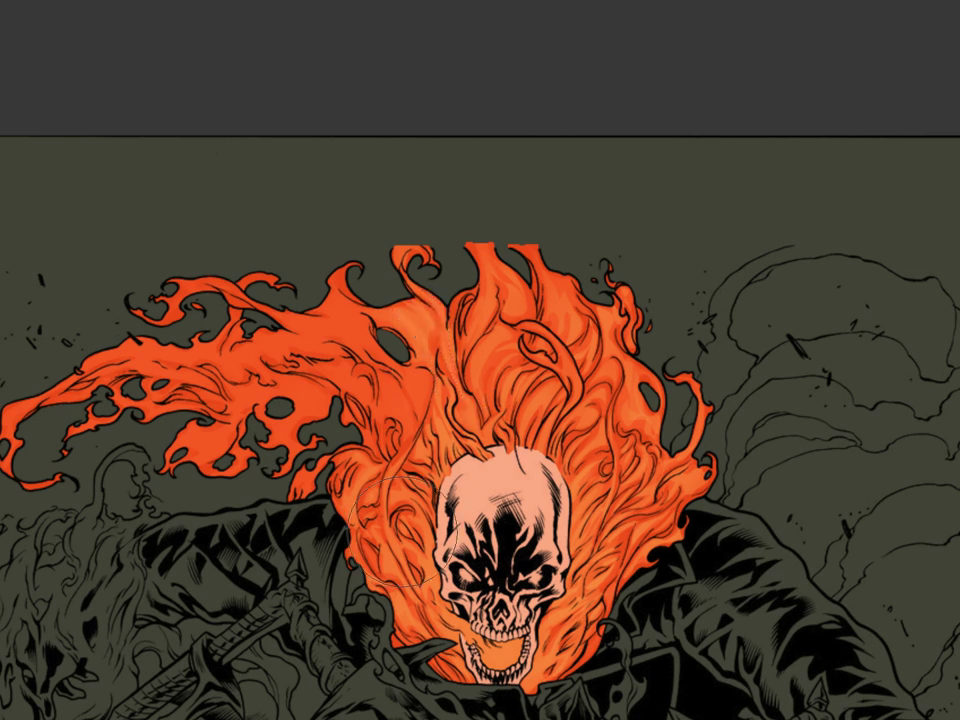
left_click_drag(403, 267, 440, 270)
key("b")
left_click_drag(415, 226, 420, 279)
key("ctrl+d")
Step: Lasso the strands below the flame's upper-left hole down to the skull's left temple, and brush them paler orange
key("l")
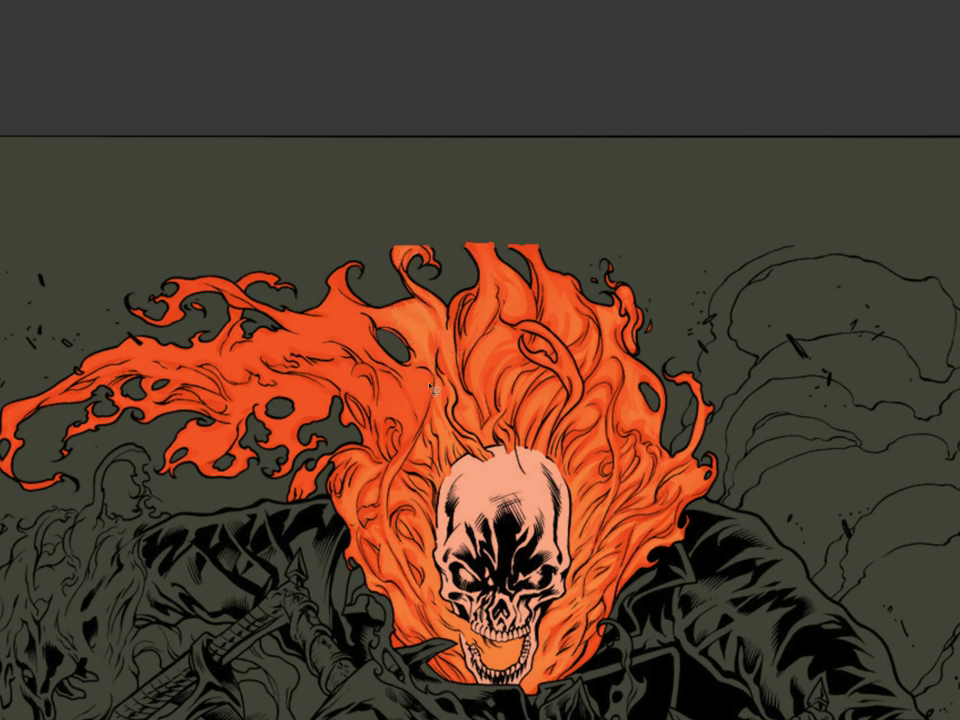
left_click_drag(426, 377, 384, 380)
mouse_move(408, 452)
left_mouse_down()
mouse_move(394, 433)
mouse_move(386, 447)
mouse_move(386, 432)
mouse_move(330, 365)
mouse_move(382, 464)
mouse_move(341, 377)
left_mouse_up()
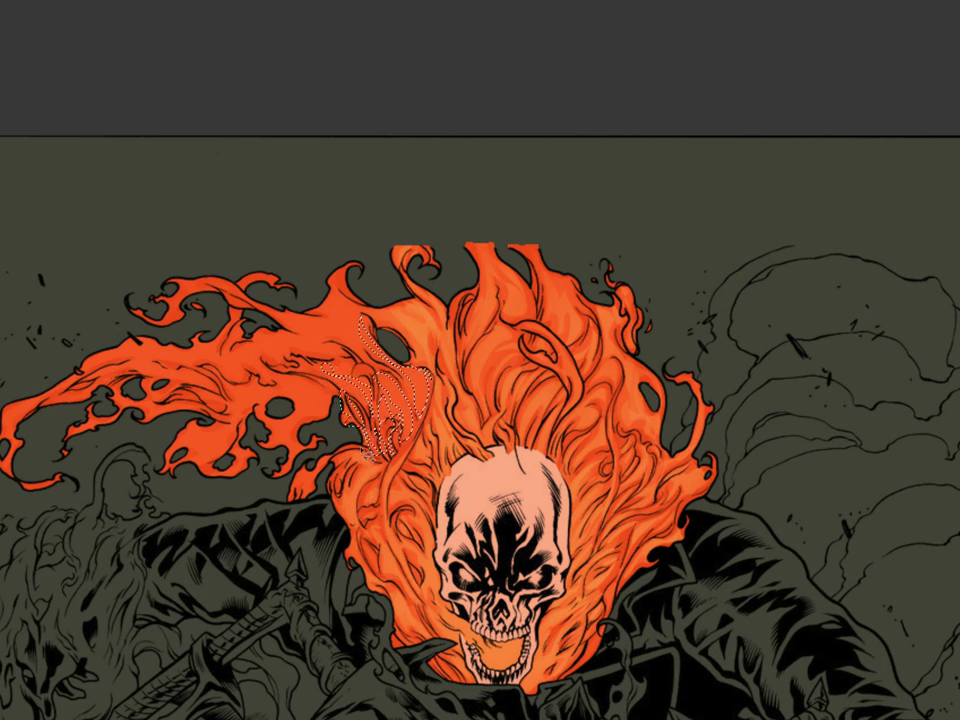
left_click_drag(366, 457, 292, 497)
key("ctrl+h")
key("b")
left_click_drag(390, 428, 438, 325)
key("l")
mouse_move(384, 412)
left_mouse_down()
mouse_move(447, 400)
mouse_move(421, 408)
mouse_move(430, 376)
left_mouse_up()
key("ctrl+h")
key("b")
Step: Lasso the pointed tongue left of the flame's hole and the strands trailing from it, and brush them paler orange
left_click_drag(521, 366, 592, 431)
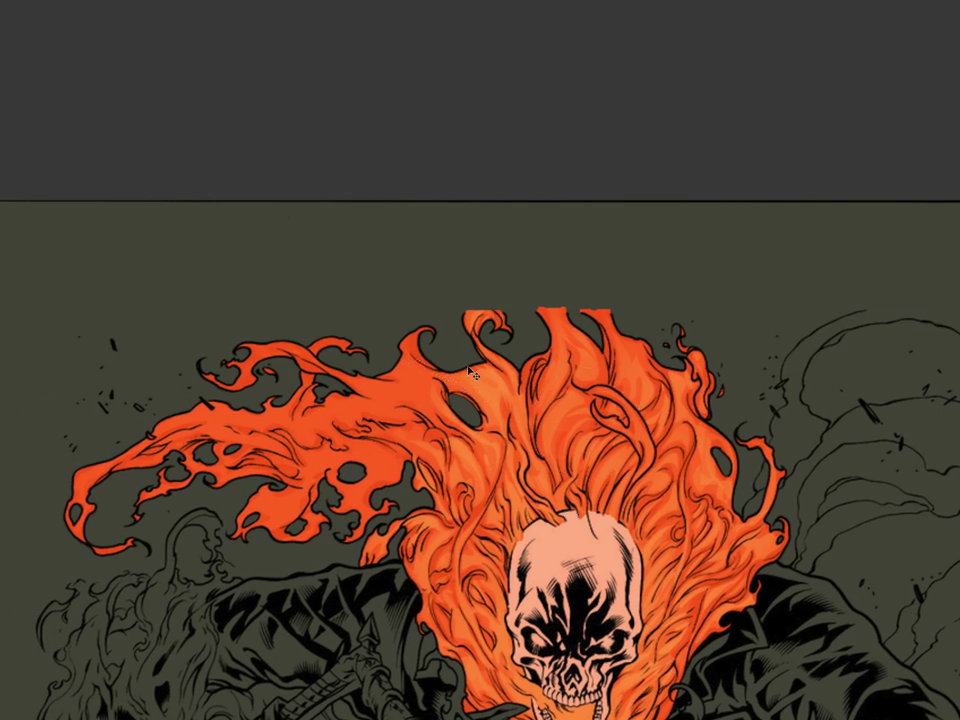
key("super+b")
left_click(786, 436)
left_click_drag(418, 337, 411, 418)
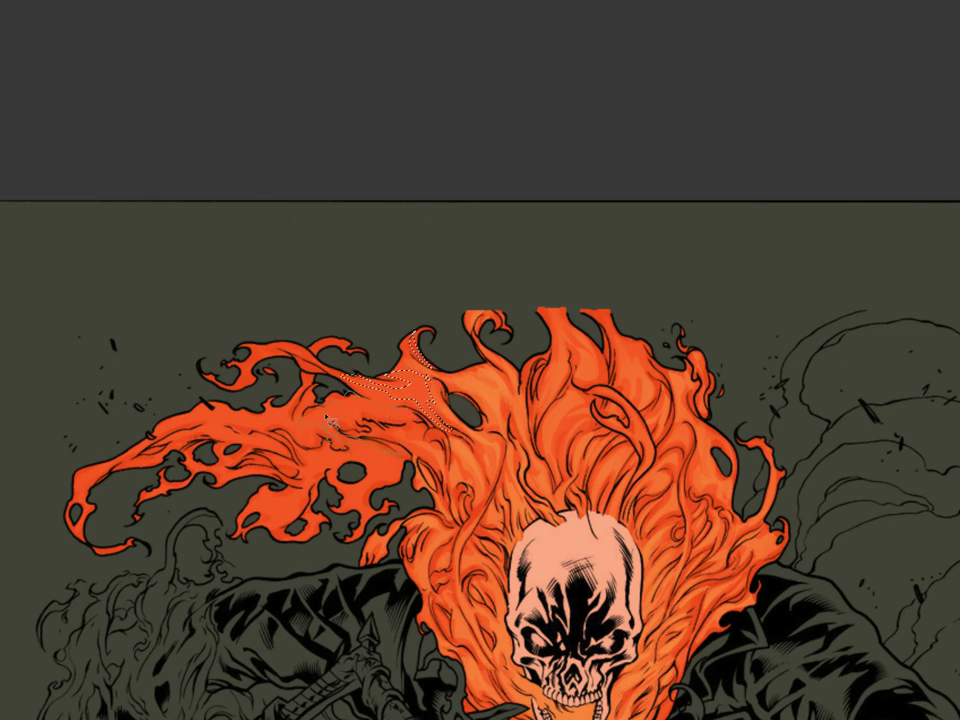
mouse_move(383, 421)
left_mouse_down()
mouse_move(438, 430)
mouse_move(407, 343)
left_mouse_up()
key("ctrl+h")
key("b")
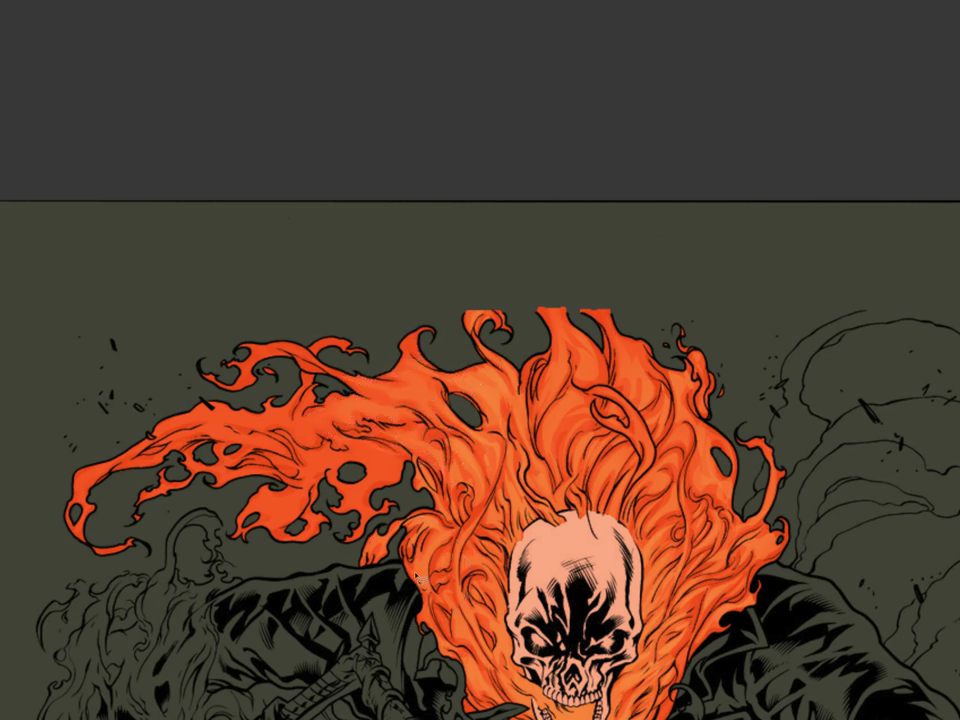
Step: Lasso the forked tongue at the flame's upper left with its connecting strands, and brush them paler orange
mouse_move(343, 342)
left_mouse_down()
mouse_move(323, 362)
mouse_move(246, 366)
left_mouse_up()
mouse_move(411, 398)
left_mouse_down()
mouse_move(318, 371)
mouse_move(282, 415)
mouse_move(312, 390)
mouse_move(219, 410)
left_mouse_up()
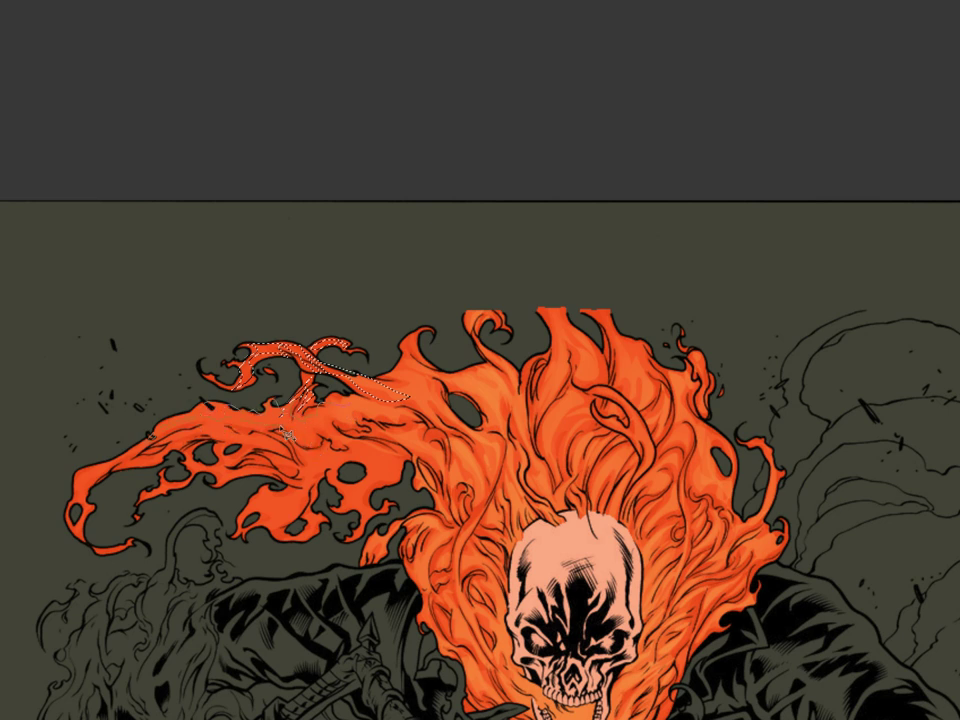
left_click_drag(385, 421, 305, 376)
key("ctrl+h")
key("b")
left_click_drag(433, 423, 75, 501)
left_click_drag(420, 372, 165, 455)
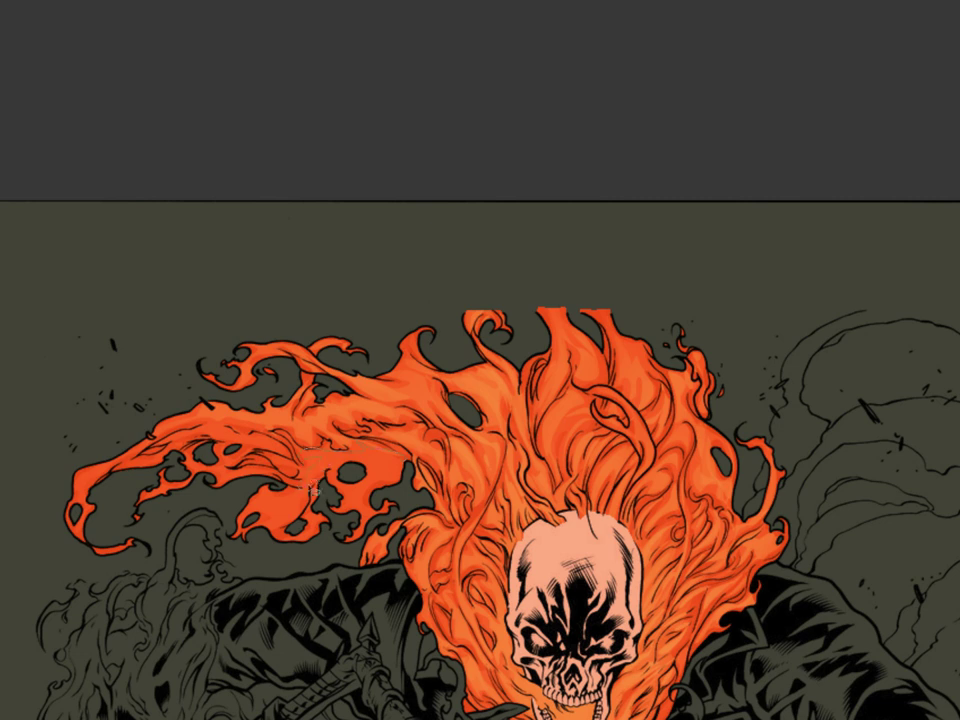
Step: Lasso the ragged tongues around the small hole on the flame's lower left, paint them paler orange, and deselect
left_click_drag(394, 487, 402, 457)
mouse_move(341, 465)
left_mouse_down()
mouse_move(369, 473)
mouse_move(341, 468)
left_mouse_up()
left_click_drag(370, 549, 370, 516)
mouse_move(302, 484)
left_mouse_down()
mouse_move(322, 533)
mouse_move(288, 542)
mouse_move(323, 539)
mouse_move(327, 506)
mouse_move(312, 501)
mouse_move(287, 529)
mouse_move(272, 528)
mouse_move(272, 495)
left_mouse_up()
key("alt+BackSpace")
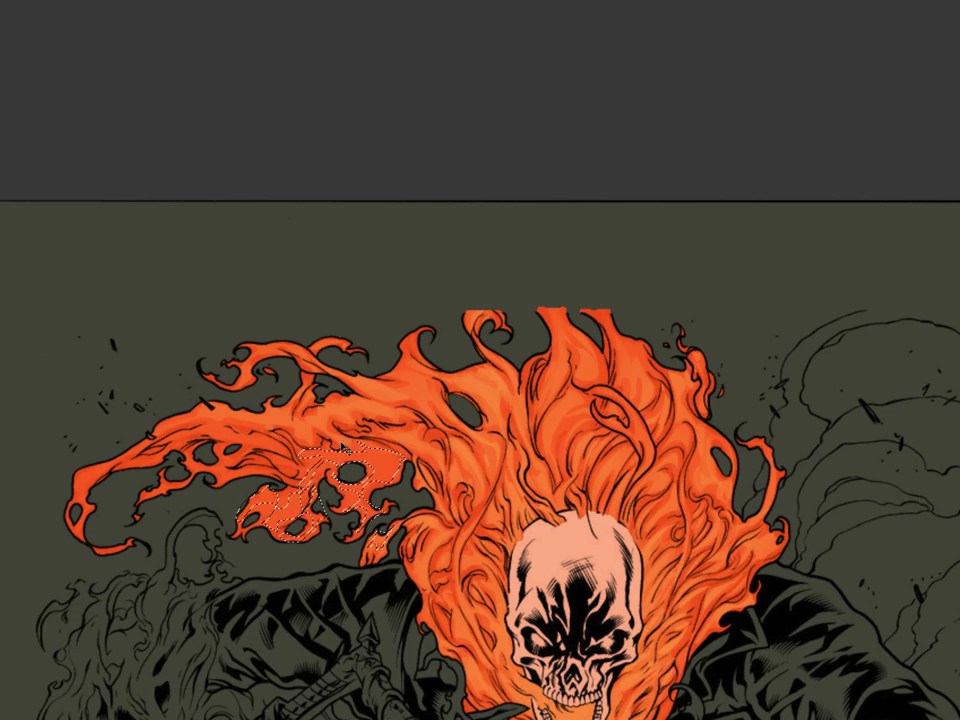
key("ctrl+d")
key("b")
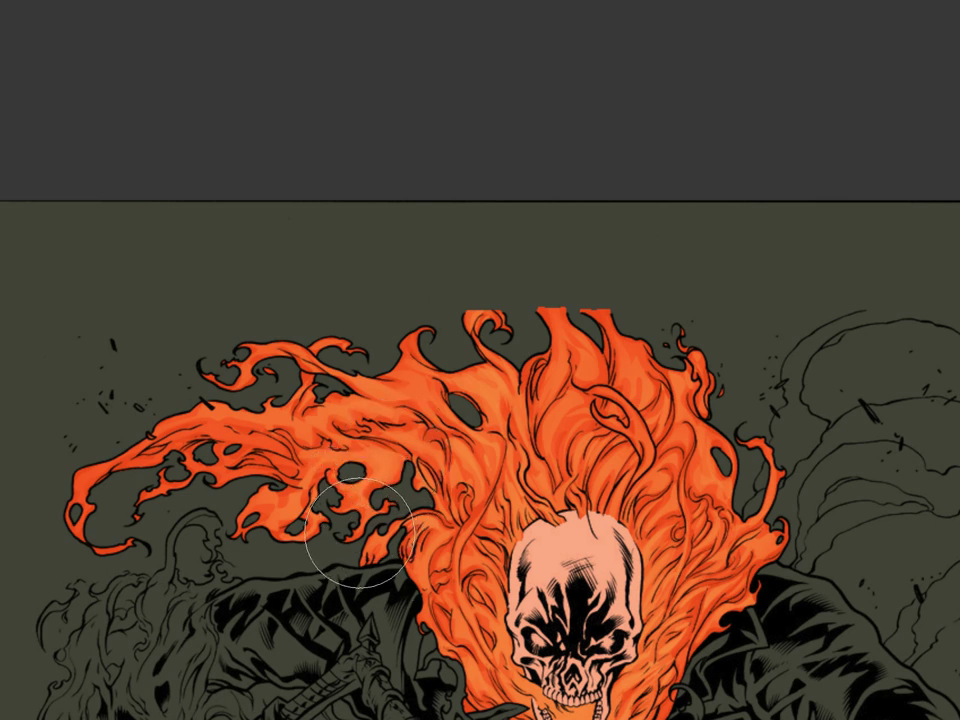
Step: Lasso the far-left tongues out to the hooked tip, brush them paler orange, and show the panels again
left_click_drag(296, 476, 268, 441)
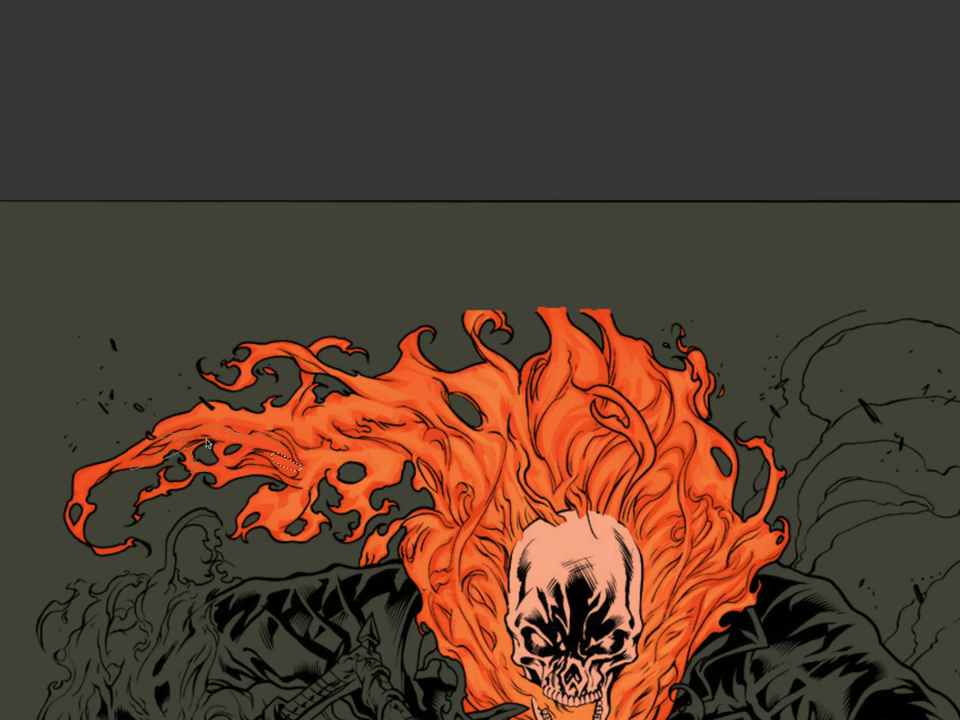
mouse_move(298, 463)
left_mouse_down()
mouse_move(187, 453)
mouse_move(174, 490)
mouse_move(276, 470)
mouse_move(232, 455)
left_mouse_up()
left_click_drag(135, 466, 133, 463)
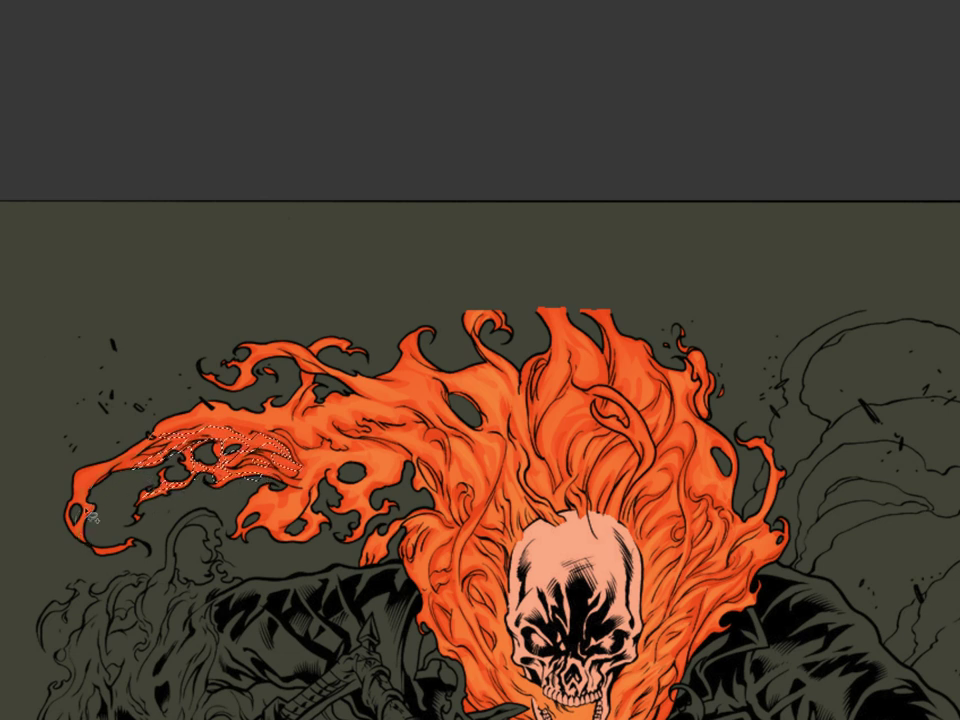
mouse_move(74, 511)
left_mouse_down()
mouse_move(84, 479)
mouse_move(155, 452)
left_mouse_up()
left_click_drag(133, 549, 108, 556)
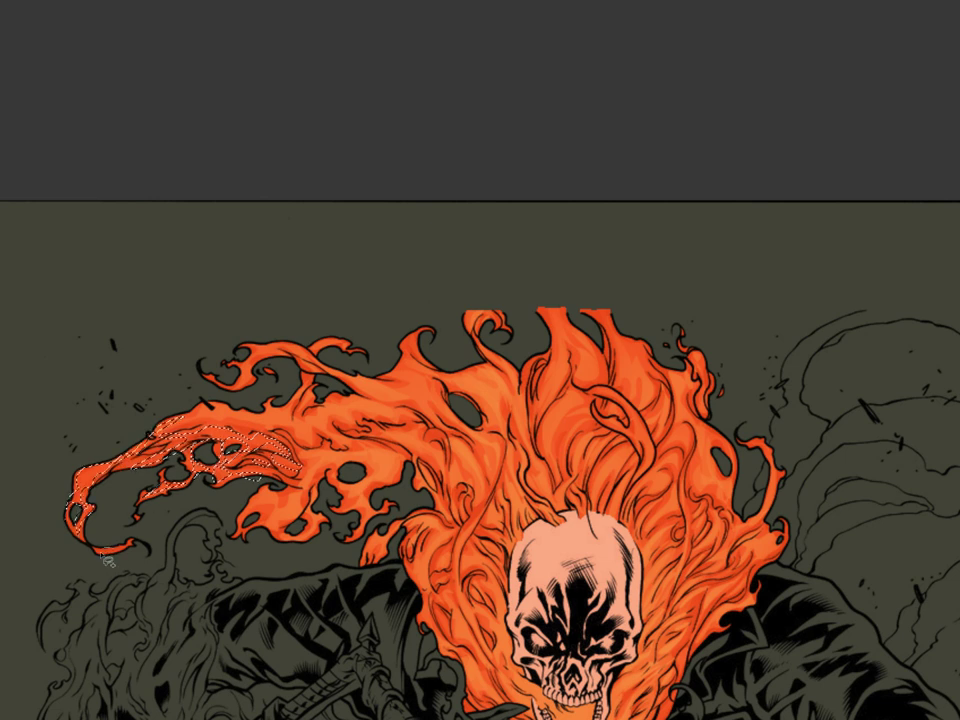
key("ctrl+h")
key("b")
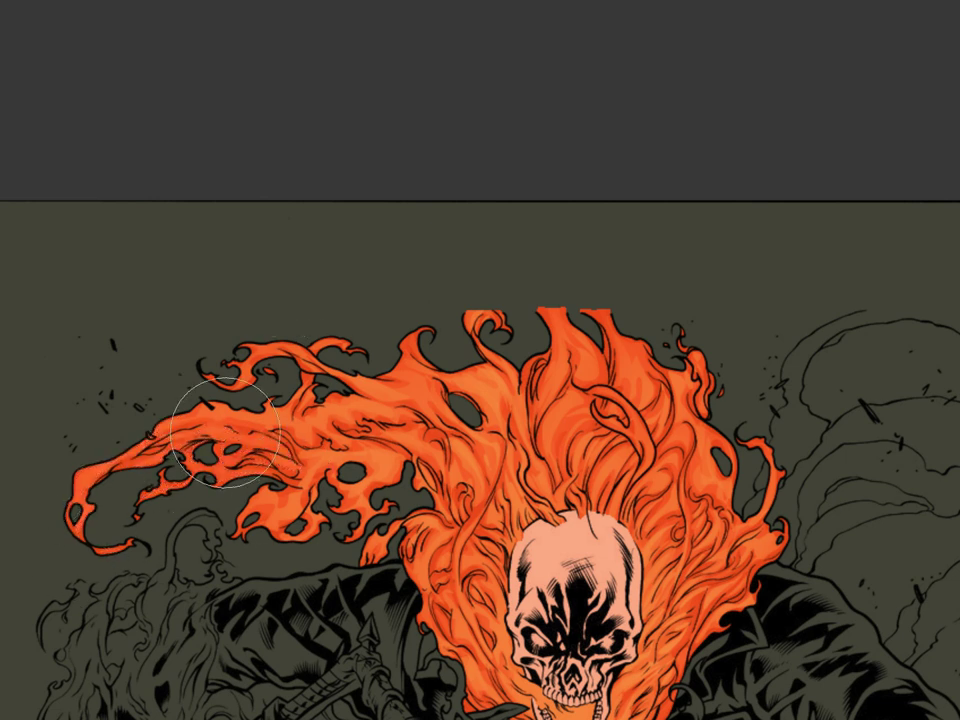
left_click_drag(691, 574, 639, 420)
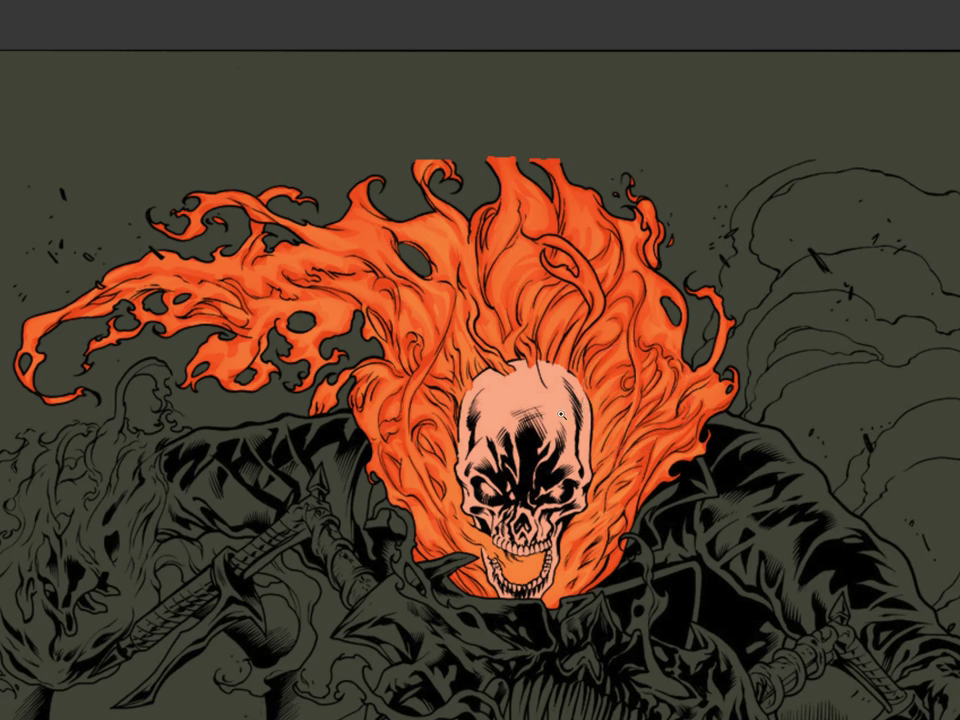
left_click_drag(555, 419, 524, 470)
scroll(528, 471, "up", 3)
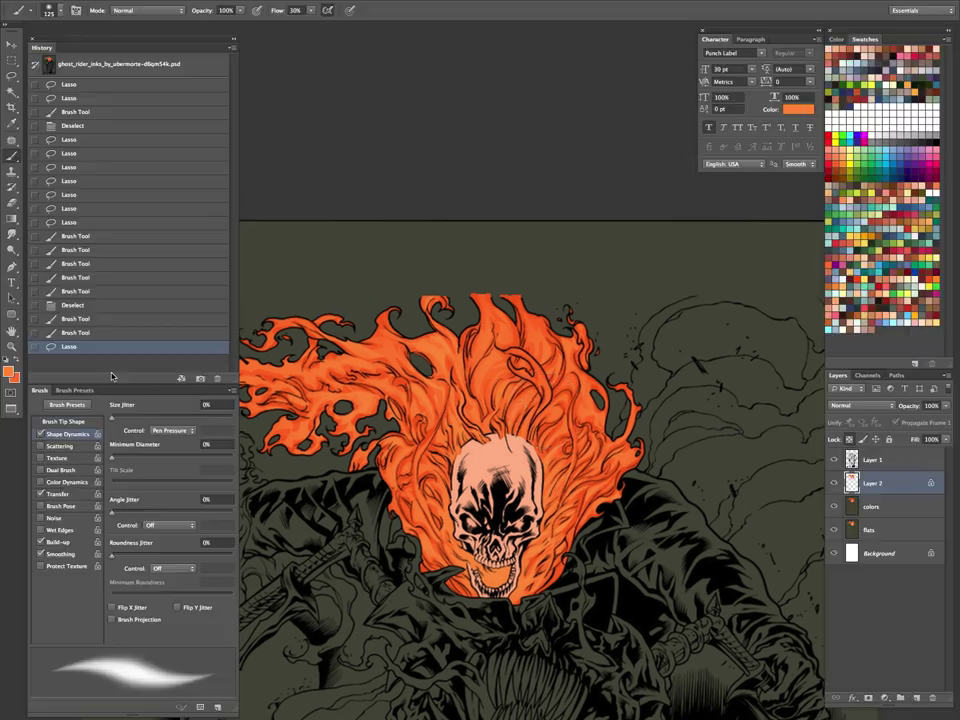
key("Tab")
left_click(10, 371)
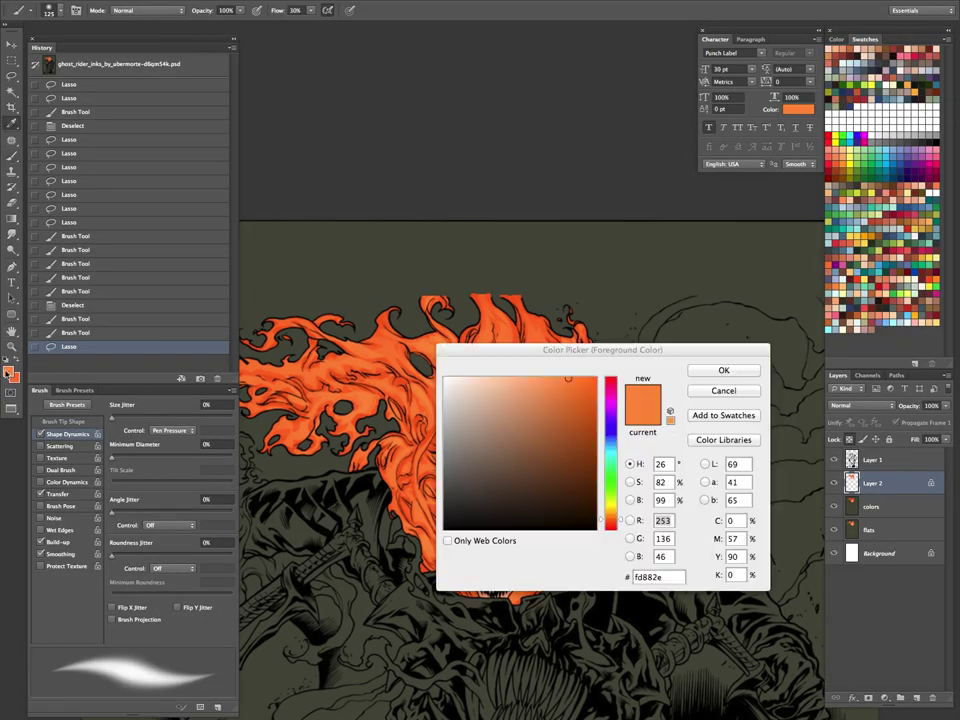
left_click(537, 377)
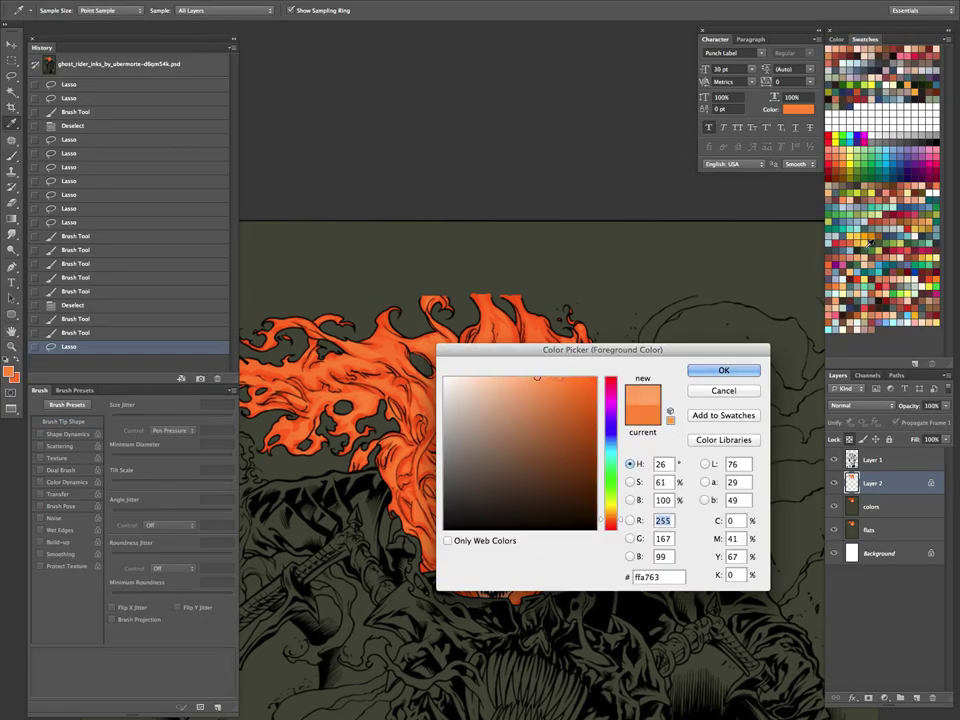
left_click(856, 239)
left_click(732, 391)
Step: Brush more paler orange over the strands in the flame's upper left, and deselect
left_click_drag(402, 330, 442, 394)
left_click_drag(386, 342, 416, 420)
key("z")
left_click_drag(573, 417, 618, 417)
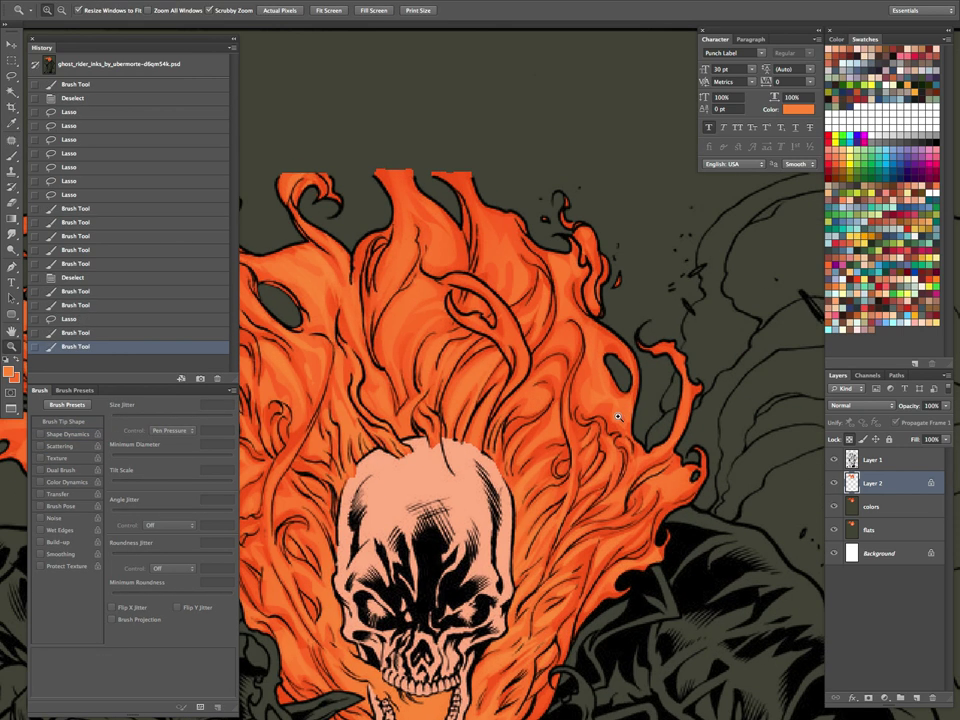
key("super+d")
left_click(616, 468, "alt")
Step: Lasso the strands just above the skull's crown, brush them with golden yellow swatch colours, and deselect
key("l")
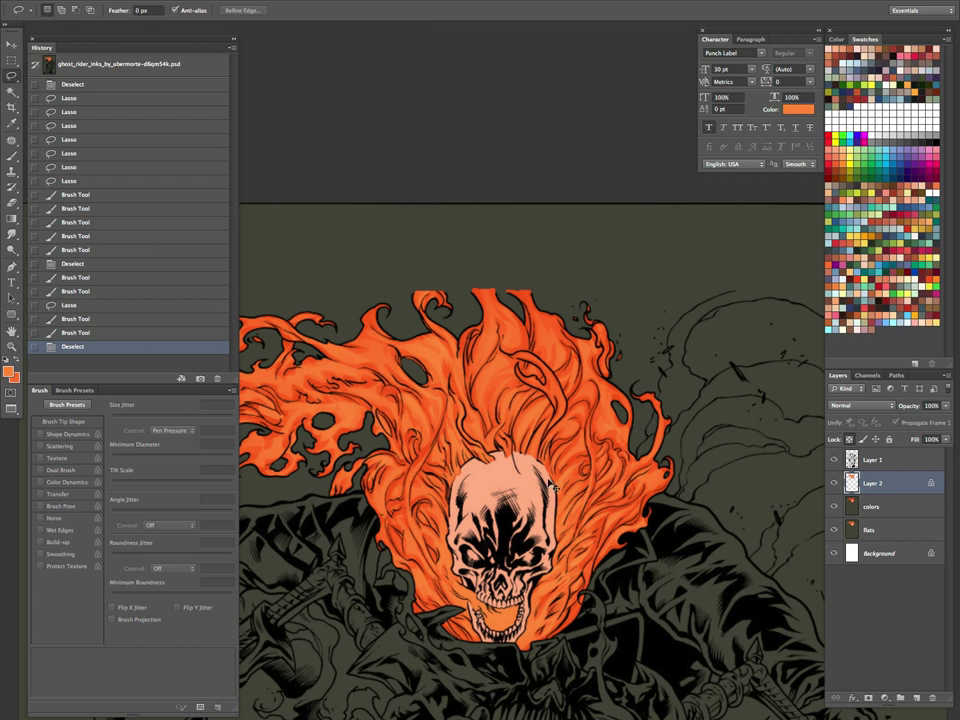
mouse_move(538, 415)
left_mouse_down()
mouse_move(545, 428)
mouse_move(524, 438)
mouse_move(532, 422)
left_mouse_up()
key("b")
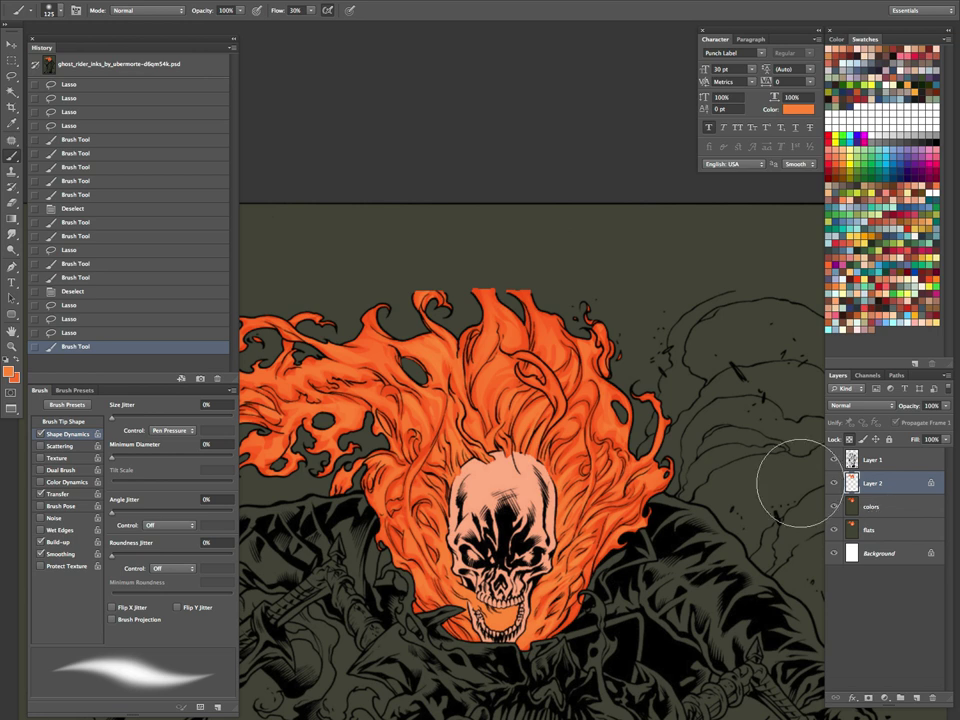
left_click(869, 251)
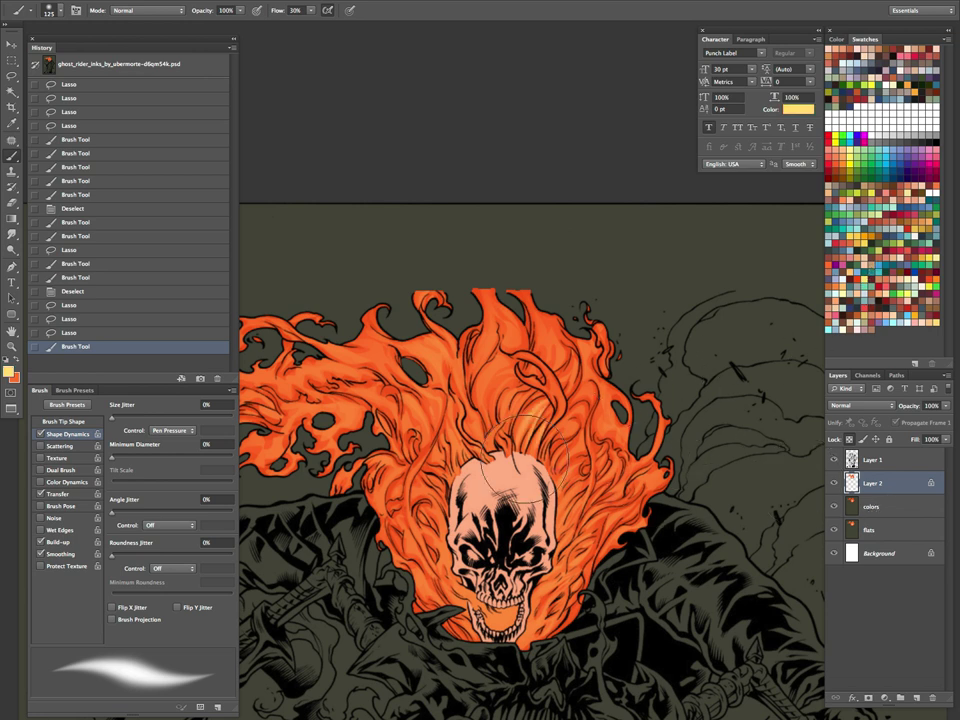
left_click(862, 232)
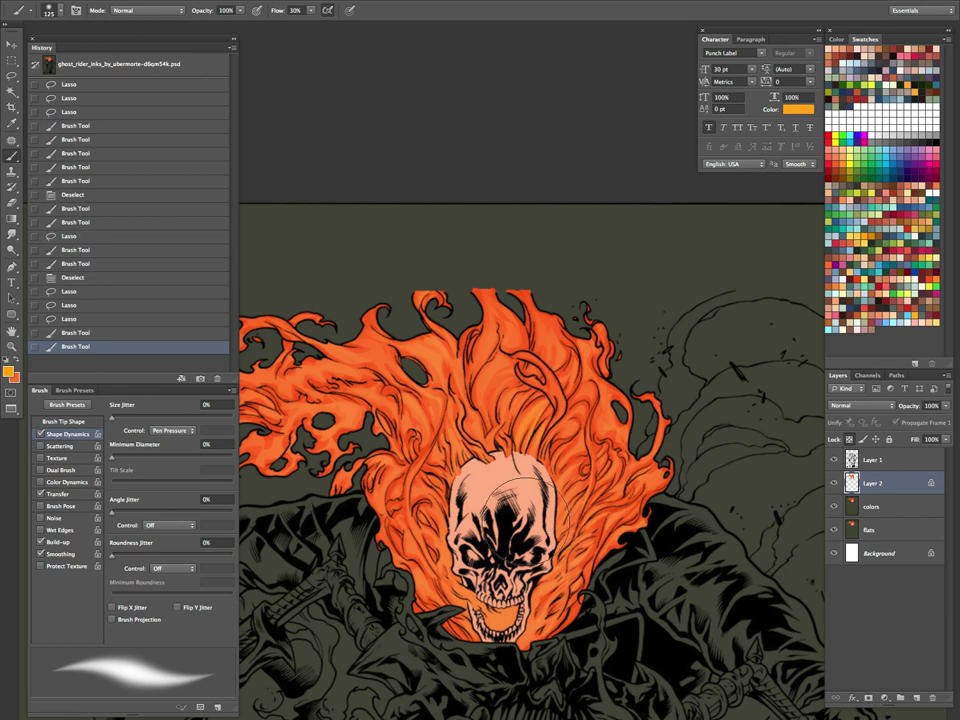
left_click(851, 235)
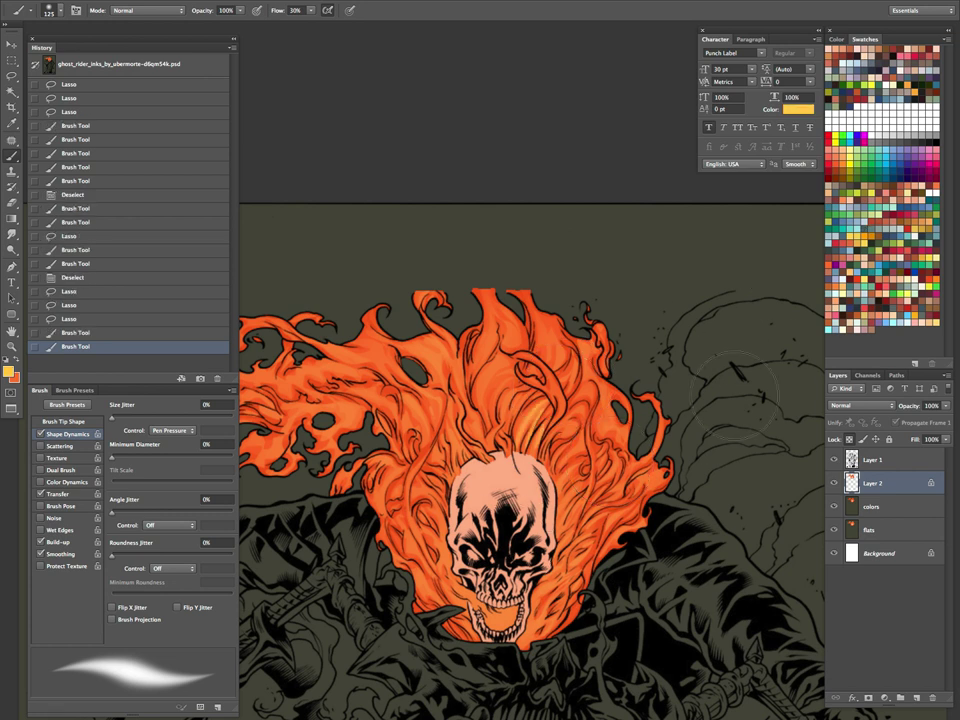
mouse_move(566, 388)
left_mouse_down()
mouse_move(505, 560)
mouse_move(515, 500)
mouse_move(574, 392)
mouse_move(536, 398)
left_mouse_up()
key("ctrl+d")
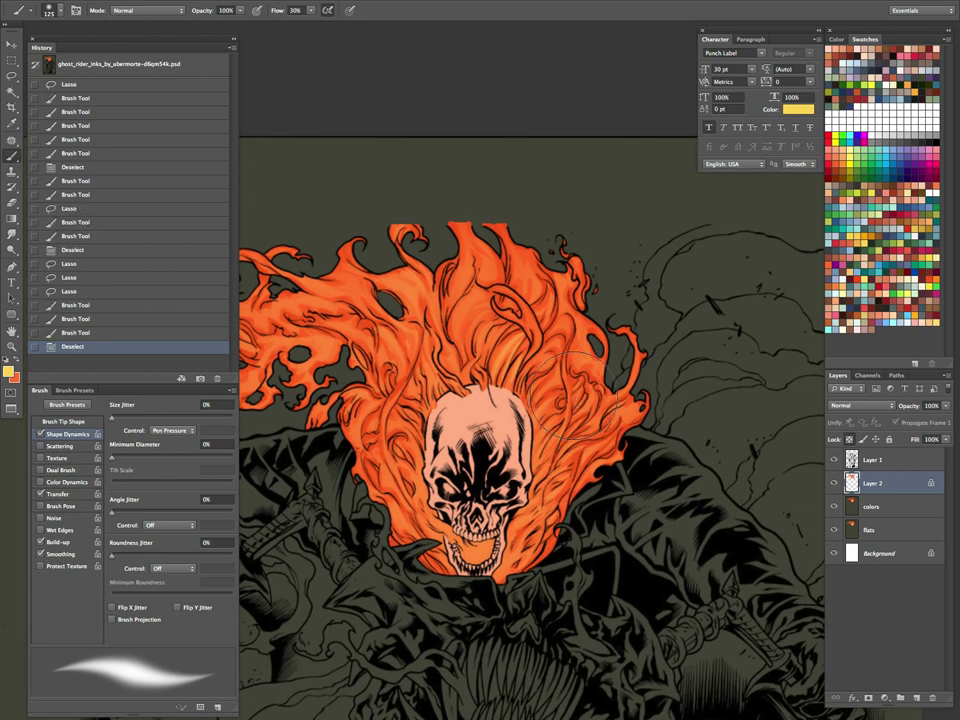
Step: Lasso the strands along the skull's right side from crown to jaw, brush them light yellow, and deselect
key("l")
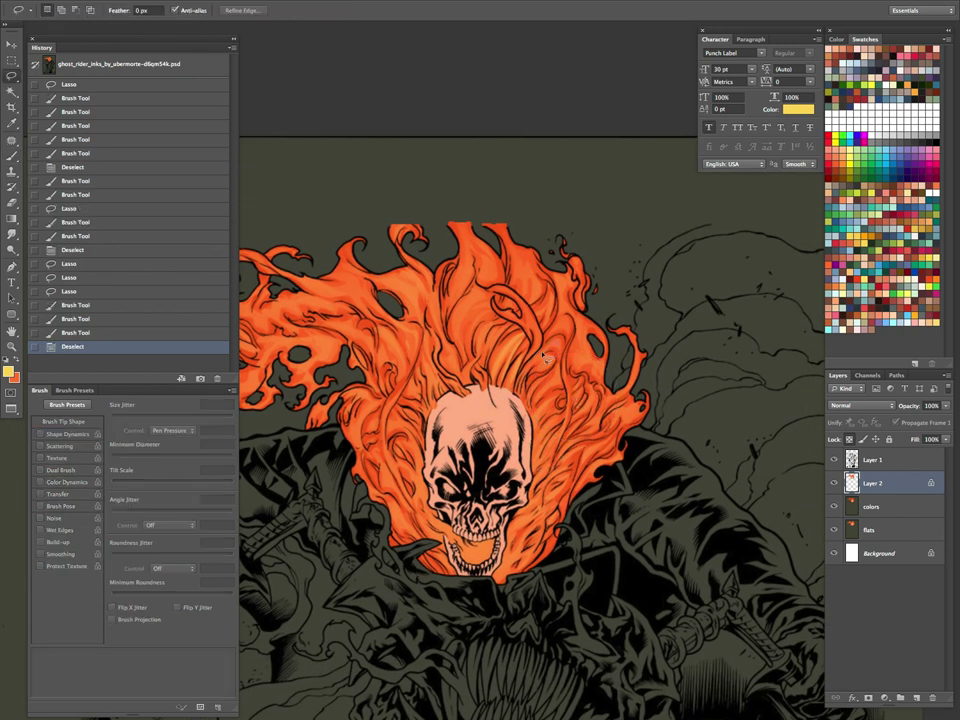
mouse_move(521, 390)
left_mouse_down()
mouse_move(548, 404)
mouse_move(546, 384)
mouse_move(534, 404)
mouse_move(559, 379)
mouse_move(550, 389)
mouse_move(569, 385)
mouse_move(538, 436)
mouse_move(555, 405)
mouse_move(550, 428)
mouse_move(558, 424)
mouse_move(538, 464)
mouse_move(568, 421)
mouse_move(544, 436)
mouse_move(593, 400)
mouse_move(562, 447)
mouse_move(550, 449)
mouse_move(550, 420)
mouse_move(538, 437)
mouse_move(592, 402)
mouse_move(582, 399)
mouse_move(571, 369)
left_mouse_up()
mouse_move(564, 445)
left_mouse_down()
mouse_move(581, 358)
mouse_move(598, 411)
mouse_move(586, 421)
mouse_move(596, 416)
mouse_move(596, 388)
mouse_move(584, 394)
mouse_move(600, 421)
mouse_move(591, 426)
mouse_move(621, 401)
mouse_move(593, 441)
mouse_move(646, 368)
mouse_move(613, 431)
mouse_move(631, 422)
mouse_move(629, 432)
mouse_move(644, 416)
mouse_move(590, 448)
mouse_move(599, 446)
mouse_move(617, 477)
mouse_move(616, 469)
mouse_move(595, 476)
mouse_move(631, 460)
mouse_move(573, 452)
mouse_move(542, 469)
mouse_move(546, 456)
mouse_move(534, 508)
left_mouse_up()
mouse_move(577, 466)
left_mouse_down()
mouse_move(506, 570)
mouse_move(527, 522)
mouse_move(570, 494)
mouse_move(502, 580)
mouse_move(529, 562)
mouse_move(535, 529)
mouse_move(512, 580)
mouse_move(563, 524)
mouse_move(550, 566)
left_mouse_up()
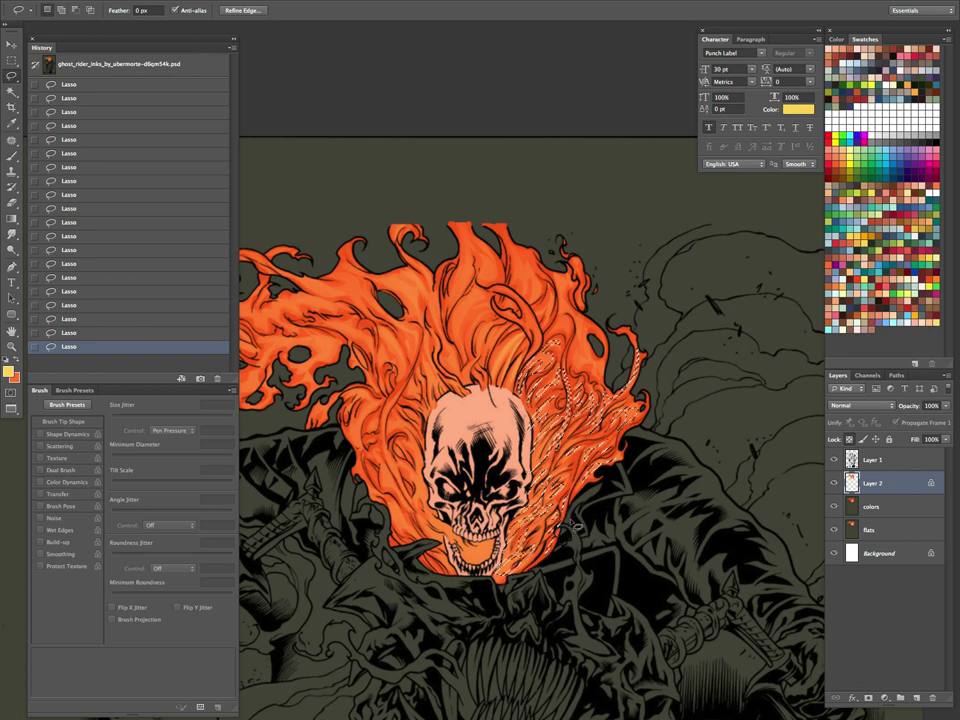
key("super+h")
key("b")
left_click_drag(571, 365, 513, 511)
left_click_drag(590, 425, 549, 547)
left_click_drag(563, 480, 468, 622)
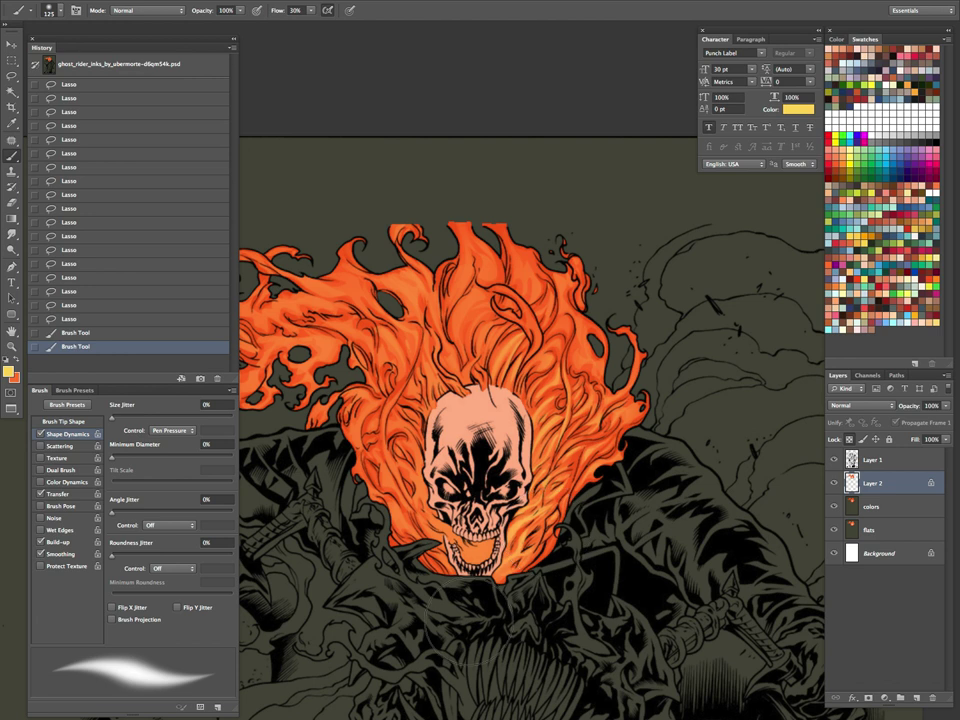
mouse_move(622, 425)
left_mouse_down()
mouse_move(556, 545)
mouse_move(566, 530)
left_mouse_up()
key("l")
key("super+d")
Step: Lasso the flame's outer right hook and the strands around the right-hand hole, brush them light yellow, and deselect
left_click_drag(632, 335, 609, 390)
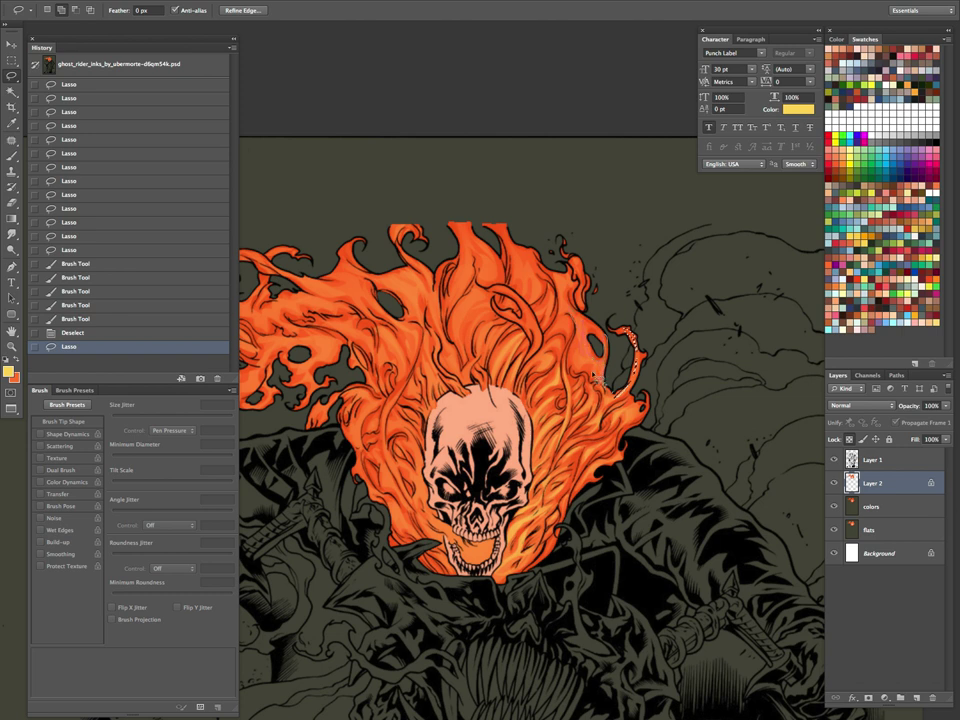
left_click_drag(589, 373, 607, 390)
mouse_move(606, 346)
left_mouse_down()
mouse_move(587, 327)
mouse_move(597, 393)
mouse_move(590, 382)
left_mouse_up()
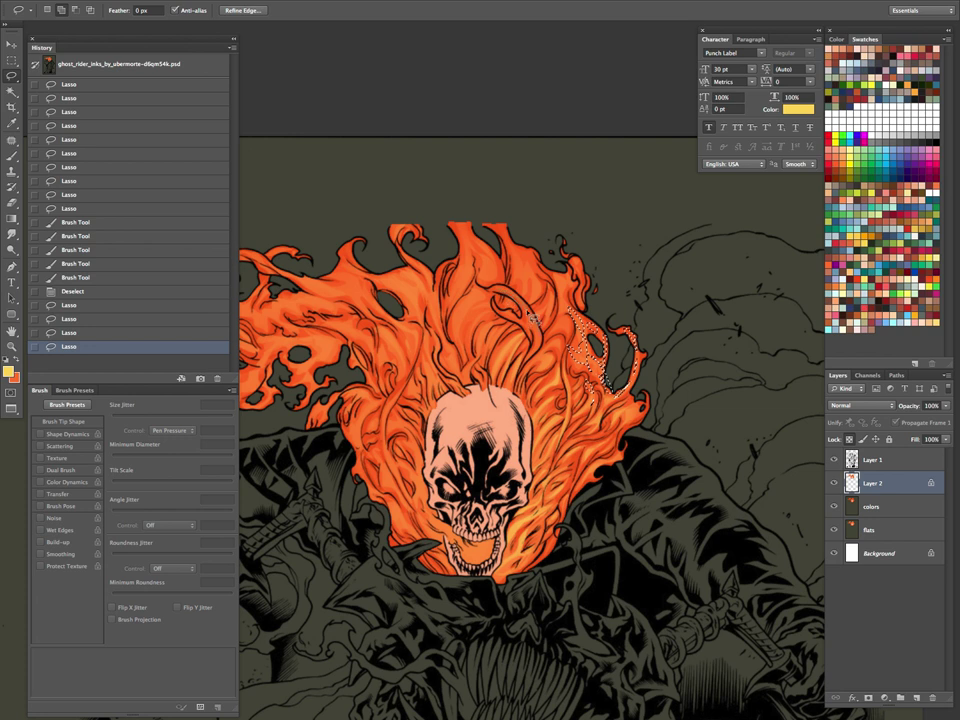
mouse_move(538, 347)
left_mouse_down()
mouse_move(524, 322)
mouse_move(542, 320)
left_mouse_up()
key("super+h")
key("b")
left_click_drag(601, 325, 598, 365)
mouse_move(577, 481)
left_mouse_down()
mouse_move(580, 435)
mouse_move(600, 390)
mouse_move(647, 521)
left_mouse_up()
key("l")
key("ctrl+d")
Step: Lasso the strands across the flame's upper centre and upper right, brush them light yellow-orange, and deselect
mouse_move(563, 432)
left_mouse_down()
mouse_move(575, 462)
mouse_move(555, 450)
mouse_move(568, 456)
mouse_move(551, 460)
mouse_move(534, 486)
mouse_move(564, 462)
mouse_move(553, 404)
mouse_move(541, 410)
mouse_move(551, 414)
mouse_move(539, 430)
mouse_move(511, 436)
mouse_move(491, 470)
mouse_move(489, 440)
mouse_move(502, 440)
mouse_move(487, 424)
mouse_move(489, 436)
mouse_move(542, 417)
left_mouse_up()
mouse_move(545, 407)
left_mouse_down()
mouse_move(512, 349)
mouse_move(520, 397)
mouse_move(527, 371)
mouse_move(536, 405)
mouse_move(526, 423)
mouse_move(578, 389)
left_mouse_up()
mouse_move(580, 390)
left_mouse_down()
mouse_move(587, 374)
mouse_move(575, 351)
left_mouse_up()
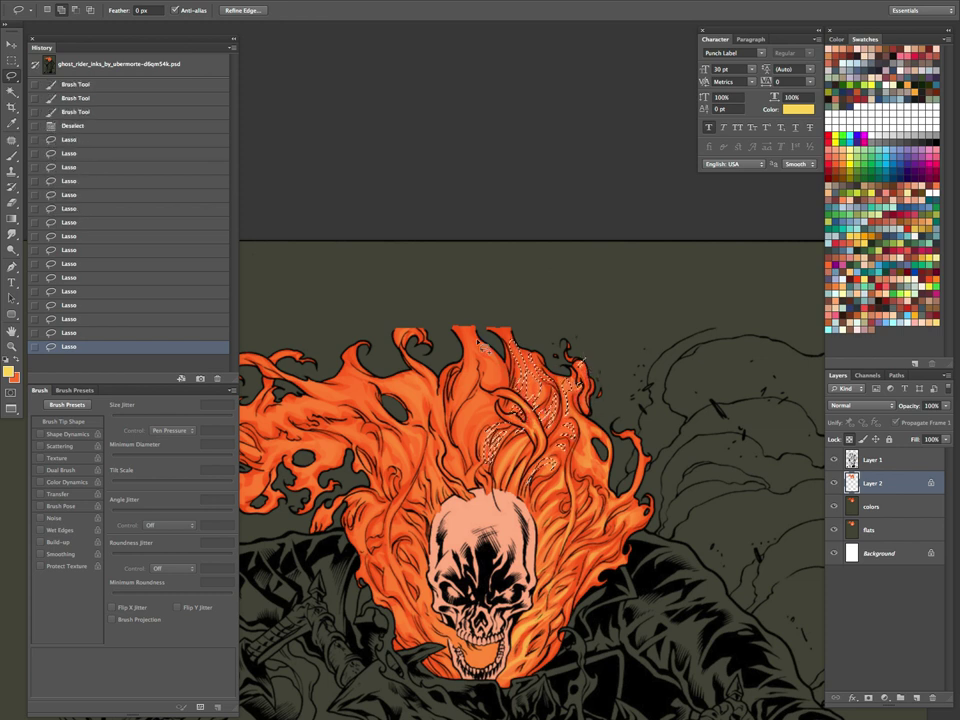
mouse_move(494, 384)
left_mouse_down()
mouse_move(468, 345)
mouse_move(476, 384)
mouse_move(463, 322)
mouse_move(447, 380)
mouse_move(472, 378)
left_mouse_up()
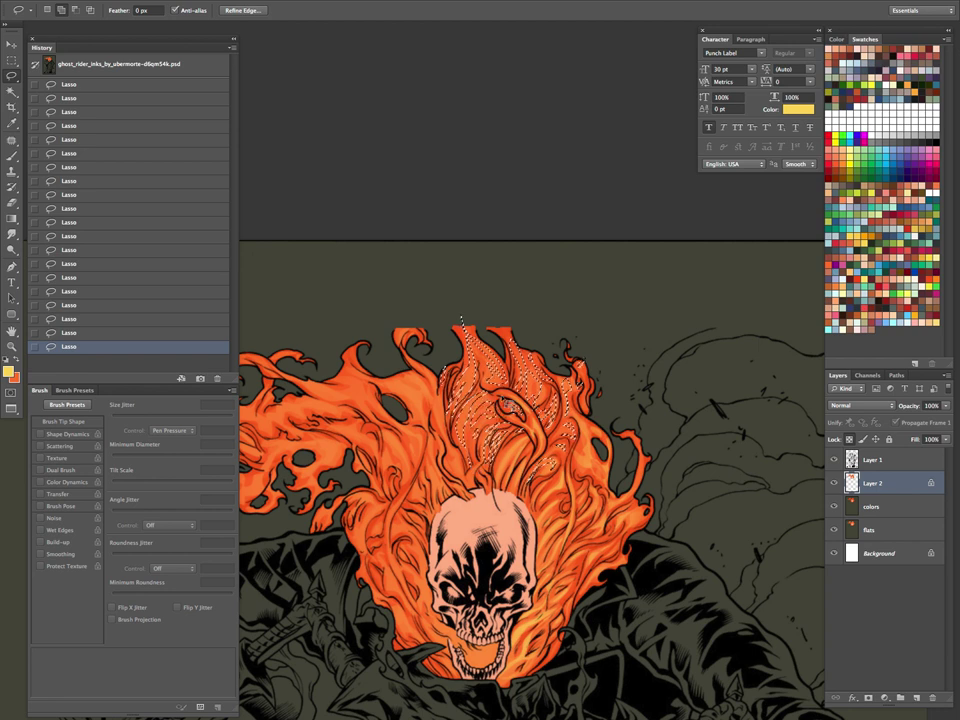
key("b")
left_click_drag(561, 410, 480, 424)
left_click_drag(548, 500, 540, 376)
left_click_drag(508, 496, 545, 286)
key("ctrl+z")
key("ctrl+z")
key("l")
key("ctrl+d")
Step: Lasso the strands around the skull's crown and along its left side, brush them light yellow, and deselect
mouse_move(549, 330)
left_mouse_down()
mouse_move(508, 338)
mouse_move(540, 280)
left_mouse_up()
key("b")
key("Tab")
left_click_drag(477, 580, 517, 523)
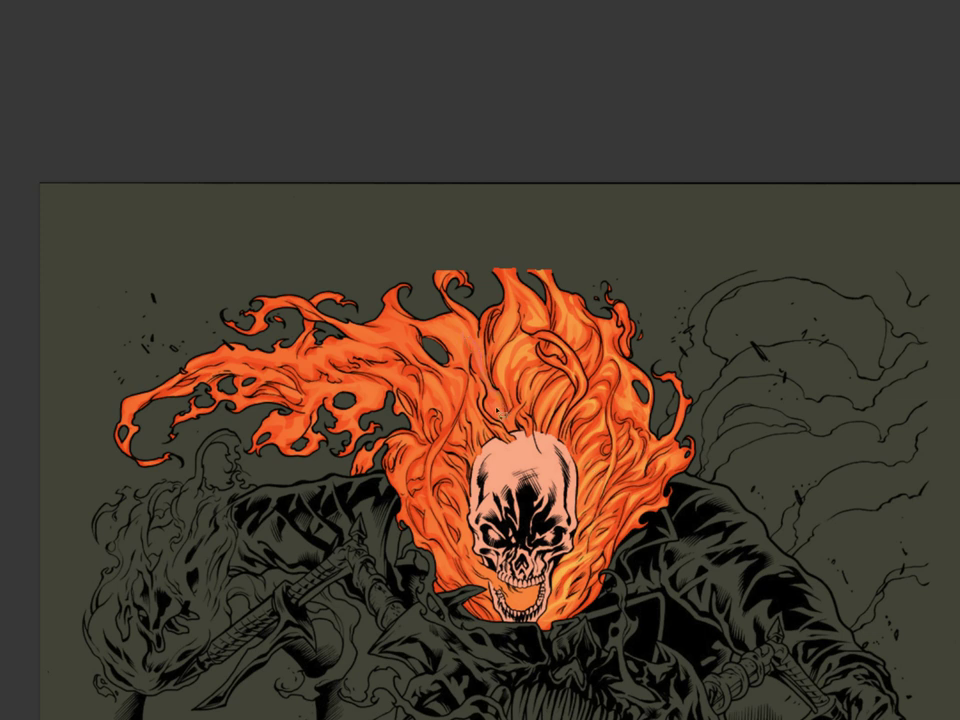
mouse_move(520, 413)
left_mouse_down()
mouse_move(514, 433)
mouse_move(470, 421)
mouse_move(458, 446)
mouse_move(478, 465)
mouse_move(467, 456)
mouse_move(458, 470)
mouse_move(436, 472)
mouse_move(468, 492)
left_mouse_up()
left_click_drag(490, 576, 446, 508)
key("super+h")
key("super+b")
left_click(787, 450)
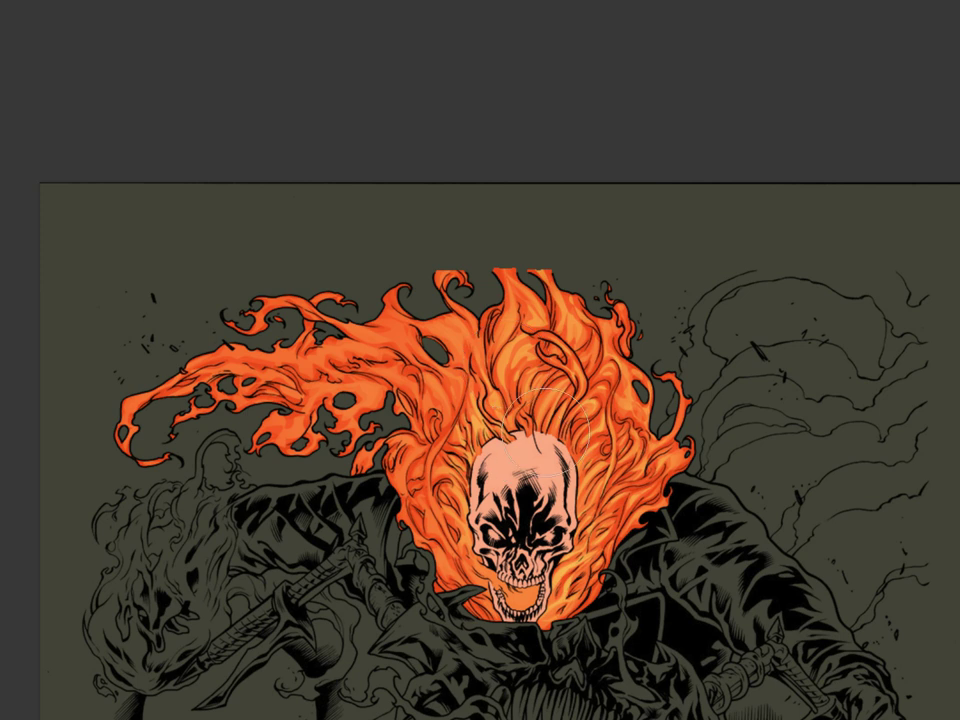
left_click_drag(522, 407, 517, 422)
key("ctrl+z")
left_click_drag(545, 436, 552, 390)
key("ctrl+d")
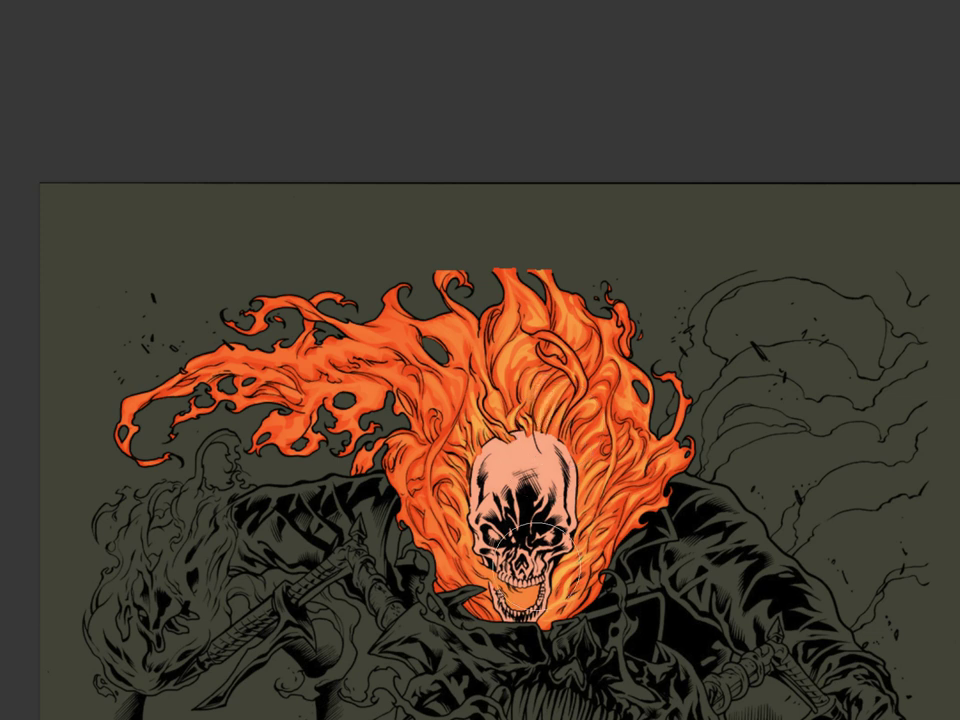
Step: Lasso the flame inside the skull's mouth and beside the jaw, and brush it bright yellow
left_click_drag(578, 460, 570, 419)
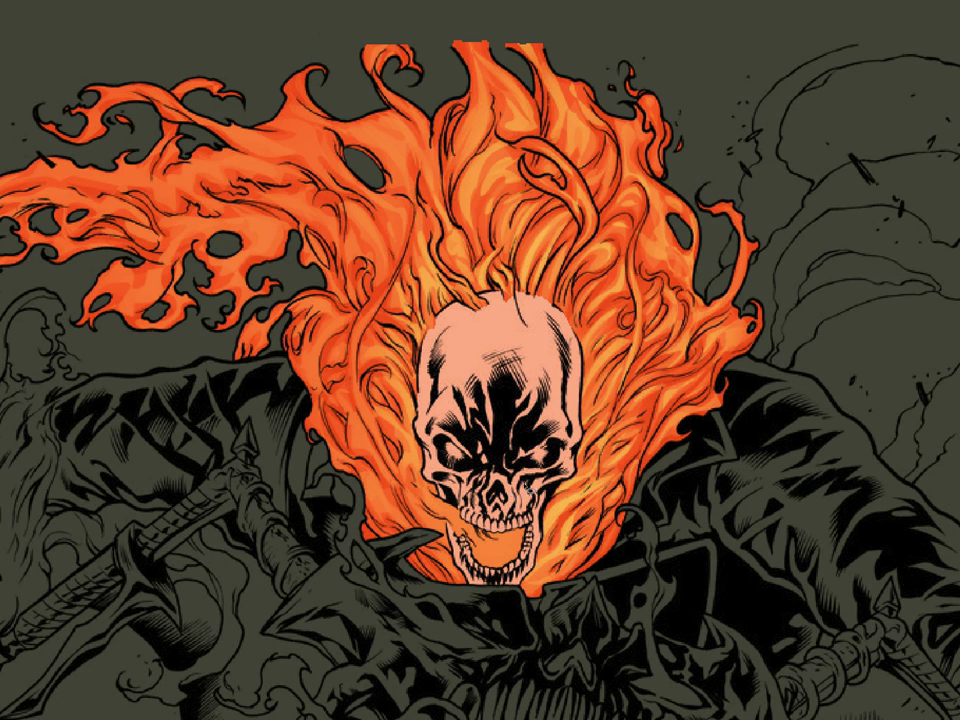
left_click_drag(383, 408, 417, 446)
mouse_move(467, 524)
left_mouse_down()
mouse_move(417, 478)
mouse_move(497, 552)
left_mouse_up()
key("ctrl+h")
left_click_drag(440, 510, 515, 555)
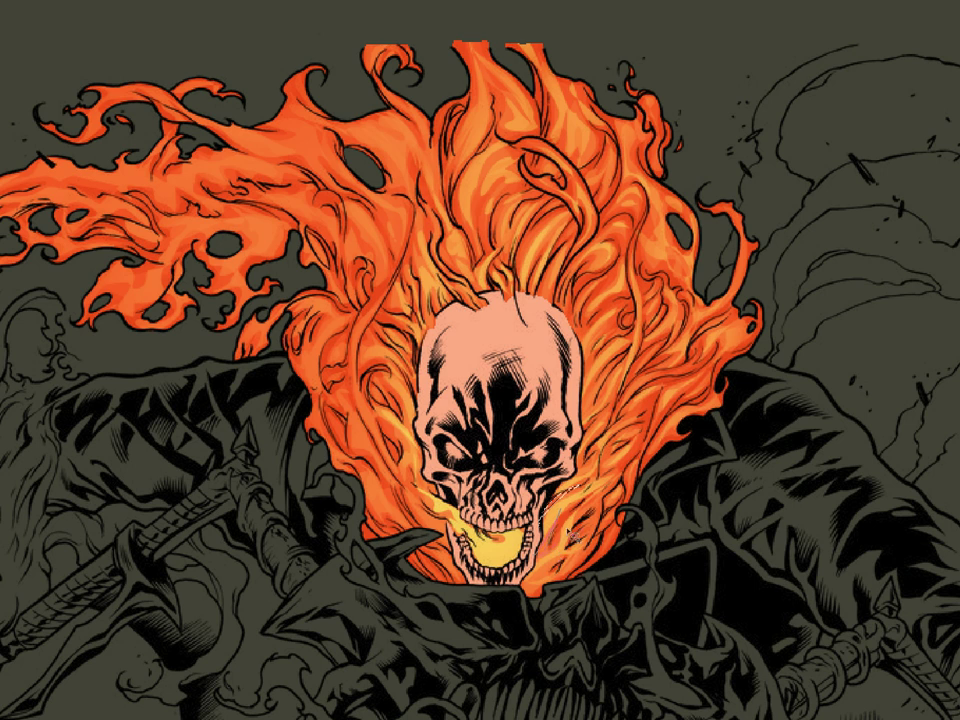
left_click_drag(588, 552, 545, 522)
key("super+h")
key("super+b")
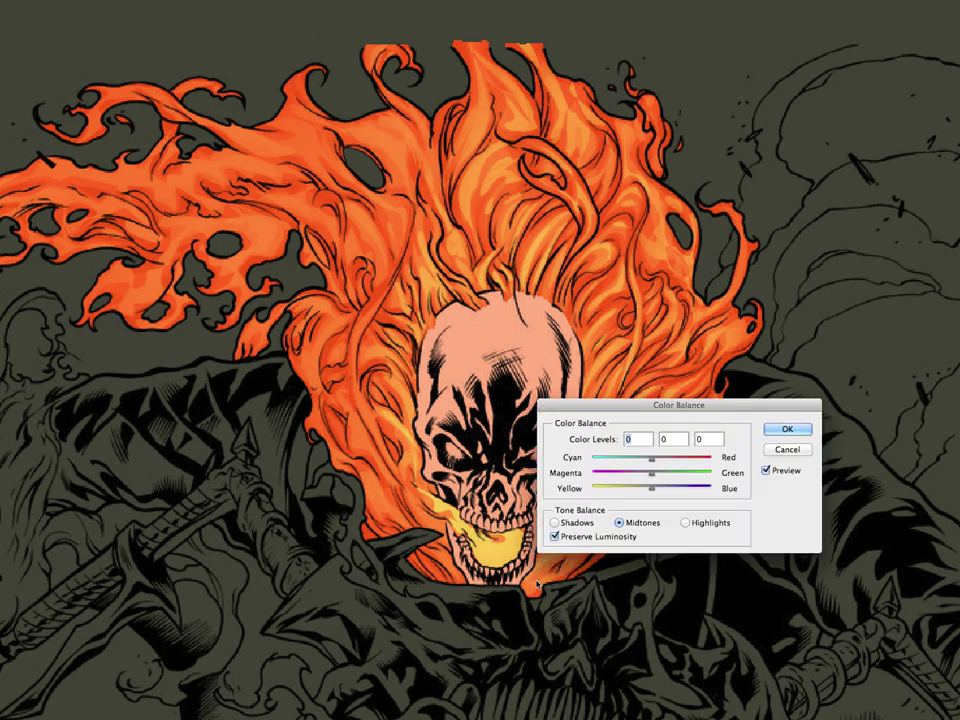
left_click(771, 452)
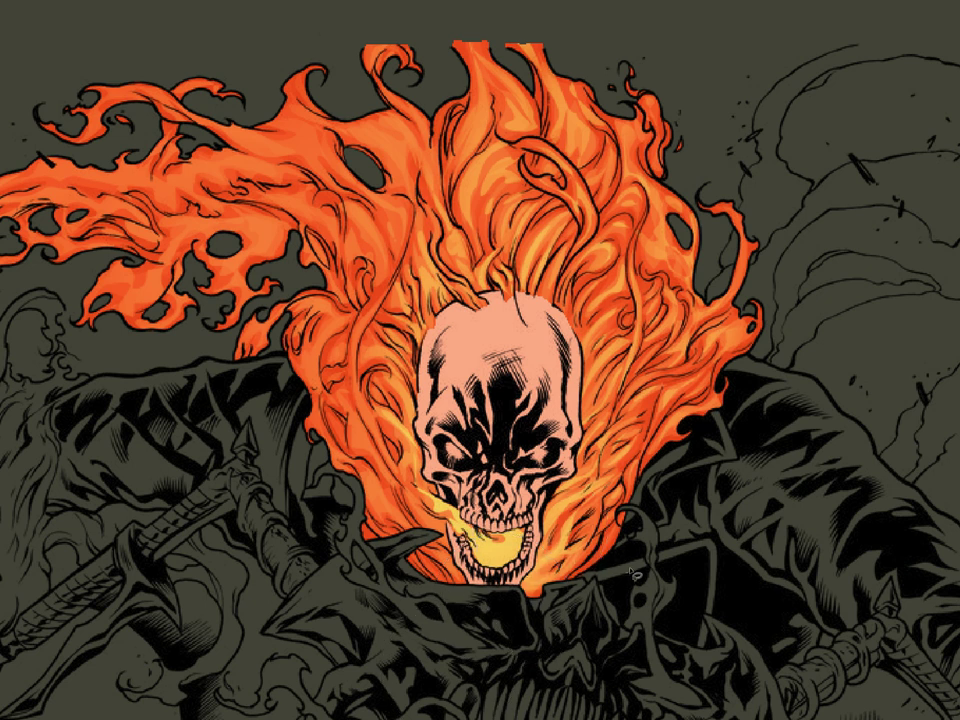
Step: Lasso the strands along the flame's left edge from the jaw up to shoulder level, and brush them light orange
mouse_move(415, 514)
left_mouse_down()
mouse_move(447, 552)
mouse_move(407, 556)
mouse_move(401, 484)
left_mouse_up()
mouse_move(363, 389)
left_mouse_down()
mouse_move(438, 550)
mouse_move(357, 422)
mouse_move(361, 450)
left_mouse_up()
mouse_move(320, 403)
left_mouse_down()
mouse_move(349, 366)
mouse_move(359, 369)
mouse_move(342, 383)
mouse_move(342, 340)
left_mouse_up()
mouse_move(316, 390)
left_mouse_down()
mouse_move(381, 278)
mouse_move(363, 350)
mouse_move(353, 335)
mouse_move(306, 396)
left_mouse_up()
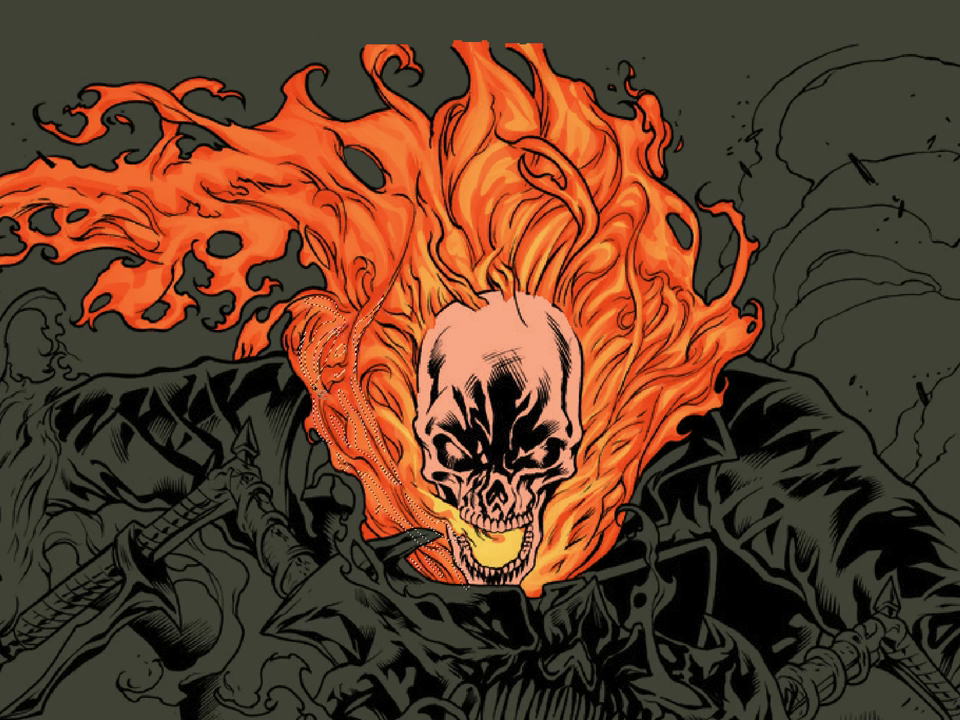
key("ctrl+h")
key("b")
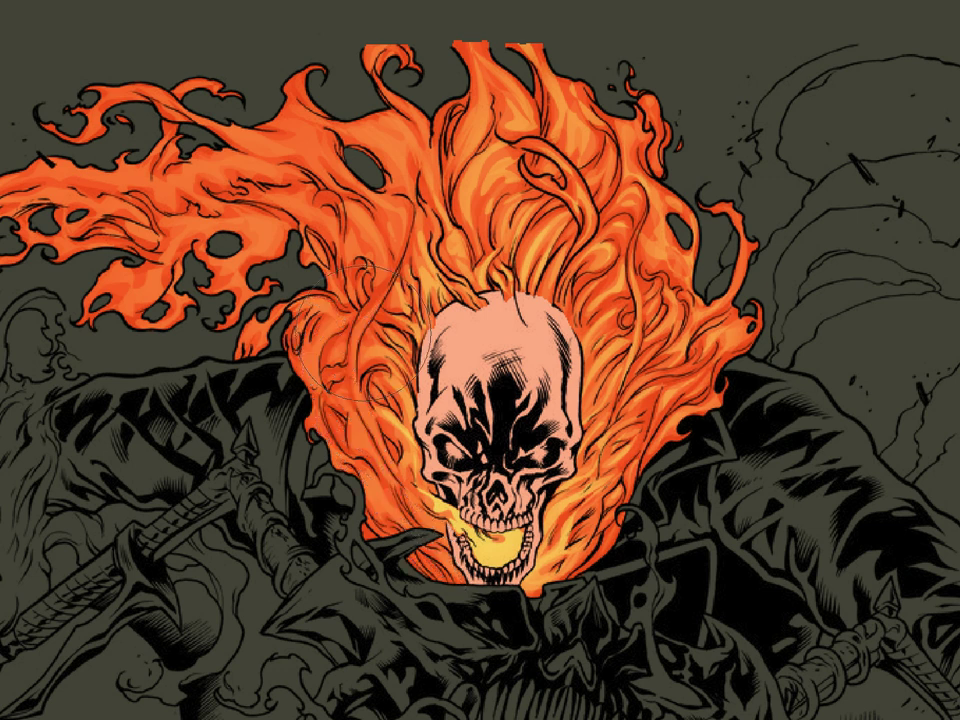
Step: Lasso the strands to the right of and below the oval hole in the upper left flame, brush them light orange, and deselect
left_click_drag(493, 280, 537, 430)
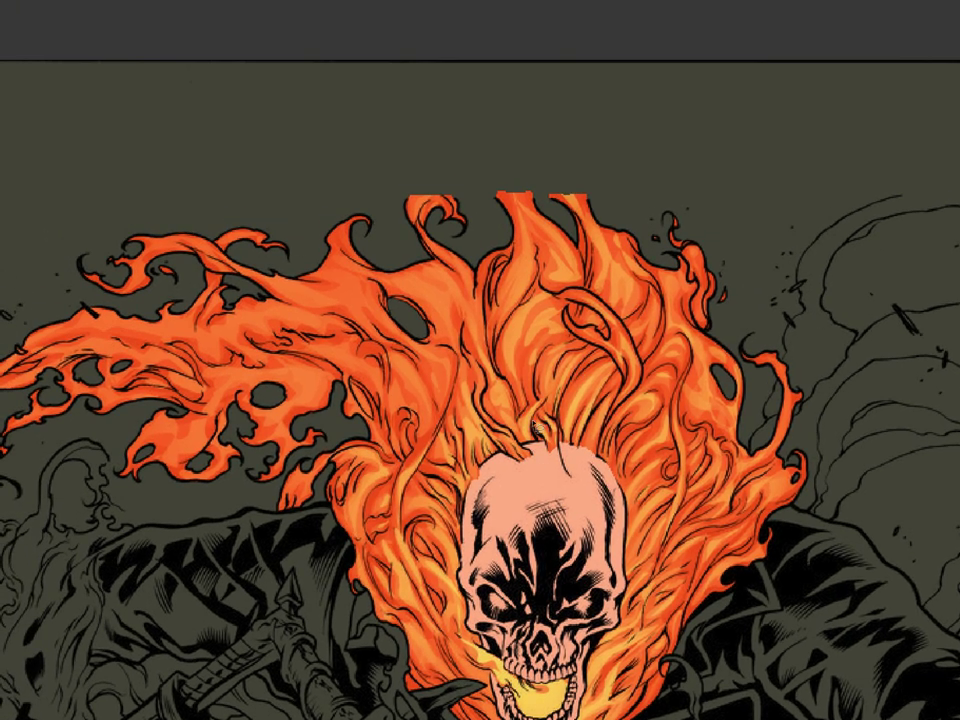
mouse_move(448, 388)
left_mouse_down()
mouse_move(439, 405)
mouse_move(453, 364)
mouse_move(436, 346)
left_mouse_up()
left_click_drag(462, 314, 455, 346)
key("super+h")
key("super+b")
left_click(784, 451)
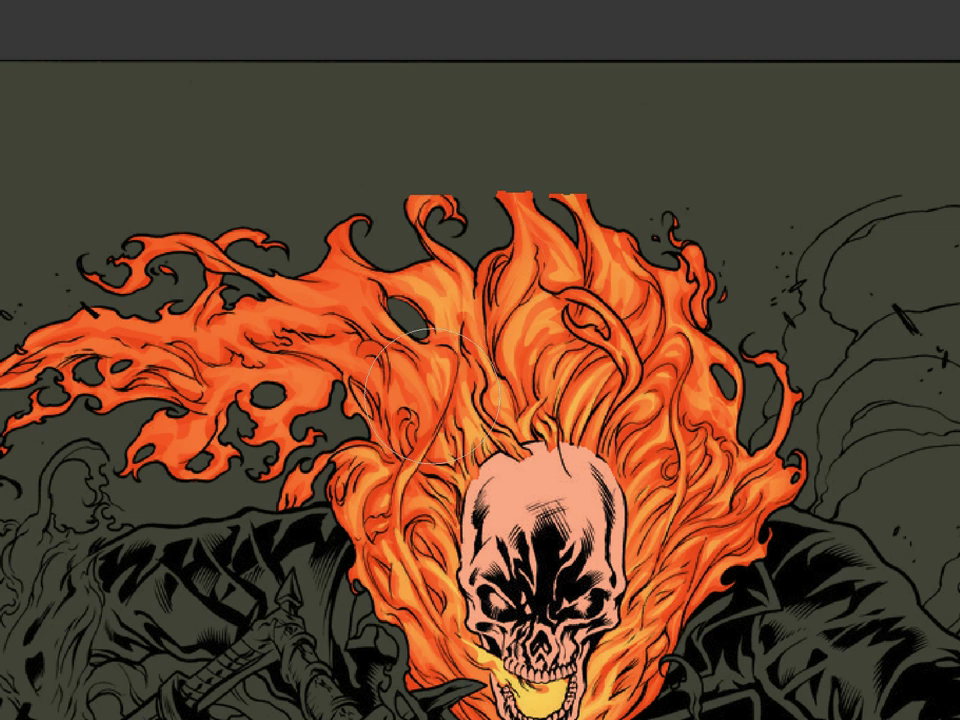
mouse_move(392, 361)
left_mouse_down()
mouse_move(429, 417)
mouse_move(415, 433)
mouse_move(381, 371)
mouse_move(312, 342)
left_mouse_up()
key("ctrl+d")
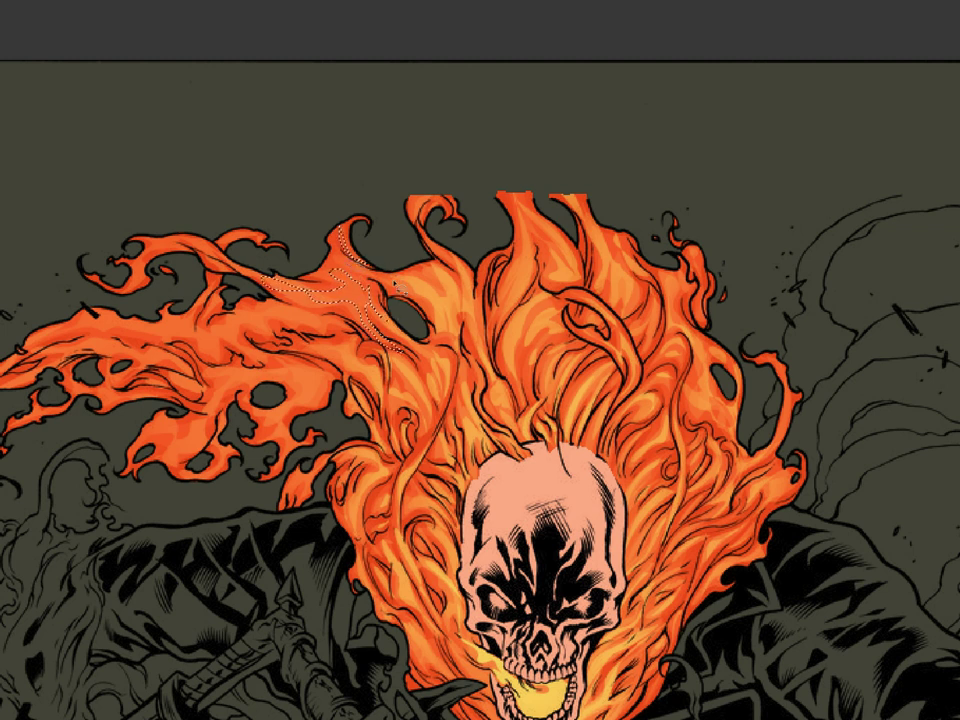
Step: Brush the lassoed strands between the upper left hook and the oval hole light orange, and deselect
key("ctrl+b")
left_click(787, 451)
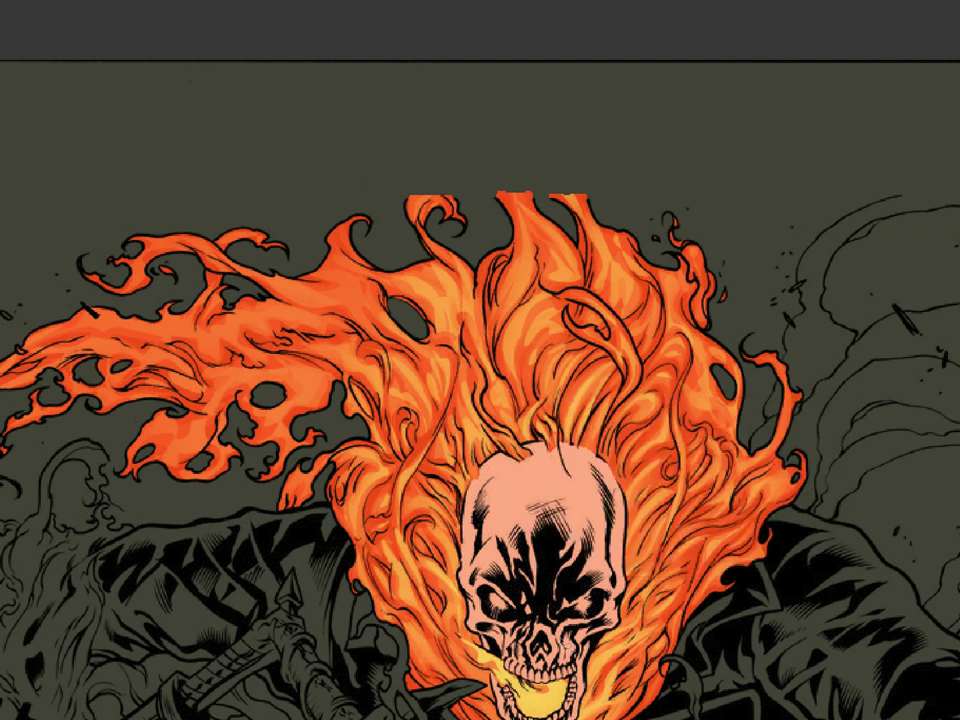
left_click_drag(549, 702, 549, 700)
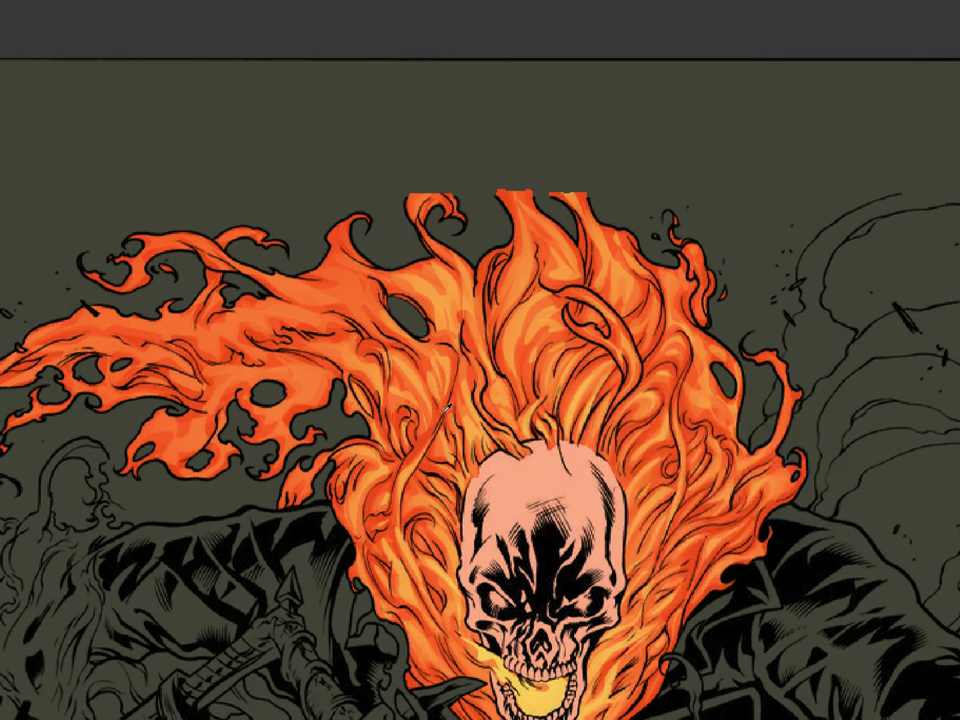
Step: Lasso the curls above the trailing flame and the strands through its middle, and brush them light orange
left_click_drag(381, 355, 525, 404)
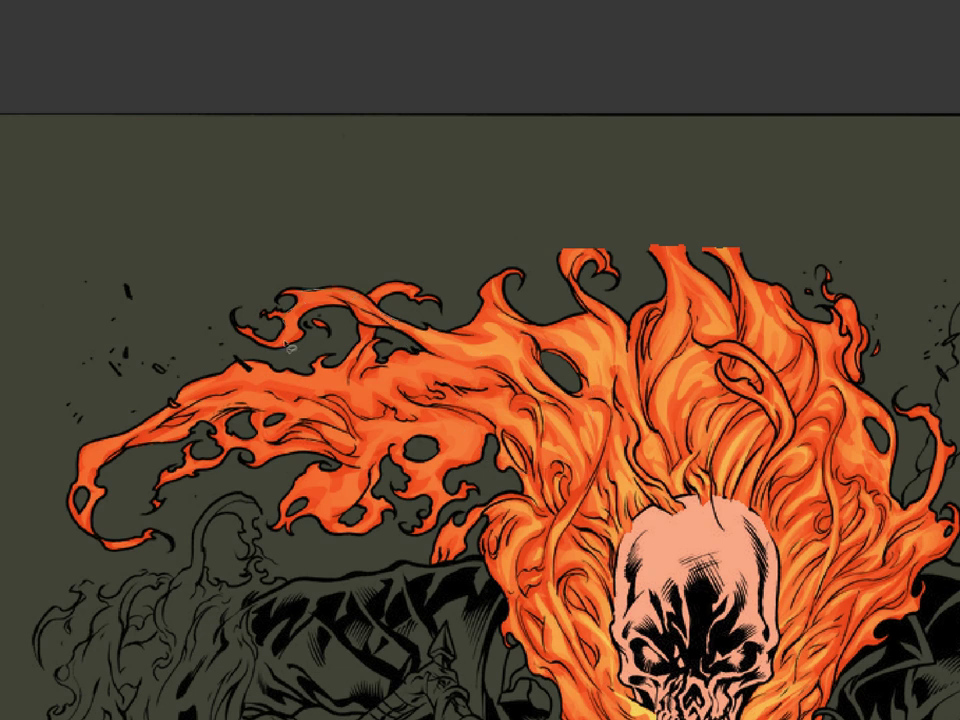
left_click(340, 304)
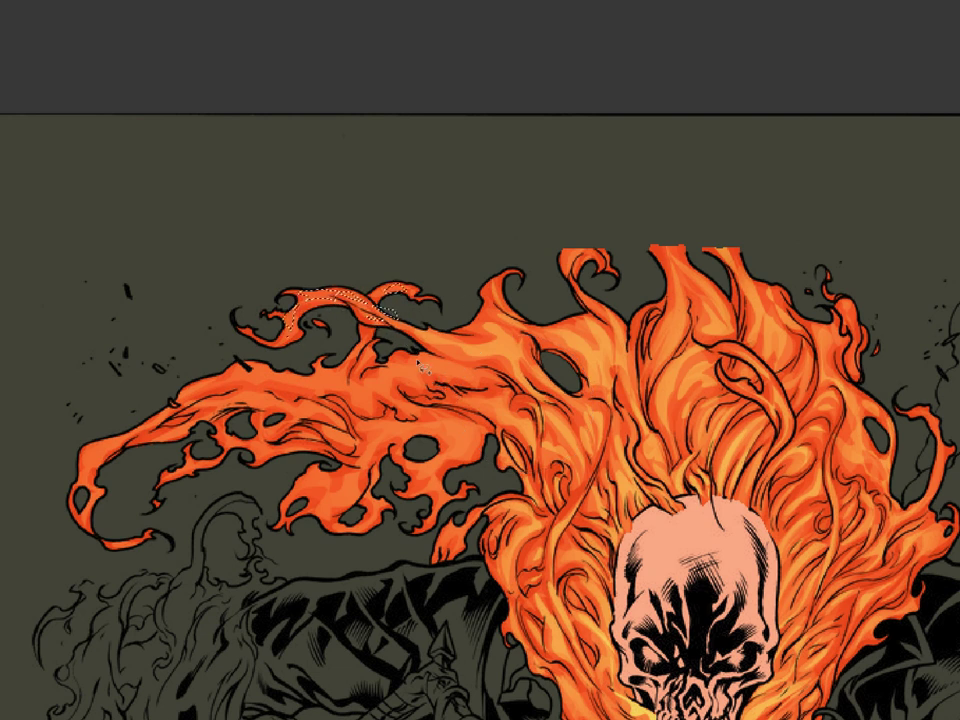
mouse_move(500, 385)
left_mouse_down()
mouse_move(446, 410)
mouse_move(513, 428)
mouse_move(537, 457)
mouse_move(505, 415)
mouse_move(512, 387)
mouse_move(572, 370)
mouse_move(350, 425)
left_mouse_up()
key("b")
key("ctrl+h")
left_click_drag(437, 285, 300, 325)
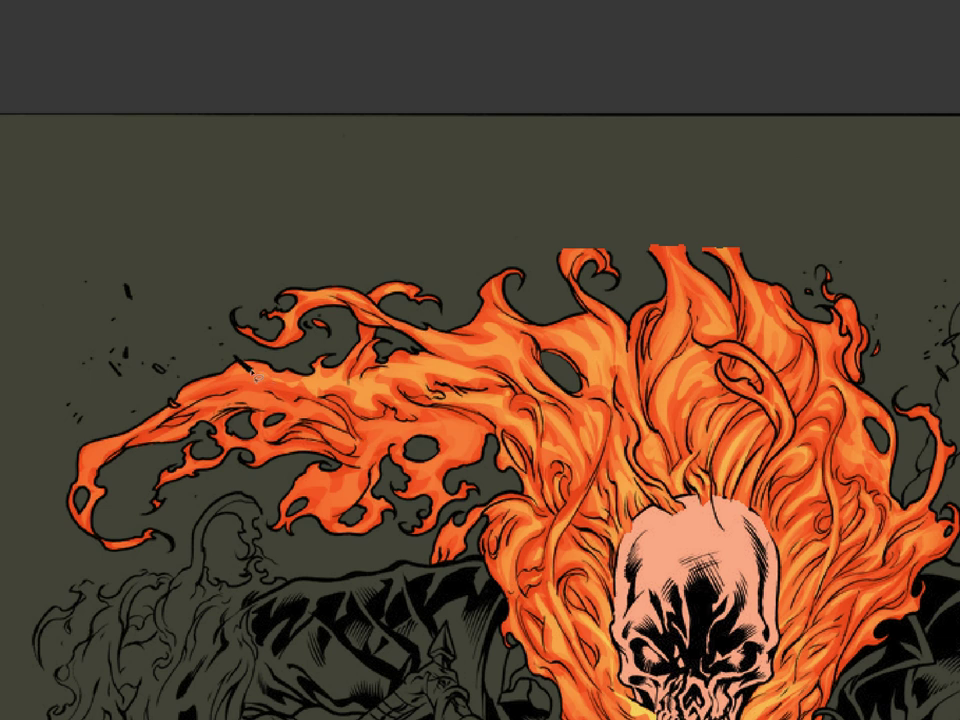
Step: Lasso the upper edge and curled tip of the trailing flame's far left end, colour them light orange, and deselect
left_click(281, 388)
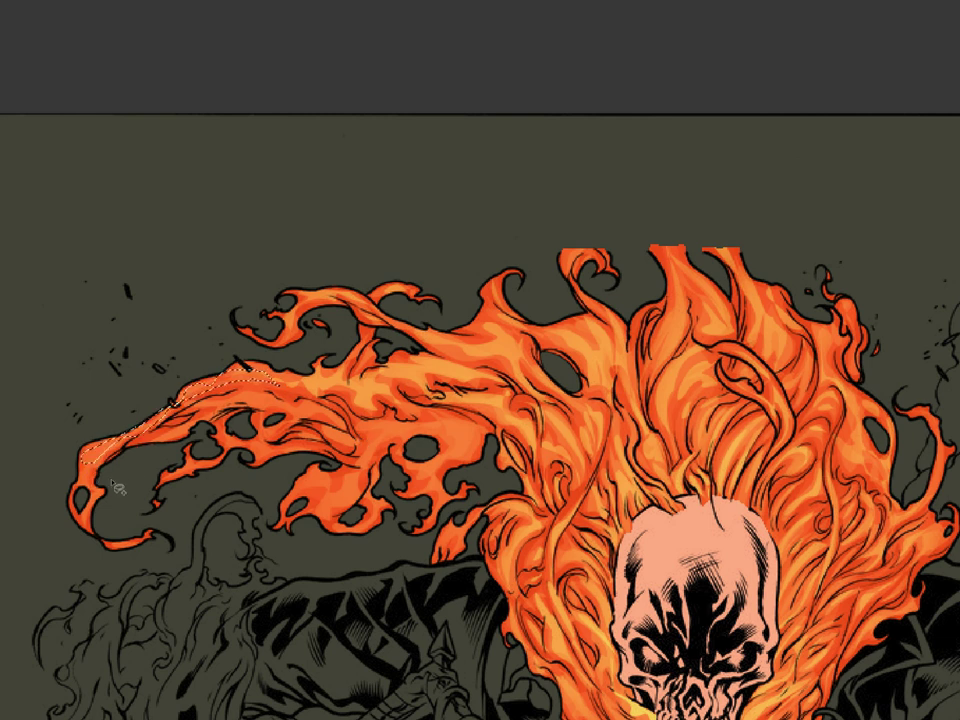
left_click(96, 504, "shift")
left_click(123, 543, "shift")
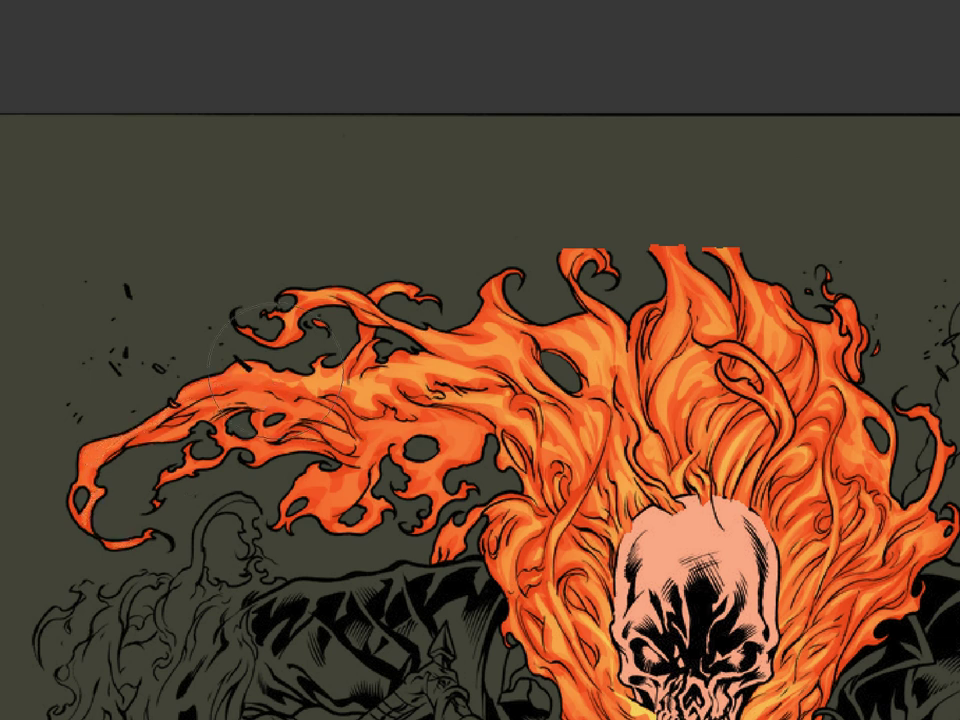
key("alt+BackSpace")
key("ctrl+d")
key("b")
Step: Lasso the lower strands and ragged lobes around the holes of the trailing flame, and brush them light orange
key("l")
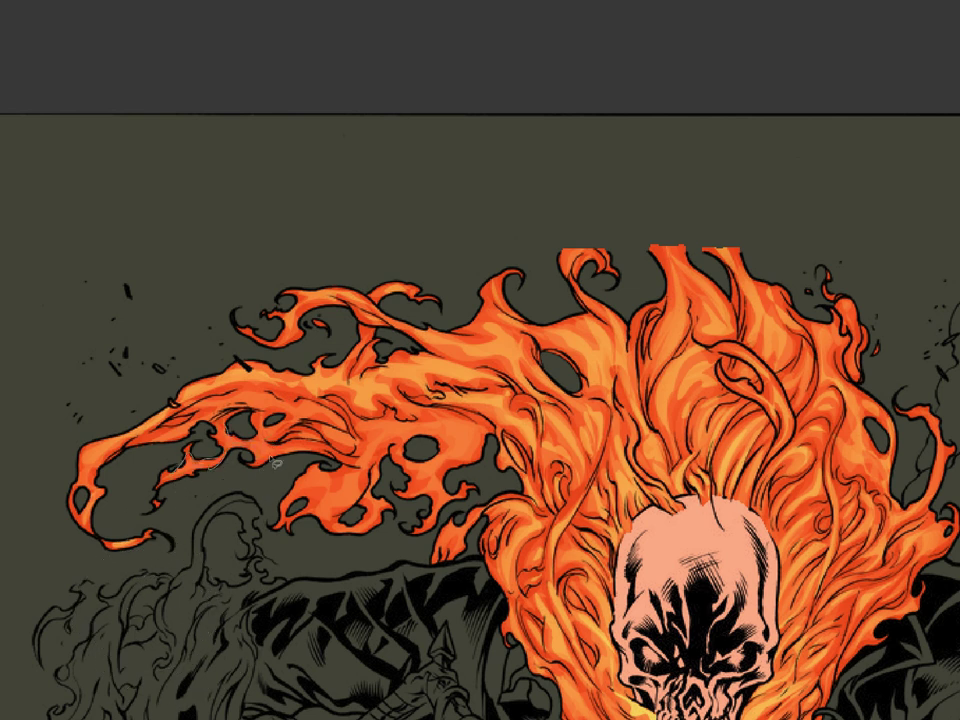
mouse_move(271, 440)
left_mouse_down()
mouse_move(320, 411)
mouse_move(277, 399)
mouse_move(310, 423)
mouse_move(266, 424)
left_mouse_up()
left_click(377, 453, "alt+shift")
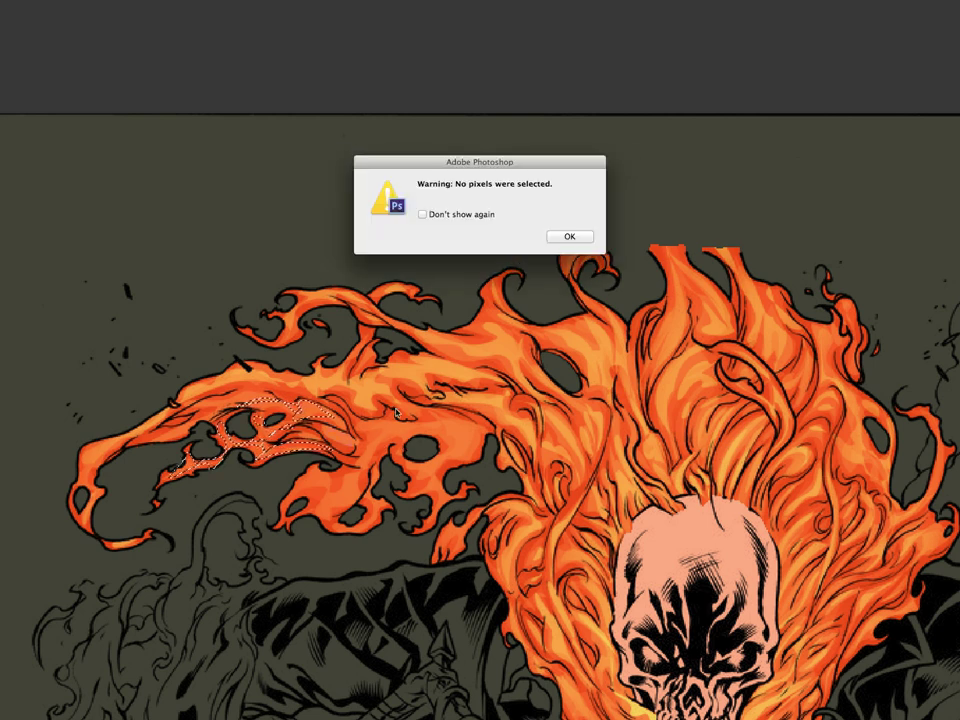
left_click(574, 237)
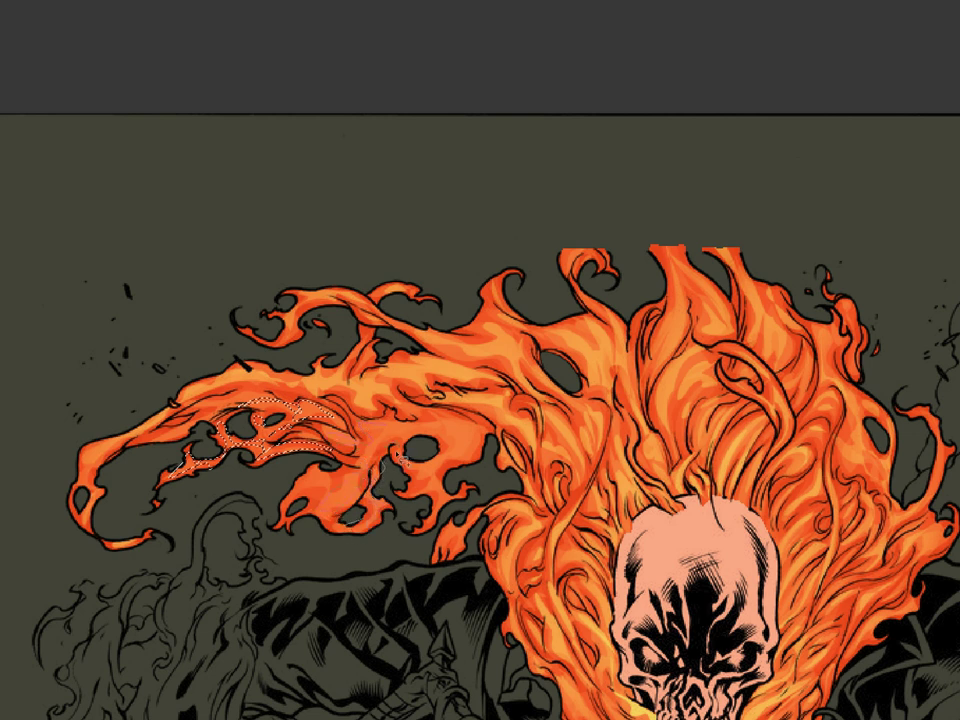
mouse_move(427, 494)
left_mouse_down()
mouse_move(455, 508)
mouse_move(485, 460)
left_mouse_up()
left_click_drag(440, 425, 320, 478)
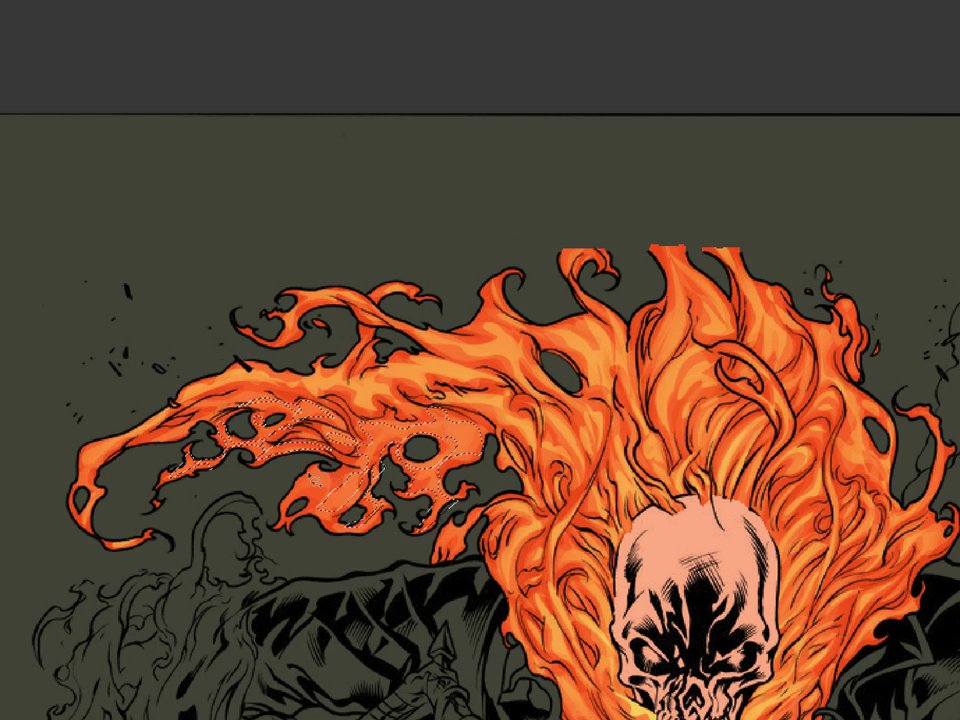
key("b")
key("ctrl+h")
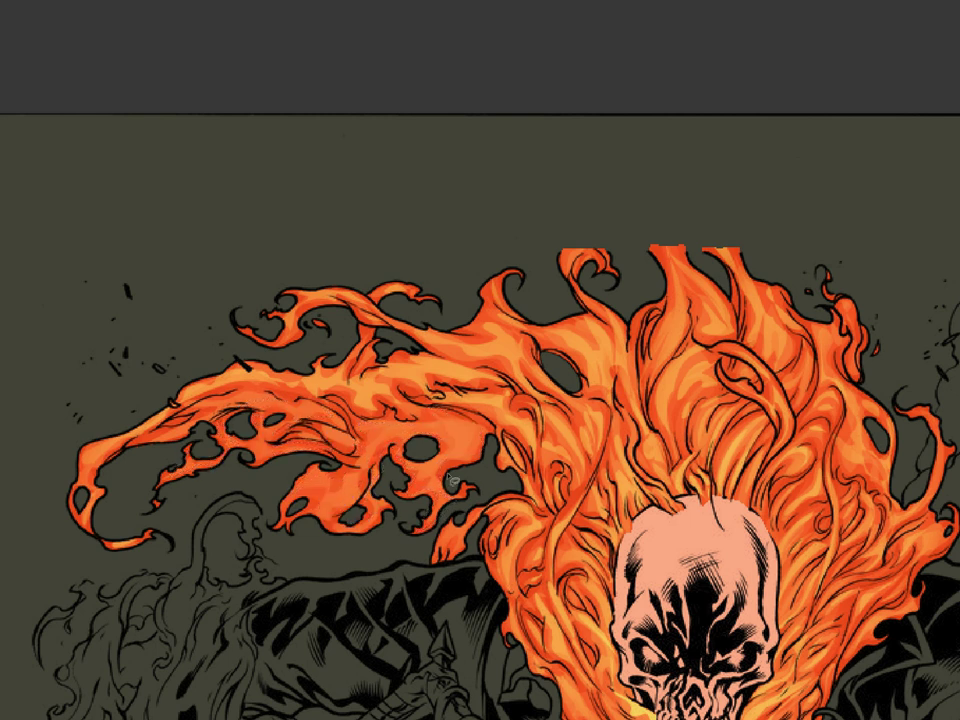
left_click_drag(343, 428, 321, 516)
Step: Lasso the small detached flame above the left shoulder and the lobe beside it, and brush them light orange
key("l")
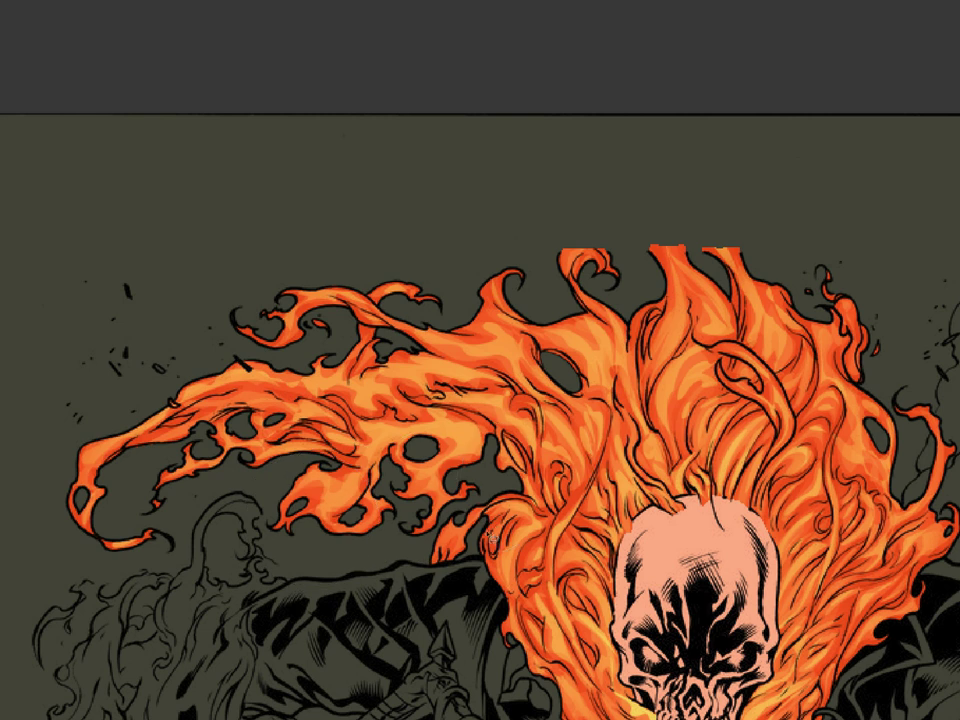
mouse_move(417, 493)
left_mouse_down()
mouse_move(465, 433)
mouse_move(441, 539)
left_mouse_up()
left_click_drag(495, 506, 452, 540)
key("ctrl+h")
left_click(469, 487)
left_click(578, 238)
key("Tab")
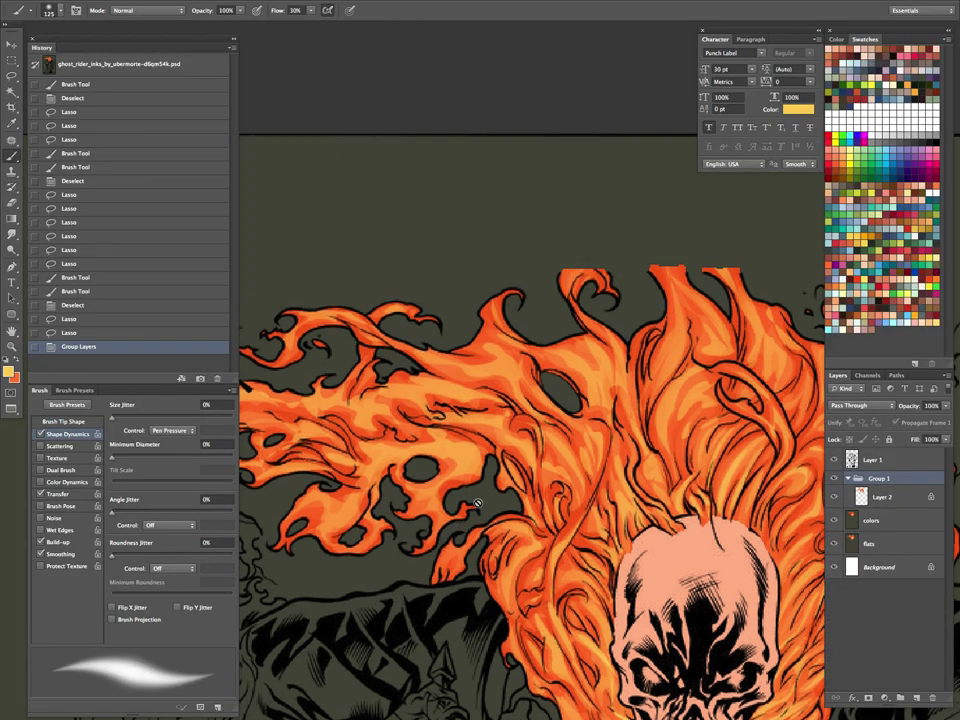
key("ctrl+z")
key("ctrl+x")
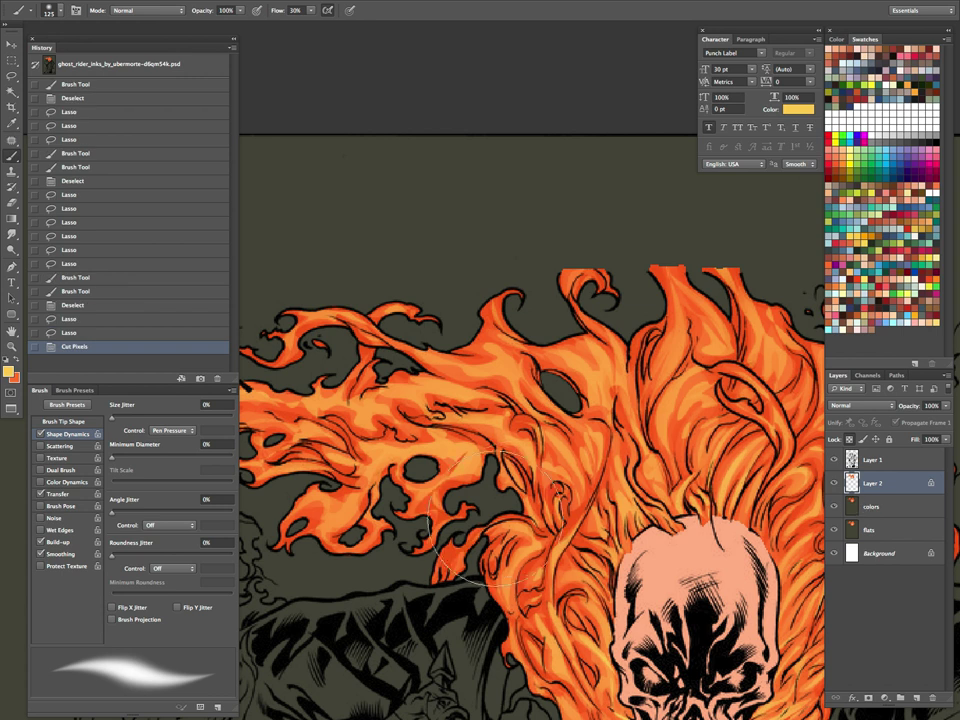
key("ctrl+z")
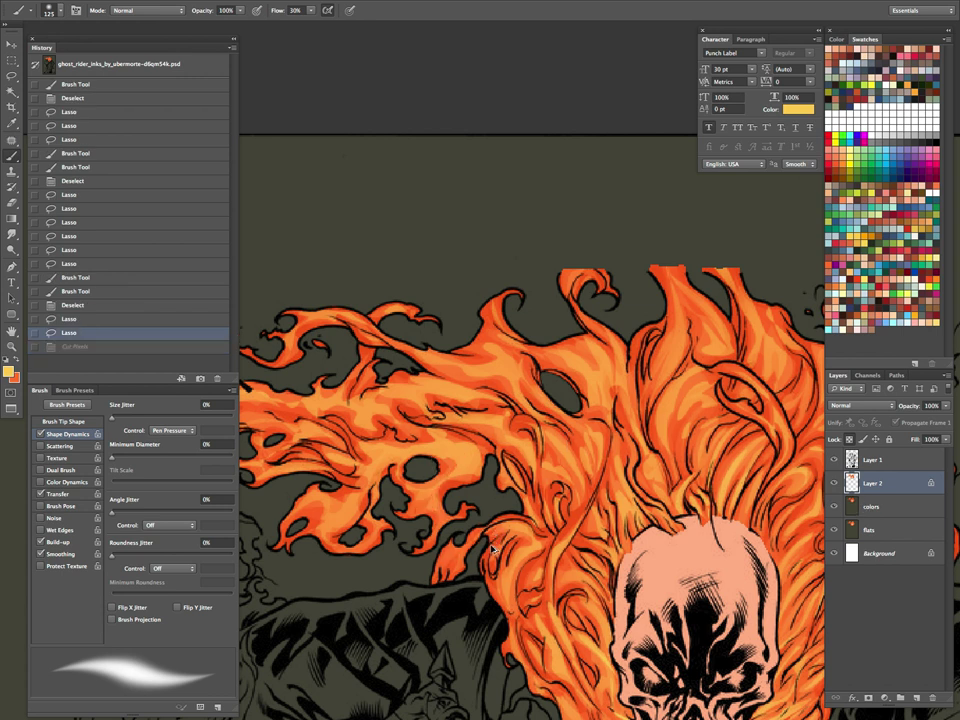
mouse_move(445, 556)
left_mouse_down()
mouse_move(665, 373)
mouse_move(589, 417)
left_mouse_up()
key("Tab")
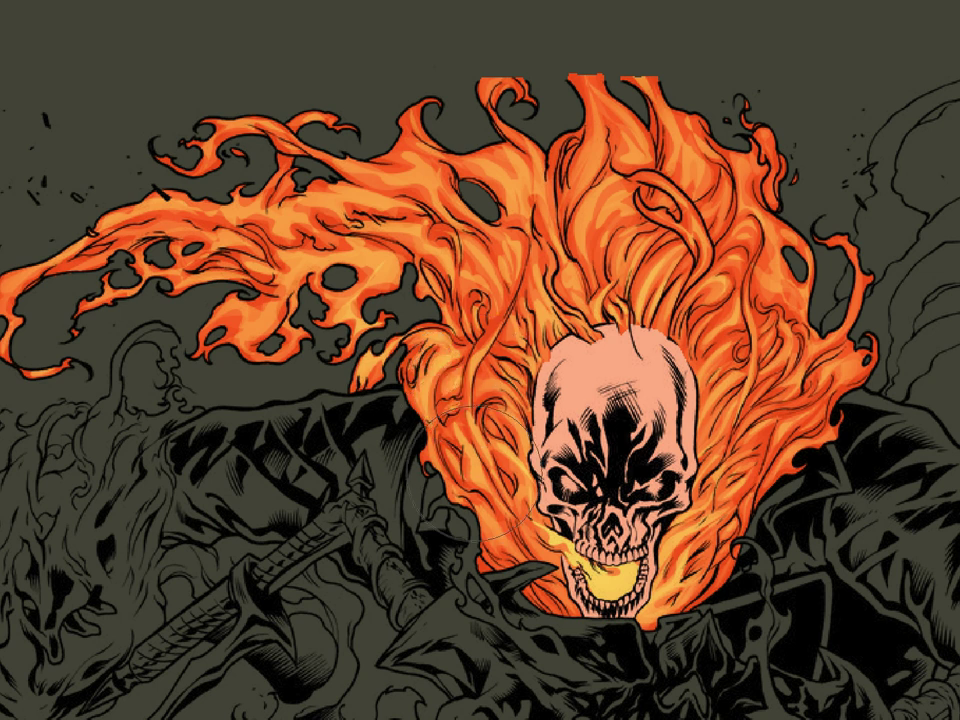
Step: Brush soft golden yellow over the flame strands beside the skull's left side and jaw
key("ctrl+minus")
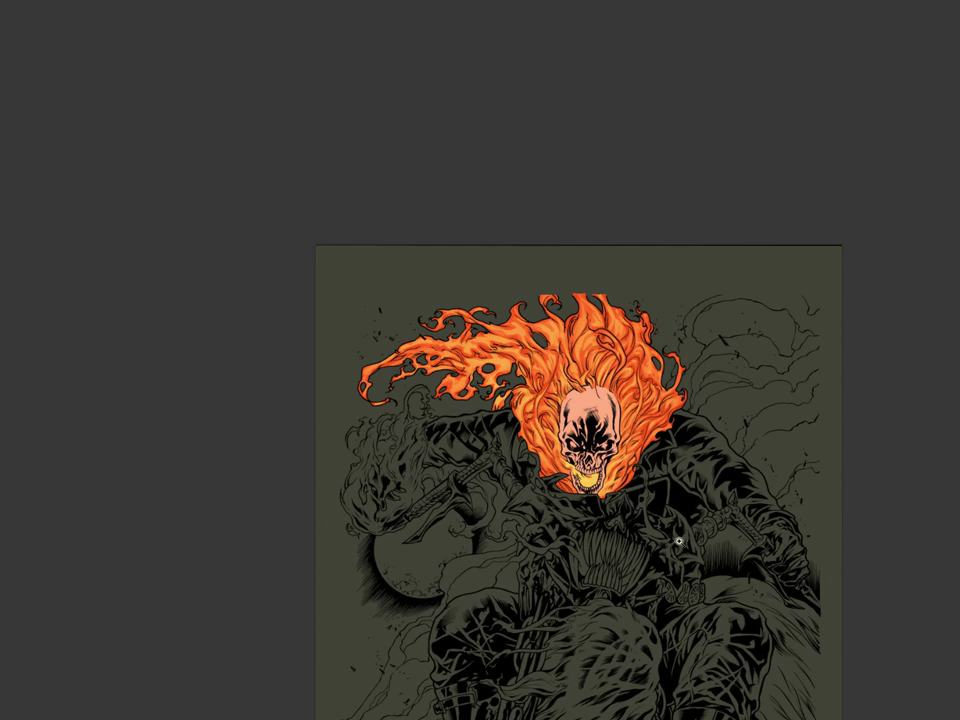
scroll(613, 525, "up", 2)
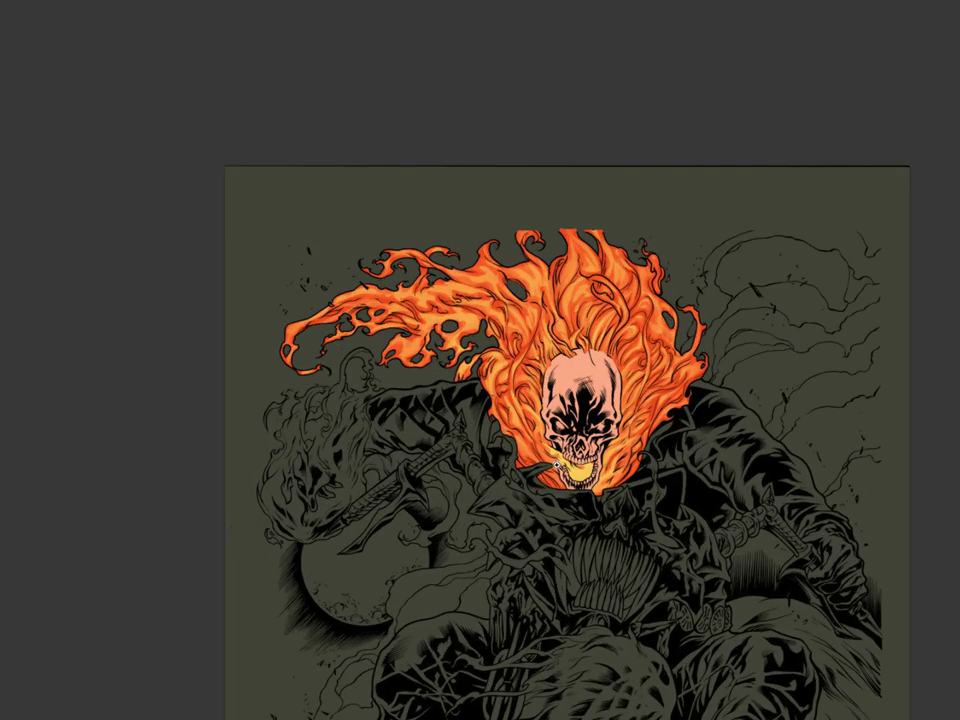
key("Tab")
mouse_move(525, 424)
left_mouse_down()
mouse_move(500, 505)
mouse_move(469, 525)
mouse_move(456, 495)
left_mouse_up()
left_click_drag(525, 480, 540, 445)
mouse_move(545, 455)
left_mouse_down()
mouse_move(541, 428)
mouse_move(558, 449)
left_mouse_up()
left_click_drag(556, 455, 535, 500)
left_click_drag(442, 483, 442, 437)
mouse_move(442, 437)
left_mouse_down()
mouse_move(450, 465)
mouse_move(502, 436)
left_mouse_up()
Step: Lasso the flame strands beside the left side of the skull's jaw, brush them golden yellow, and deselect
key("z")
mouse_move(583, 464)
left_mouse_down()
mouse_move(507, 513)
mouse_move(525, 479)
mouse_move(563, 477)
left_mouse_up()
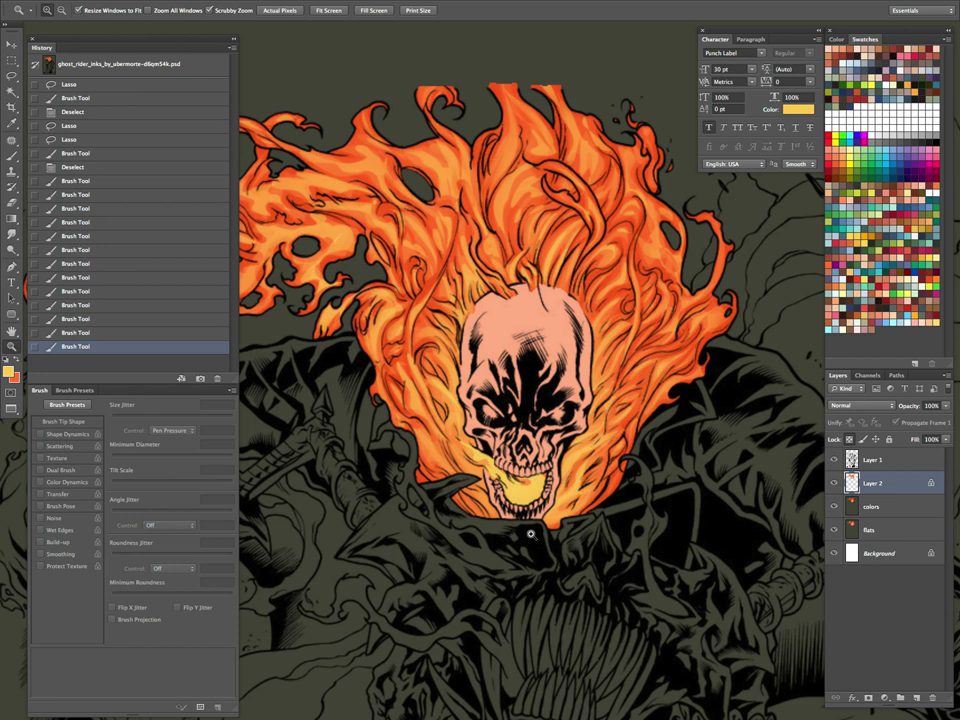
key("l")
left_click_drag(452, 446, 480, 457)
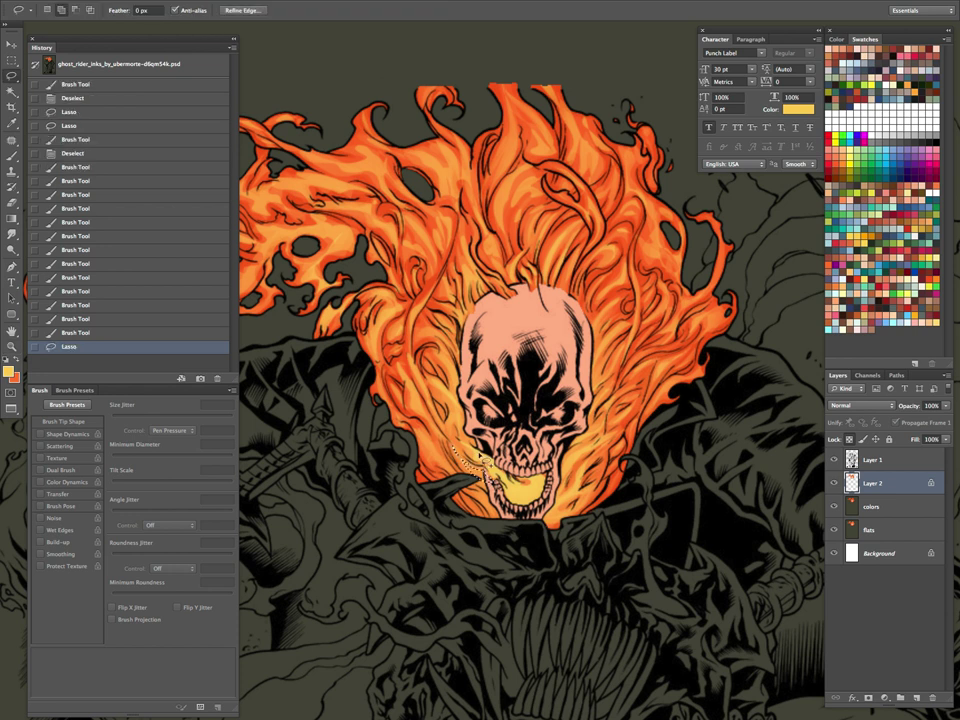
mouse_move(450, 403)
left_mouse_down()
mouse_move(474, 451)
mouse_move(458, 427)
mouse_move(449, 355)
mouse_move(461, 419)
left_mouse_up()
key("super+h")
key("super+b")
left_click(772, 453)
key("b")
mouse_move(345, 286)
left_mouse_down()
mouse_move(425, 400)
mouse_move(400, 402)
left_mouse_up()
key("l")
key("ctrl+d")
Step: Lasso the flame strands around the skull's chin and lower jaw, brush them golden yellow, and deselect
left_click_drag(476, 499, 478, 494)
mouse_move(566, 474)
left_mouse_down()
mouse_move(566, 505)
mouse_move(574, 462)
mouse_move(566, 495)
mouse_move(594, 462)
mouse_move(554, 517)
mouse_move(588, 476)
left_mouse_up()
mouse_move(540, 530)
left_mouse_down("shift")
mouse_move(583, 491)
mouse_move(540, 545)
mouse_move(495, 521)
left_mouse_up("shift")
key("ctrl+h")
key("b")
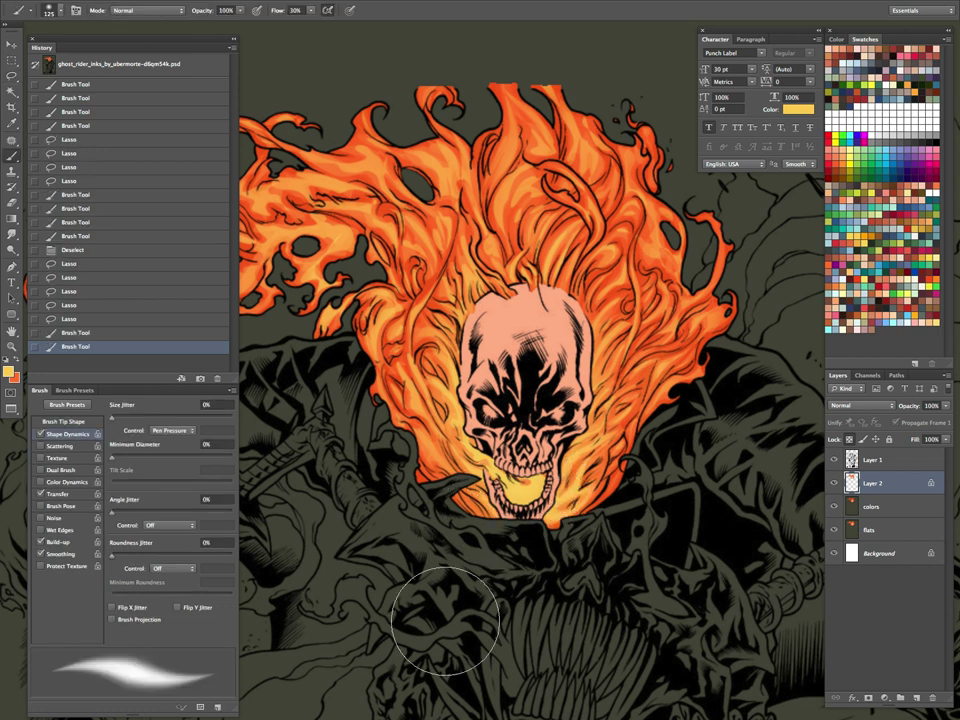
key("l")
key("ctrl+d")
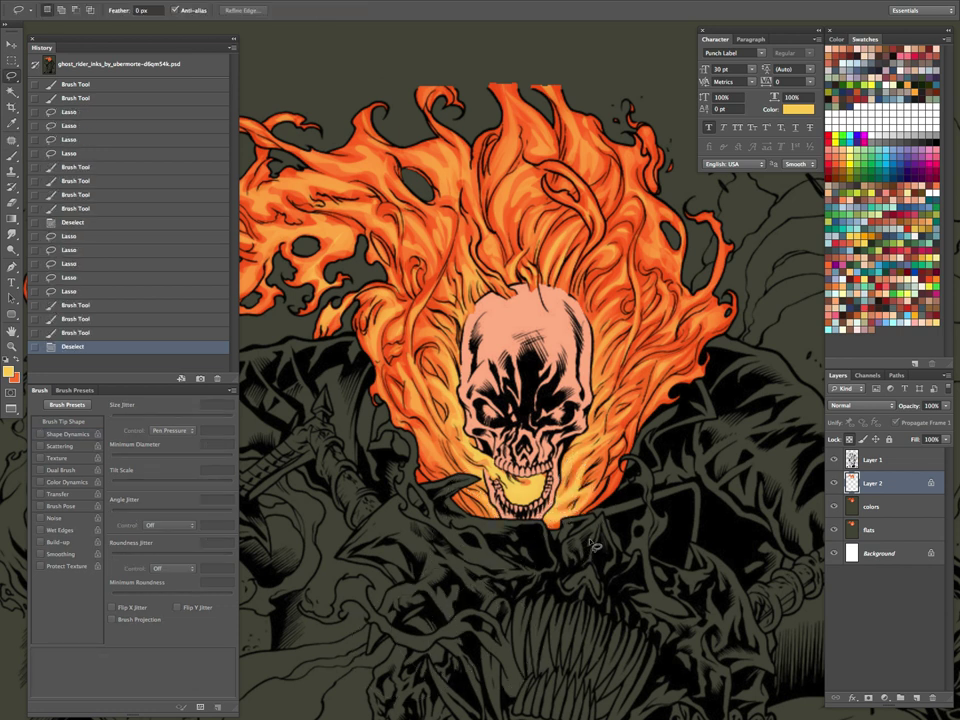
Step: Dodge the highlights of the flames around the skull and along the trailing flame with a large 400 px brush
key("z")
left_click_drag(612, 526, 537, 600)
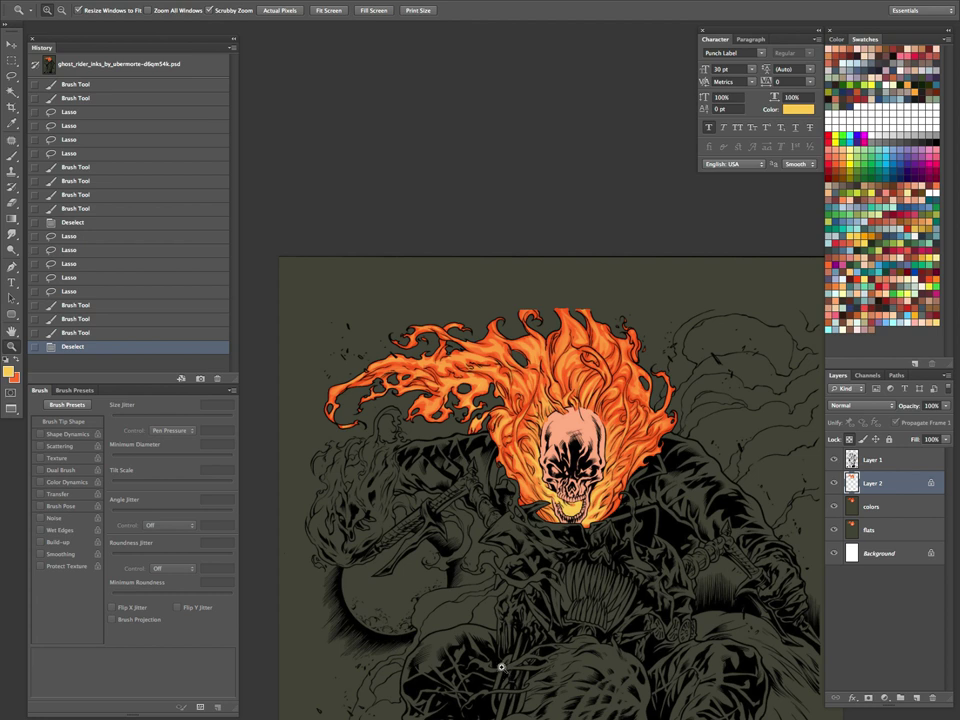
key("o")
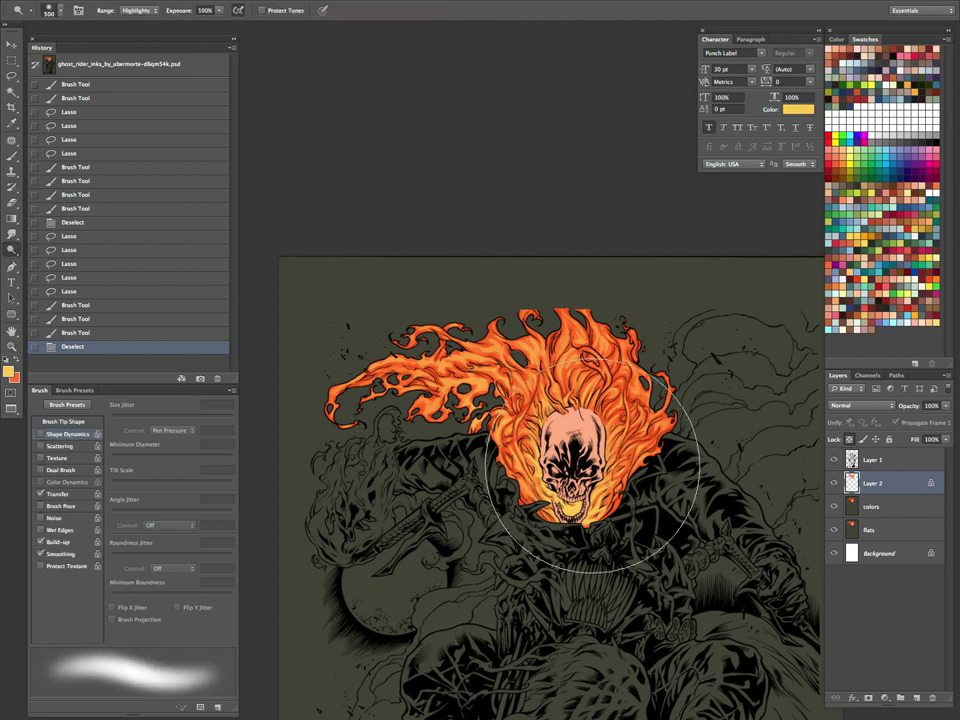
key("bracketright")
key("bracketright")
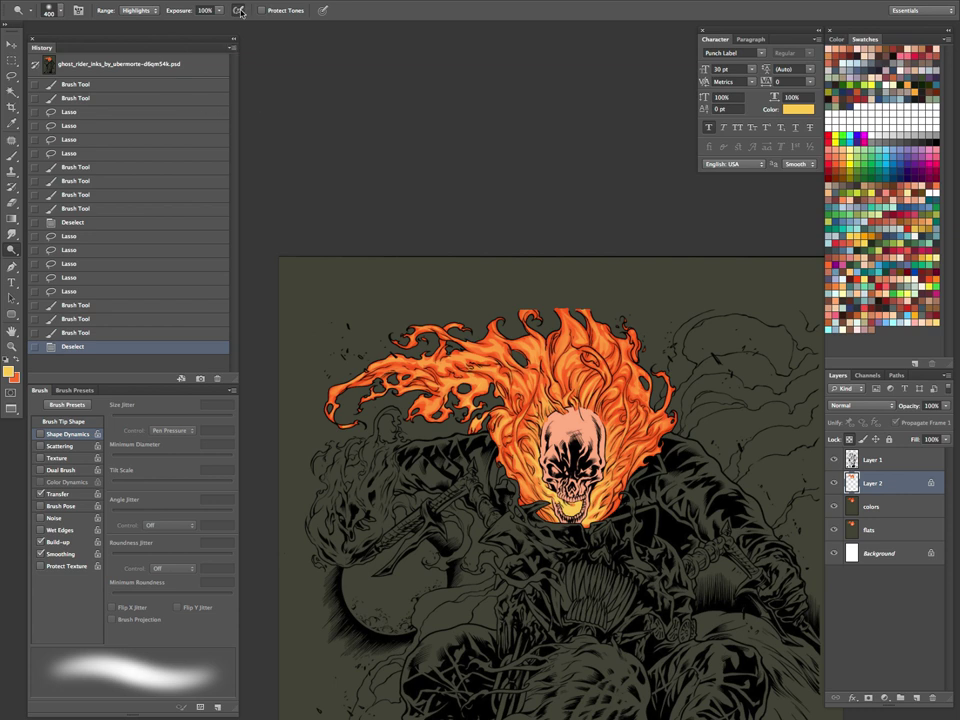
left_click_drag(506, 471, 600, 450)
mouse_move(440, 395)
left_mouse_down()
mouse_move(507, 365)
mouse_move(345, 442)
left_mouse_up()
left_click_drag(571, 337, 645, 305)
mouse_move(660, 310)
left_mouse_down()
mouse_move(708, 332)
mouse_move(677, 382)
left_mouse_up()
Step: Dodge brighter highlights into the upper flames and the curls and lobes of the trailing flame with a smaller brush
key("bracketleft")
key("bracketleft")
key("bracketleft")
key("bracketleft")
key("bracketleft")
key("bracketleft")
key("bracketleft")
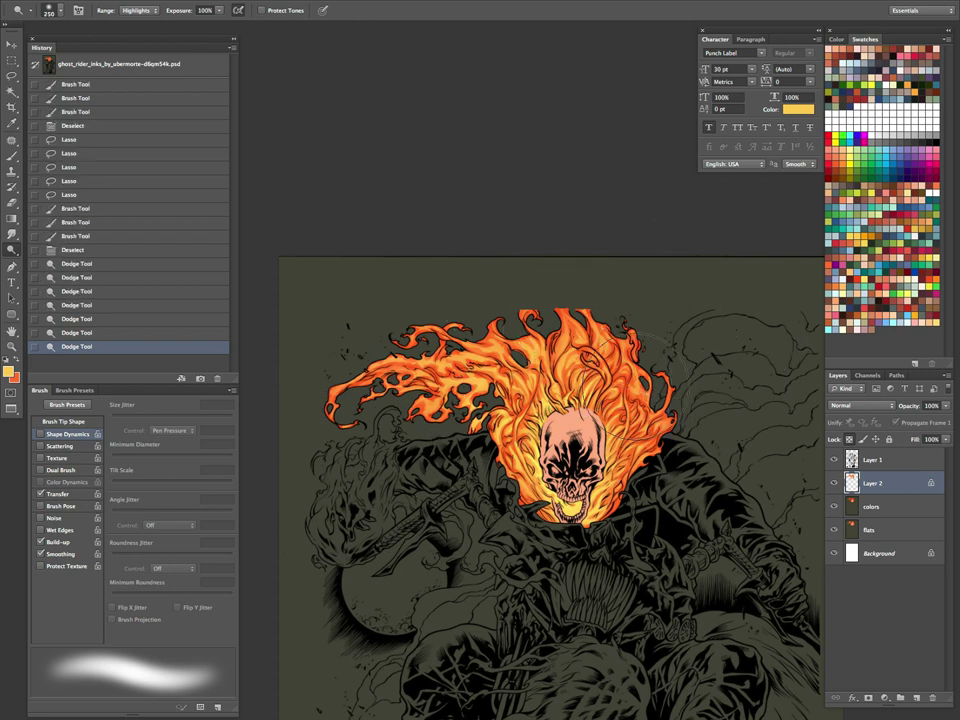
left_click_drag(476, 318, 495, 348)
left_click_drag(470, 325, 486, 345)
mouse_move(588, 343)
left_mouse_down()
mouse_move(579, 324)
mouse_move(505, 332)
left_mouse_up()
left_click_drag(401, 343, 378, 350)
left_click_drag(362, 370, 322, 414)
mouse_move(388, 414)
left_mouse_down()
mouse_move(378, 445)
mouse_move(431, 428)
mouse_move(488, 434)
mouse_move(397, 391)
left_mouse_up()
left_click_drag(392, 395, 362, 440)
left_click_drag(347, 390, 330, 425)
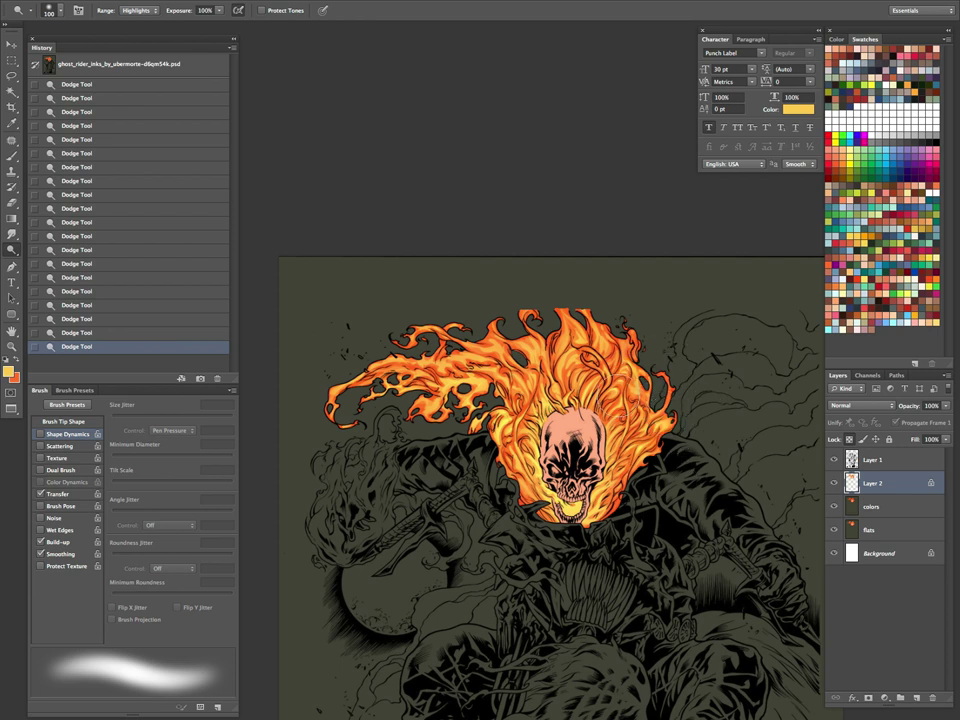
key("z")
left_click(512, 503)
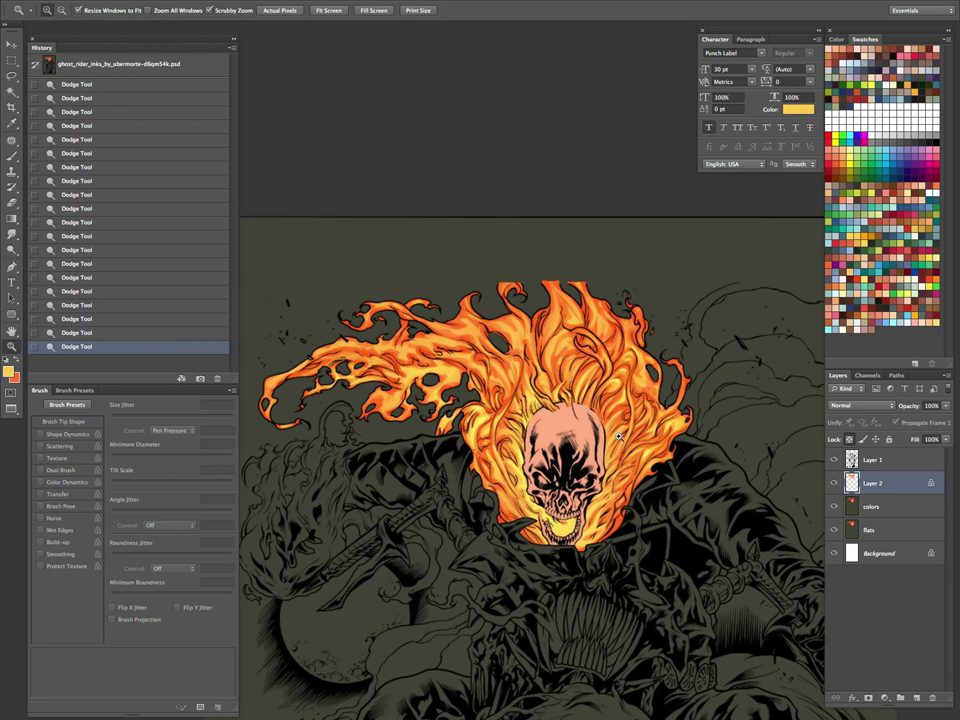
left_click(612, 472, "alt")
left_click_drag(635, 485, 660, 473)
key("w")
left_click(590, 437)
key("ctrl+d")
Step: Merge the painted flame layer, Layer 2, down into the colors layer
left_click(872, 533)
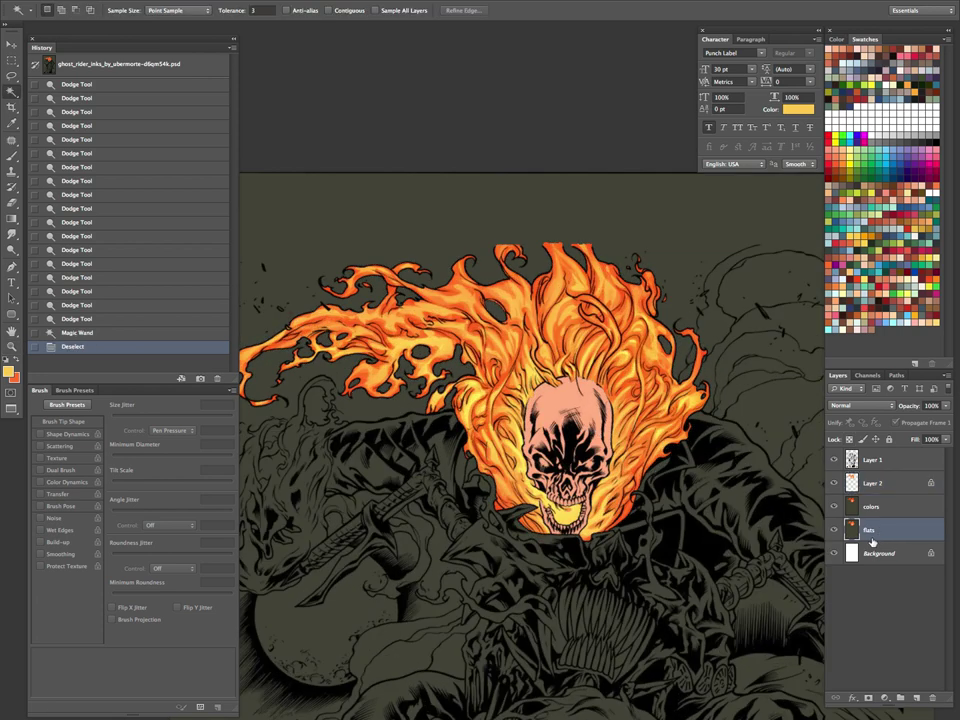
left_click(881, 481)
key("ctrl+e")
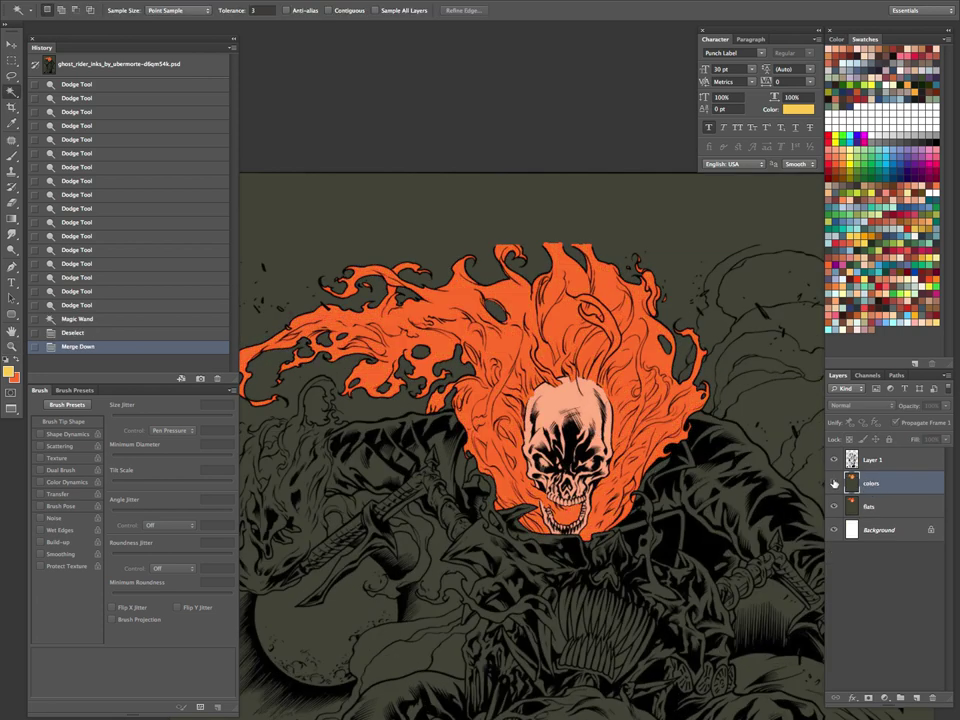
Step: Select the skull area from the flats layer and darken it on the colors layer with Hue/Saturation
left_click(882, 502)
left_click(591, 442)
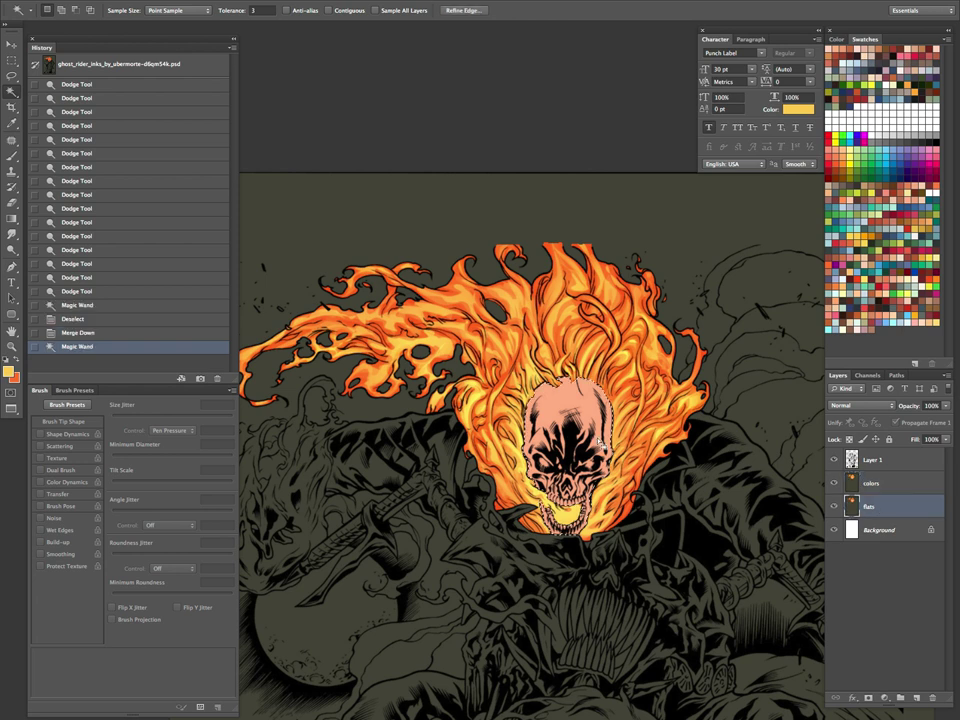
left_click(872, 486)
key("ctrl+u")
left_click_drag(751, 538, 735, 540)
left_click(881, 413)
Step: Copy the selected skull to a new layer above the colors layer
scroll(580, 463, "up", 2)
key("b")
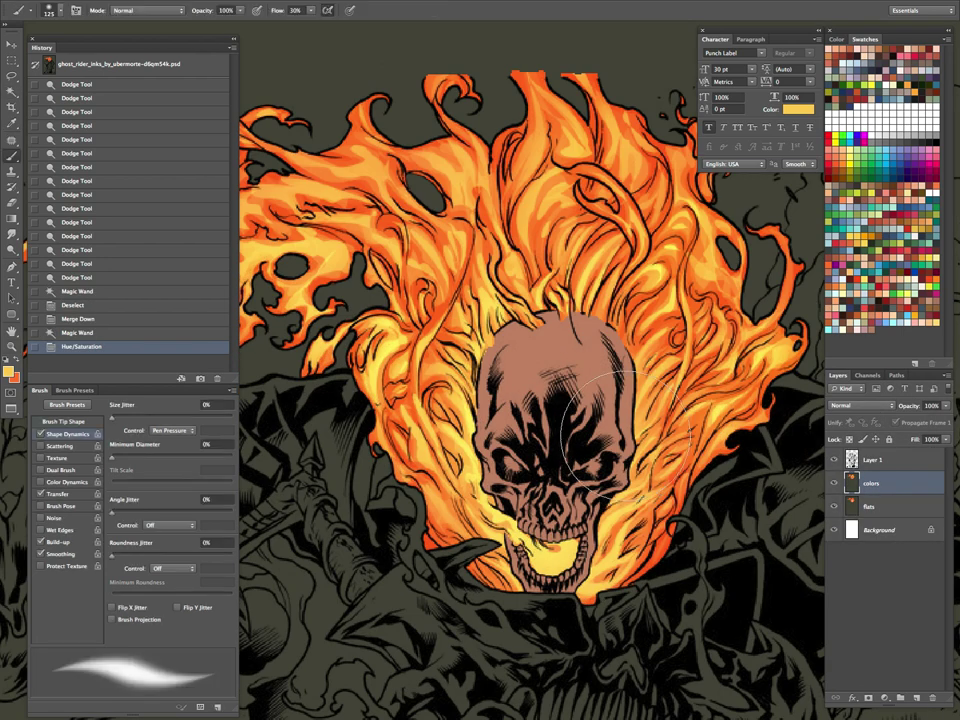
key("l")
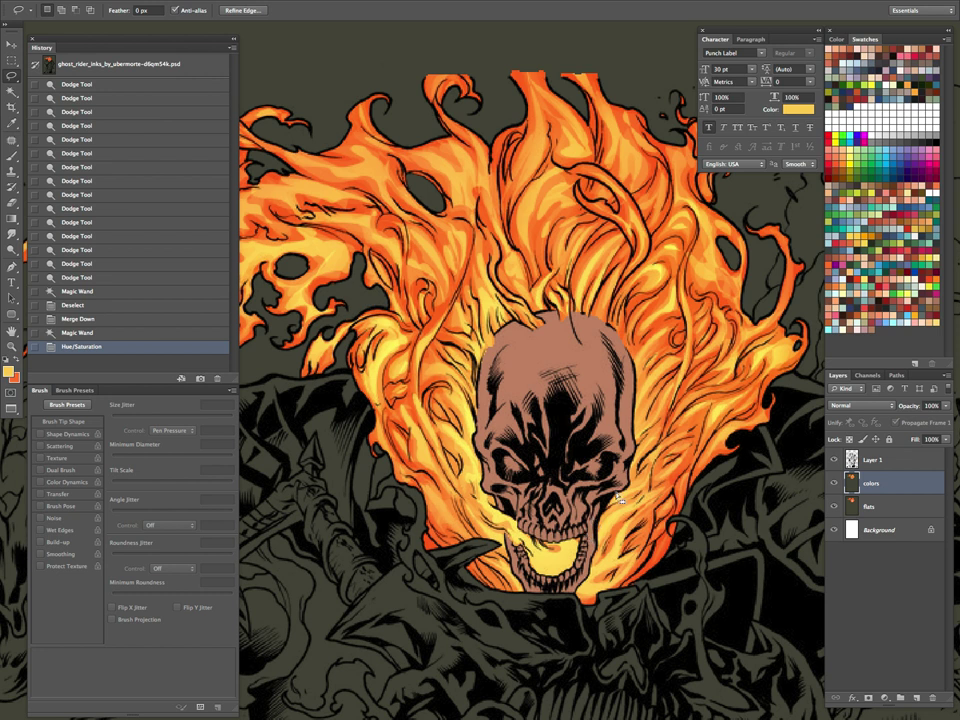
key("ctrl+j")
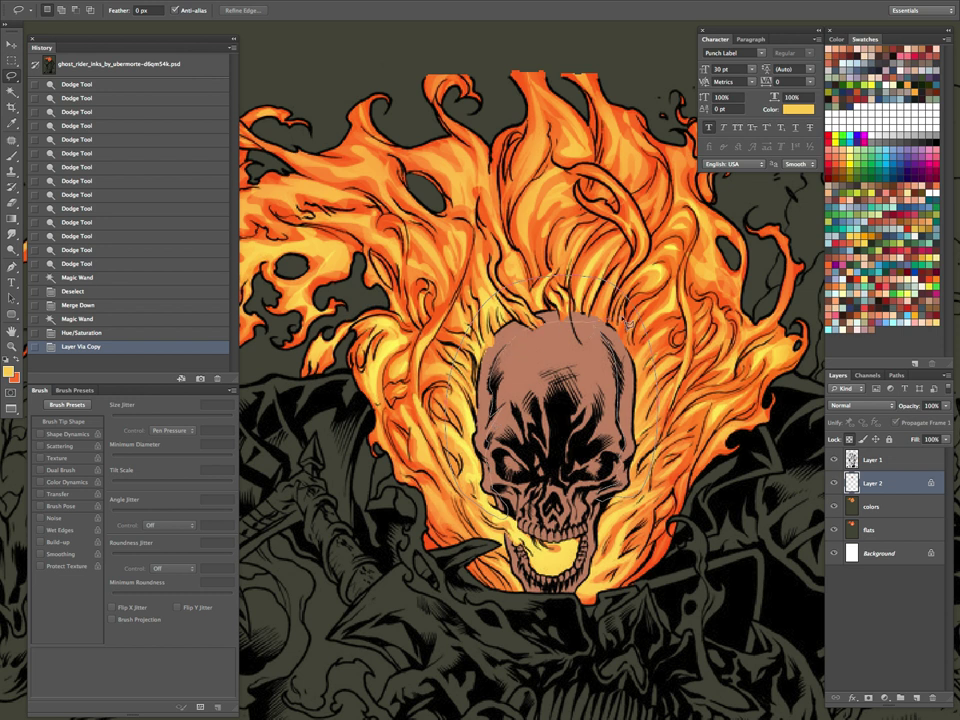
Step: Lasso a rim-light band around the cranium and down both sides of the skull, and hide the selection outline
left_click_drag(628, 322, 630, 318)
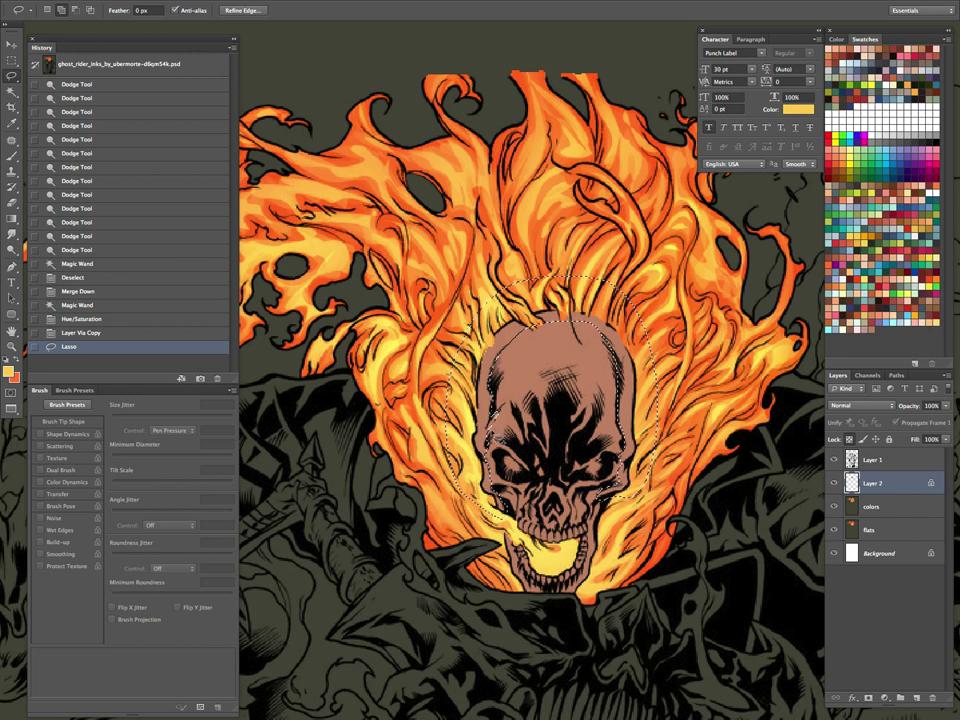
left_click_drag(512, 385, 492, 424)
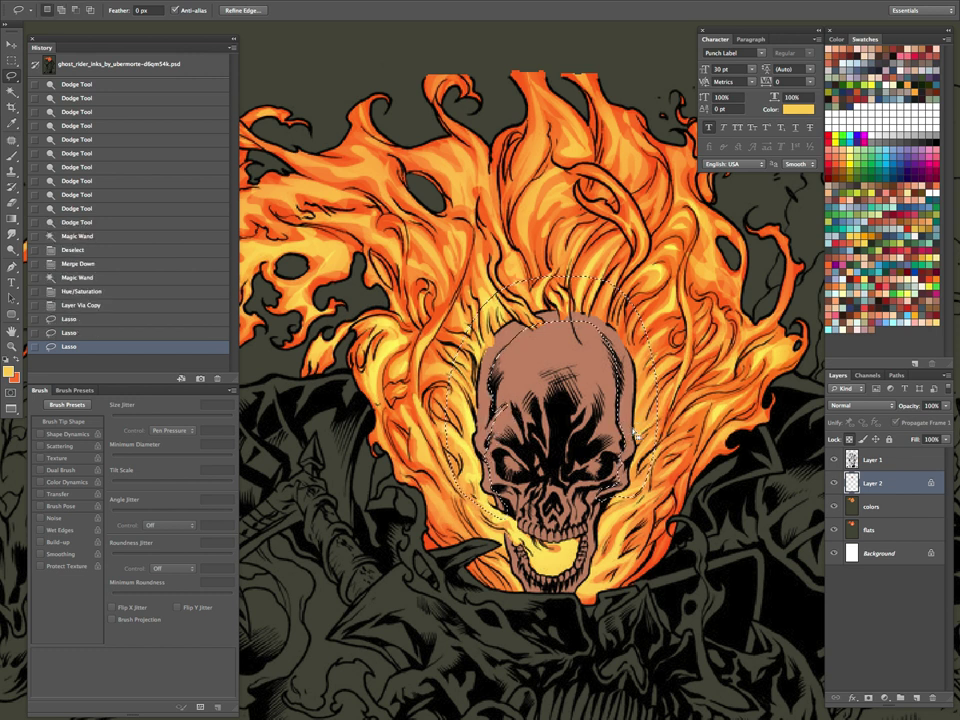
left_click_drag(630, 443, 623, 434)
key("super+h")
key("b")
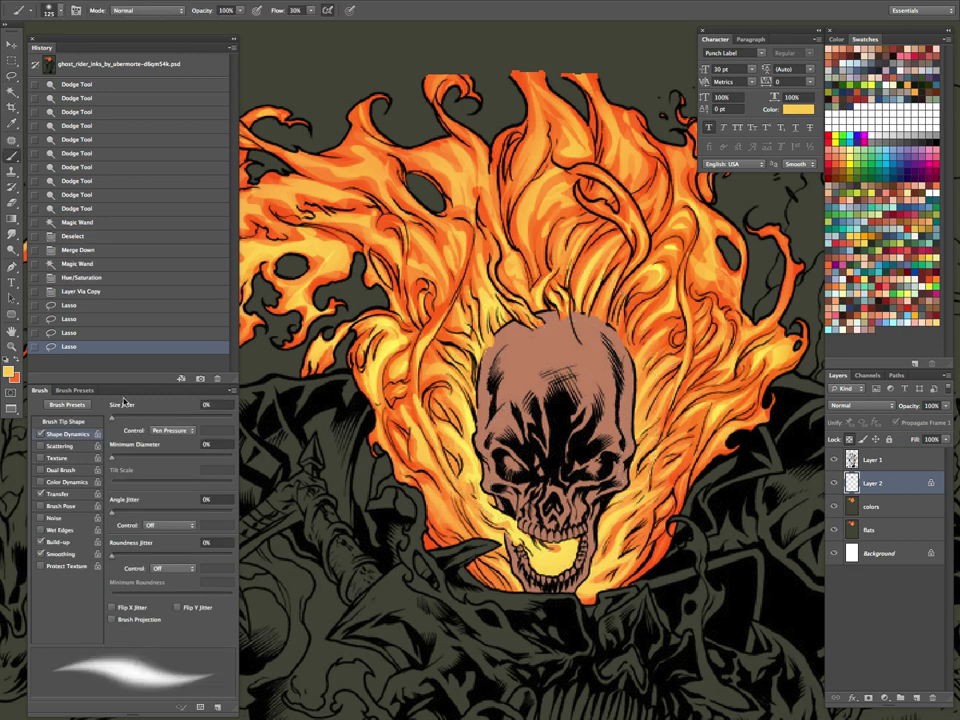
left_click(535, 363, "alt")
left_click(8, 371)
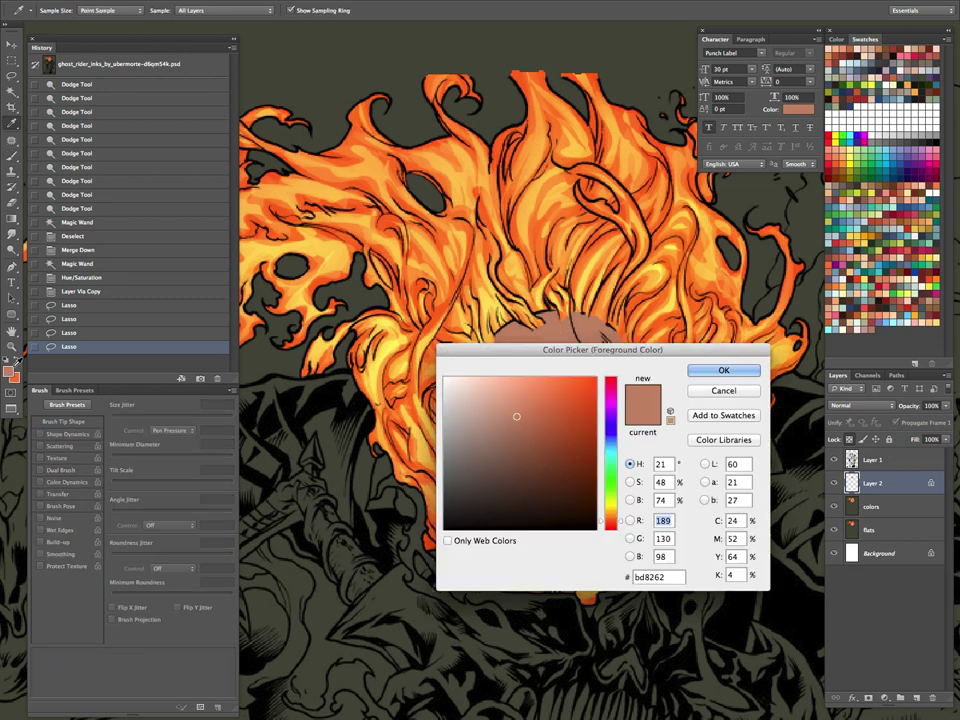
mouse_move(517, 416)
left_mouse_down()
mouse_move(475, 394)
mouse_move(512, 333)
mouse_move(559, 287)
mouse_move(617, 310)
mouse_move(637, 380)
mouse_move(632, 490)
mouse_move(607, 350)
mouse_move(490, 472)
left_mouse_up()
left_click(712, 370)
Step: Brush the lassoed rim of the skull white and deselect
key("d")
key("x")
mouse_move(602, 353)
left_mouse_down()
mouse_move(470, 300)
mouse_move(420, 310)
mouse_move(470, 280)
left_mouse_up()
mouse_move(607, 300)
left_mouse_down()
mouse_move(638, 437)
mouse_move(618, 498)
left_mouse_up()
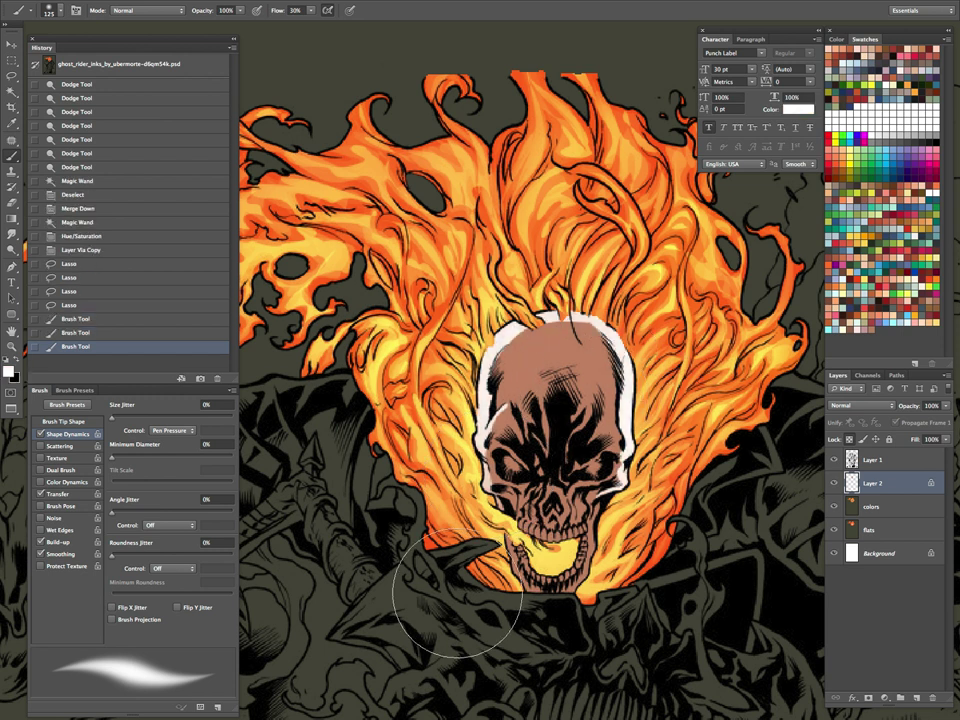
key("l")
key("ctrl+d")
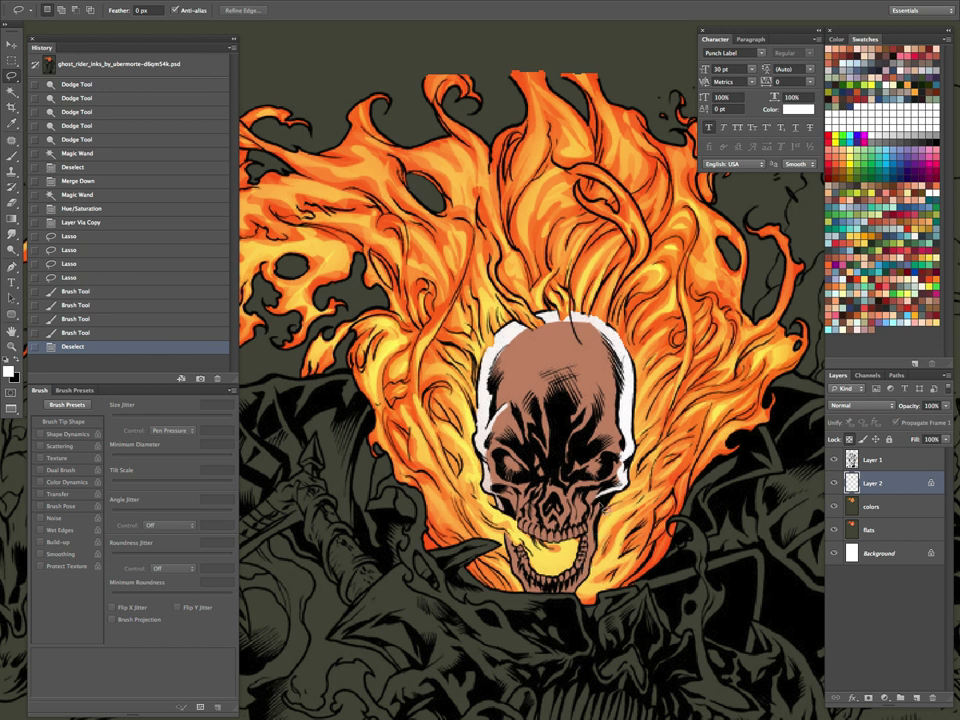
Step: Lasso the skull's lower jaw, brush it white, and deselect
left_click_drag(455, 403, 445, 385)
key("ctrl+d")
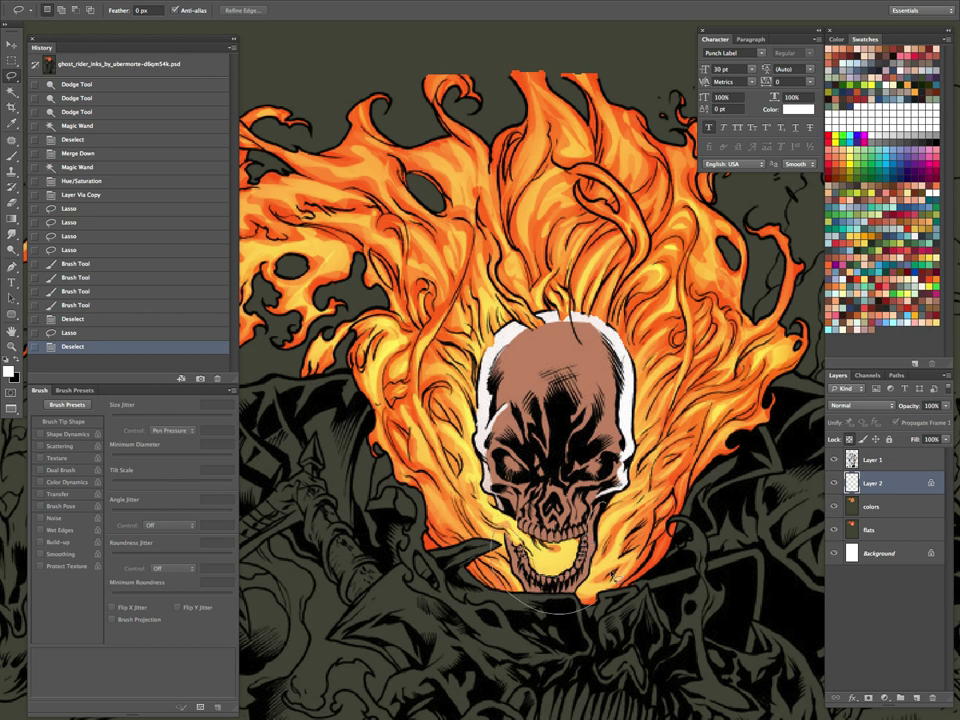
left_click_drag(614, 577, 515, 595)
key("b")
mouse_move(594, 544)
left_mouse_down()
mouse_move(556, 580)
mouse_move(522, 556)
mouse_move(540, 578)
left_mouse_up()
key("l")
key("ctrl+d")
Step: Lasso the lower edges of the skull's cheekbones, brush them white, and deselect
mouse_move(447, 372)
left_mouse_down()
mouse_move(380, 385)
mouse_move(331, 437)
left_mouse_up()
key("b")
key("l")
key("ctrl+d")
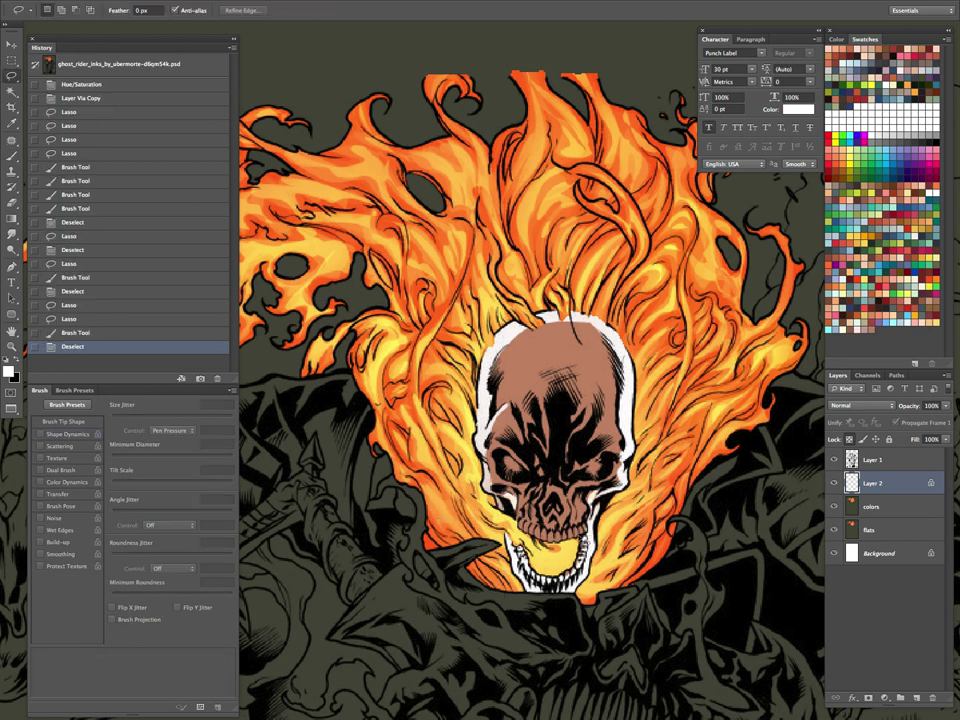
Step: Lasso the skull's upper teeth one by one, brush them white, and deselect
mouse_move(592, 524)
left_mouse_down()
mouse_move(590, 537)
mouse_move(572, 539)
left_mouse_up()
left_click_drag(569, 531, 568, 539)
mouse_move(430, 396)
left_mouse_down()
mouse_move(416, 408)
mouse_move(386, 404)
left_mouse_up()
key("b")
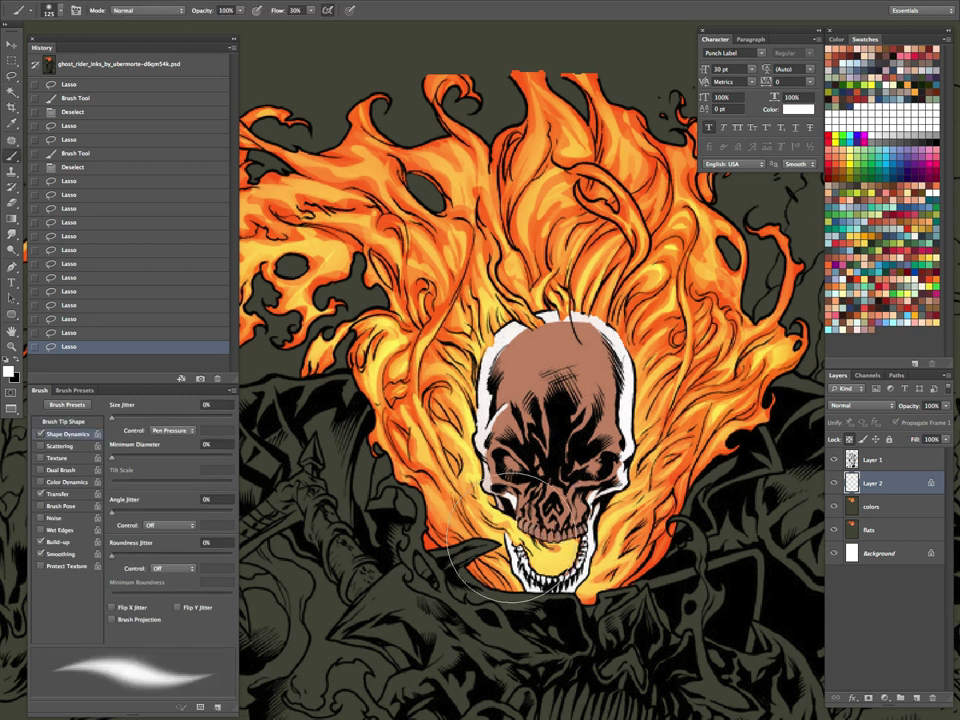
left_click_drag(618, 549, 536, 562)
key("l")
key("super+d")
Step: Lasso the bone ridges on both sides of the nose, brush them softly with white, and deselect
left_click_drag(390, 371, 414, 391)
left_click_drag(414, 384, 438, 393)
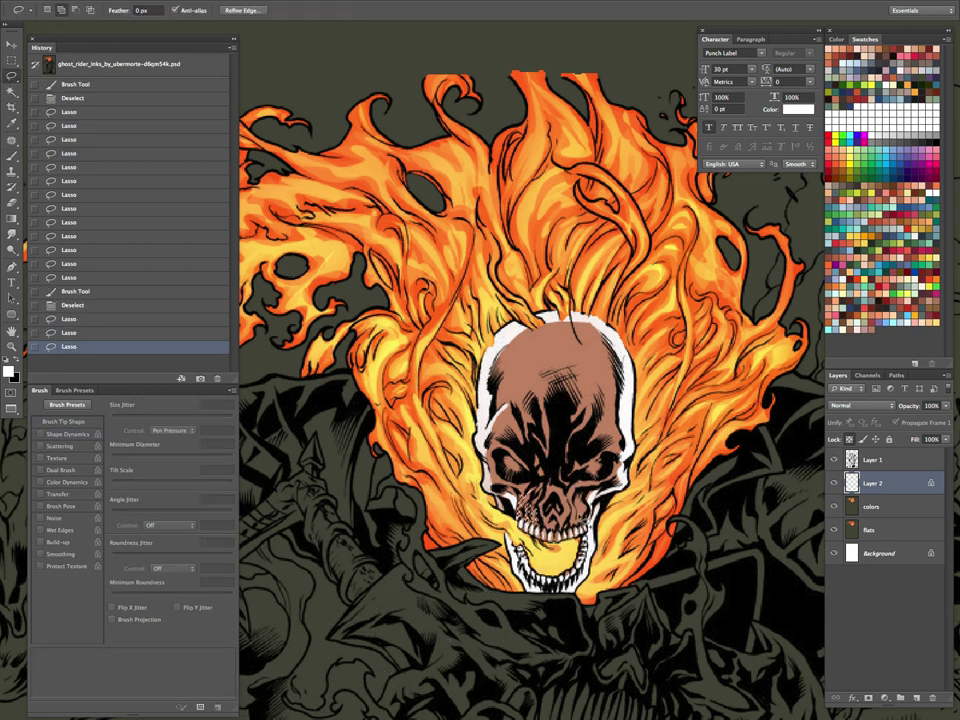
left_click_drag(588, 524, 579, 517)
left_click_drag(579, 505, 573, 525)
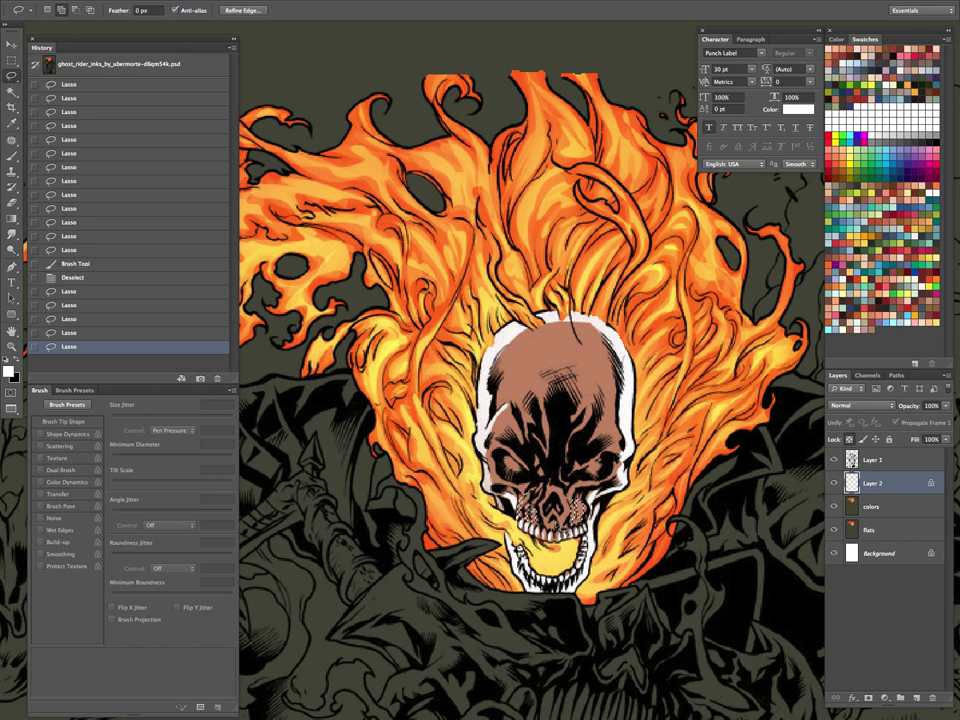
key("b")
left_click_drag(540, 592, 562, 609)
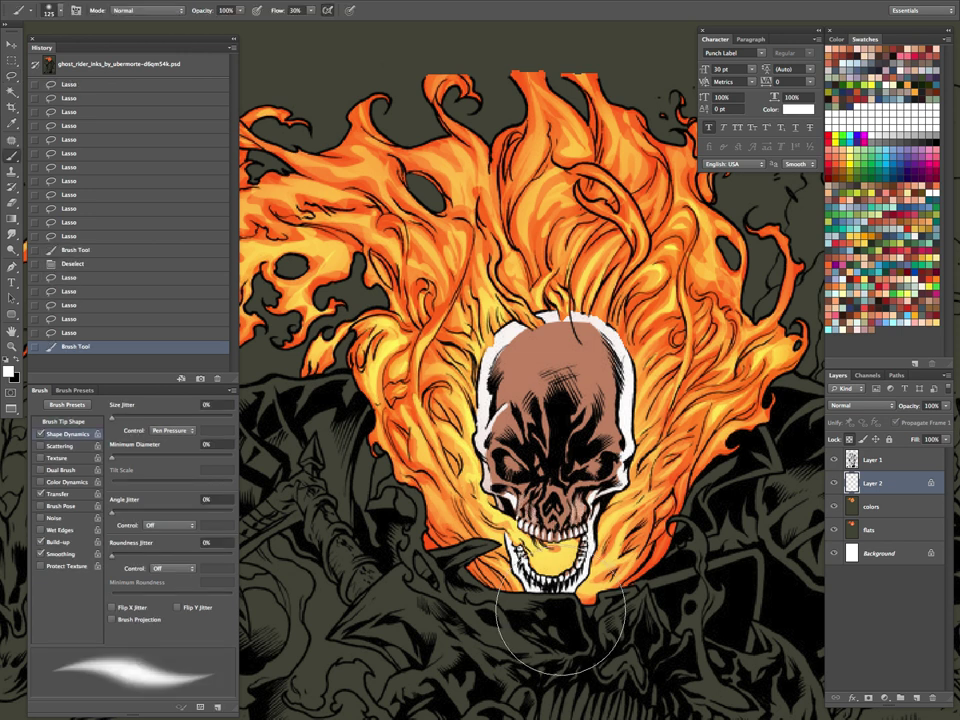
mouse_move(640, 505)
left_mouse_down()
mouse_move(564, 556)
mouse_move(514, 501)
mouse_move(492, 508)
mouse_move(464, 572)
left_mouse_up()
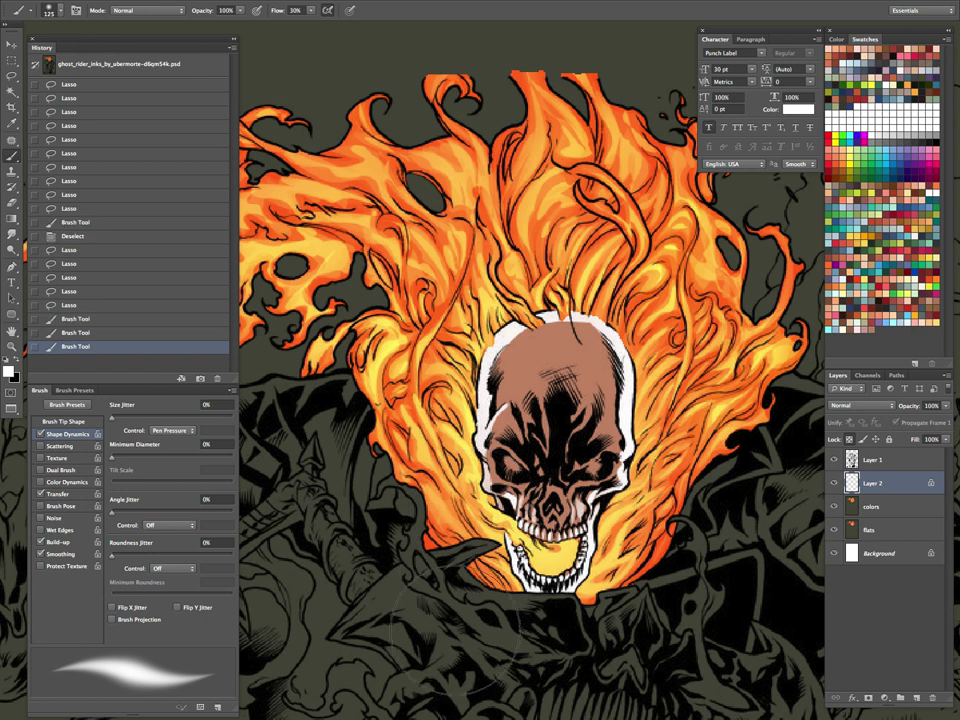
key("l")
key("ctrl+d")
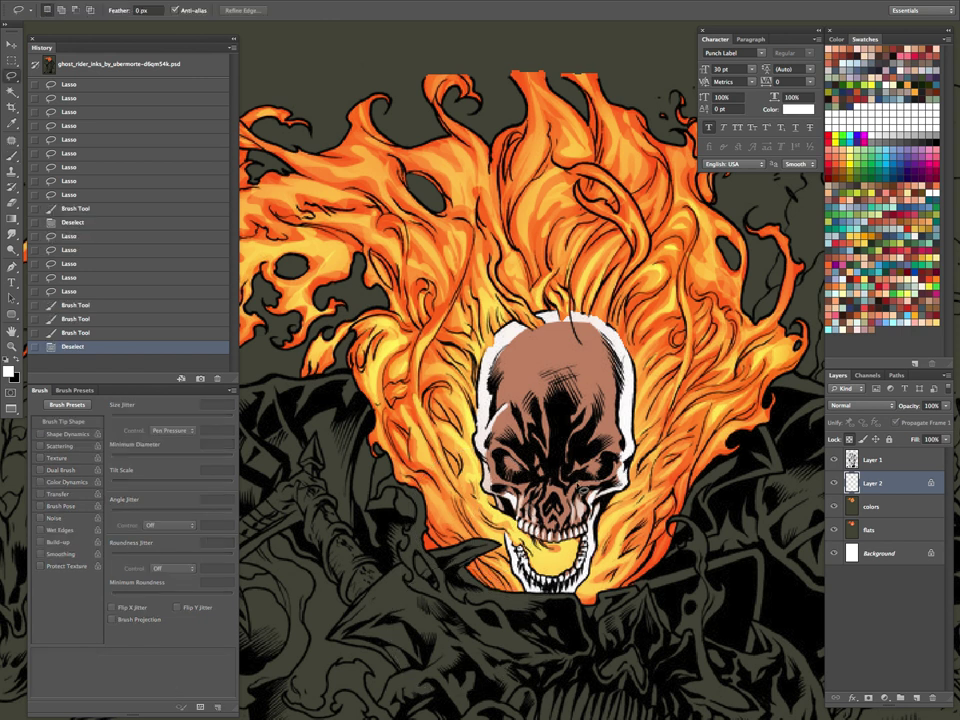
Step: Try brushing white into lassoed shapes around the brow and eye sockets, undo the stroke, and deselect
left_click_drag(619, 527, 655, 521)
left_click_drag(731, 432, 733, 434)
left_click(589, 231)
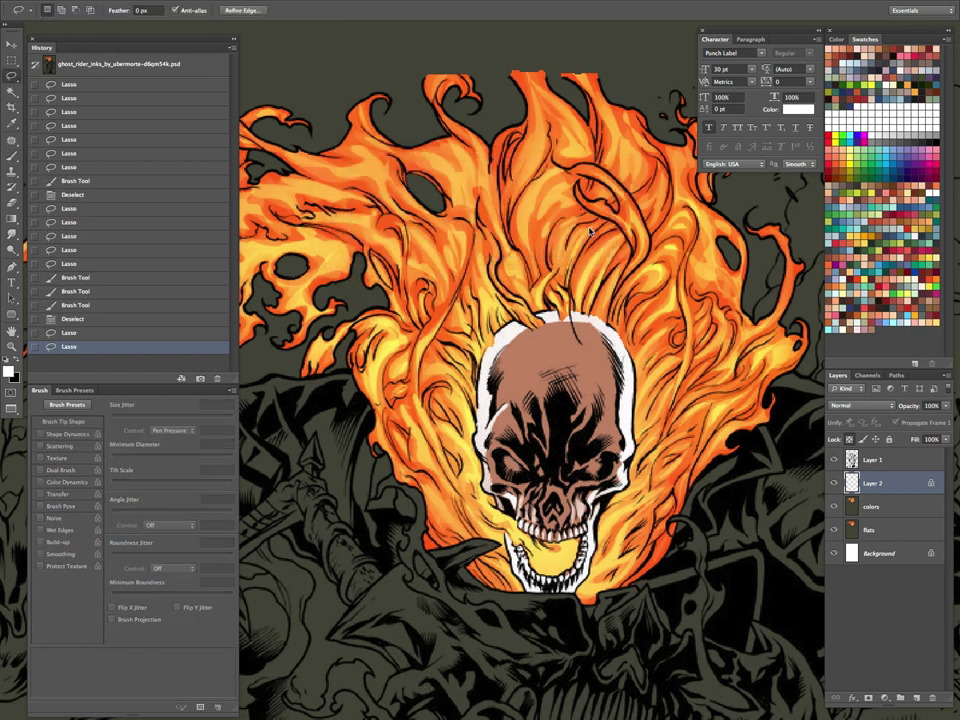
left_click_drag(517, 427, 516, 410)
mouse_move(612, 427)
left_mouse_down("shift")
mouse_move(597, 447)
mouse_move(614, 430)
left_mouse_up("shift")
key("b")
left_click_drag(517, 426, 562, 424)
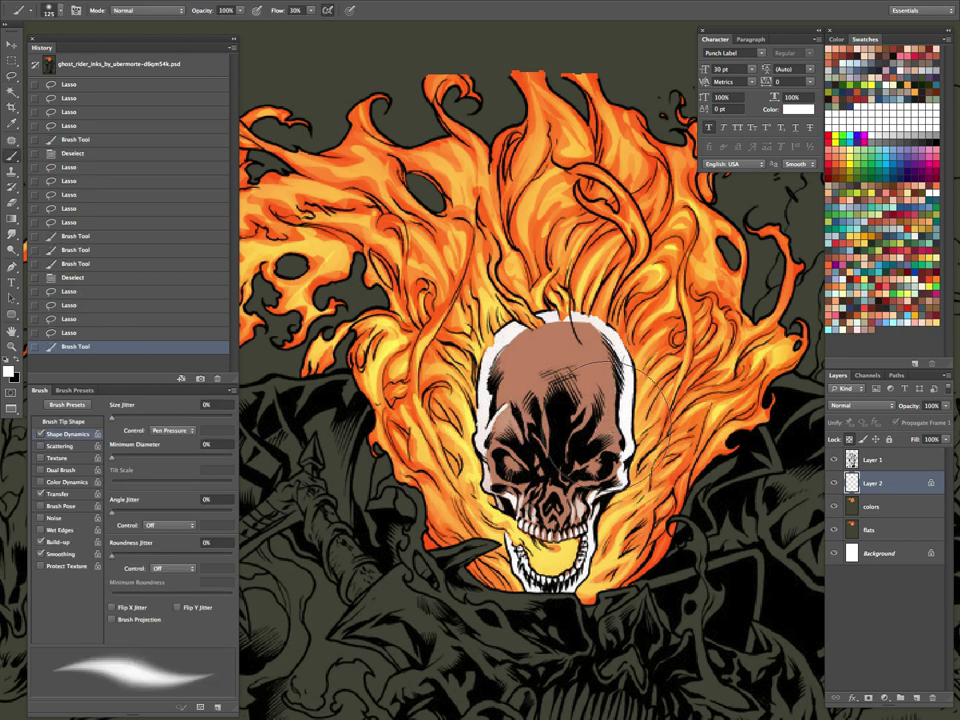
key("ctrl+z")
key("z")
left_click_drag(661, 480, 667, 505)
left_click_drag(577, 519, 612, 508)
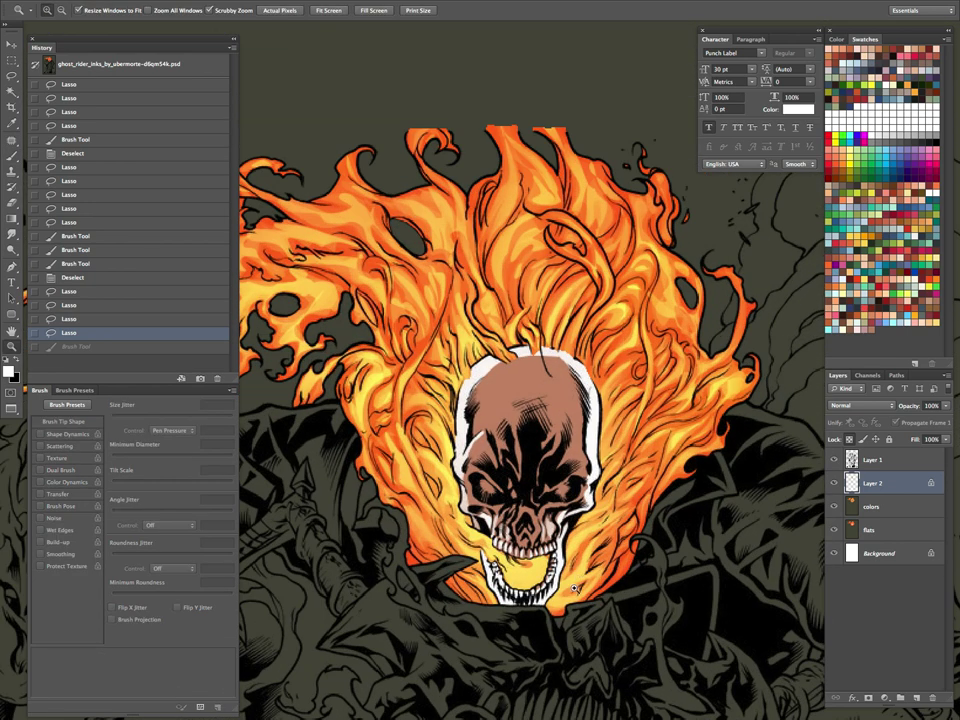
key("l")
key("ctrl+d")
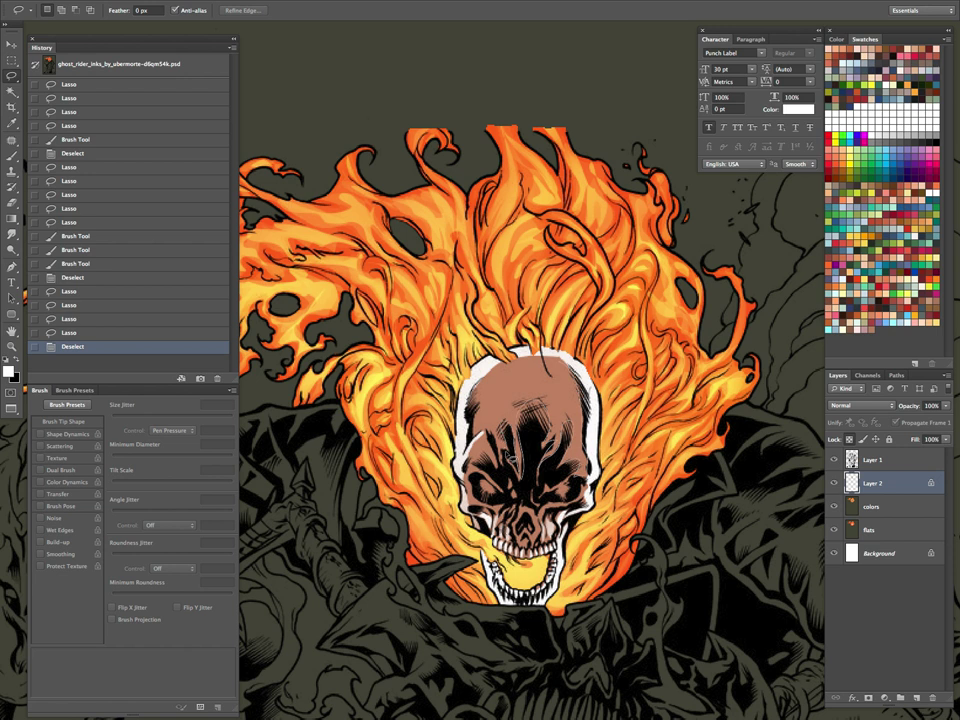
Step: Lasso a highlight area on the forehead and choose a lighter peach based on the skull's brown as foreground colour
mouse_move(568, 373)
left_mouse_down()
mouse_move(519, 417)
mouse_move(519, 392)
mouse_move(507, 390)
mouse_move(519, 434)
mouse_move(509, 614)
mouse_move(499, 459)
mouse_move(514, 459)
mouse_move(534, 409)
mouse_move(524, 409)
mouse_move(529, 379)
mouse_move(514, 489)
mouse_move(519, 519)
mouse_move(537, 514)
mouse_move(524, 429)
mouse_move(519, 459)
mouse_move(564, 389)
mouse_move(559, 374)
mouse_move(529, 389)
mouse_move(537, 411)
mouse_move(519, 379)
mouse_move(531, 415)
left_mouse_up()
key("b")
key("ctrl+h")
left_click(540, 371, "alt")
left_click(10, 373)
left_click(712, 370)
Step: Brush soft peach highlights over the skull's forehead and nose area with a smaller 70 px brush
key("bracketleft")
key("bracketleft")
key("bracketleft")
key("bracketleft")
key("o")
key("bracketleft")
key("bracketleft")
key("super+z")
key("b")
left_click(536, 390, "alt")
left_click_drag(524, 464, 546, 514)
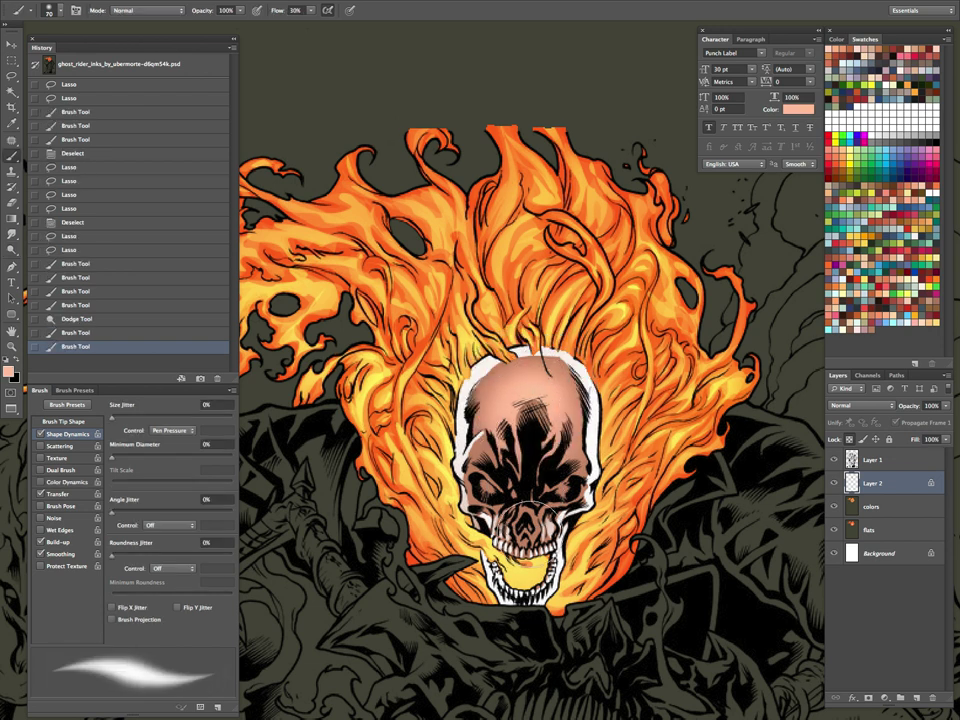
Step: Replace the selection with lassoed shapes on both sides of the forehead's dark shading, brush them softly with peach, and deselect
key("l")
key("super+d")
left_click_drag(371, 342, 365, 338)
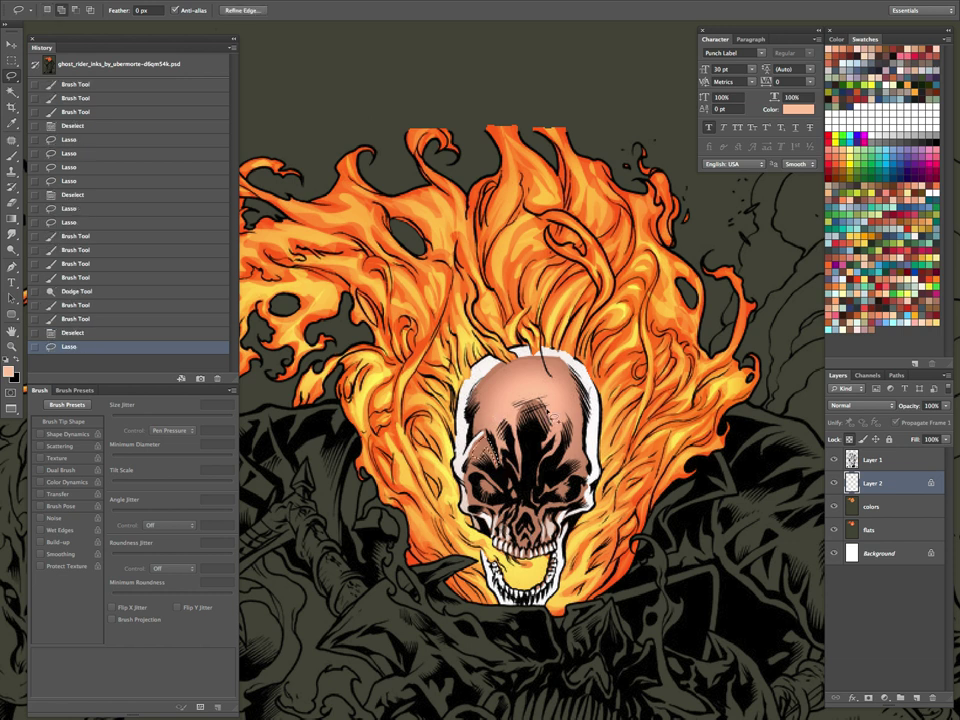
left_click_drag(549, 499, 585, 464)
key("super+h")
key("b")
left_click_drag(490, 466, 494, 464)
mouse_move(547, 476)
left_mouse_down()
mouse_move(577, 422)
mouse_move(552, 474)
left_mouse_up()
key("l")
key("super+d")
Step: Lasso further bone shapes around the skull's brow, brush them softly with peach, and deselect
left_click_drag(516, 428, 513, 448)
left_click_drag(389, 320, 423, 336)
key("super+h")
left_click_drag(568, 448, 511, 460)
key("b")
key("l")
key("ctrl+d")
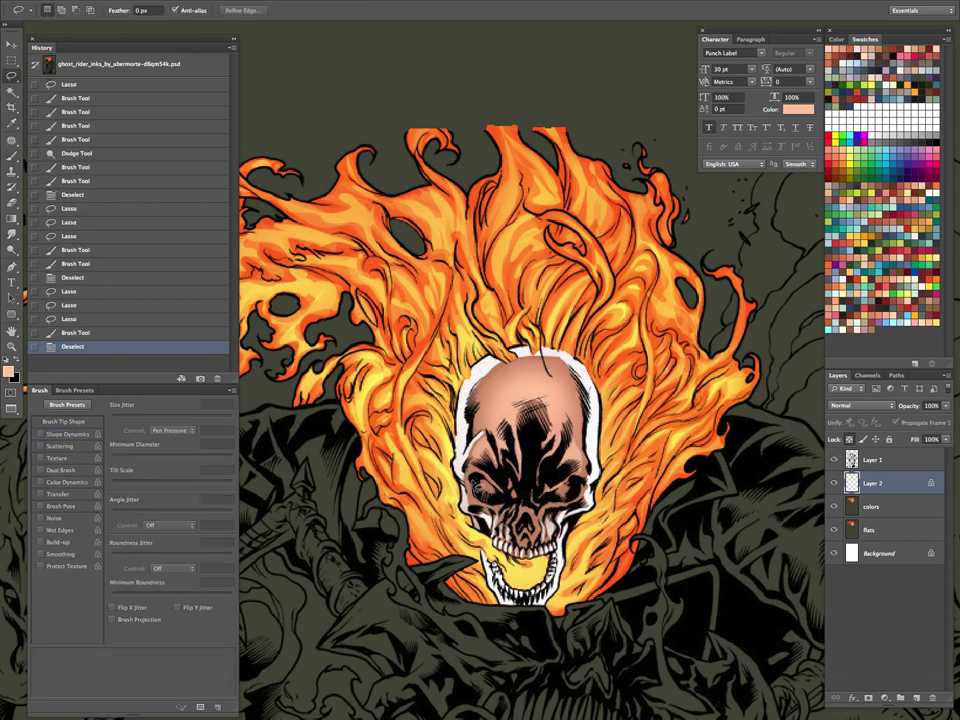
Step: Lasso the bone around the eye sockets and cheek, brush soft peach into it, and deselect
left_click_drag(380, 374, 358, 362)
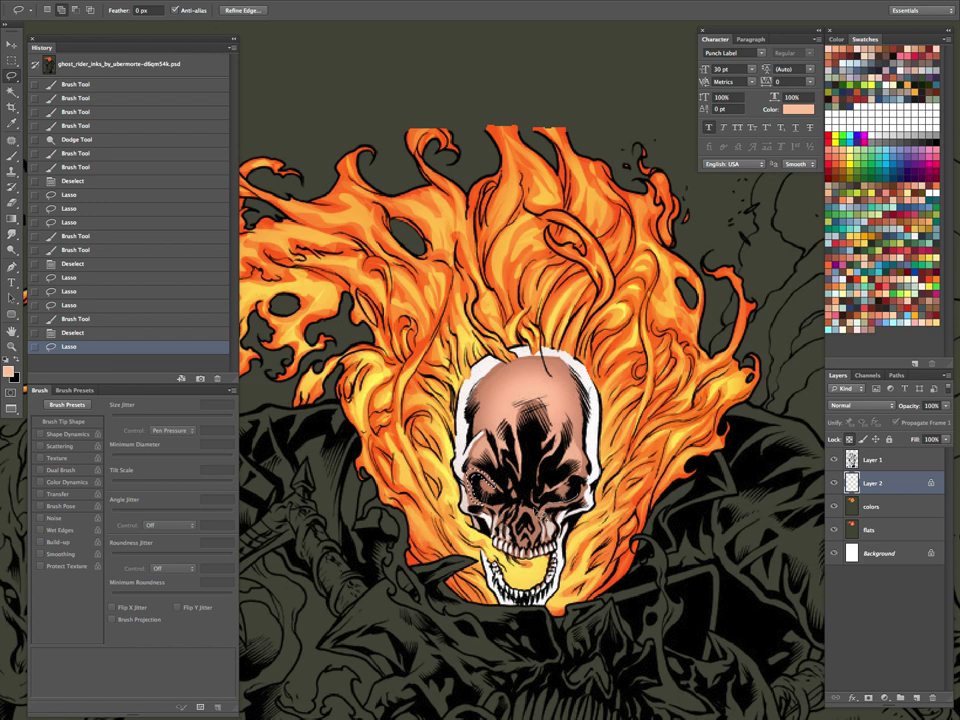
mouse_move(548, 521)
left_mouse_down()
mouse_move(534, 524)
mouse_move(580, 484)
left_mouse_up()
key("super+h")
key("b")
key("l")
key("super+d")
Step: Lasso the bone above the upper teeth, brush it with peach, and deselect
left_click_drag(398, 410, 410, 404)
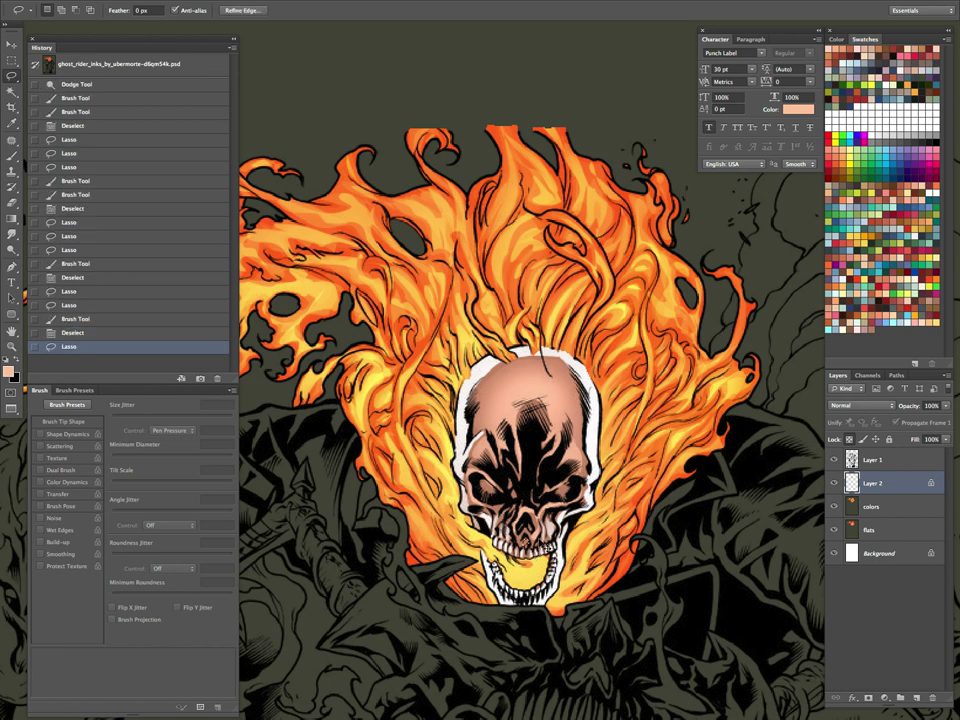
key("b")
left_click_drag(526, 576, 543, 568)
key("z")
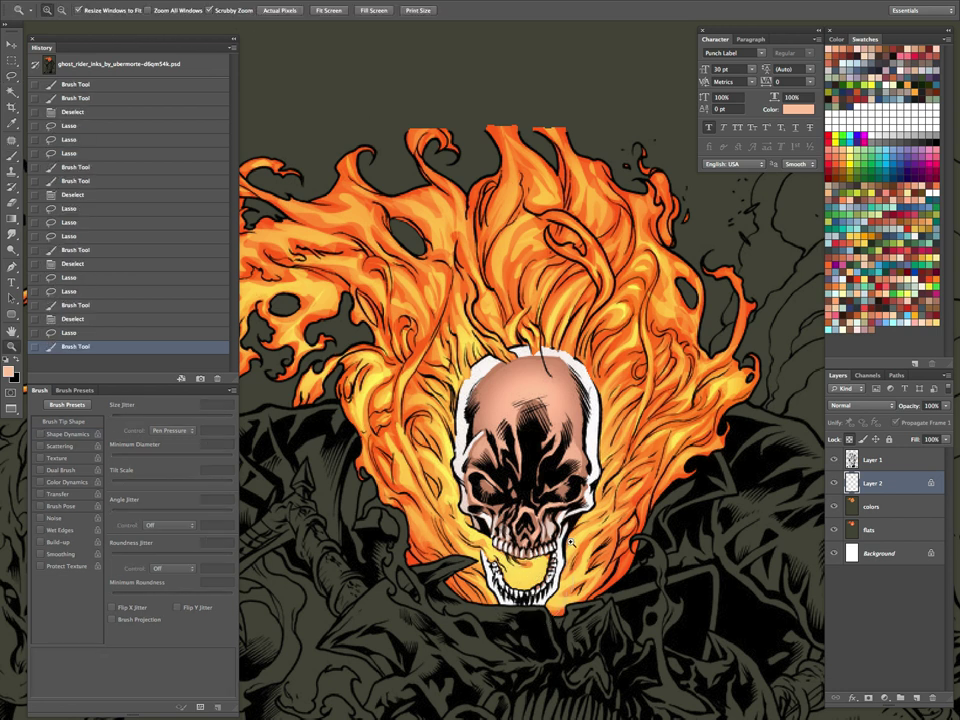
key("ctrl+d")
Step: Lasso both eyes inside the sockets, fill them with white, and deselect
key("x")
key("l")
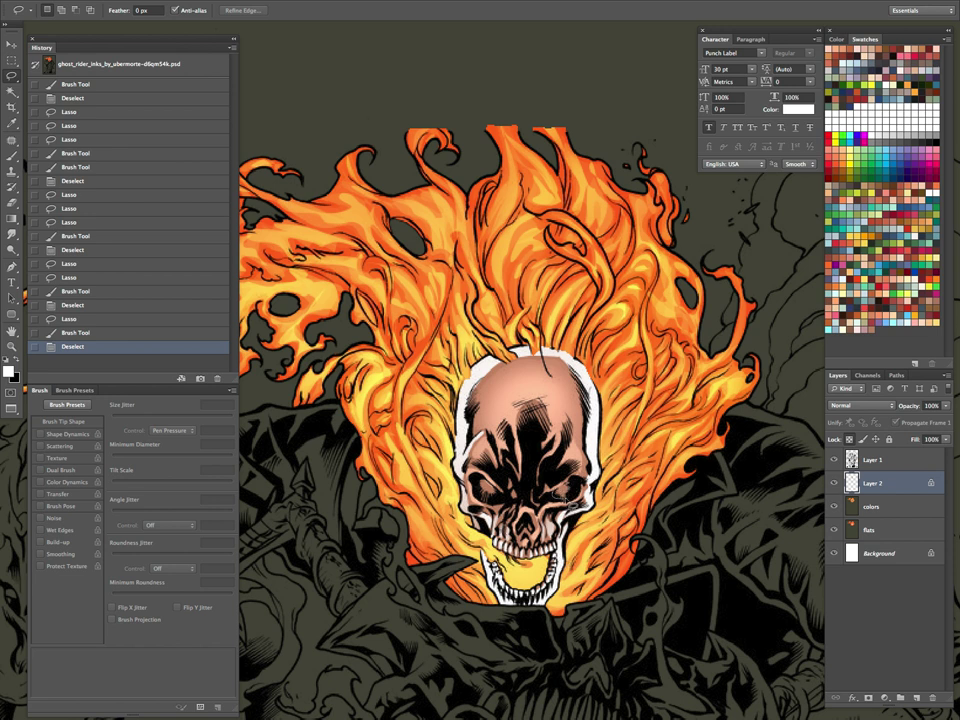
left_click_drag(428, 372, 430, 374)
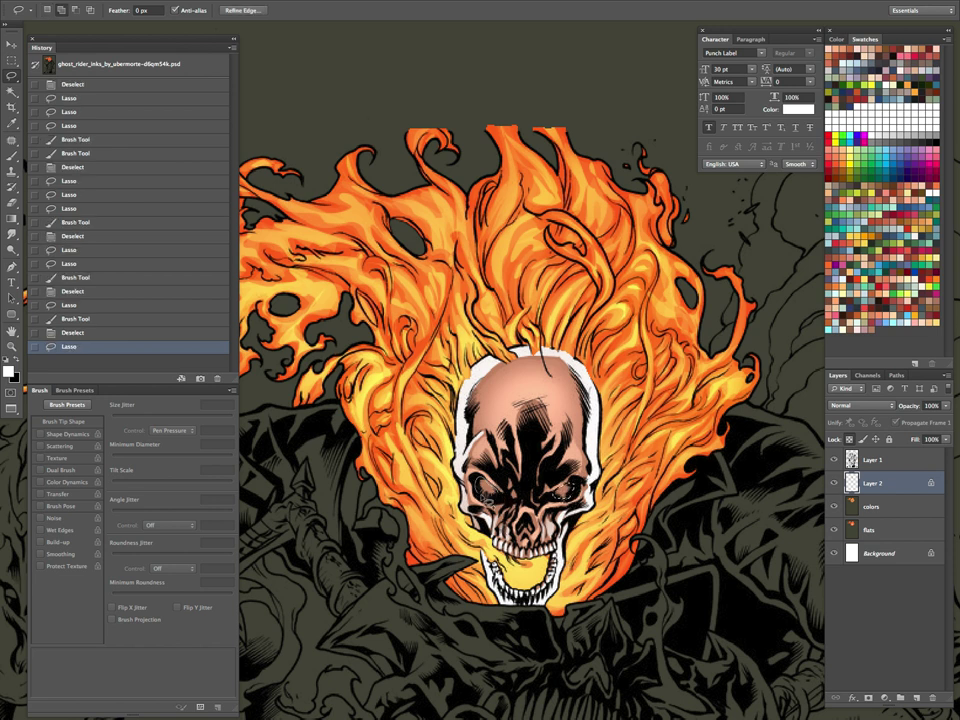
left_click_drag(512, 492, 514, 494)
key("x")
key("super+BackSpace")
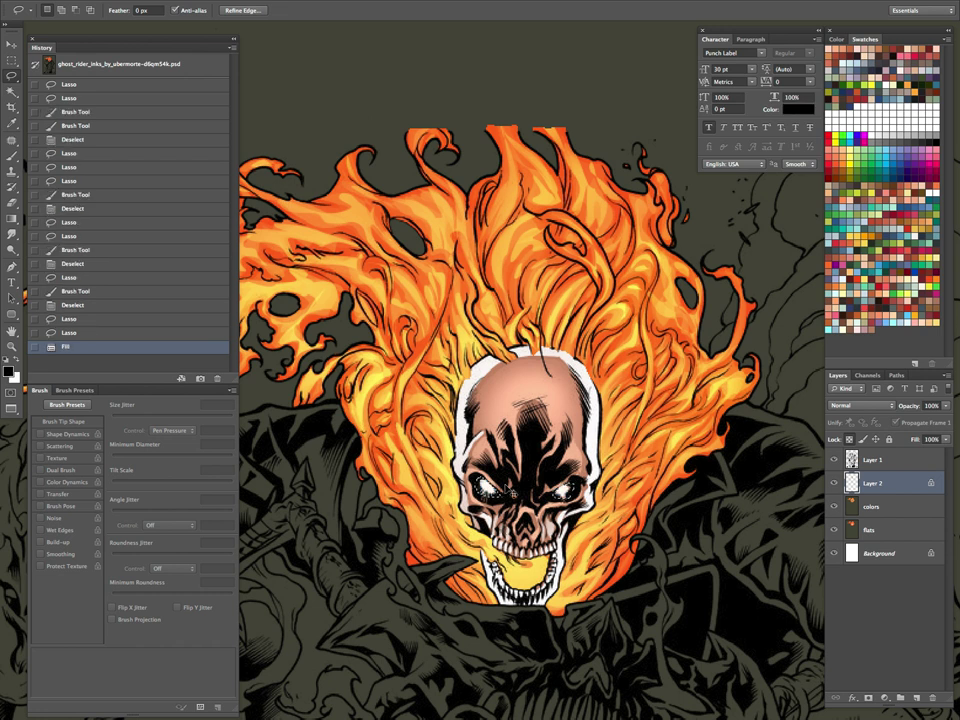
key("ctrl+d")
Step: Examine the coloured head against the whole figure and the uncoloured line art of the body
key("z")
left_click_drag(630, 505, 567, 547)
left_click_drag(670, 614, 633, 518)
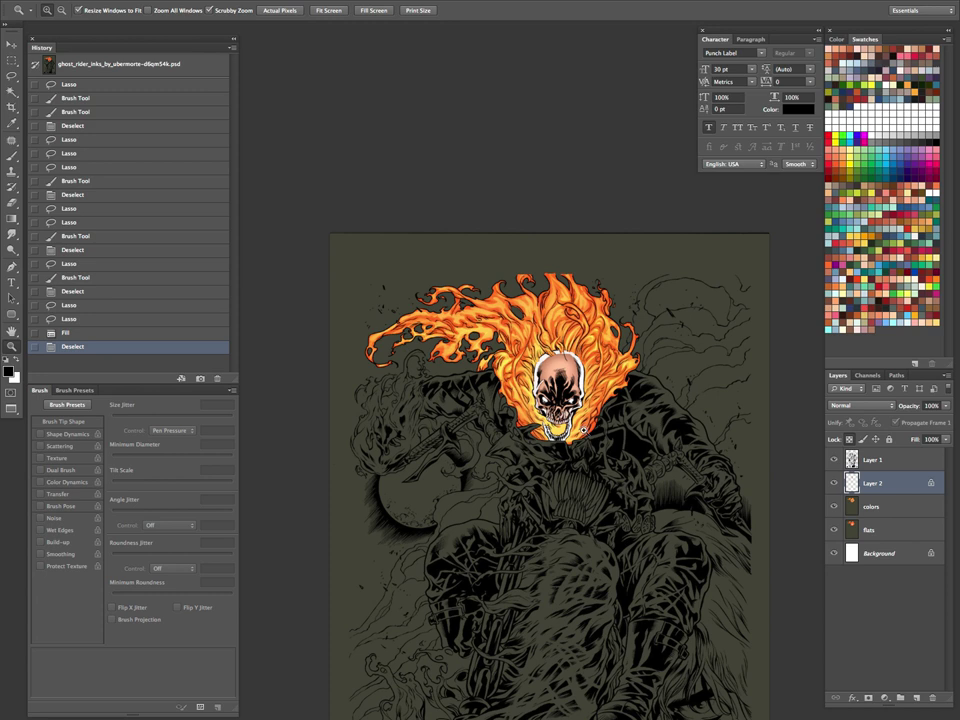
left_click_drag(646, 644, 639, 522)
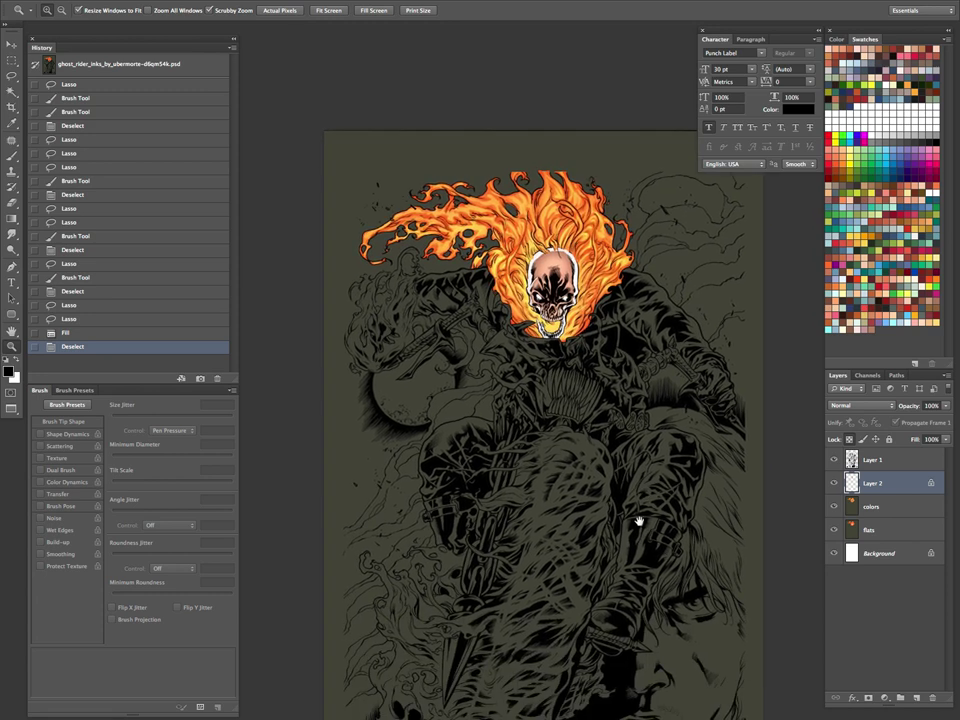
left_click_drag(524, 512, 574, 453)
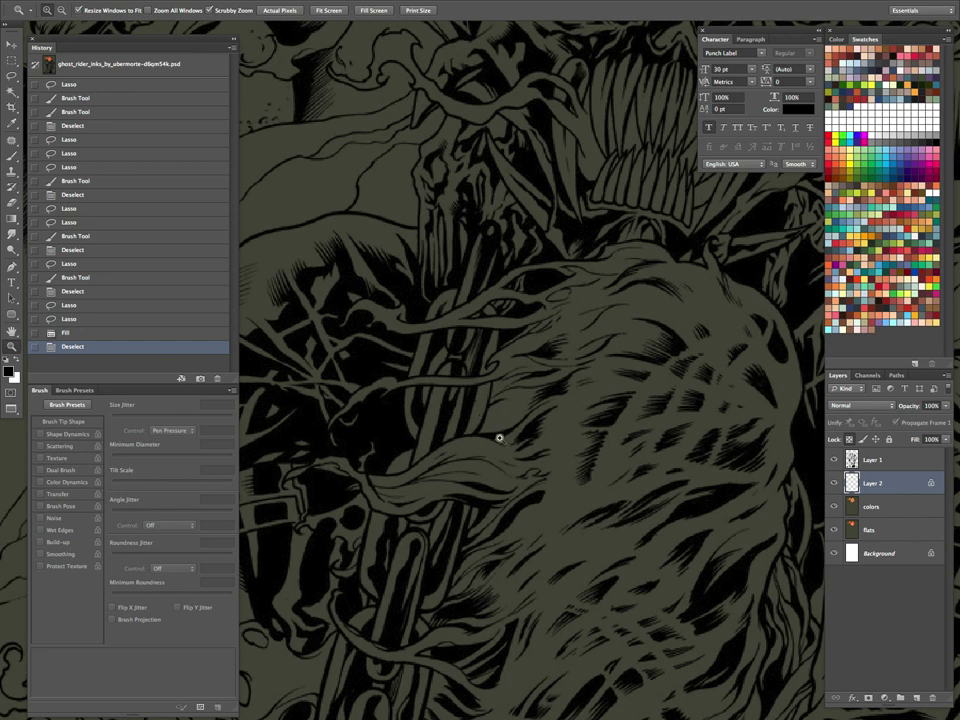
left_click_drag(525, 384, 510, 388)
left_click_drag(510, 388, 440, 529)
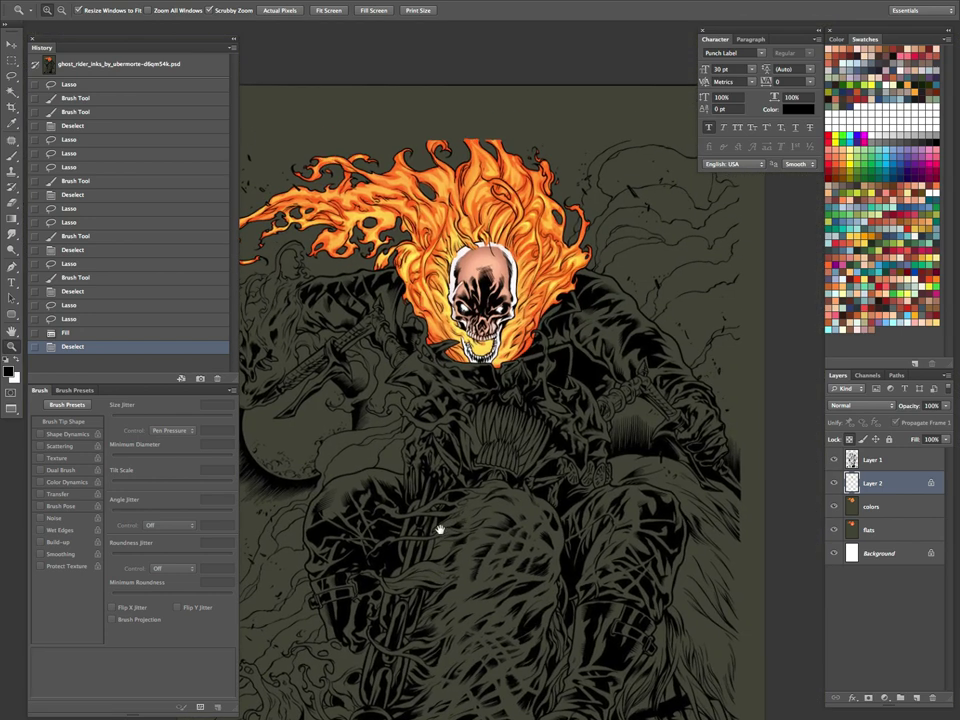
left_click_drag(531, 338, 529, 459)
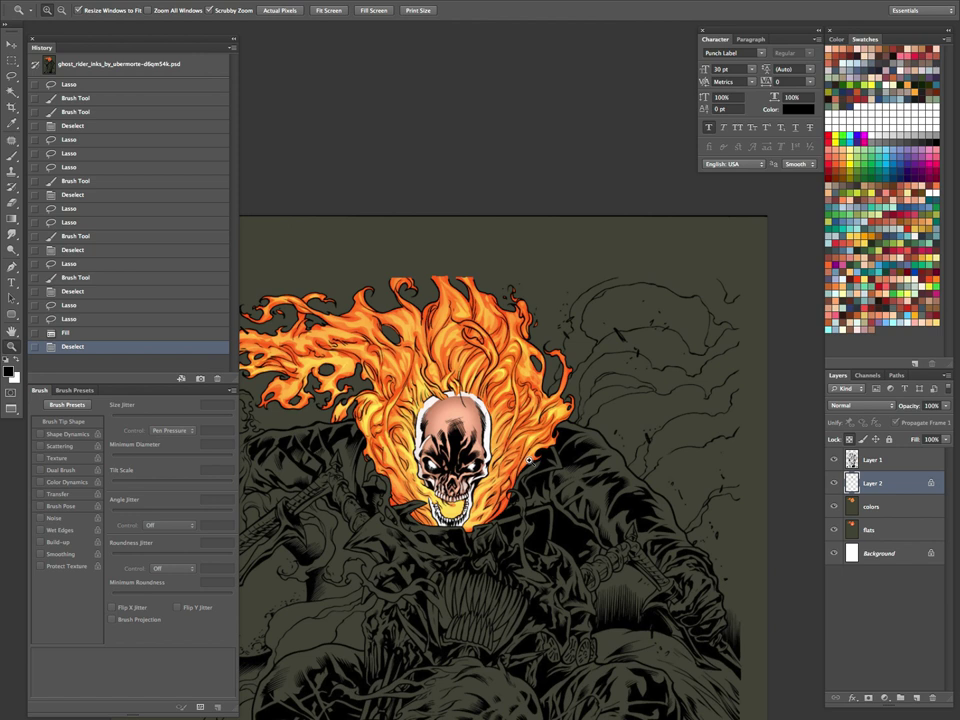
Step: Dodge the skull's highlights at 100% exposure with a larger soft brush, and undo the last stroke
key("o")
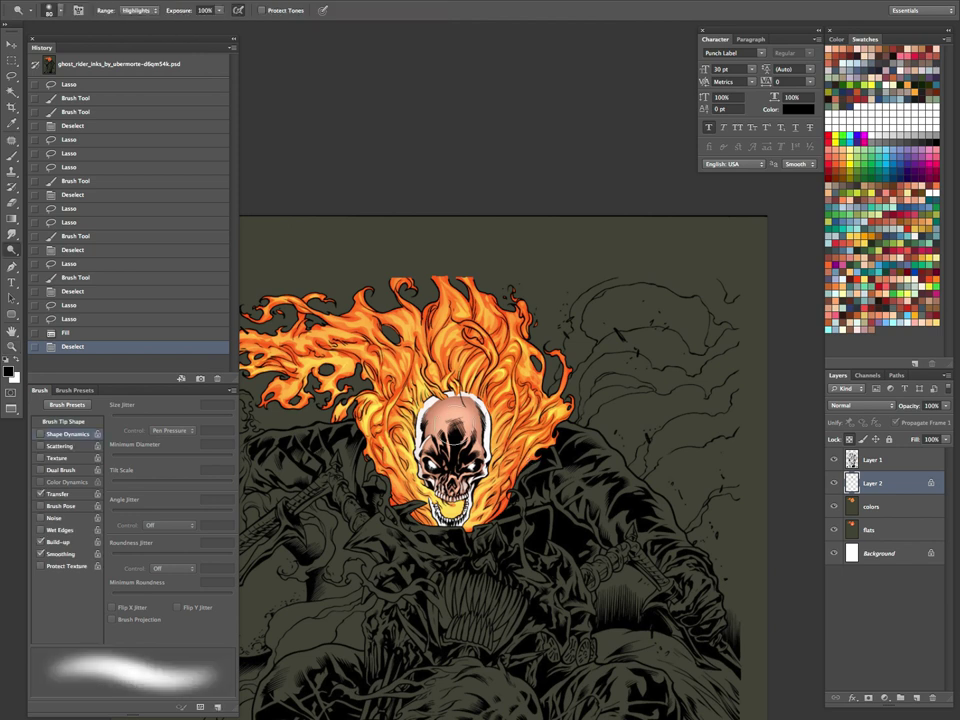
key("]")
left_click_drag(458, 419, 451, 432)
key("bracketright")
key("bracketright")
left_click_drag(456, 488, 454, 466)
key("super+z")
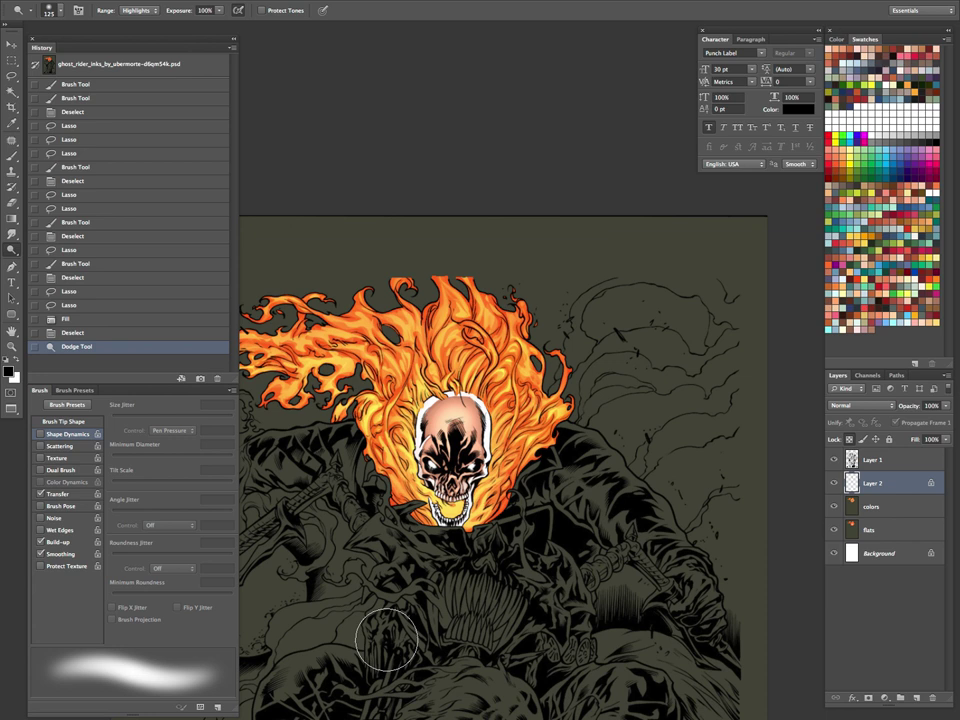
Step: Add a new layer above Layer 1 with its blending mode set to Screen
key("z")
left_click(455, 412)
left_click(455, 412)
left_click(490, 412, "alt")
left_click(490, 412, "alt")
left_click(477, 483, "alt")
left_click(470, 492, "alt")
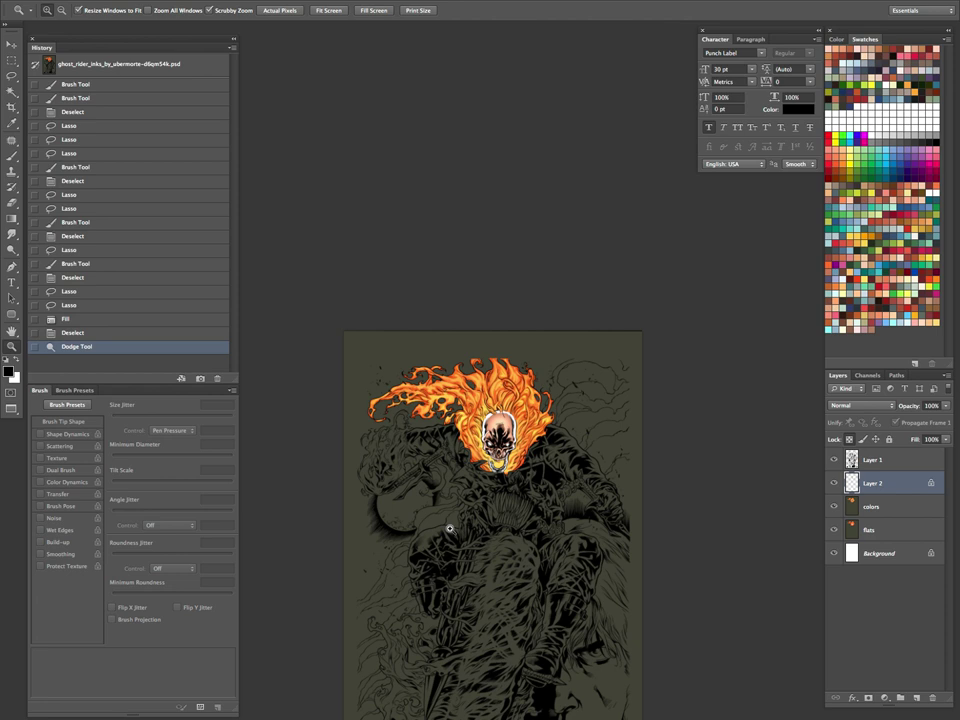
left_click(891, 463)
key("ctrl+shift+n")
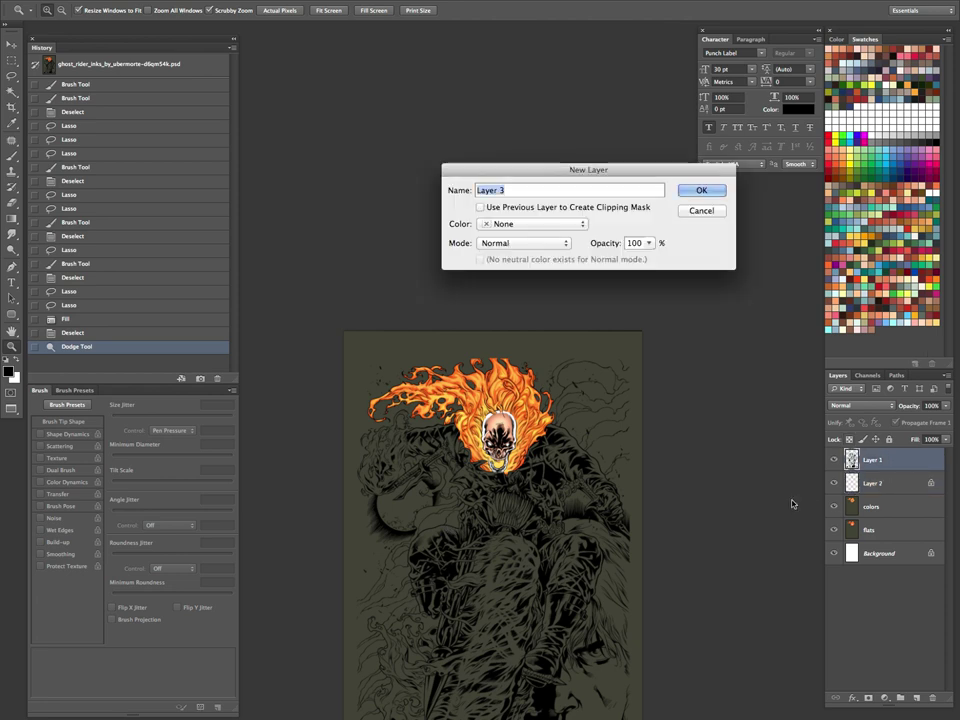
left_click(563, 248)
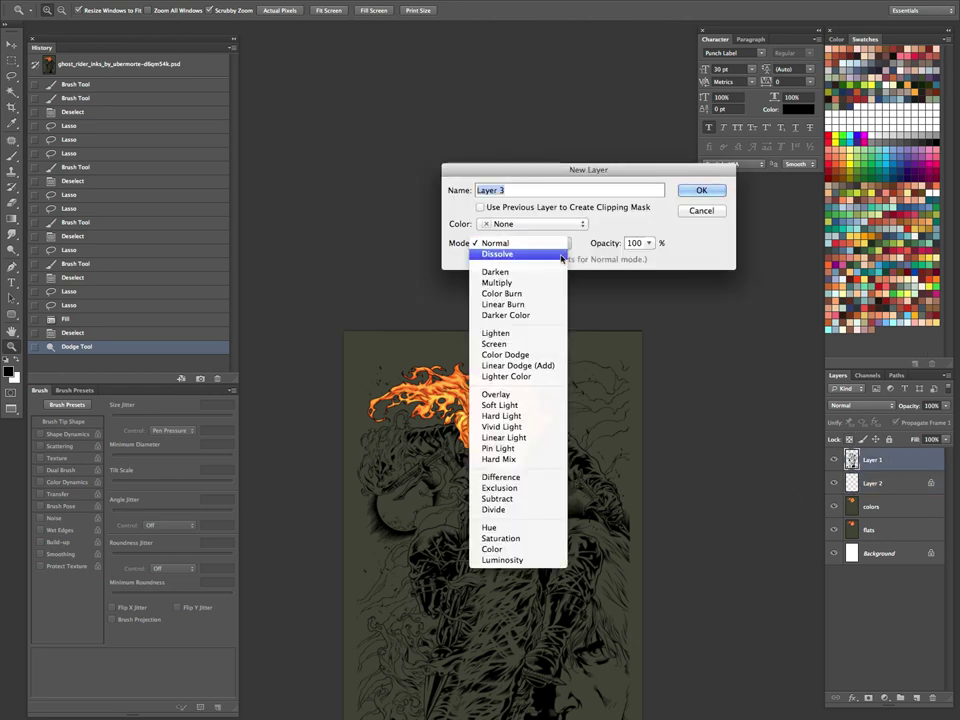
left_click(530, 345)
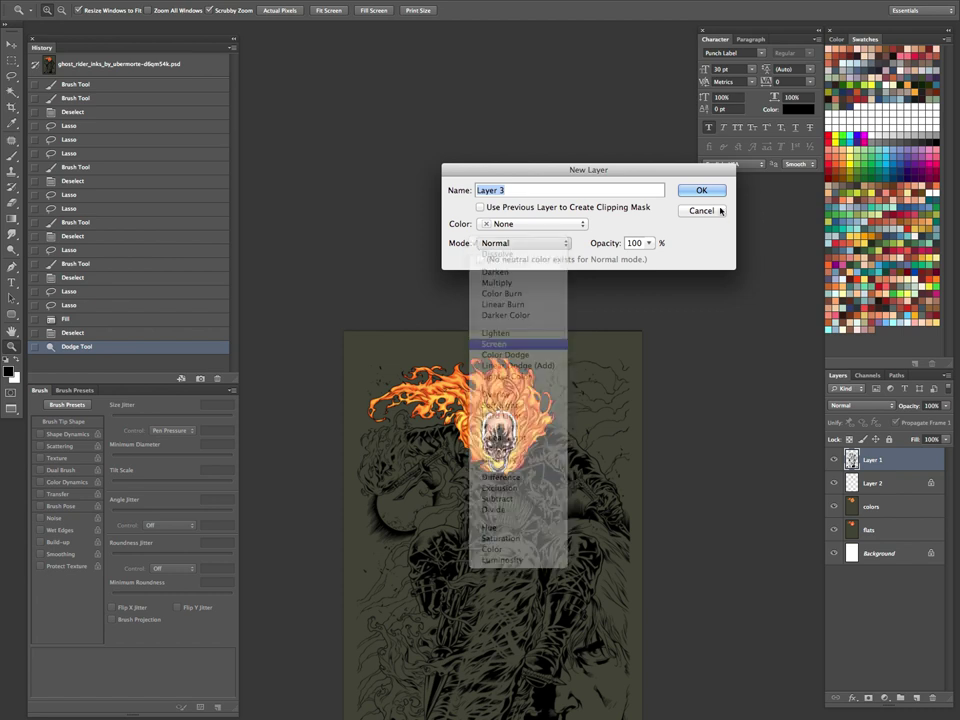
left_click(701, 190)
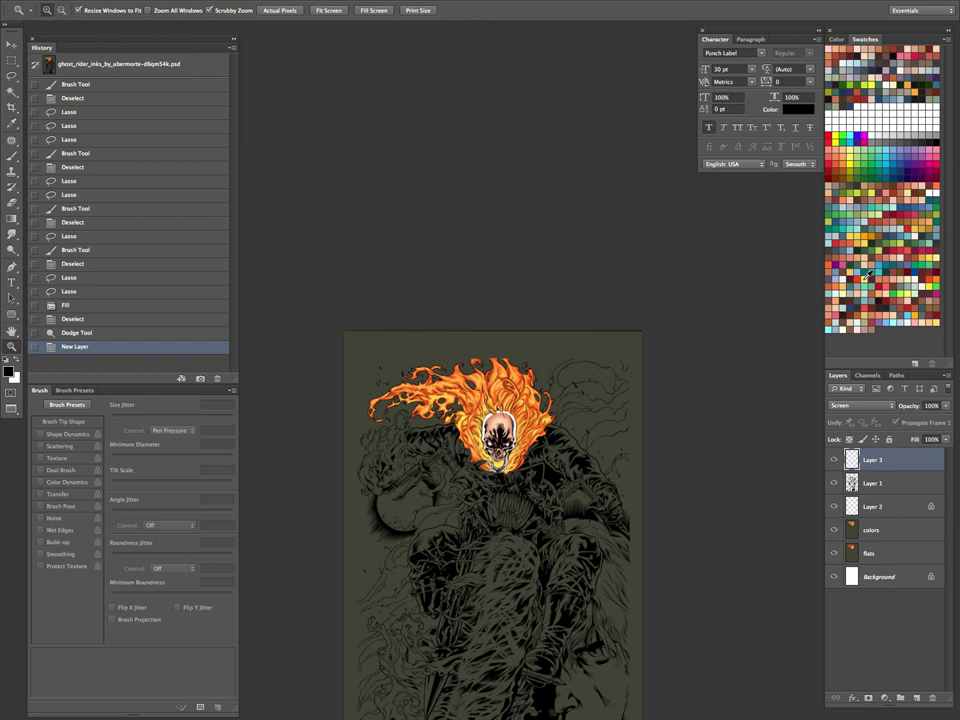
Step: Try brushing a soft orange-red glow around the outer flames on the Screen layer, and undo the strokes
left_click(862, 278)
key("b")
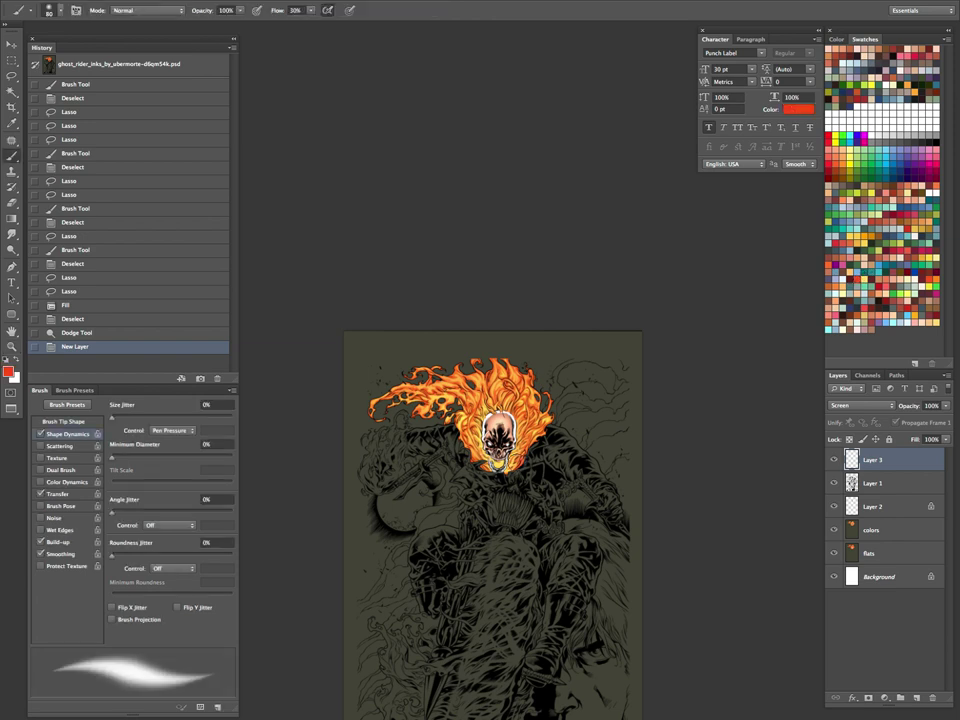
mouse_move(511, 428)
left_mouse_down()
mouse_move(508, 411)
mouse_move(522, 430)
mouse_move(556, 402)
mouse_move(557, 438)
mouse_move(537, 486)
left_mouse_up()
key("z")
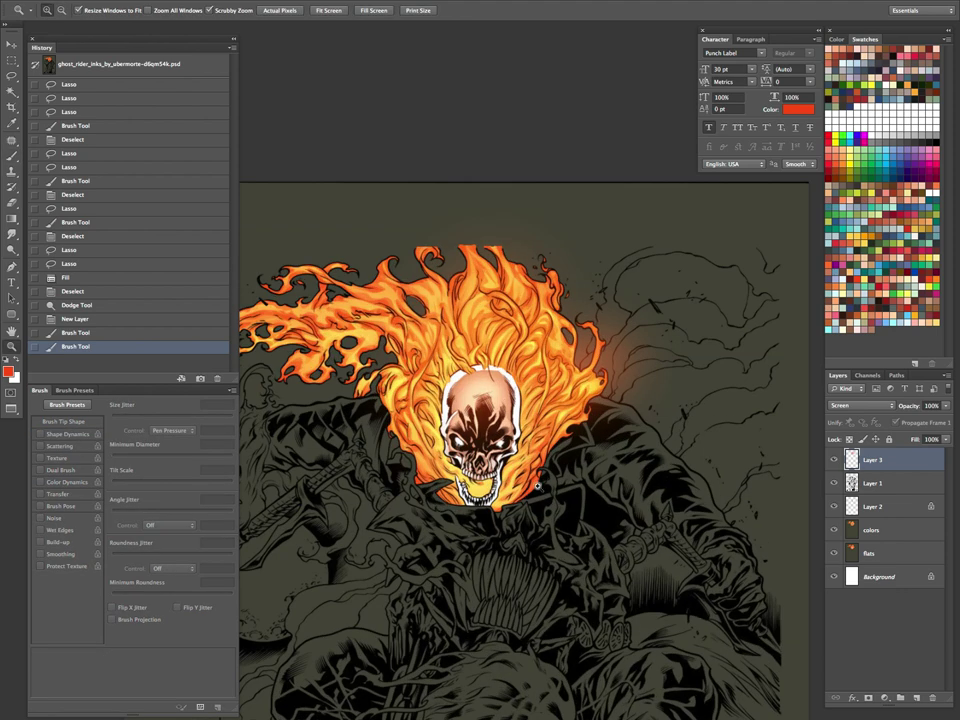
key("ctrl+alt+z")
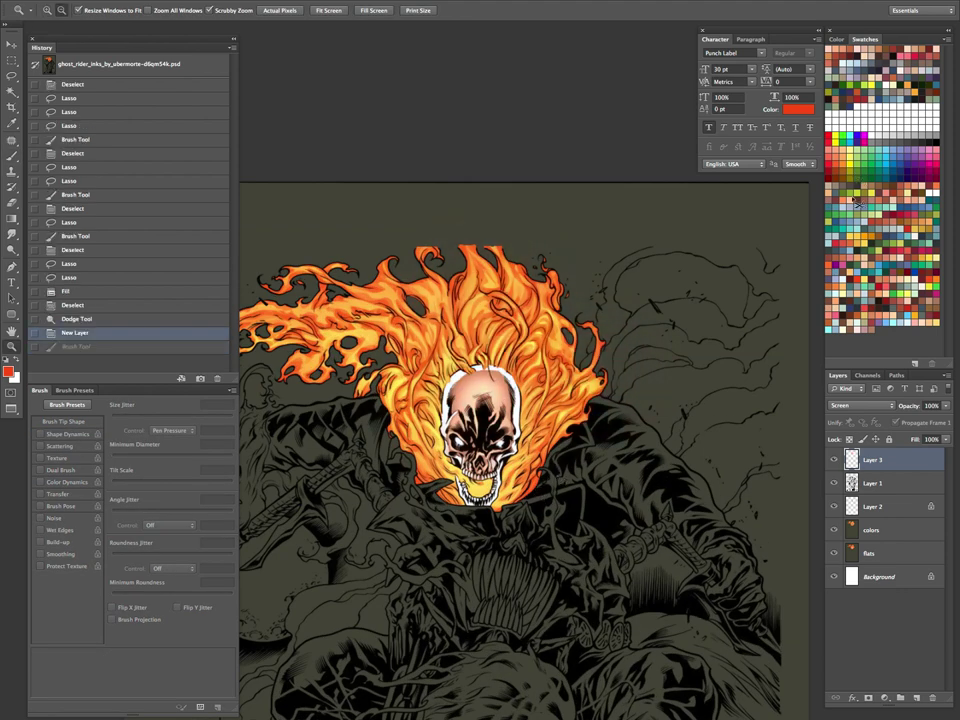
Step: Choose a pure red swatch and brush a soft glow below the jaw and up the outer edge of the right-hand flames
left_click(832, 160)
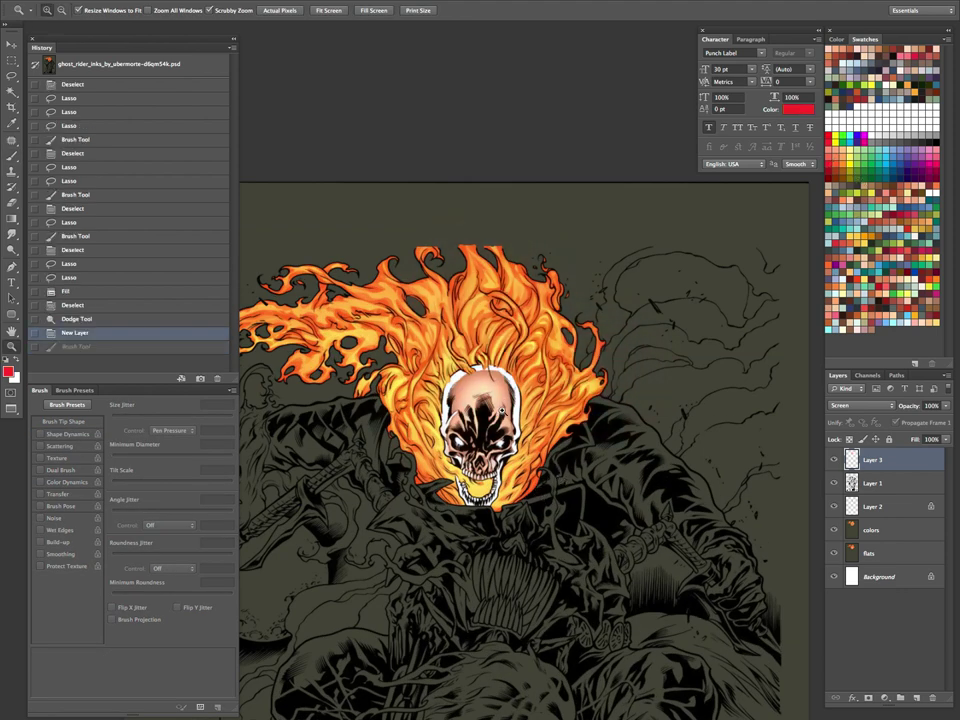
key("b")
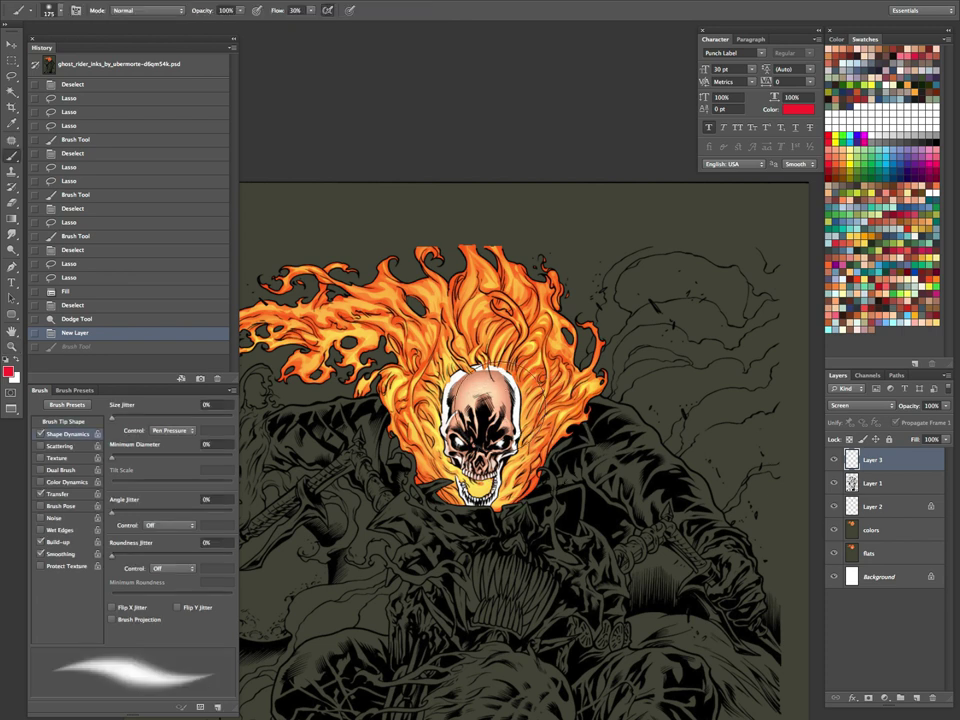
left_click_drag(548, 415, 538, 430)
key("bracketleft")
key("bracketleft")
key("bracketleft")
left_click_drag(523, 474, 540, 460)
left_click_drag(535, 470, 596, 372)
mouse_move(594, 368)
left_mouse_down()
mouse_move(590, 325)
mouse_move(535, 325)
mouse_move(522, 280)
mouse_move(547, 268)
mouse_move(535, 262)
left_mouse_up()
Step: Extend the soft red glow with a 175 px brush over the upper flames and the flames trailing to the left
key("bracketright")
key("bracketright")
key("bracketright")
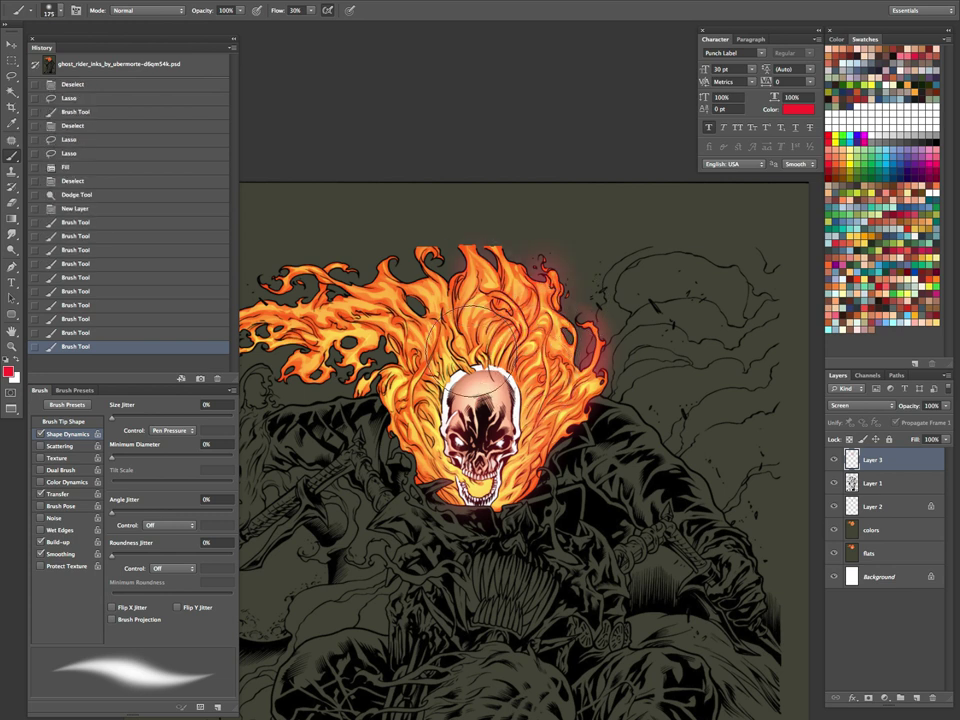
left_click_drag(420, 325, 395, 265)
mouse_move(435, 357)
left_mouse_down()
mouse_move(437, 469)
mouse_move(441, 455)
left_mouse_up()
key("bracketleft")
key("bracketleft")
left_click_drag(643, 450, 756, 482)
left_click_drag(505, 347, 468, 383)
mouse_move(530, 315)
left_mouse_down()
mouse_move(384, 372)
mouse_move(358, 360)
mouse_move(316, 382)
mouse_move(315, 407)
mouse_move(345, 400)
mouse_move(345, 362)
mouse_move(344, 386)
mouse_move(393, 345)
left_mouse_up()
Step: Brush finer red glow along the trailing flames and the flame tips with a brush reduced to about 35 px
key("bracketleft")
key("bracketleft")
key("bracketleft")
key("bracketleft")
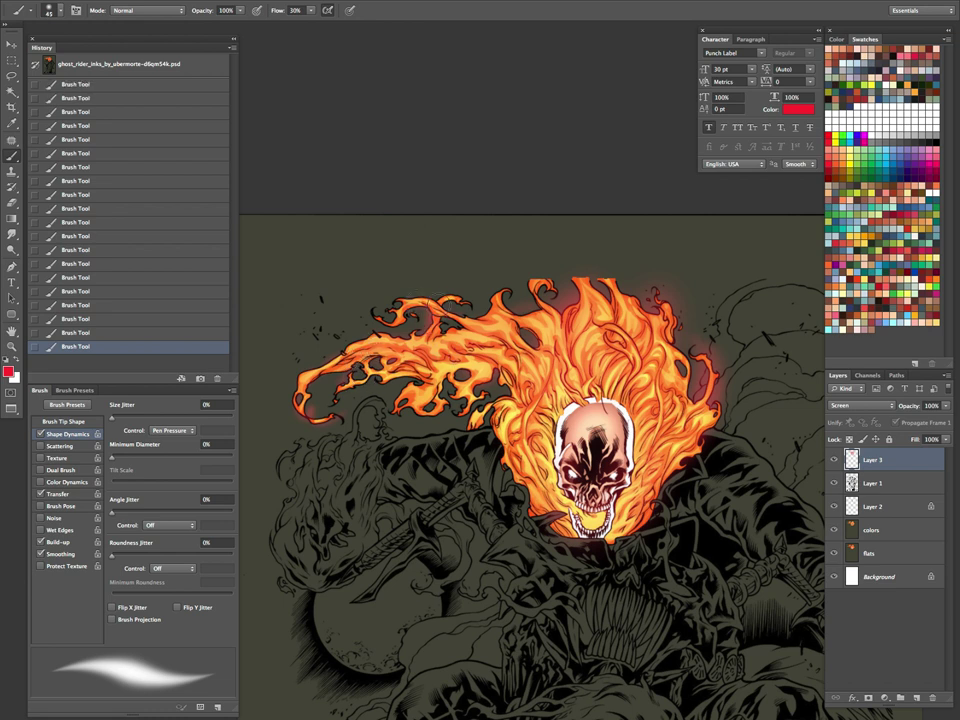
key("bracketleft")
key("bracketleft")
key("bracketleft")
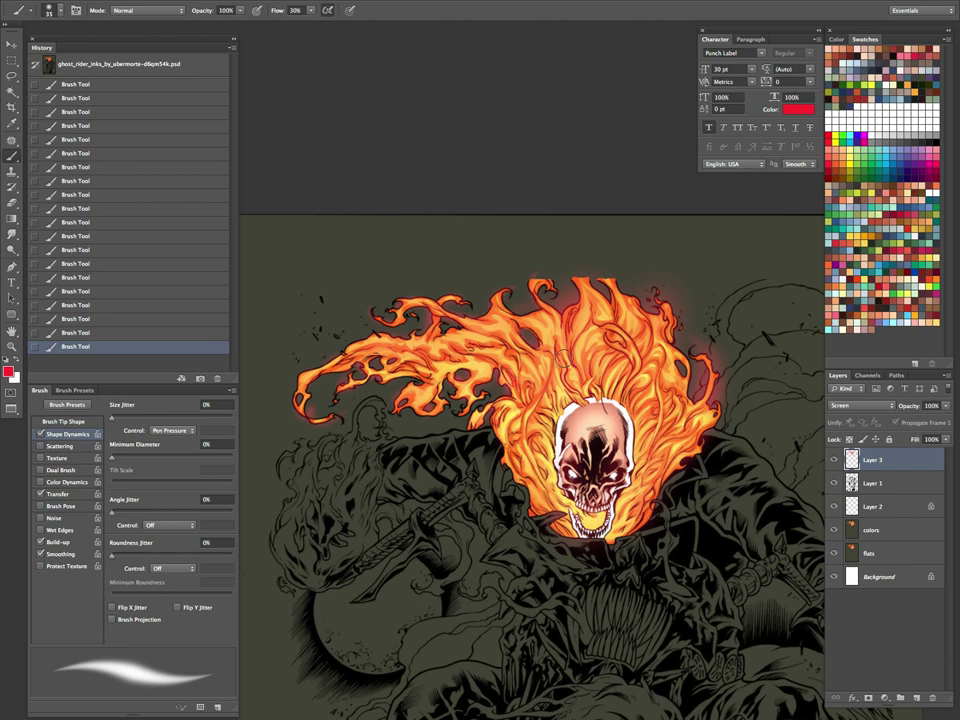
Step: Strengthen the red glow along the lower flame edges beside the jaw with a 60 px brush
key("bracketright")
key("bracketright")
key("bracketright")
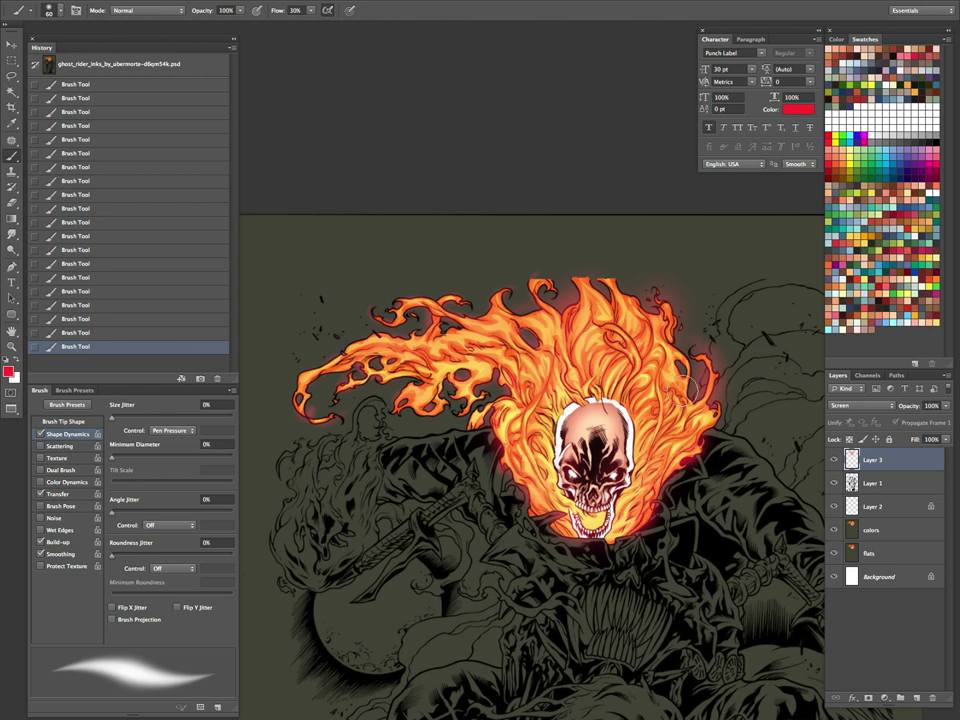
Step: Brush a soft red glow over the skull and the flames around it with a brush enlarged up to 150 px
key("bracketright")
key("bracketright")
key("bracketright")
left_click_drag(560, 488, 566, 448)
key("bracketright")
key("bracketright")
key("bracketright")
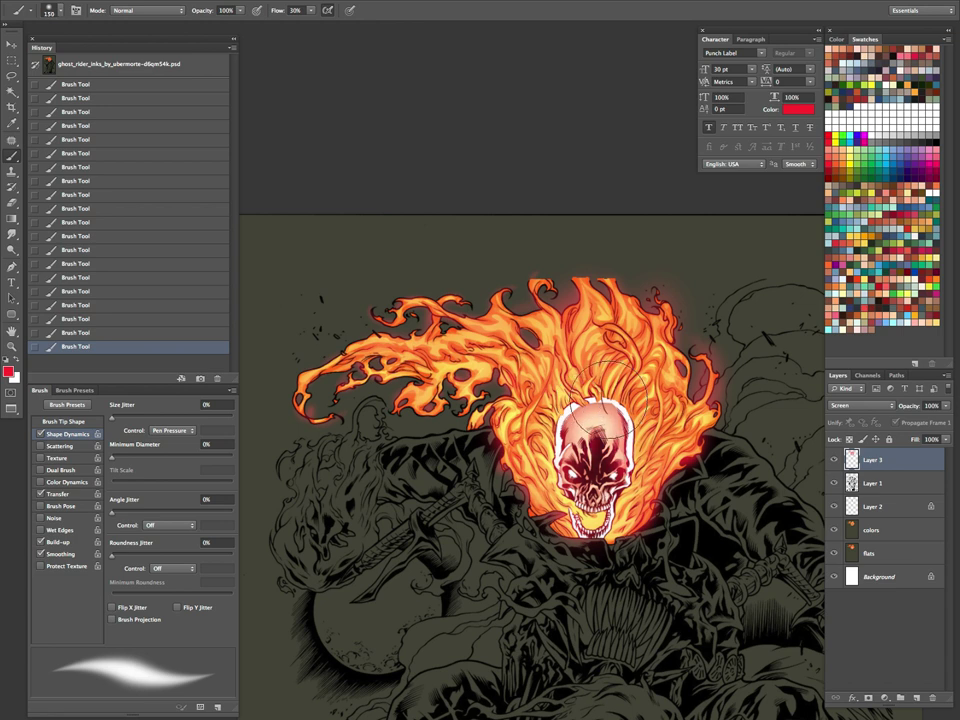
Step: Choose an orange-red swatch and brush a soft glow around the skull with a brush of about 80 px
key("d")
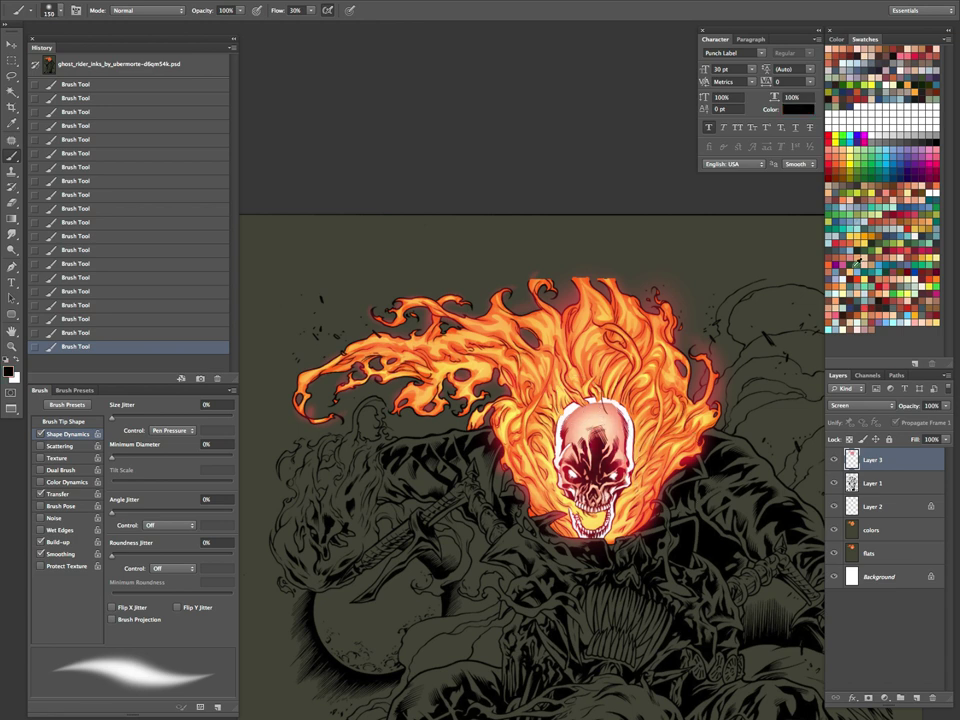
left_click(855, 272)
key("bracketleft")
key("bracketleft")
key("bracketleft")
key("bracketleft")
key("bracketleft")
key("bracketleft")
key("bracketleft")
key("bracketleft")
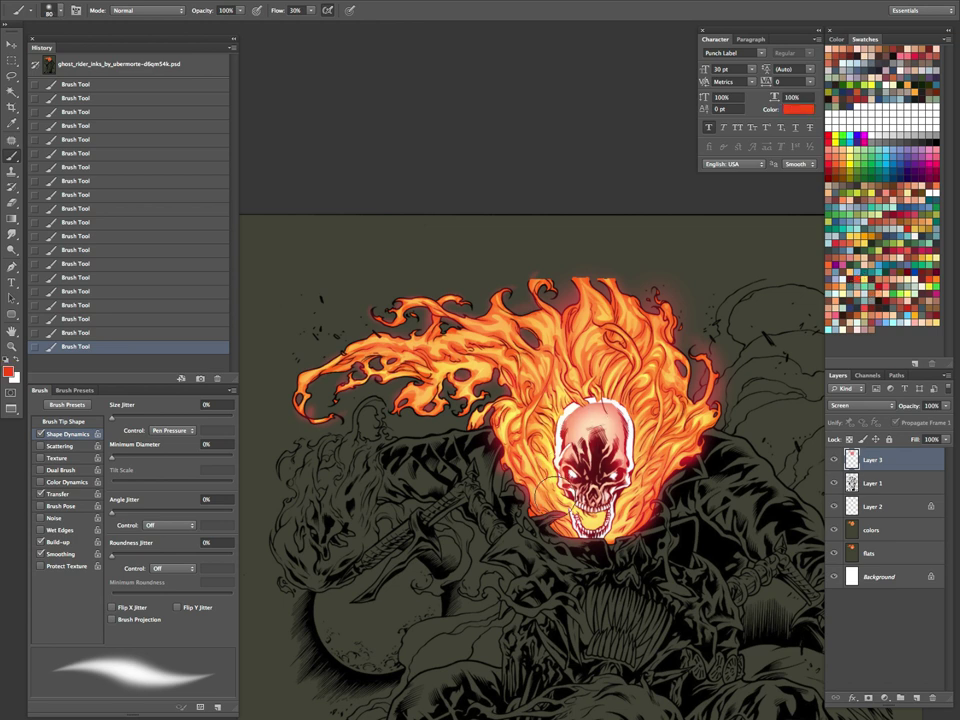
key("bracketright")
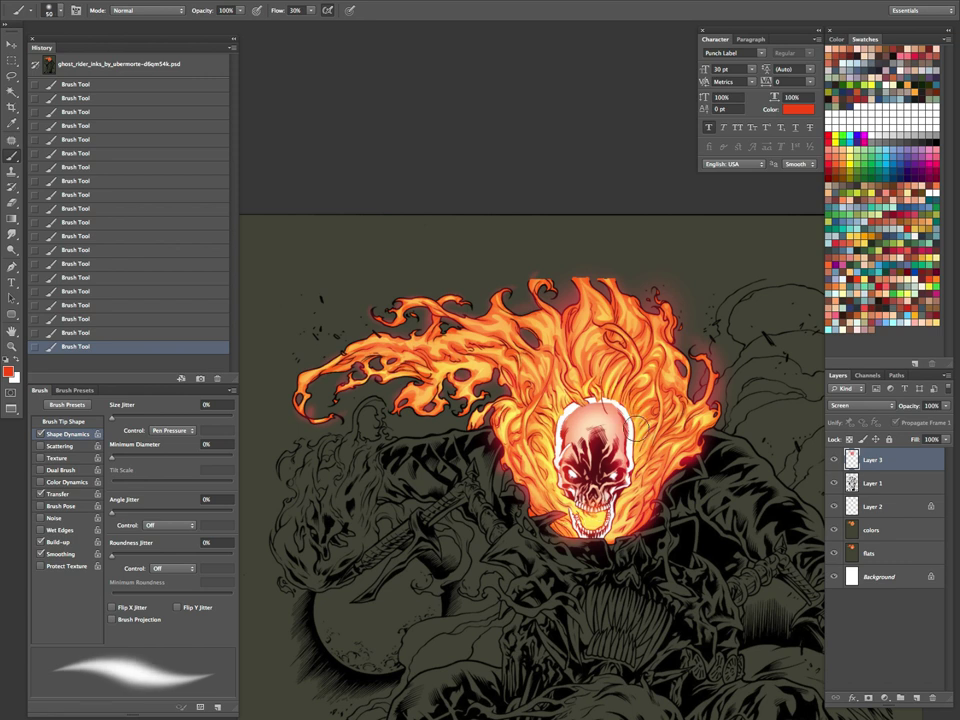
Step: Brush an orange-red glow into the skull's white eyes with a brush reduced to 20 px
key("bracketleft")
key("bracketleft")
key("bracketleft")
key("bracketleft")
key("bracketleft")
key("bracketleft")
key("bracketleft")
key("bracketleft")
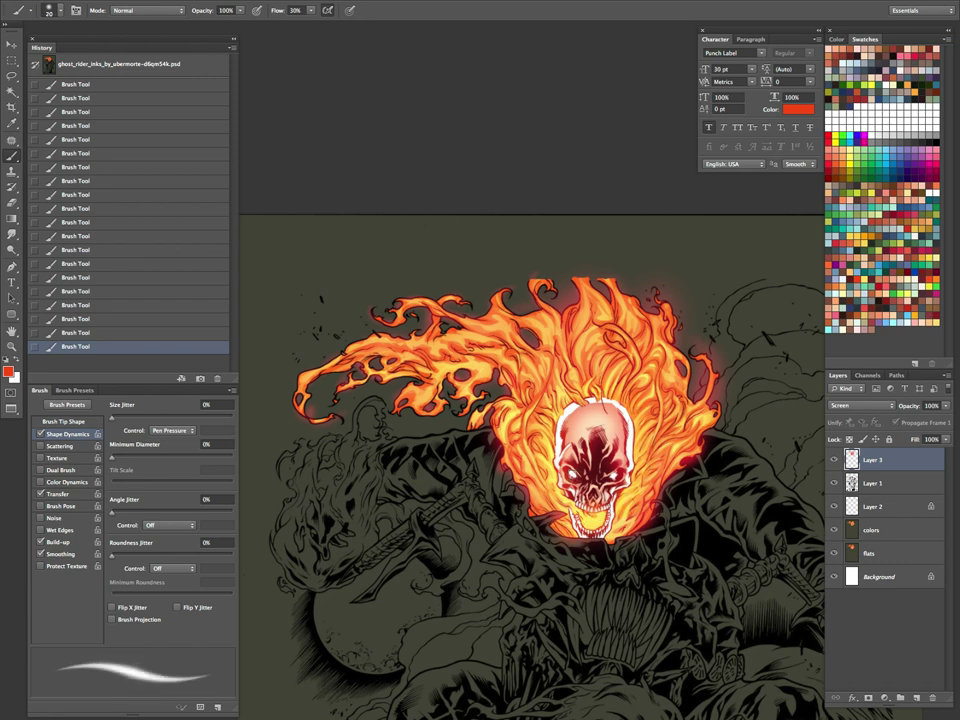
Step: Strengthen the orange-red glow in the skull's eyes and over the flames above it with a brush enlarged to 70 px
key("bracketright")
key("bracketright")
key("bracketright")
key("bracketright")
key("bracketright")
key("bracketright")
key("bracketright")
key("bracketright")
key("bracketright")
key("bracketright")
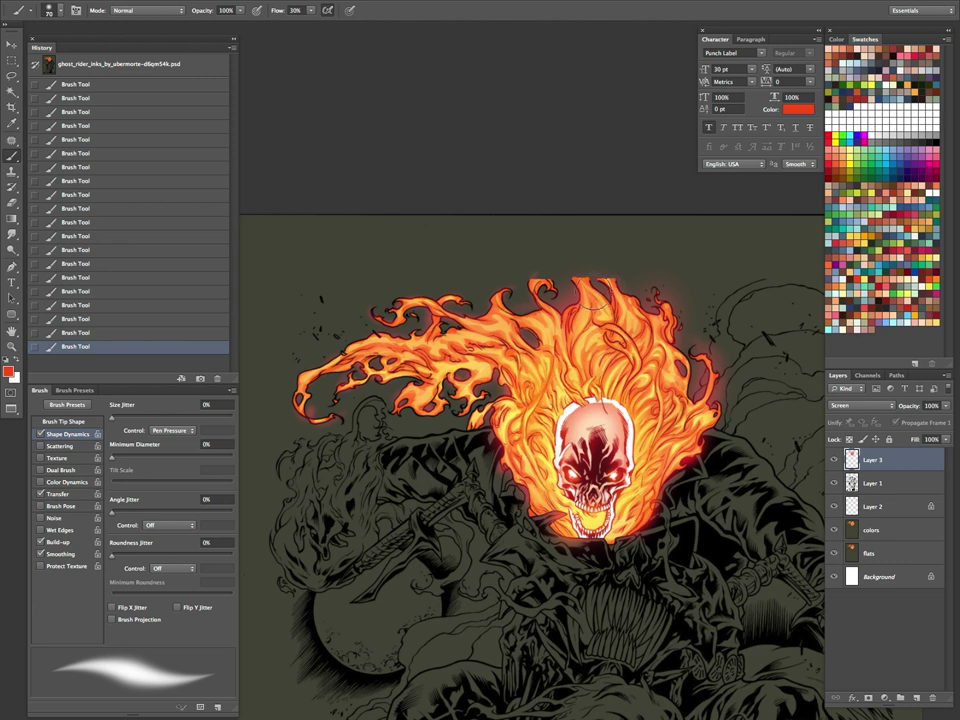
Step: Brush orange-red glow over the upper, trailing and outer flame tongues, varying the brush between 25 and 40 px
key("bracketleft")
key("bracketleft")
key("bracketleft")
key("bracketleft")
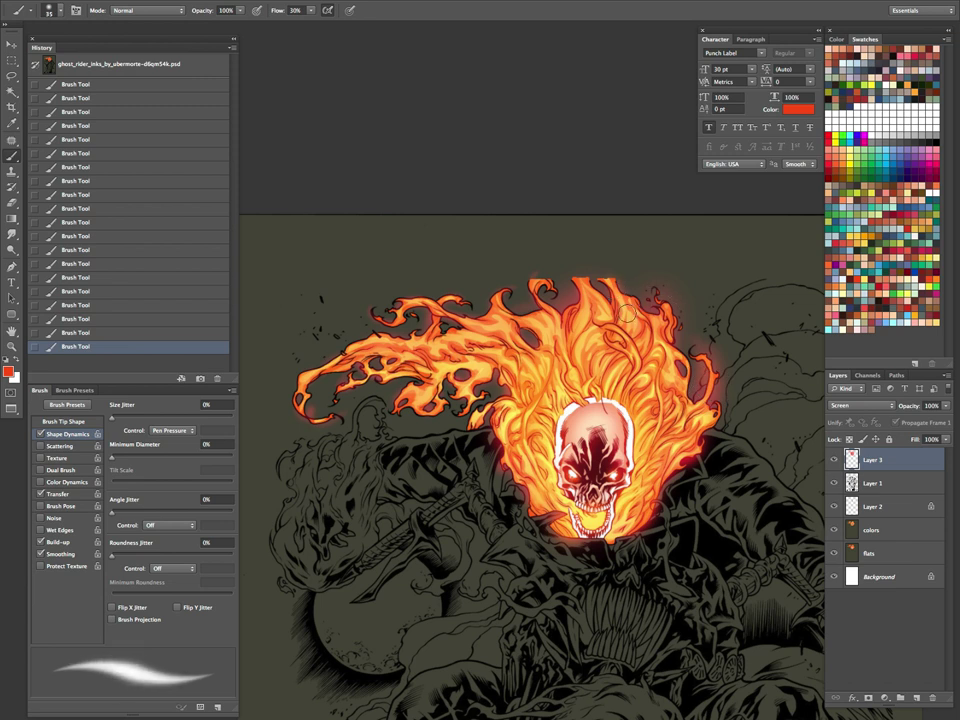
key("bracketleft")
key("bracketleft")
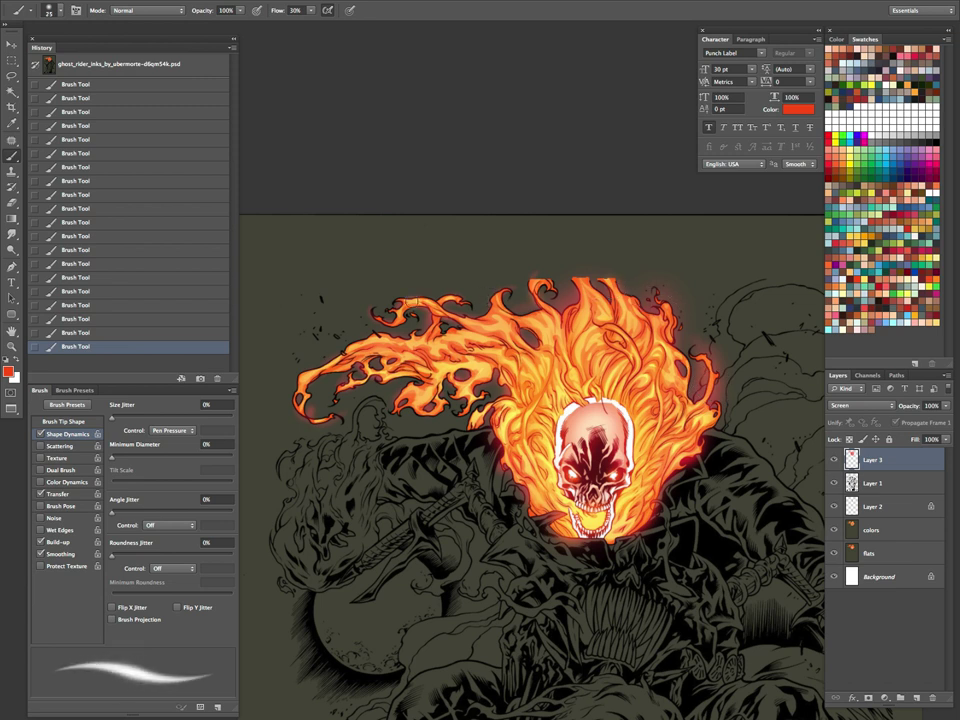
key("bracketright")
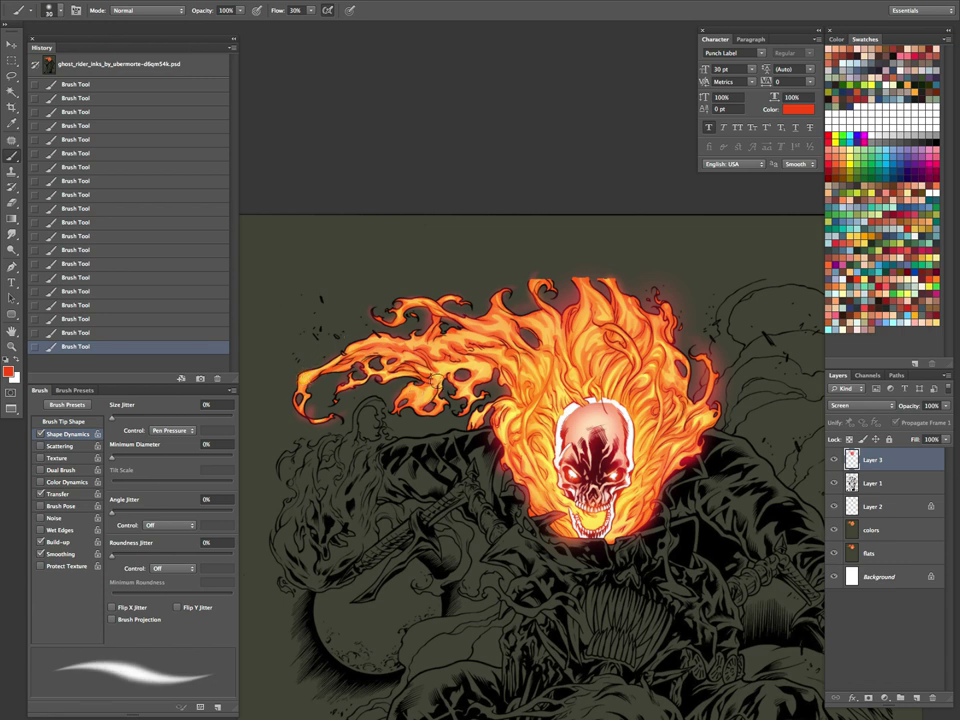
key("bracketright")
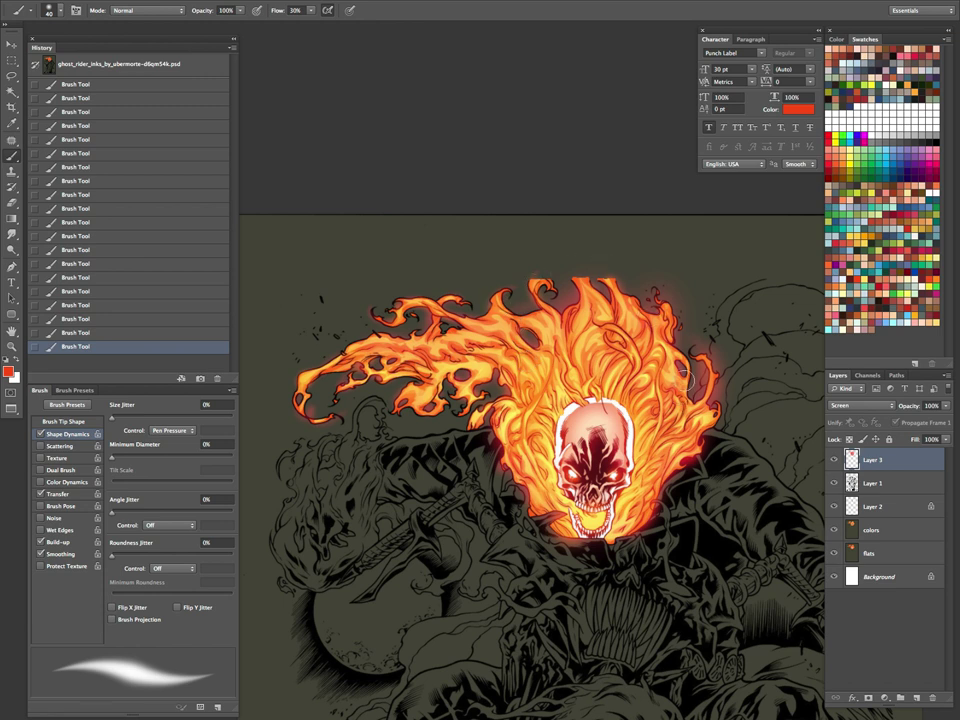
Step: Examine the glowing head against the whole illustration and up close with the interface panels hidden
key("z")
left_click_drag(699, 492, 652, 561)
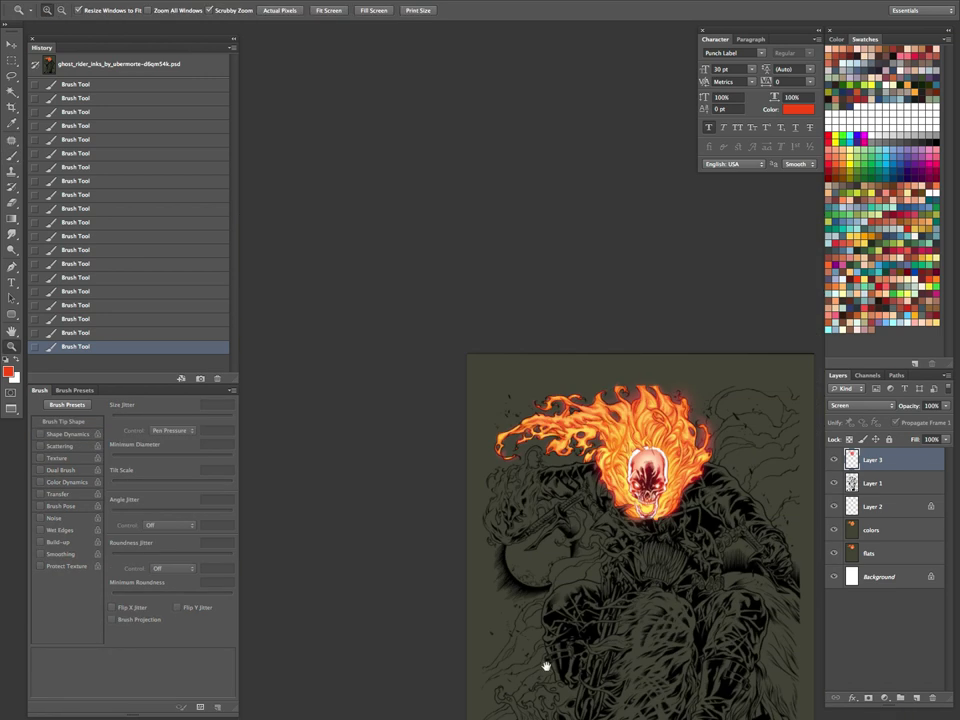
left_click_drag(712, 561, 596, 566)
left_click_drag(575, 521, 640, 528)
left_click_drag(530, 558, 571, 568)
key("Tab")
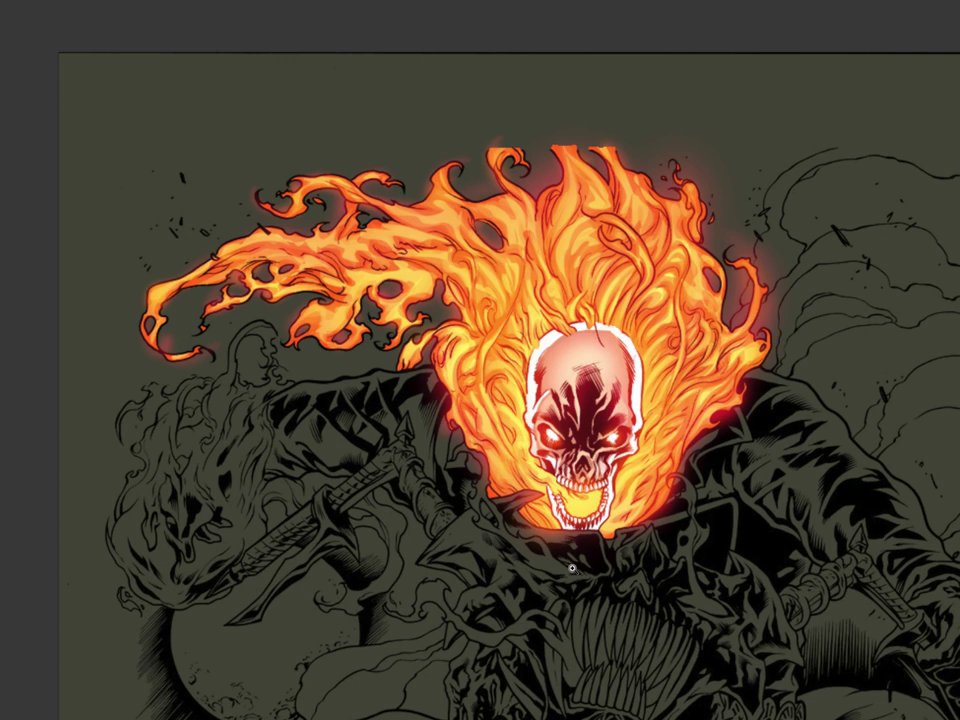